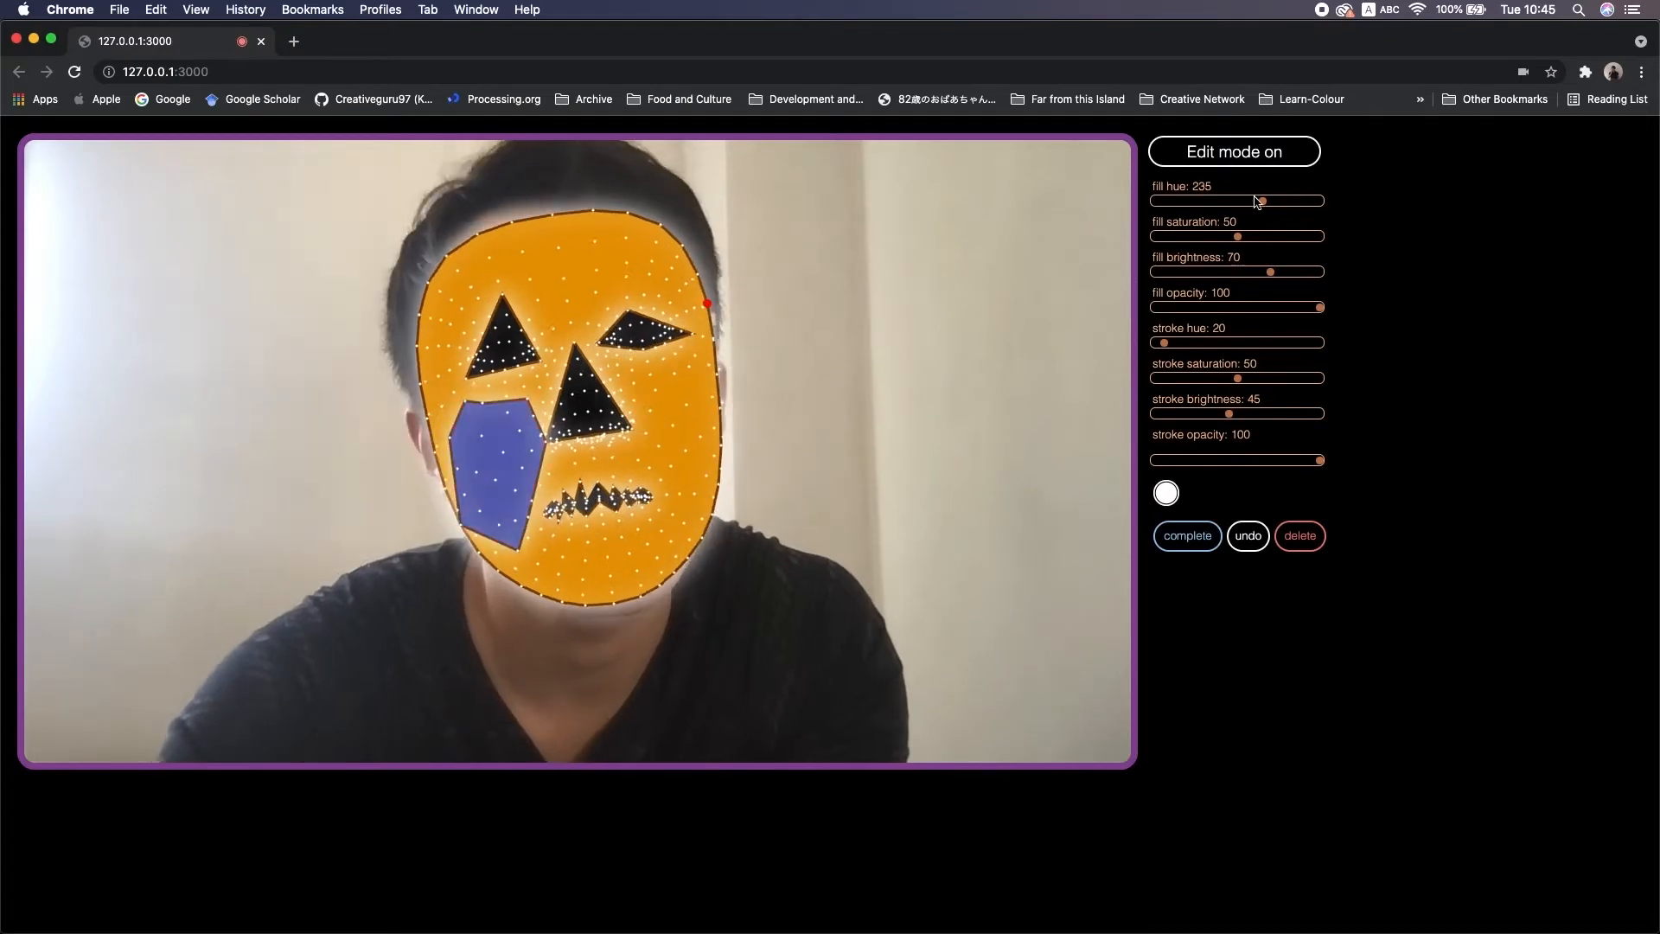
- Recolour the nose shape with the fill-hue slider, then delete all drawn mask shapes
mouse_move(1295, 201)
left_mouse_down()
mouse_move(1234, 201)
mouse_move(1319, 200)
left_mouse_up()
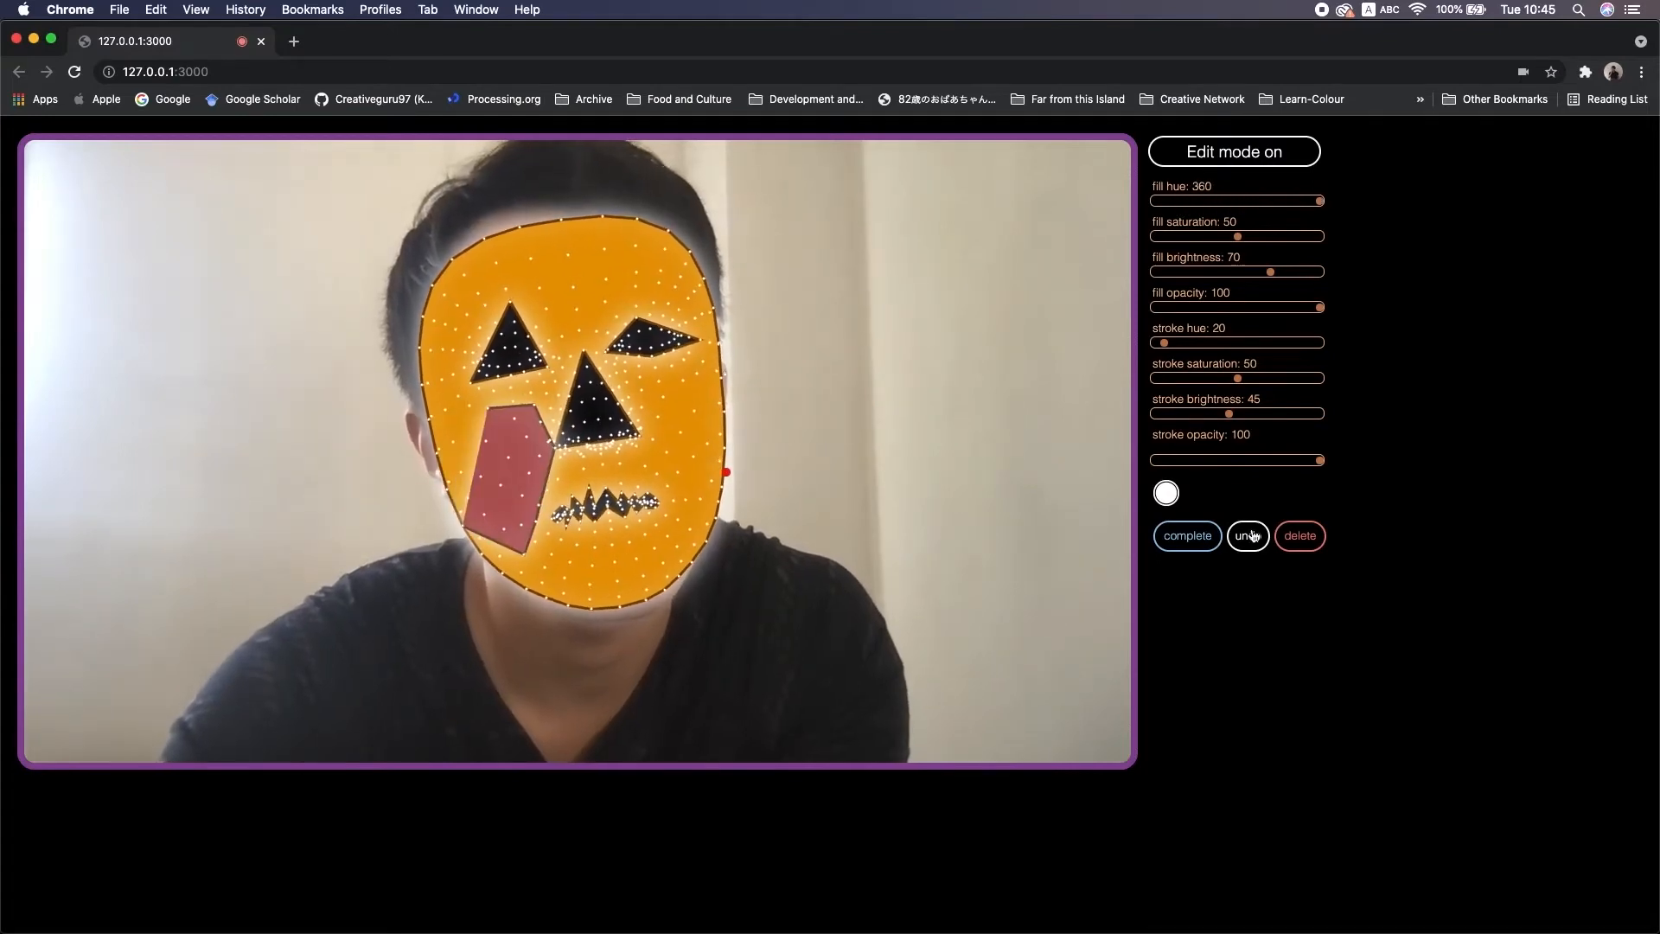
left_click(1298, 535)
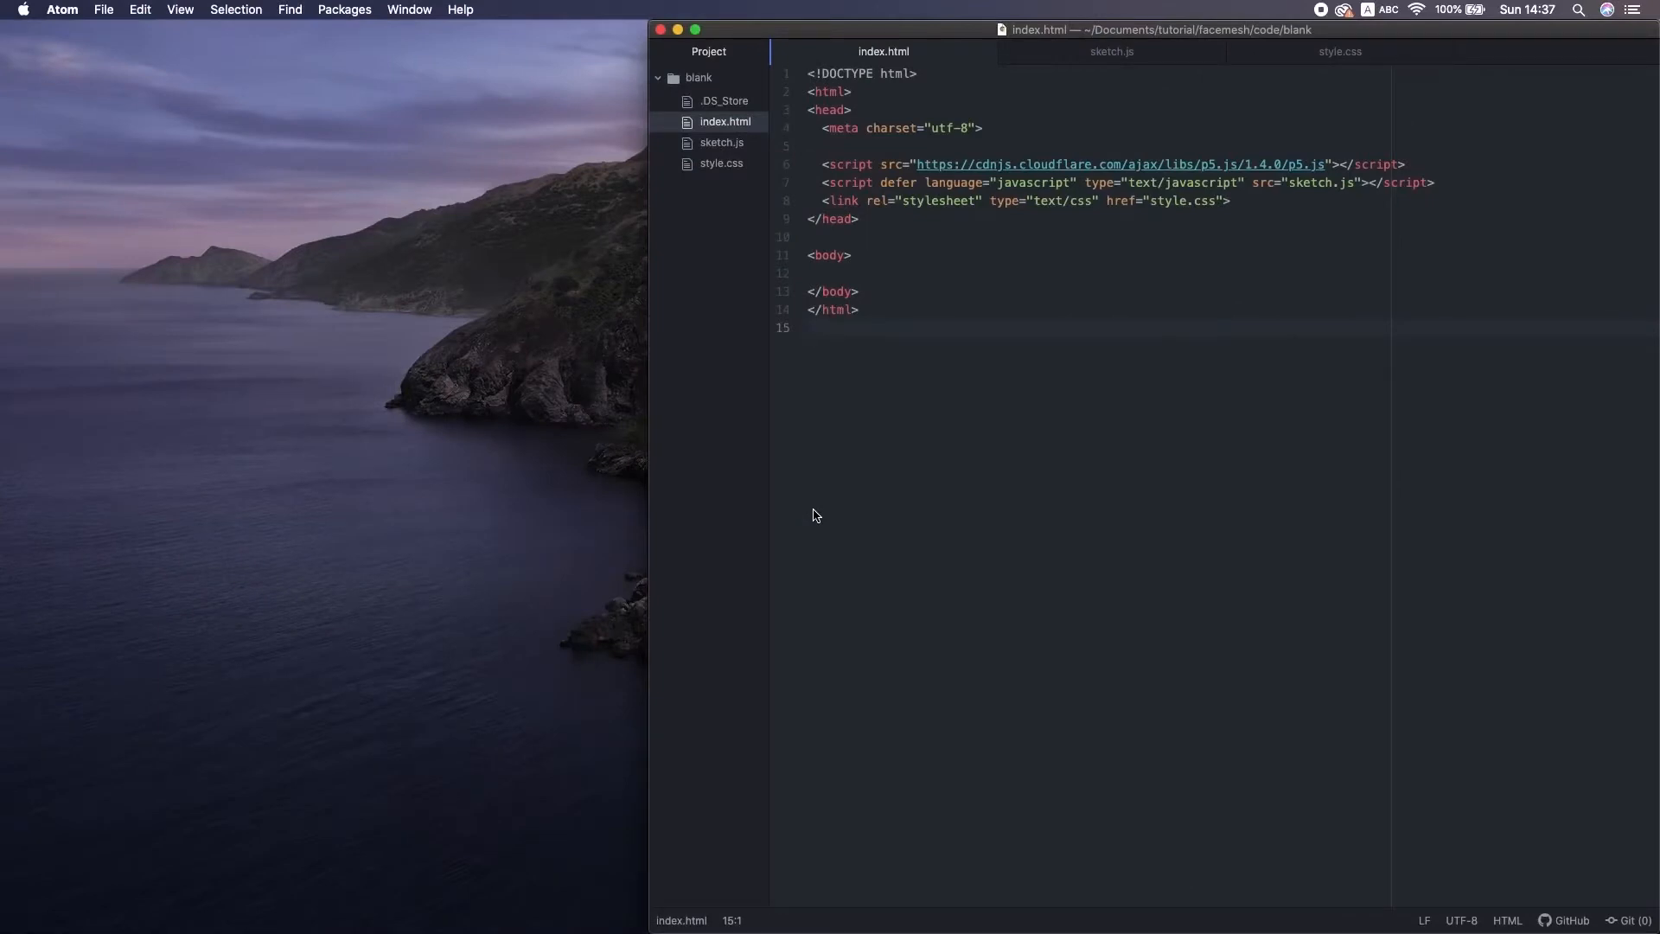
- Review sketch.js and index.html, select the p5.js script line, and bring up p5js.org in Chrome
left_click(1116, 54)
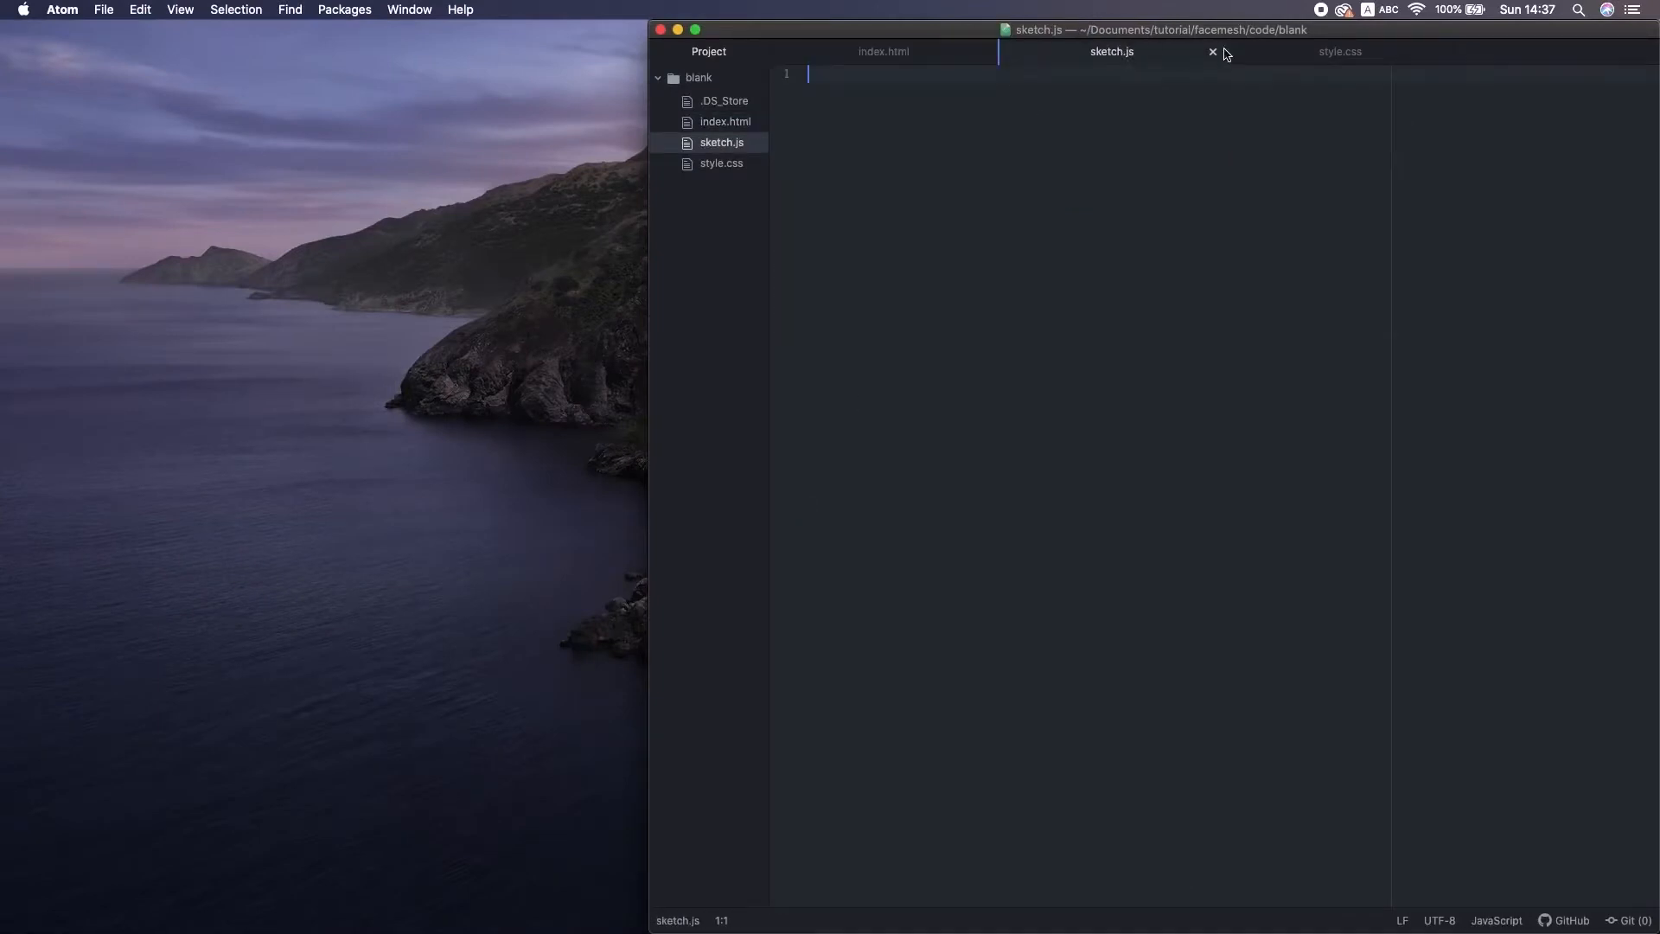
left_click(933, 55)
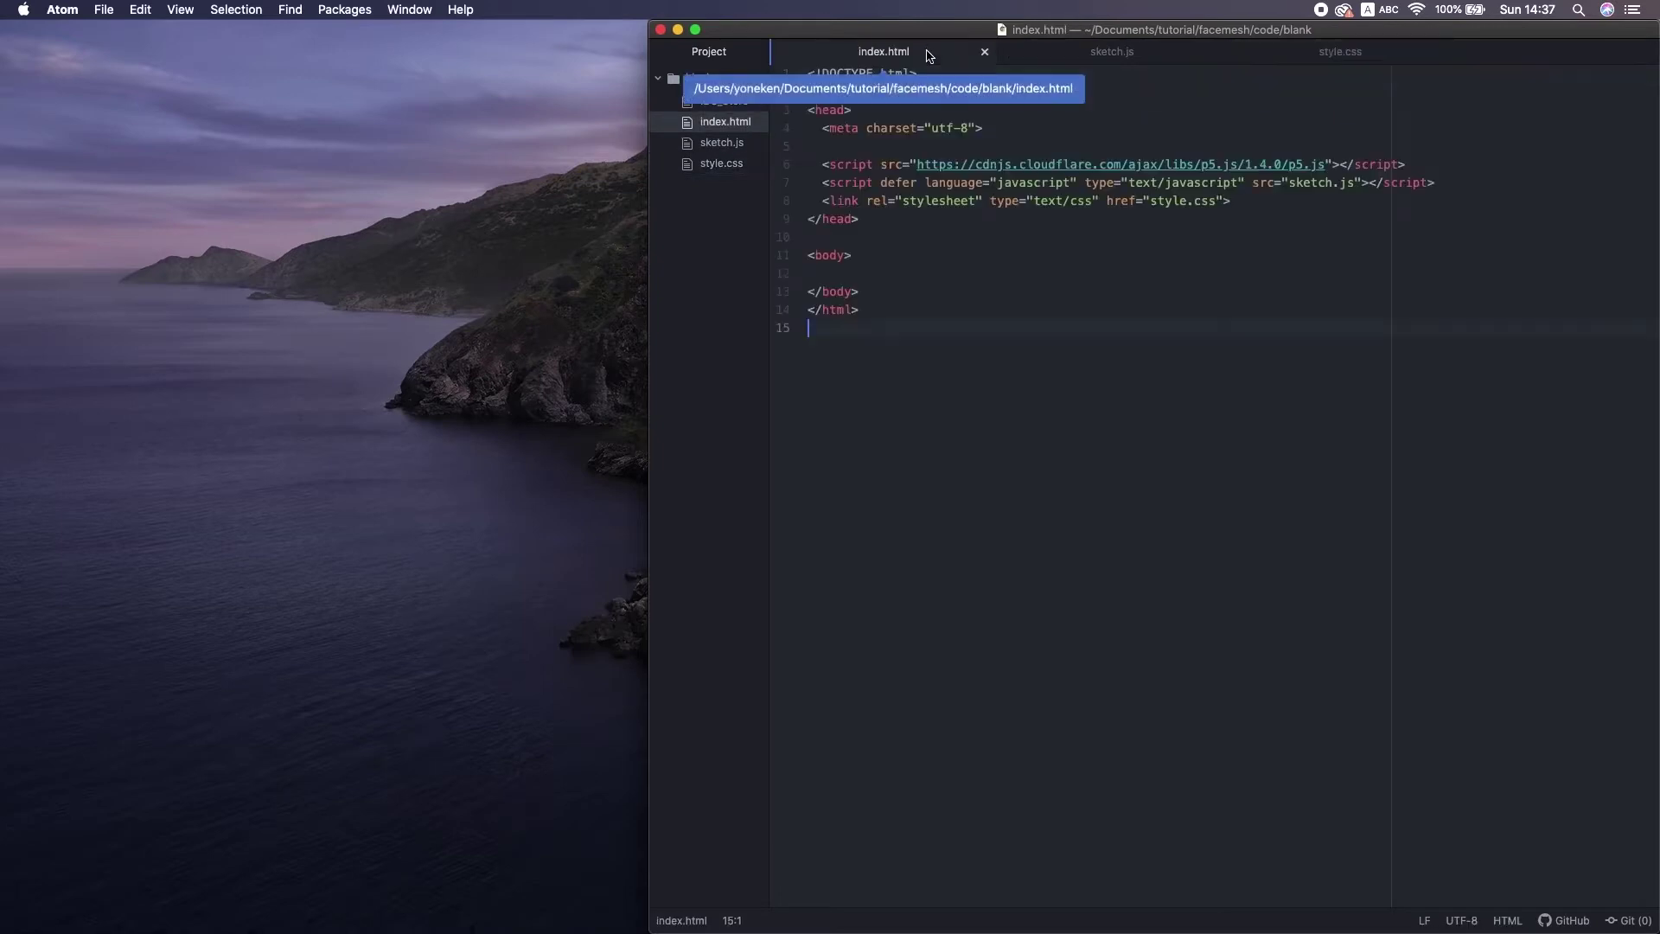
triple_click(894, 165)
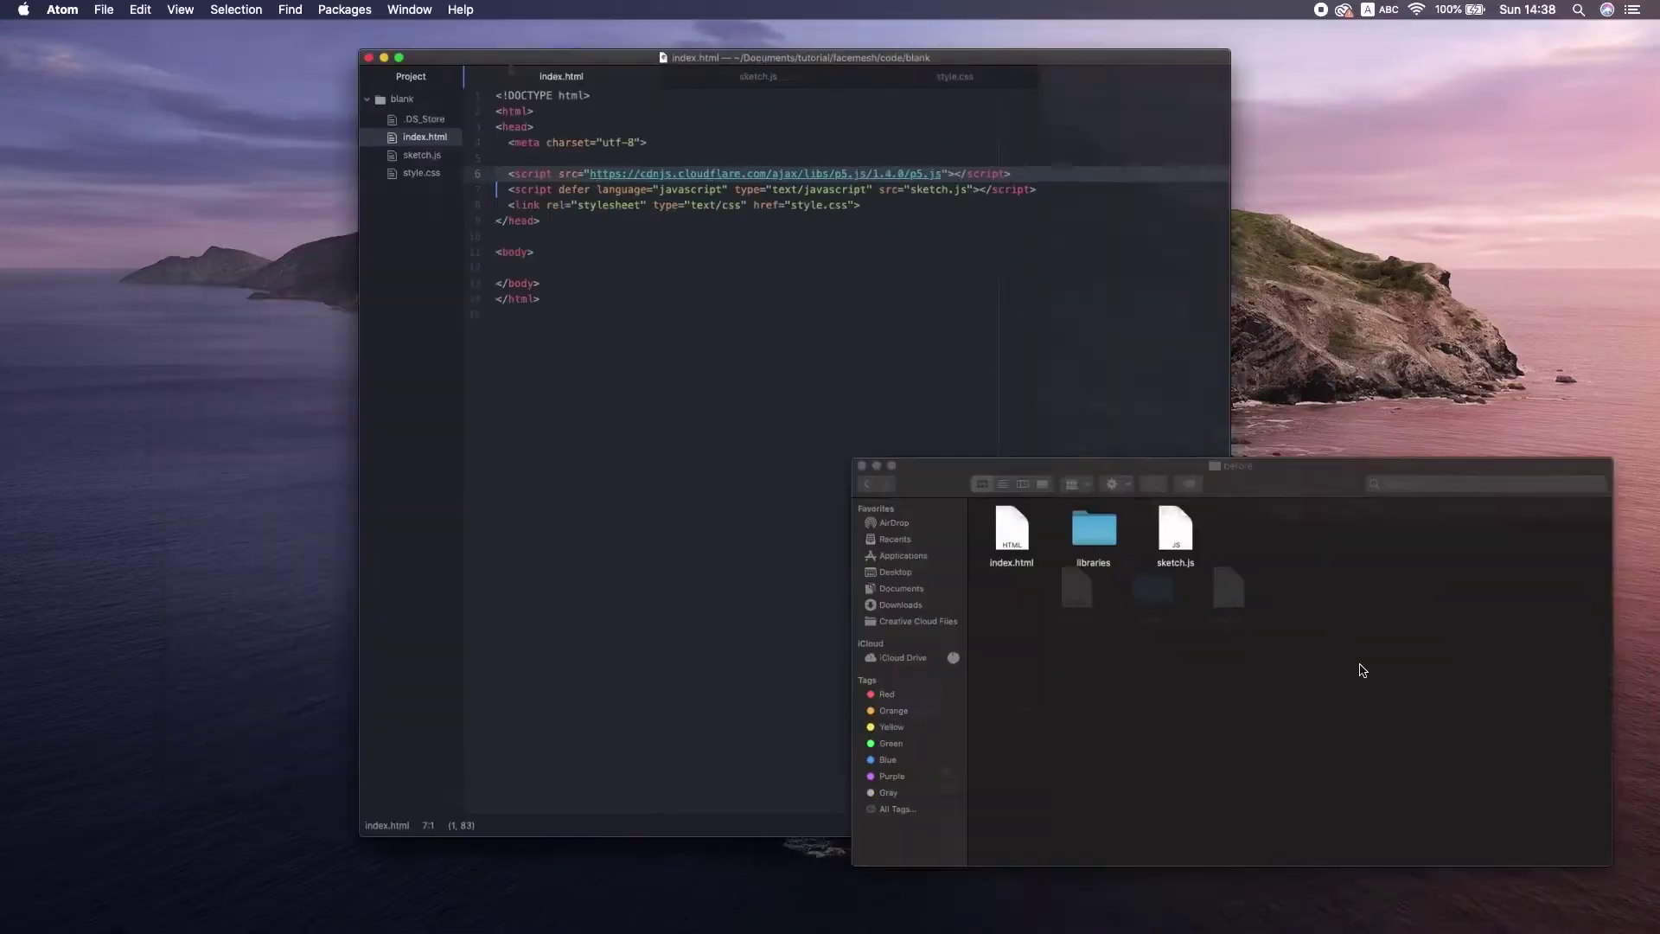
left_click(1047, 471)
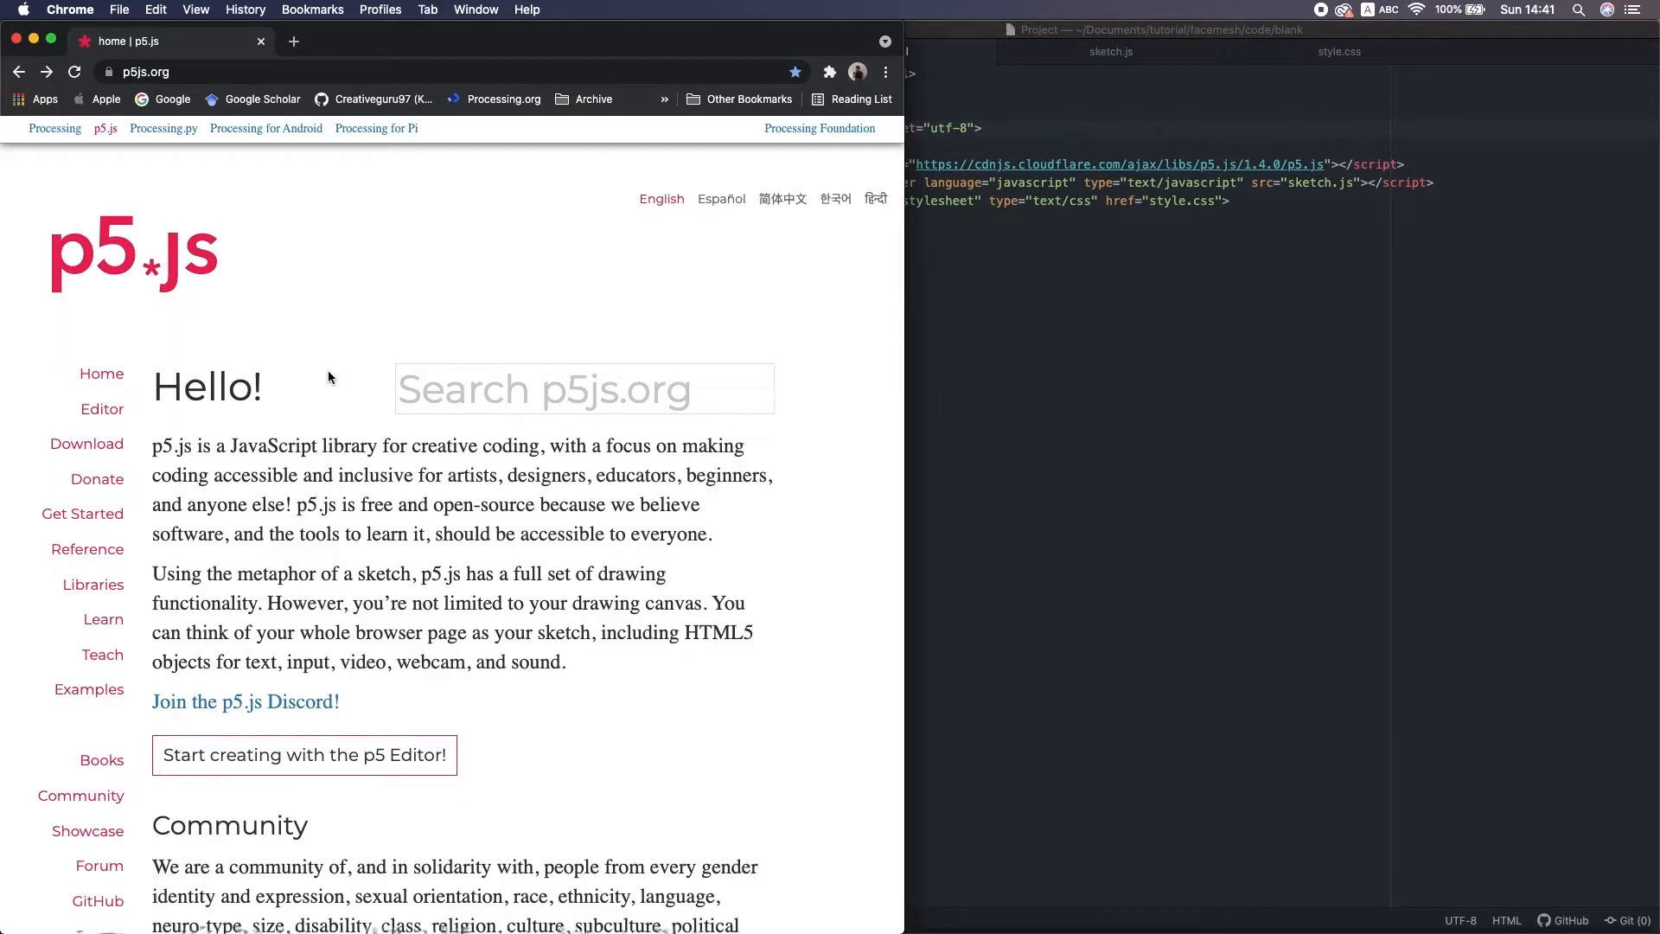
- Copy the p5.js 1.4.0 script tag from the cdnjs listing and paste it into index.html
left_click(87, 443)
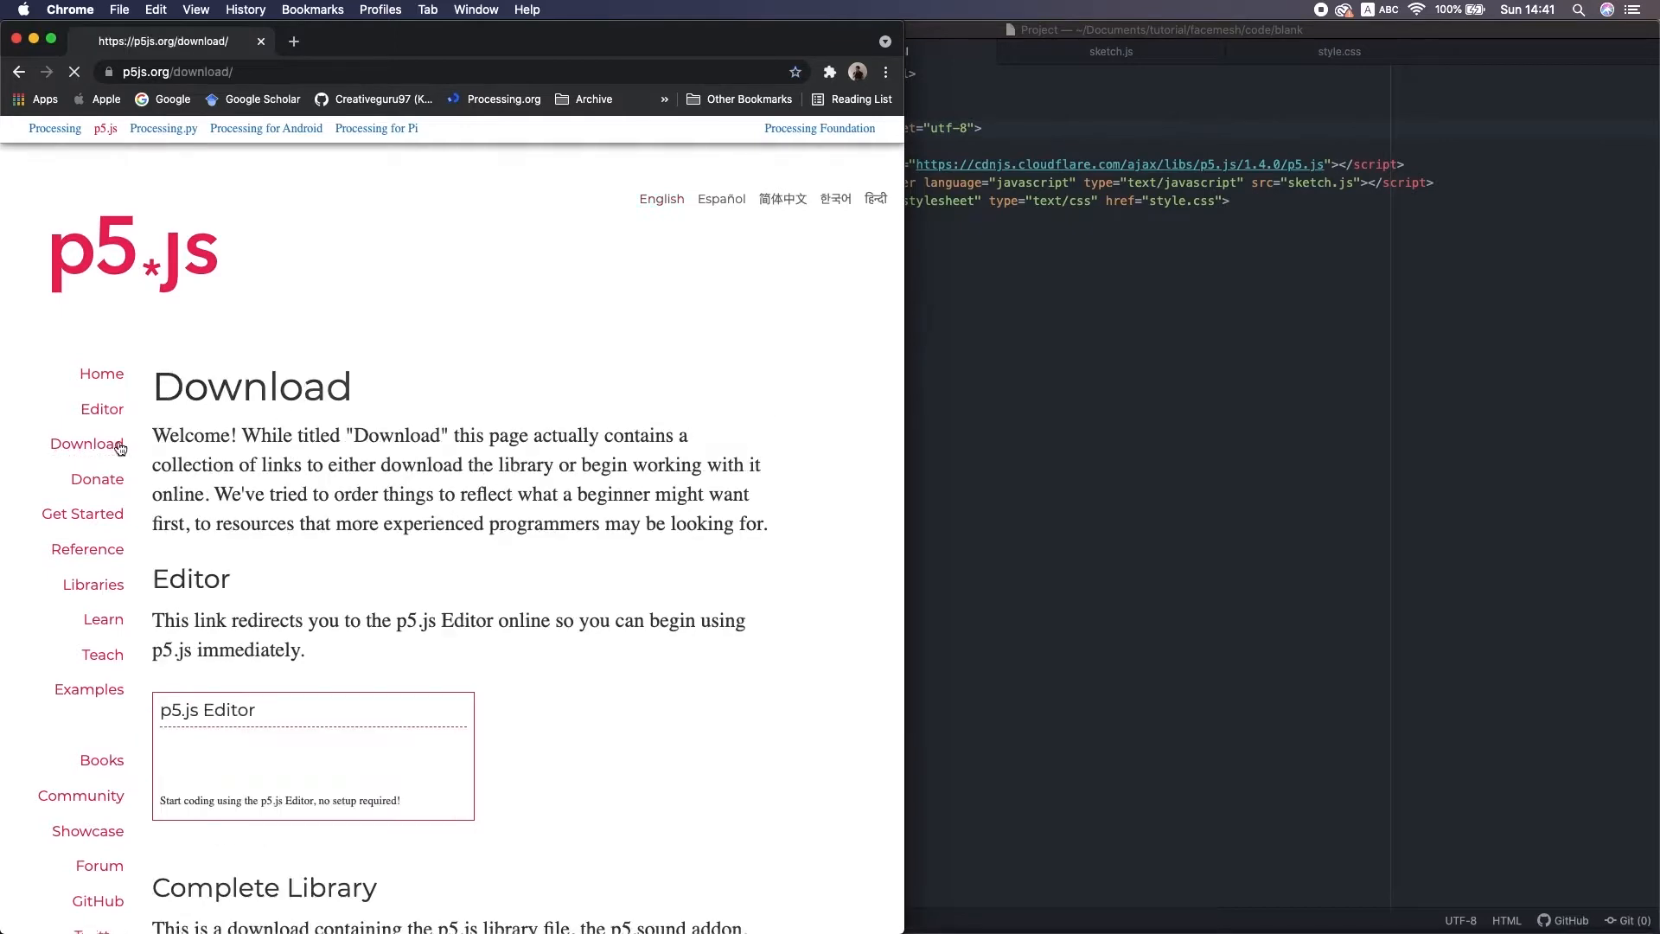
scroll(318, 537, "down", 5)
scroll(318, 537, "down", 5)
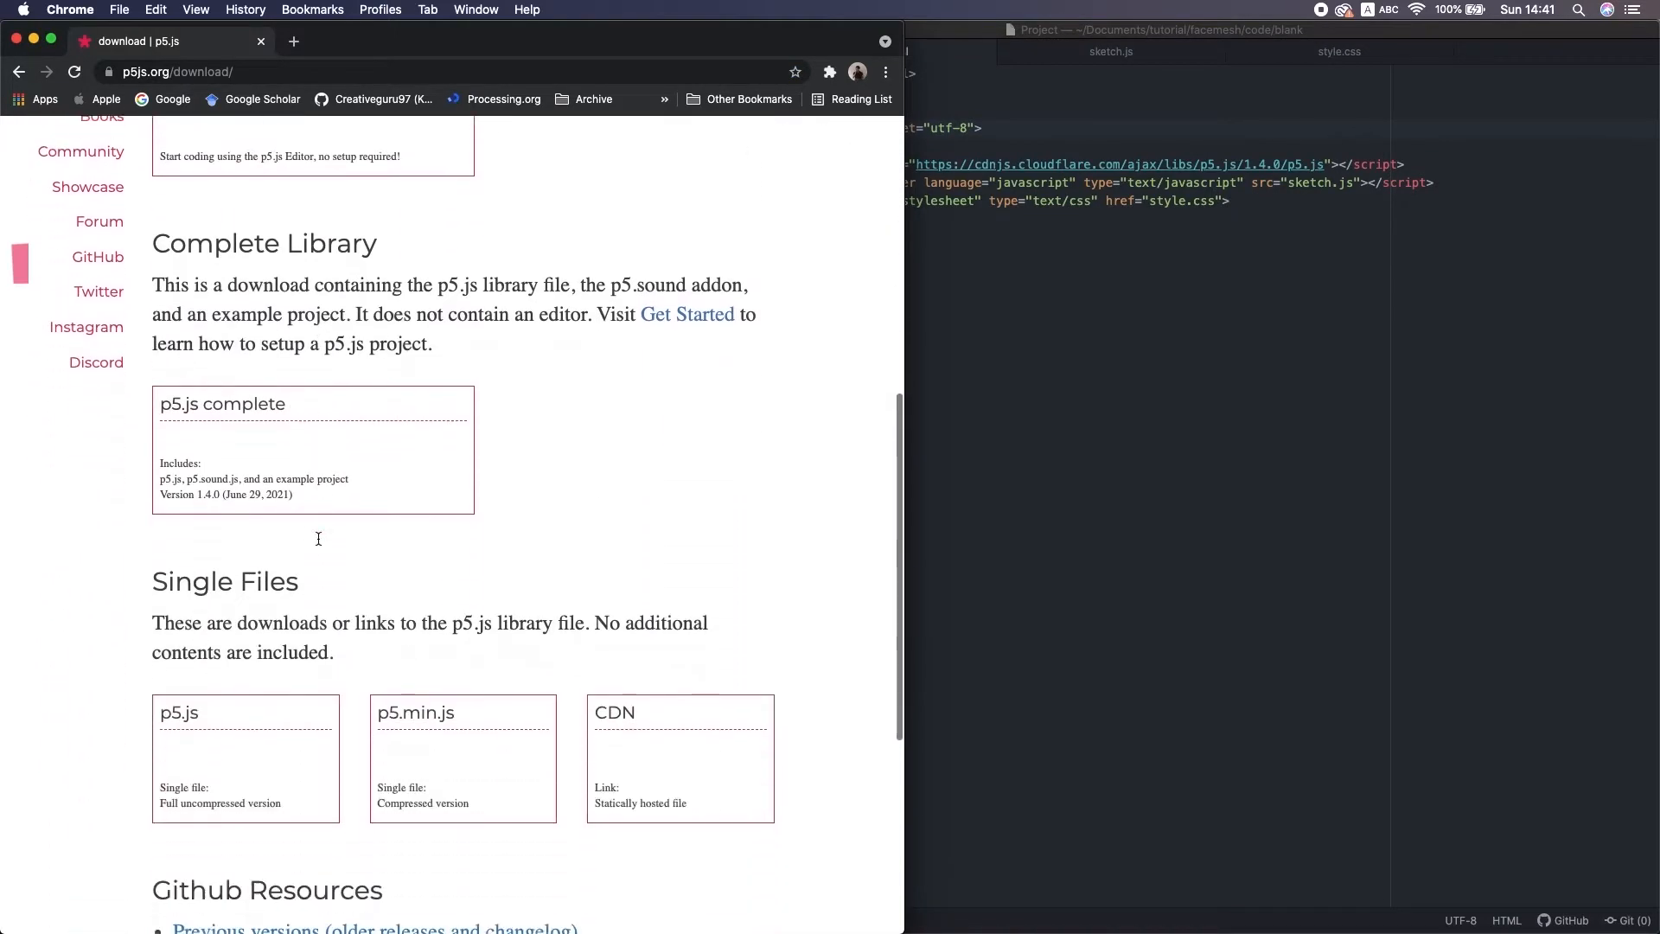
scroll(319, 537, "down", 3)
left_click(626, 606)
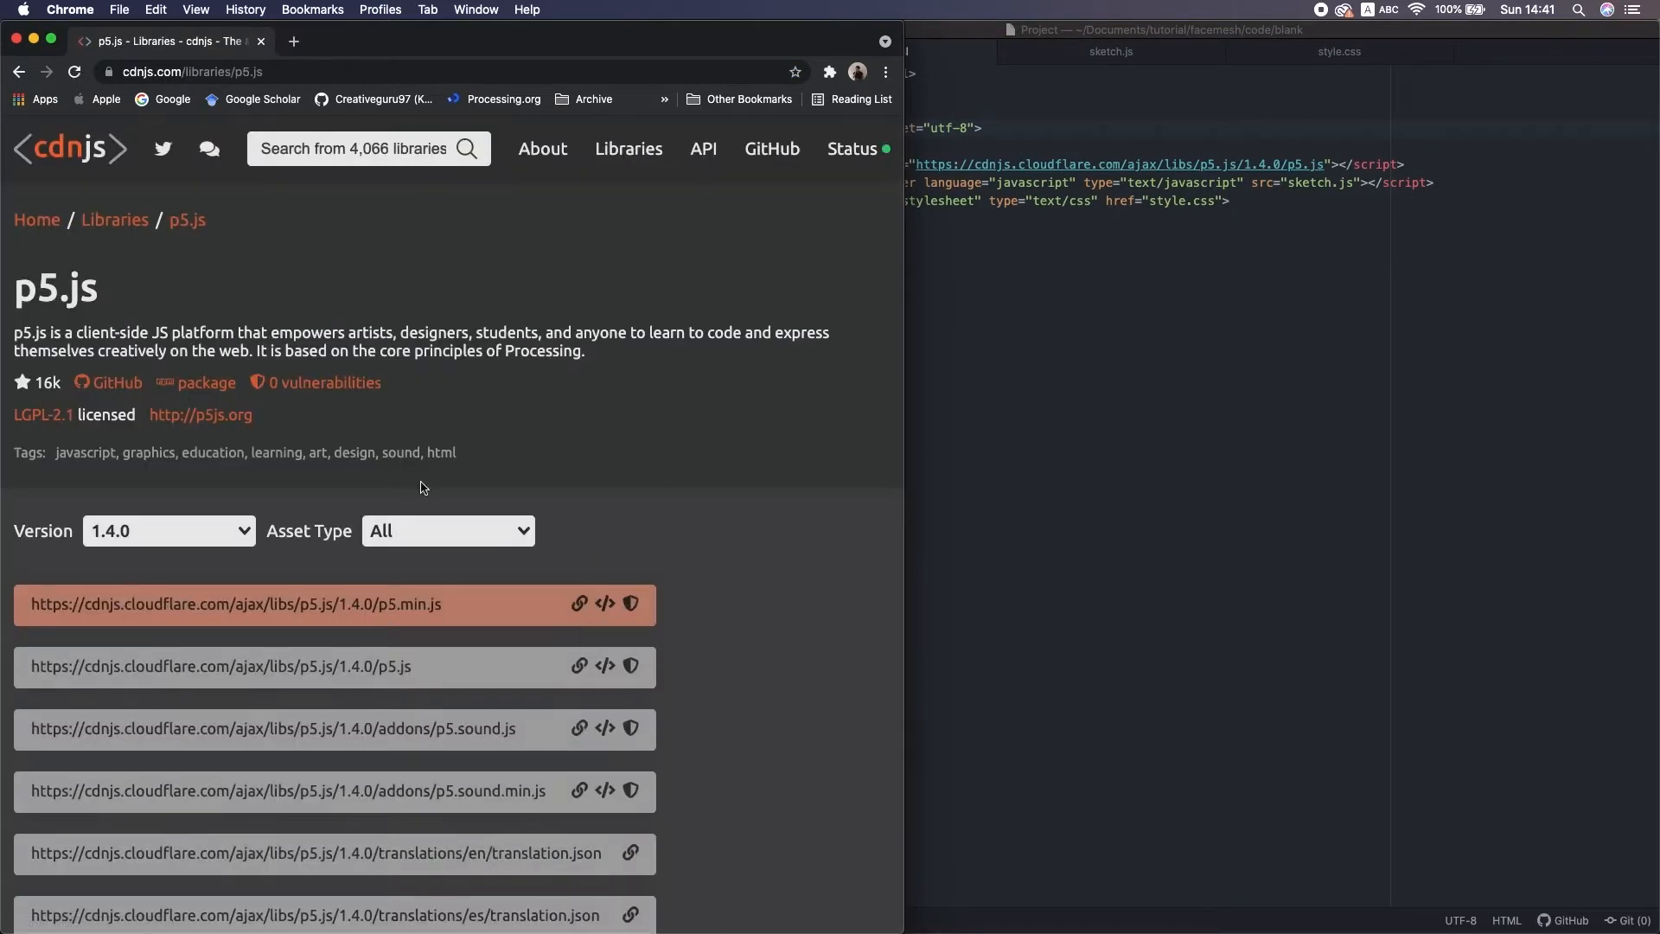
left_click(195, 531)
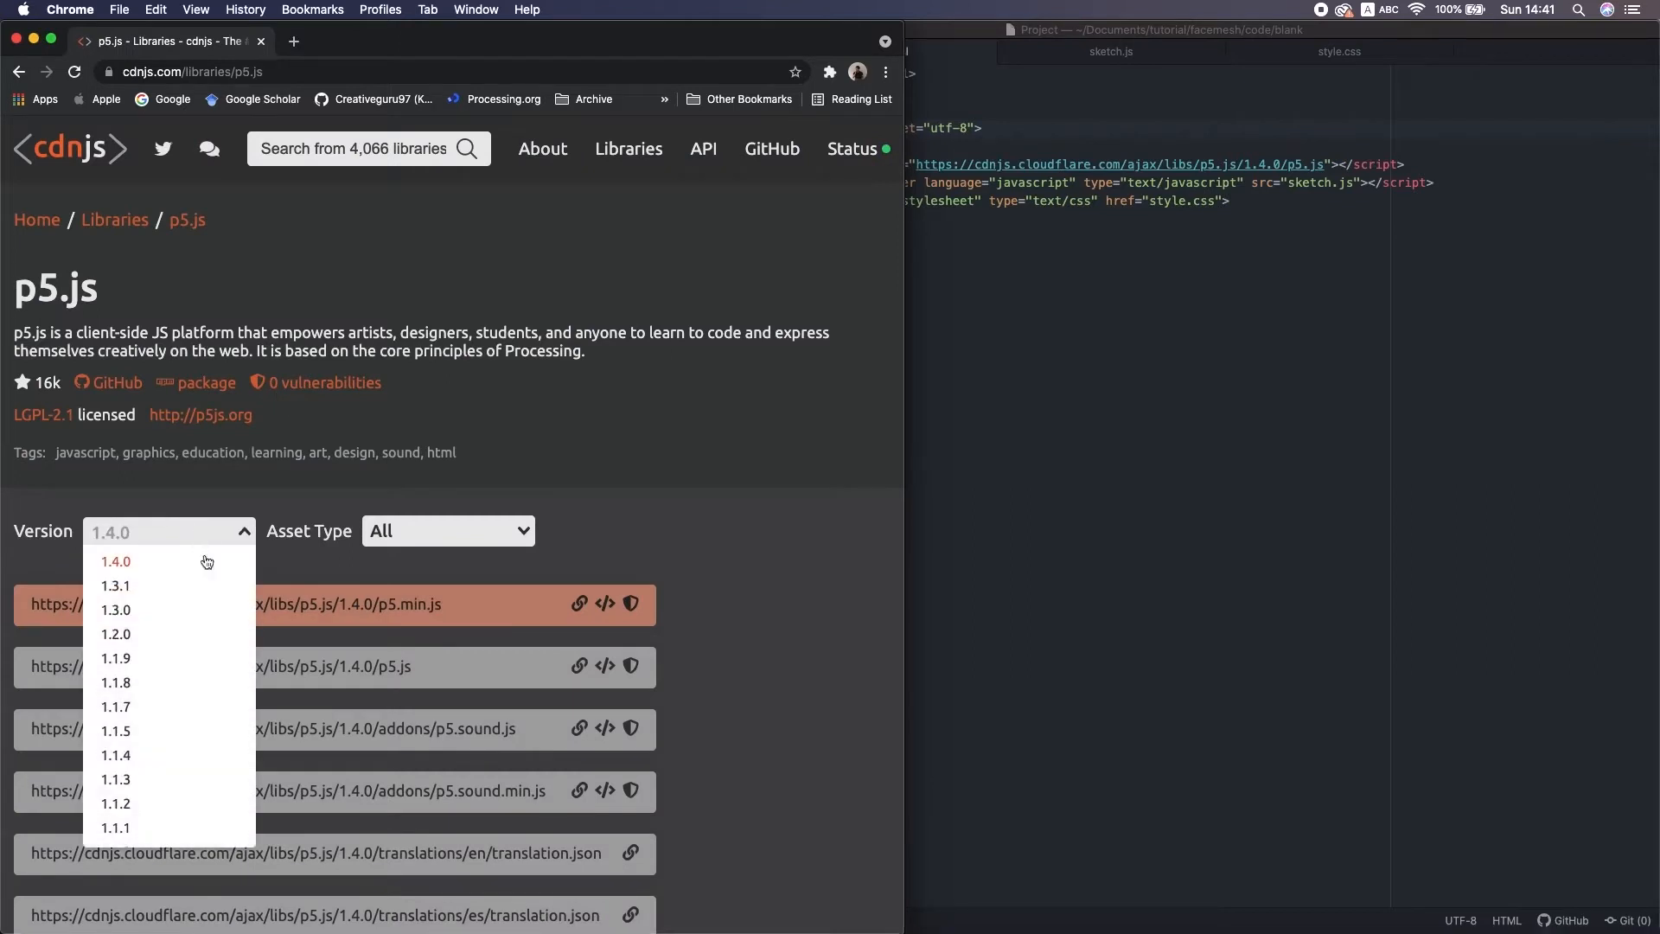
left_click(205, 566)
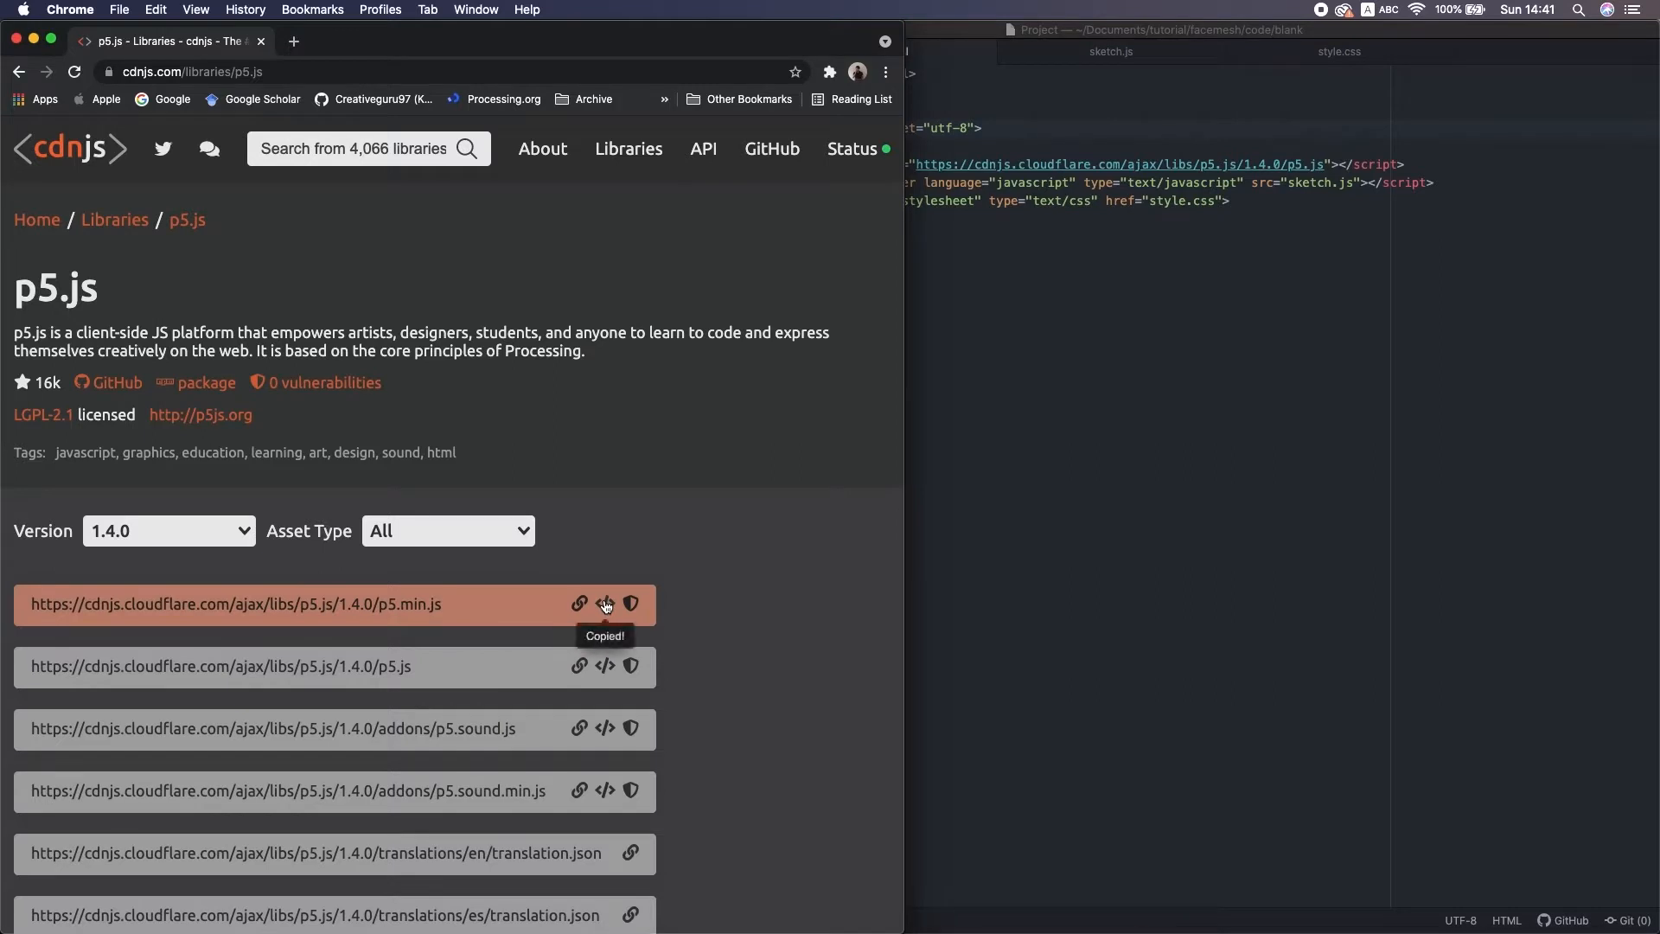
left_click(1099, 318)
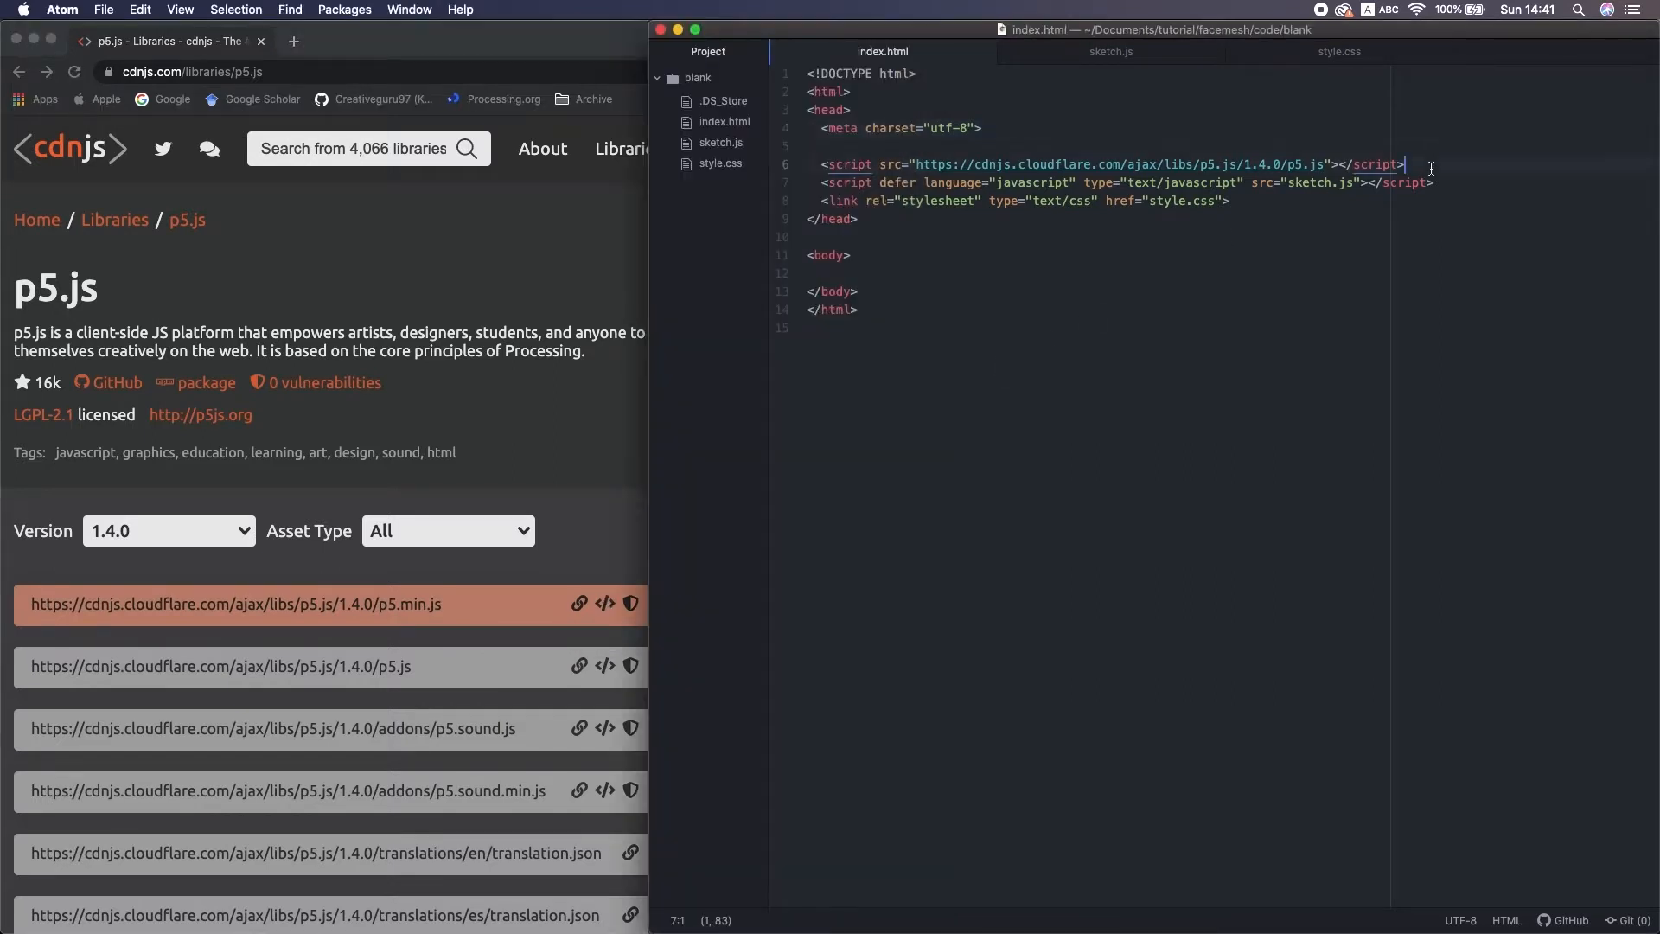
key("super+v")
scroll(1307, 249, "left", 10)
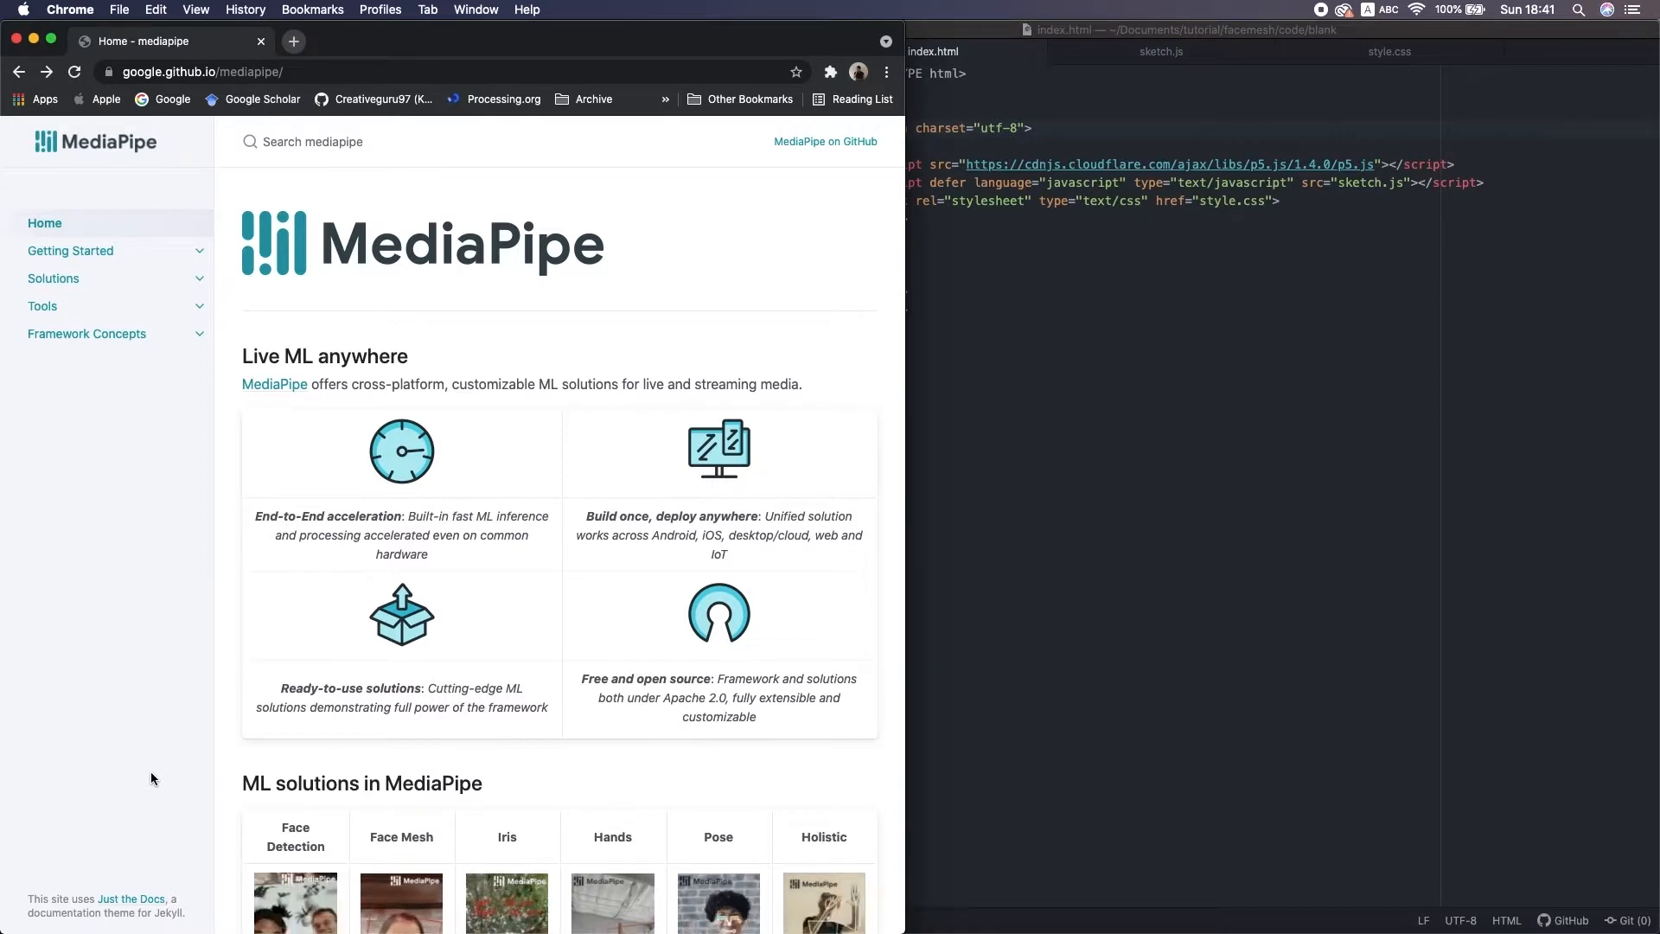
scroll(150, 772, "down", 3)
scroll(151, 771, "down", 5)
scroll(150, 771, "down", 1)
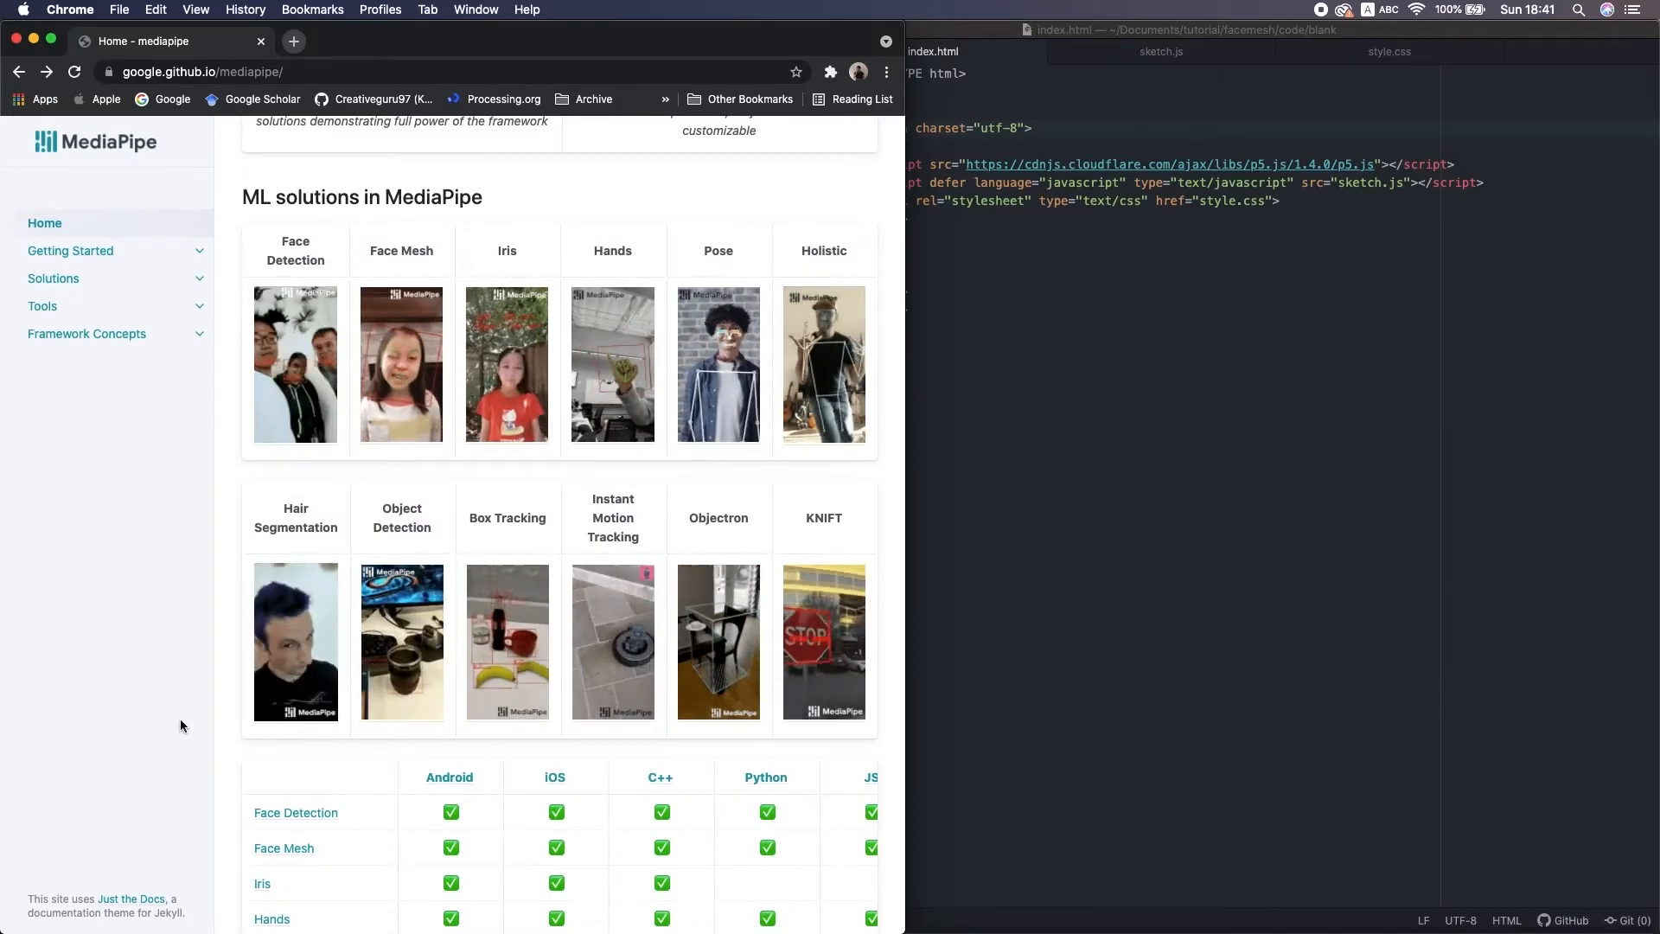
scroll(180, 718, "down", 4)
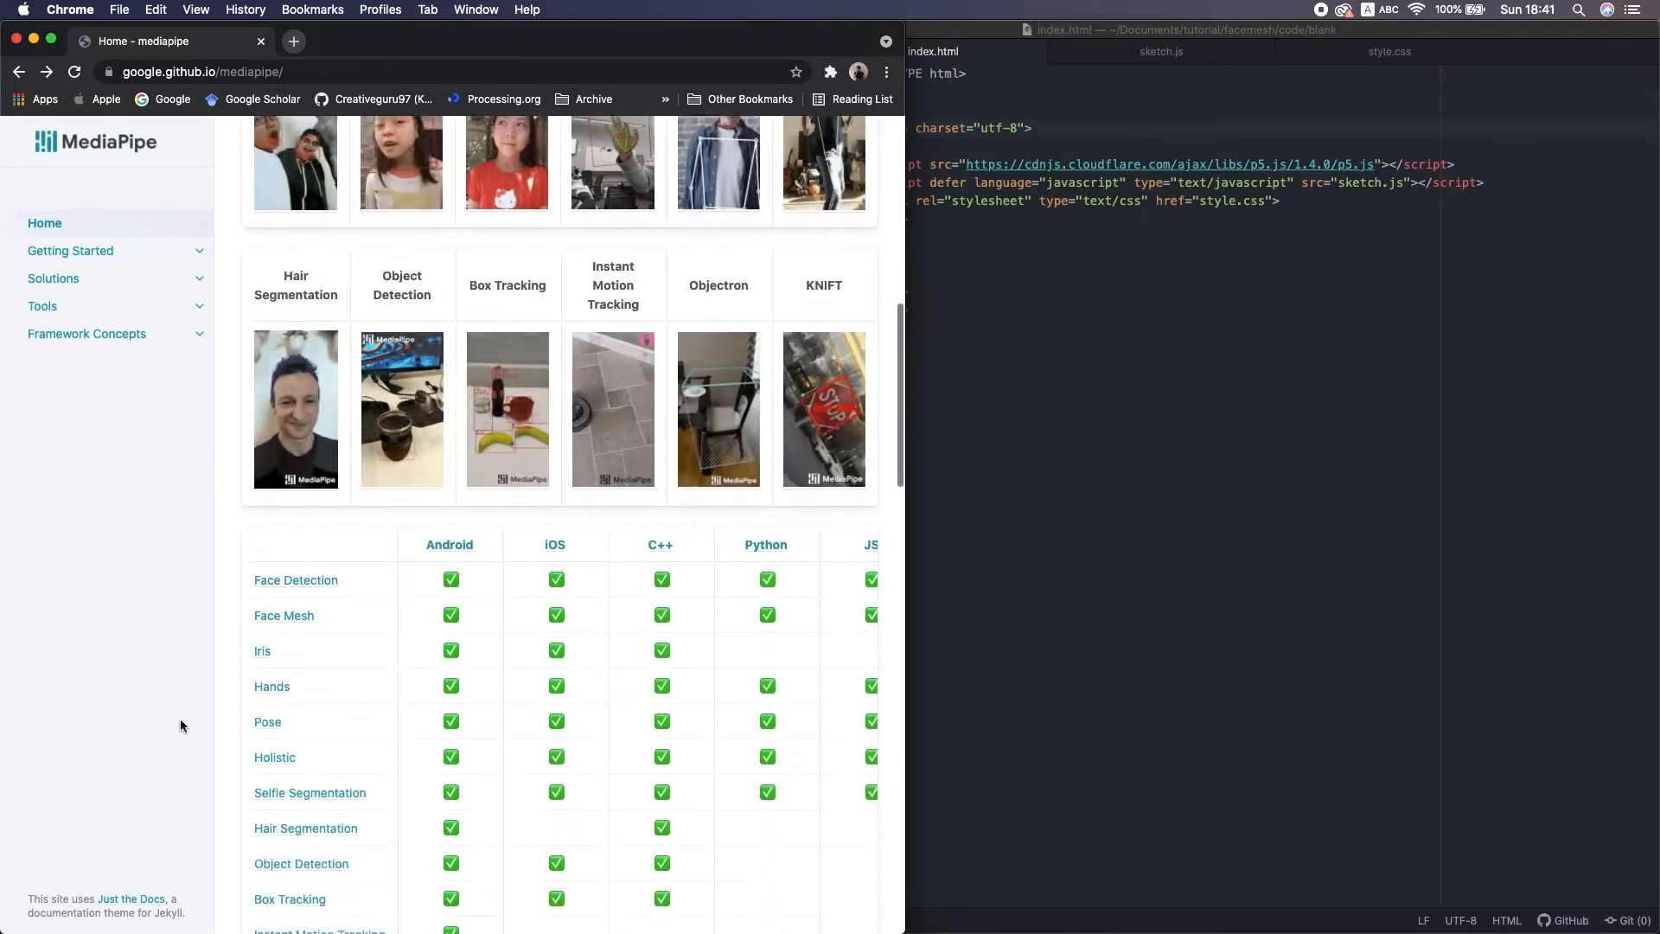
scroll(180, 719, "down", 3)
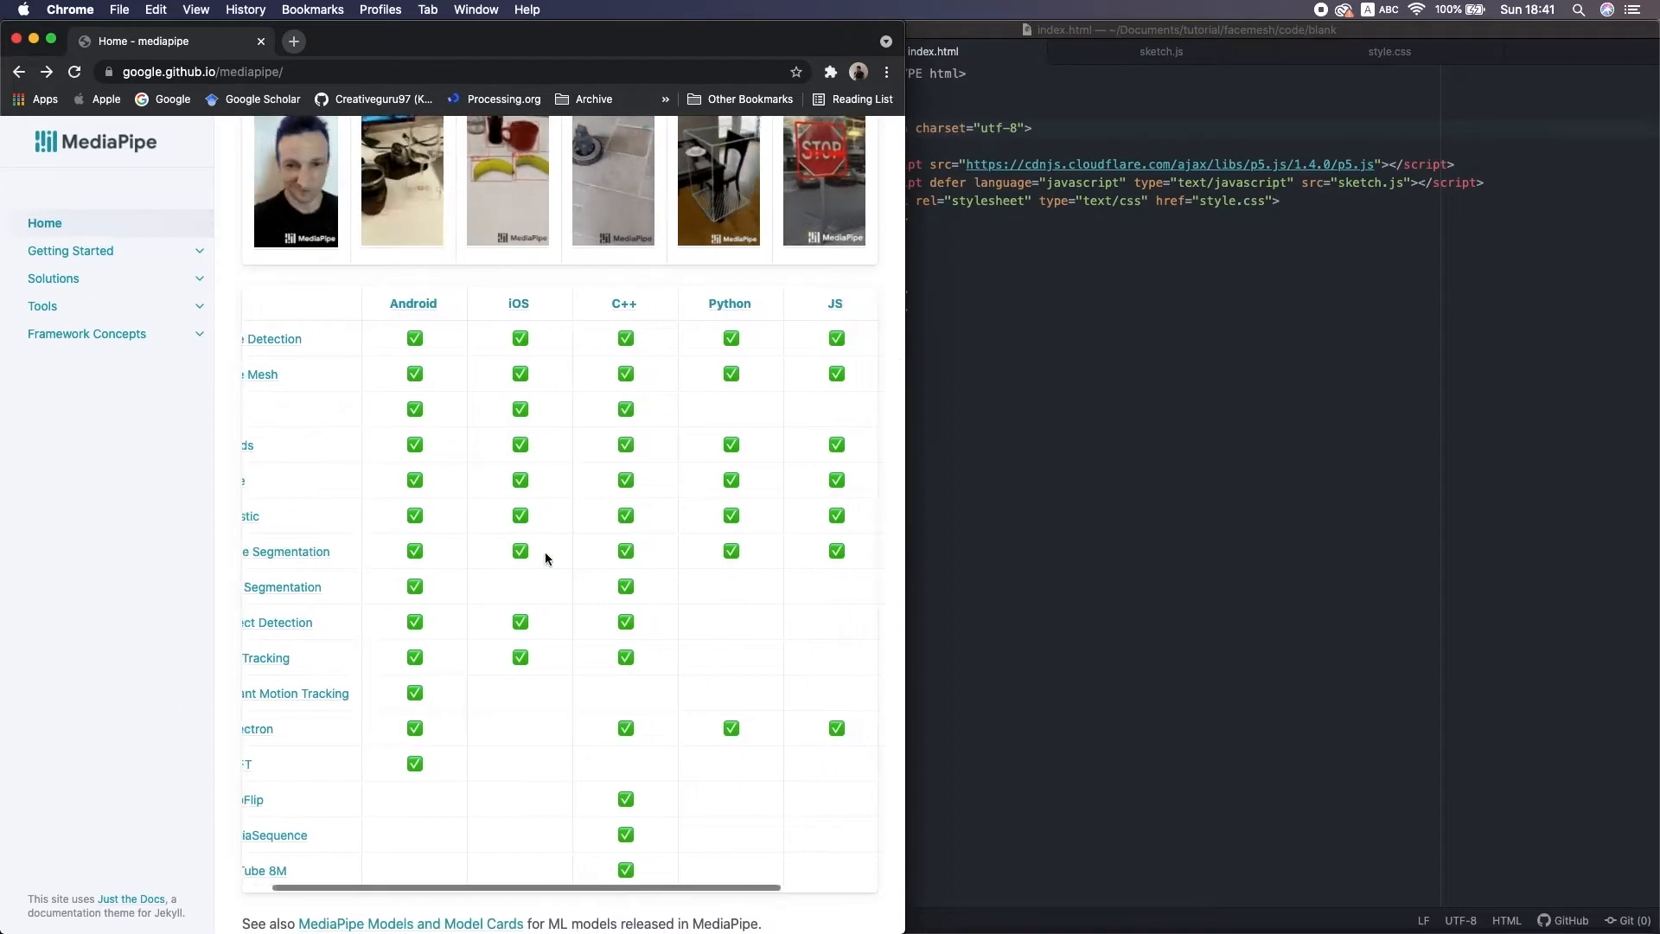
scroll(545, 555, "right", 5)
scroll(545, 556, "left", 5)
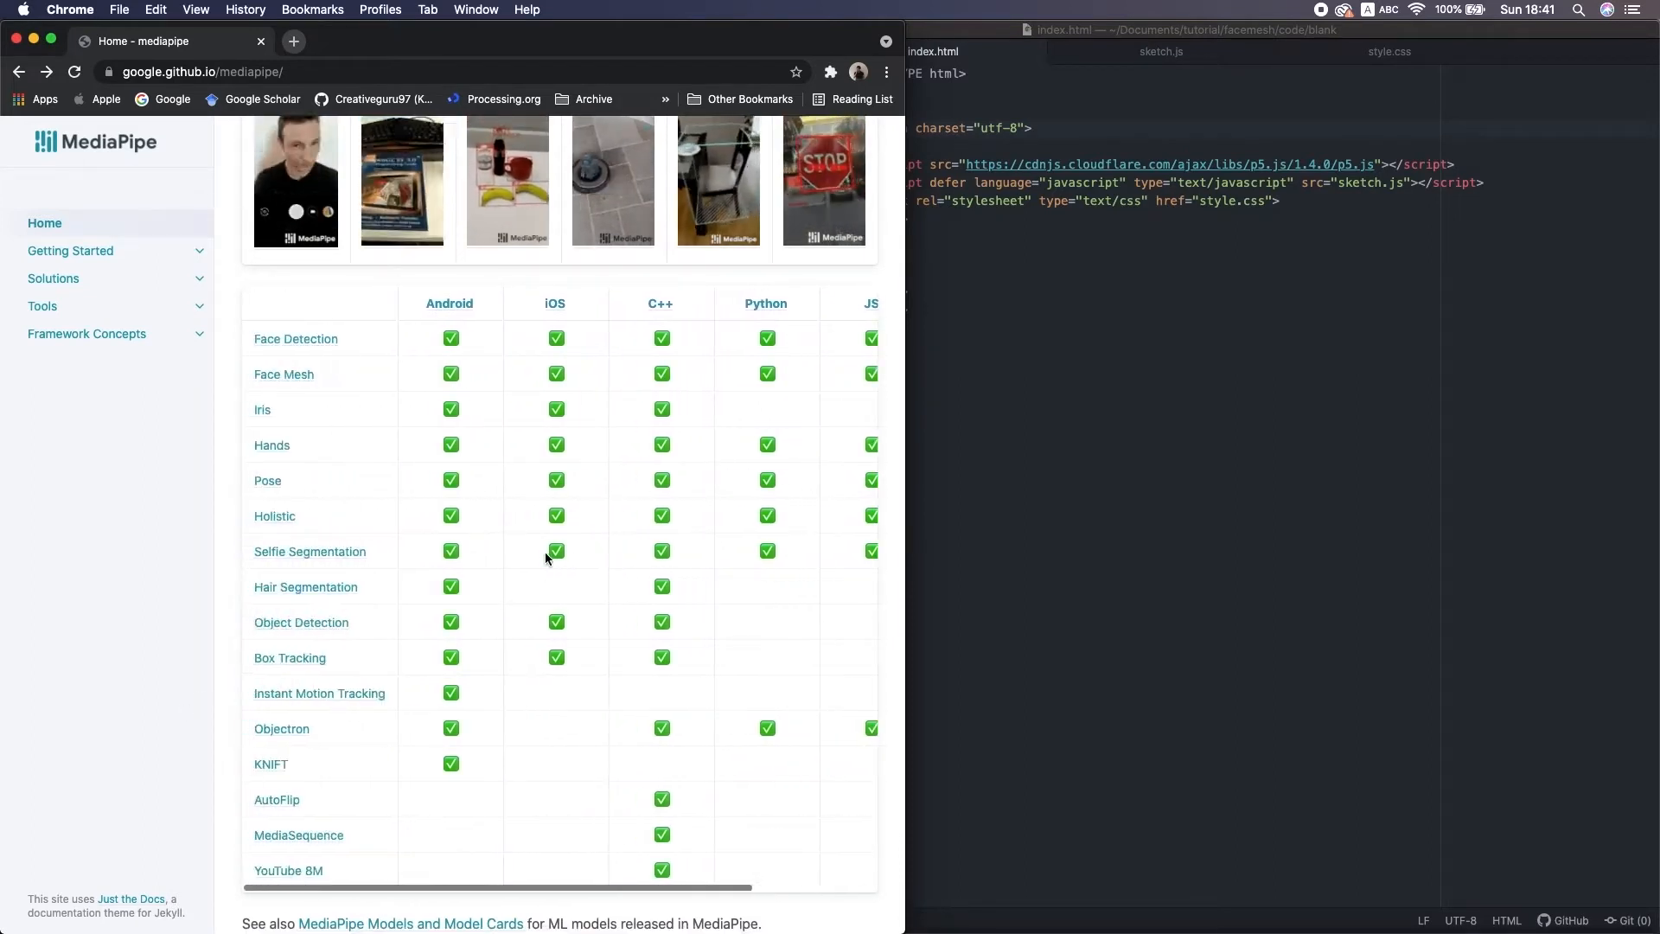
scroll(490, 481, "up", 2)
scroll(490, 480, "up", 4)
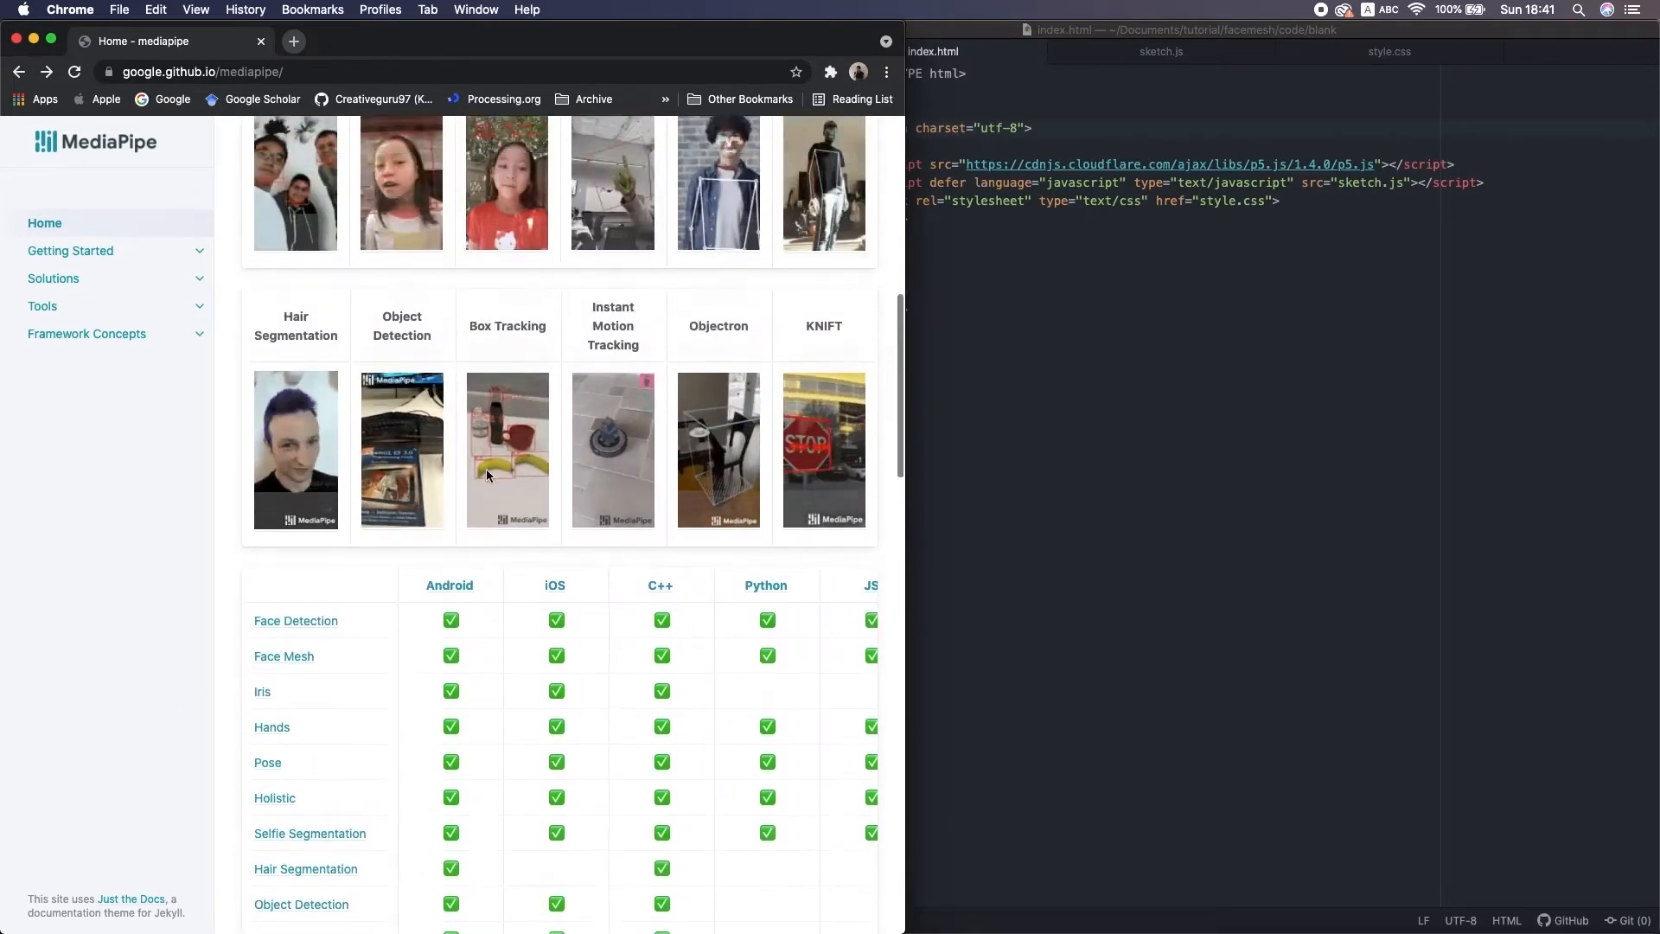
scroll(490, 480, "up", 3)
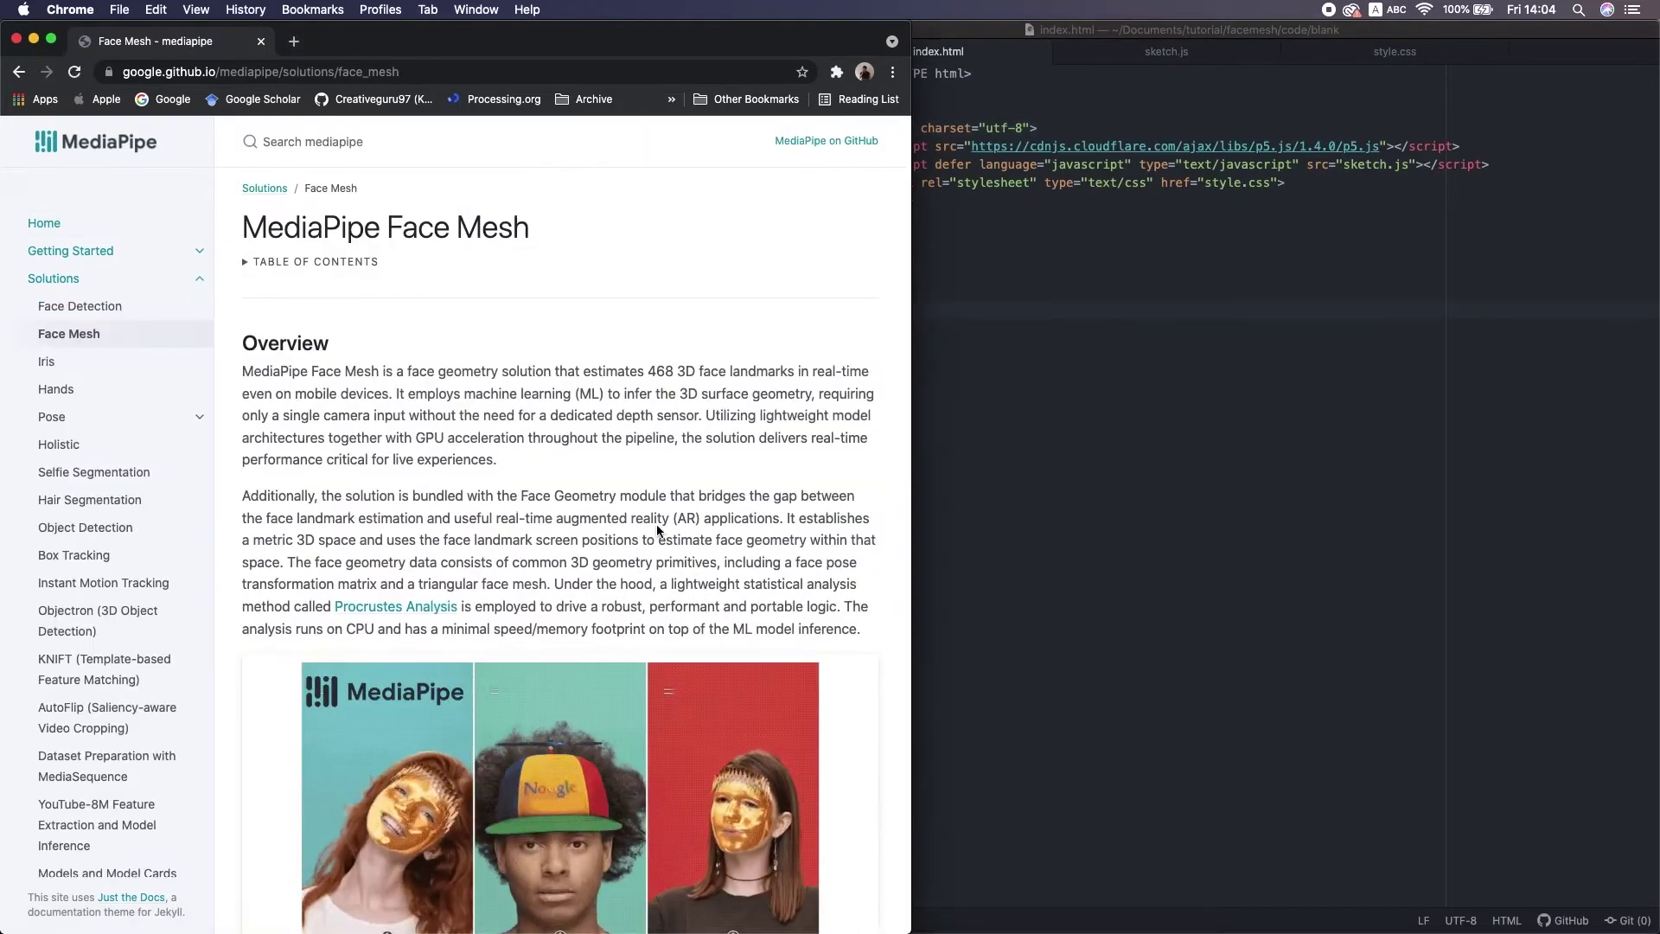
scroll(656, 527, "down", 5)
scroll(656, 526, "down", 5)
scroll(656, 528, "down", 5)
scroll(656, 526, "down", 5)
scroll(656, 524, "down", 5)
scroll(657, 523, "down", 5)
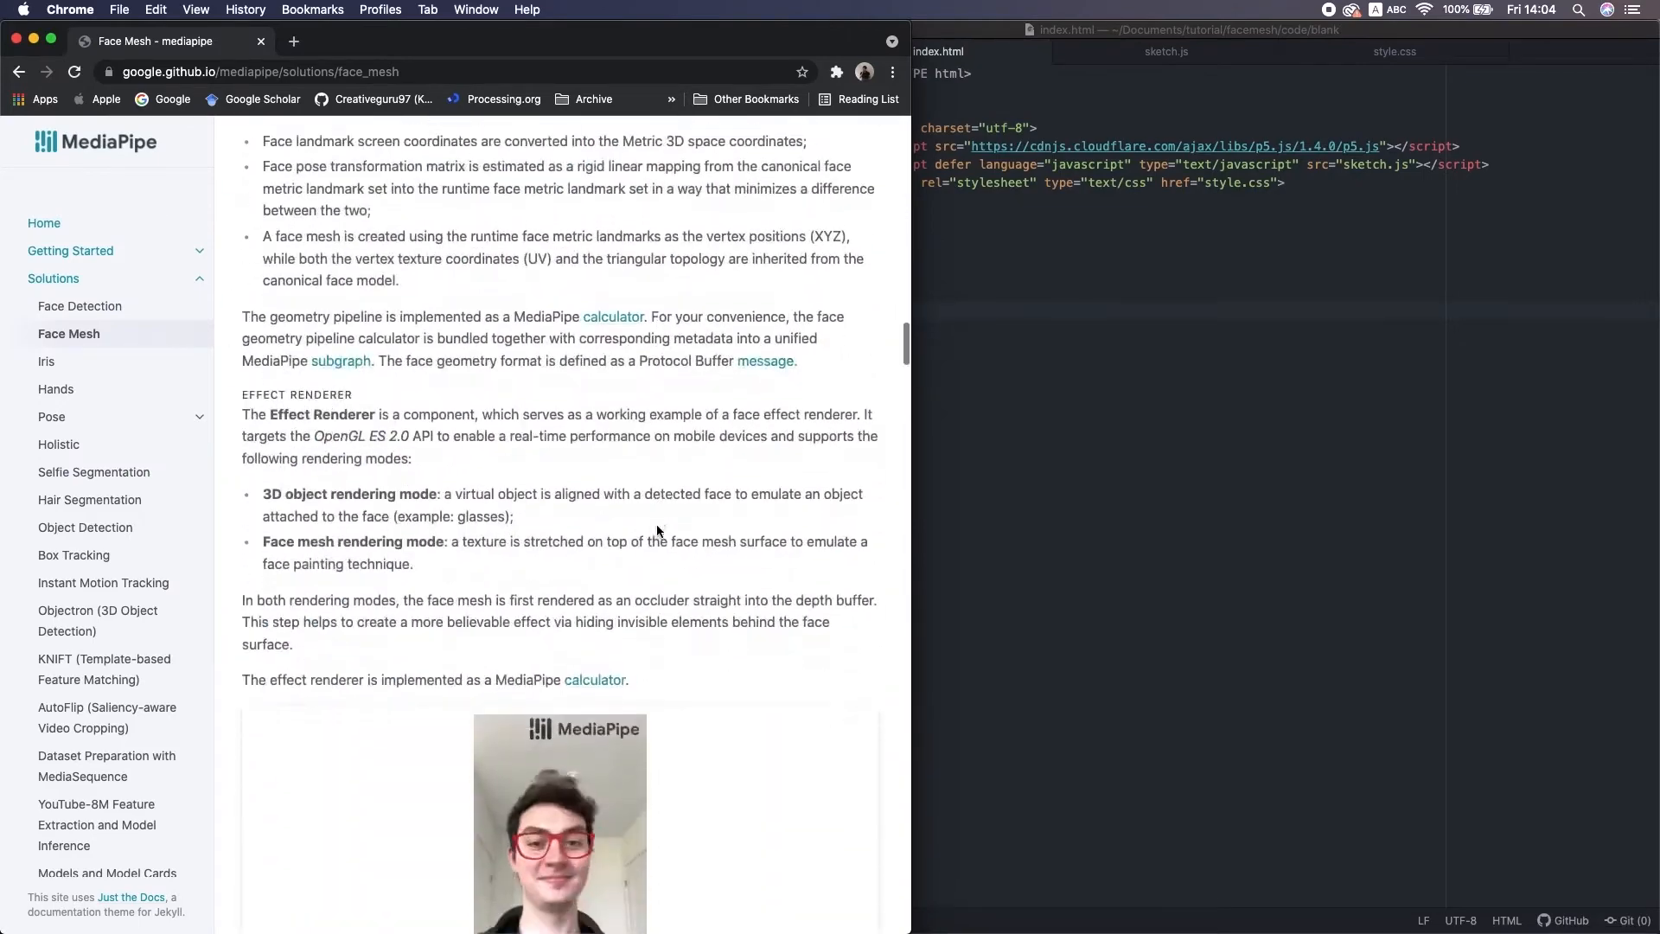
scroll(657, 524, "down", 5)
scroll(656, 524, "down", 5)
scroll(657, 525, "down", 6)
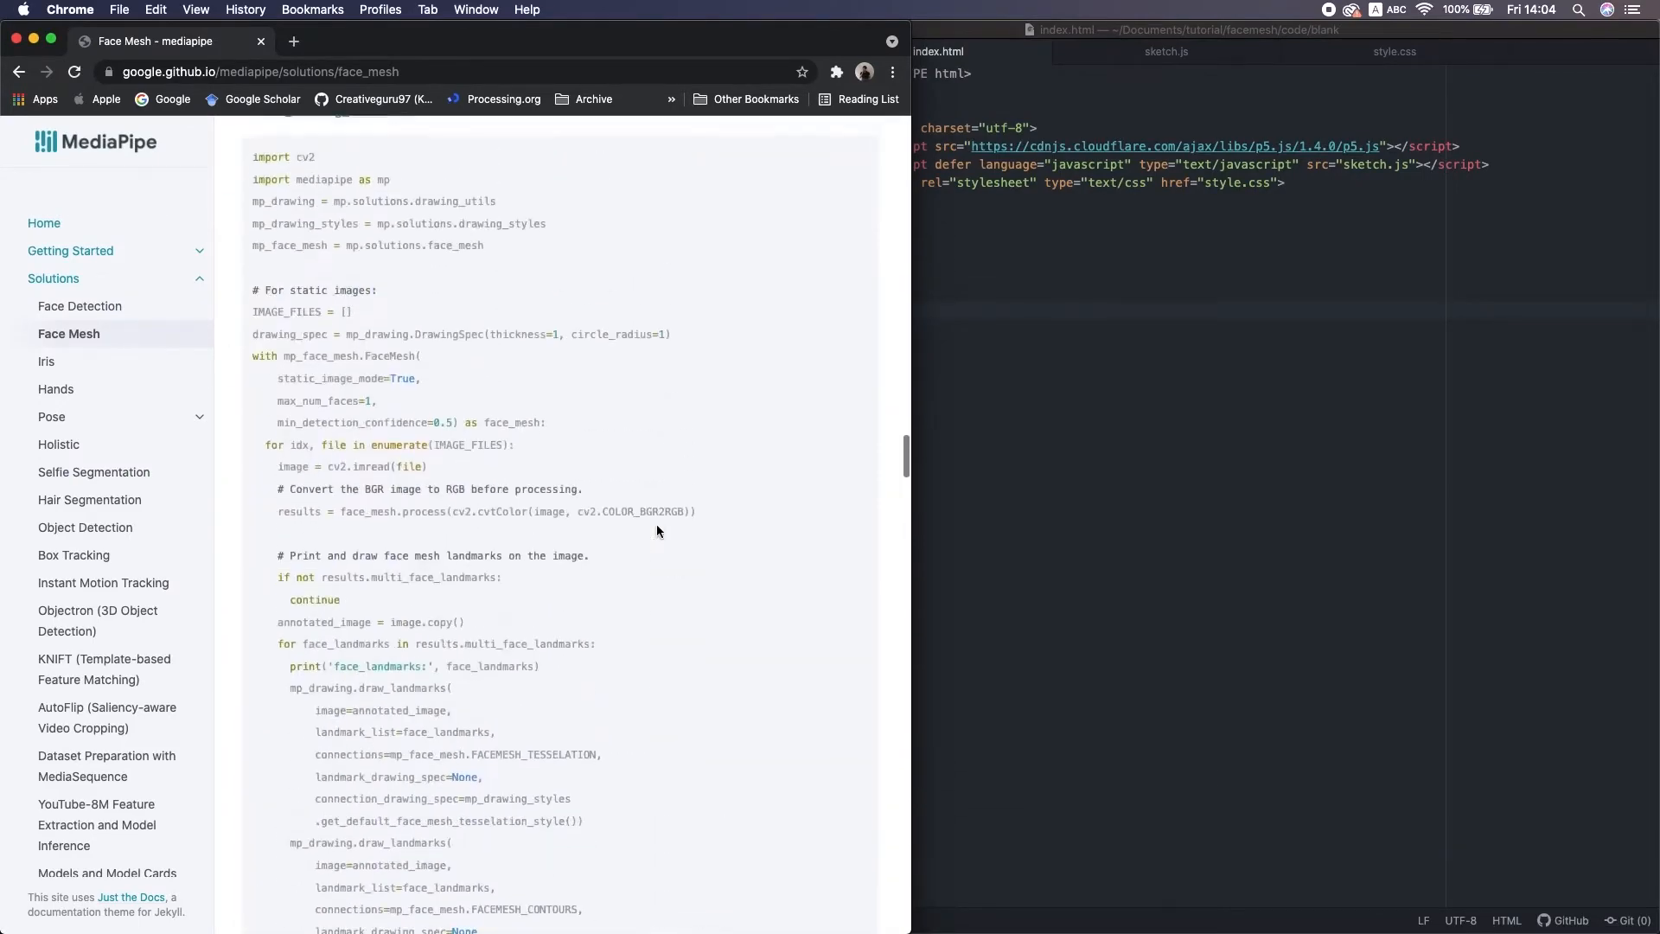
scroll(656, 524, "up", 1)
scroll(656, 523, "down", 5)
scroll(656, 524, "down", 5)
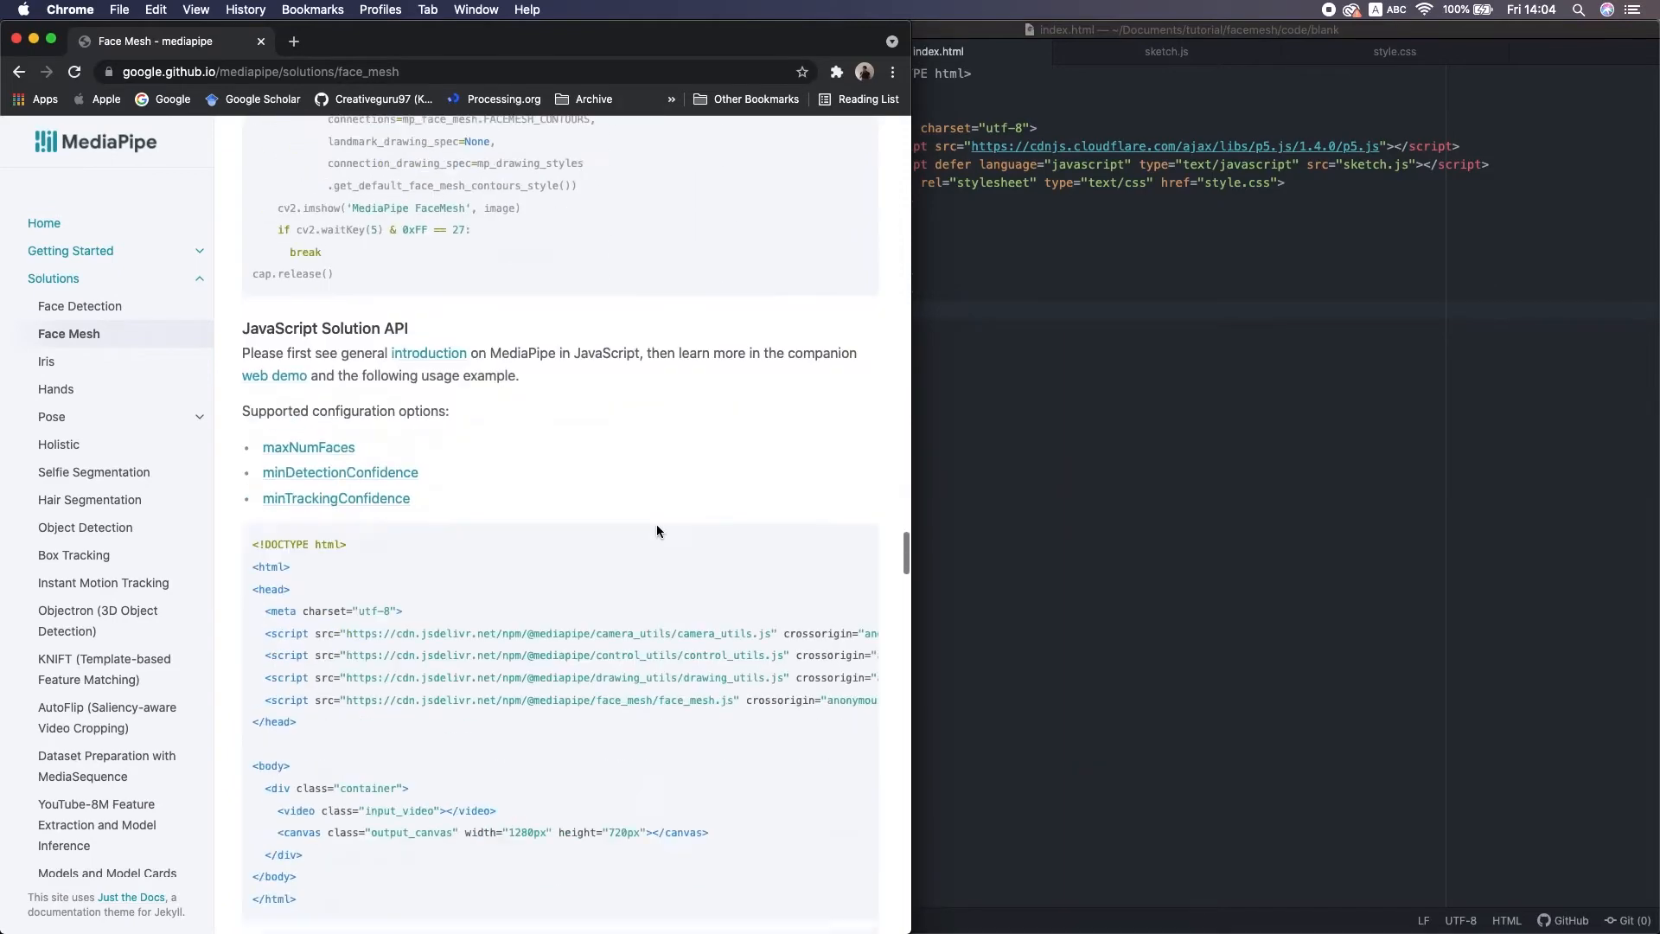
scroll(656, 523, "down", 4)
scroll(656, 524, "down", 1)
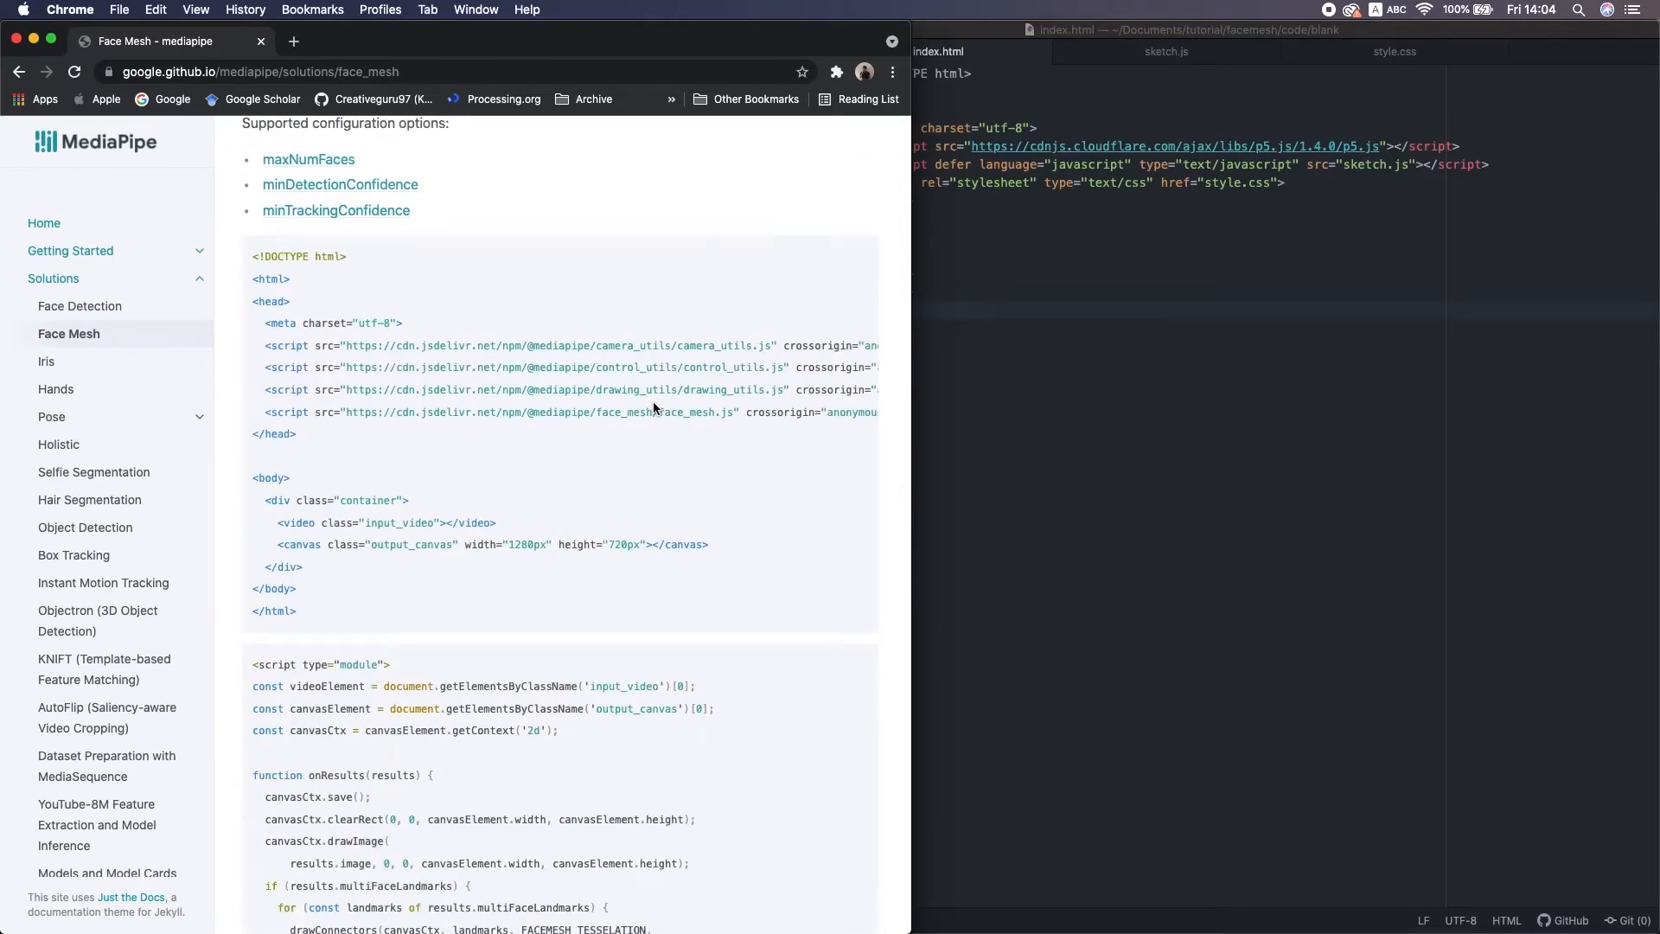
scroll(652, 409, "right", 4)
scroll(651, 410, "left", 4)
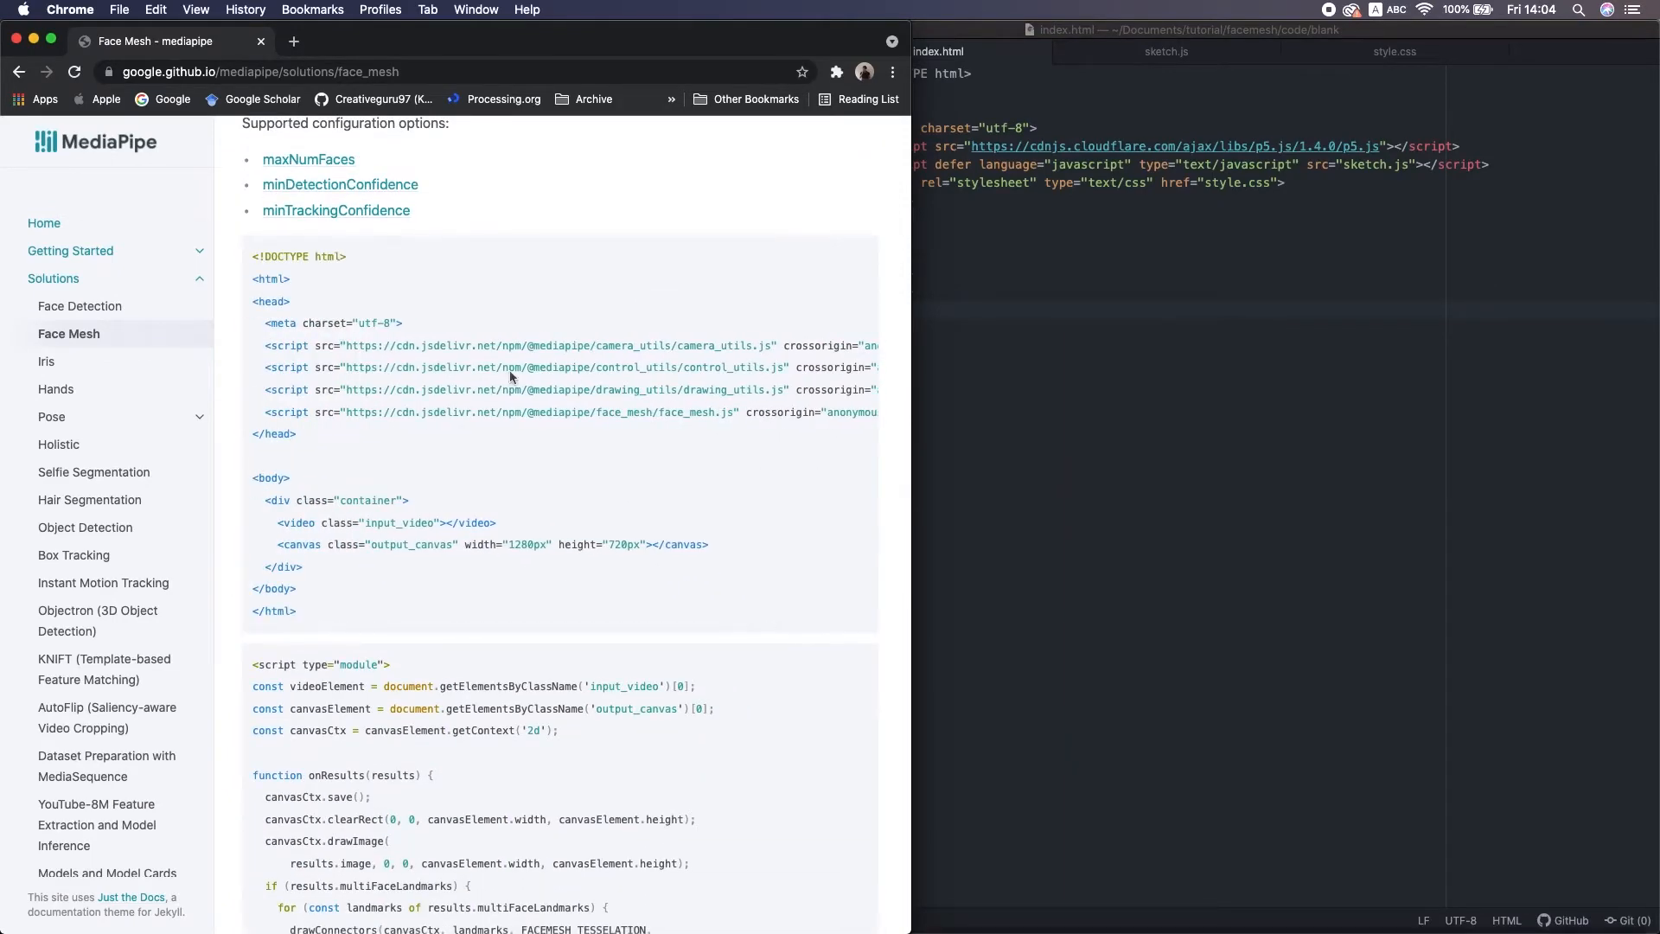
- Select the four MediaPipe script tags in the Face Mesh JavaScript example
left_click_drag(261, 345, 897, 418)
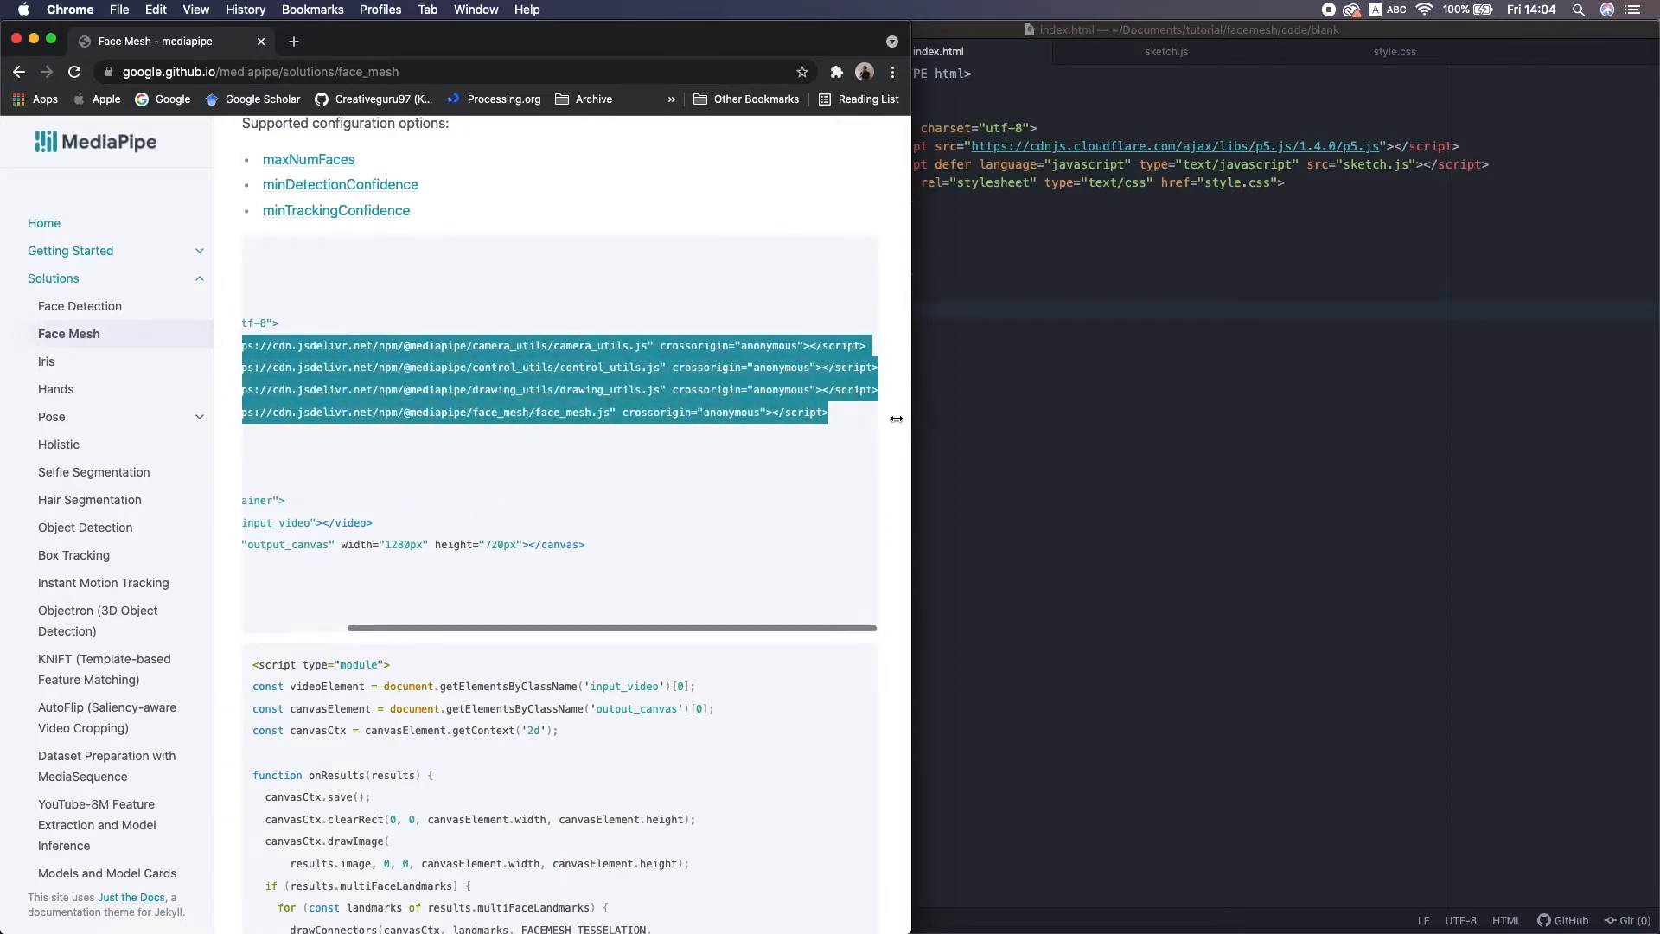
- Paste the four MediaPipe script tags into index.html and copy the docs' video and canvas tags
key("super+c")
left_click(1167, 127)
key("Return")
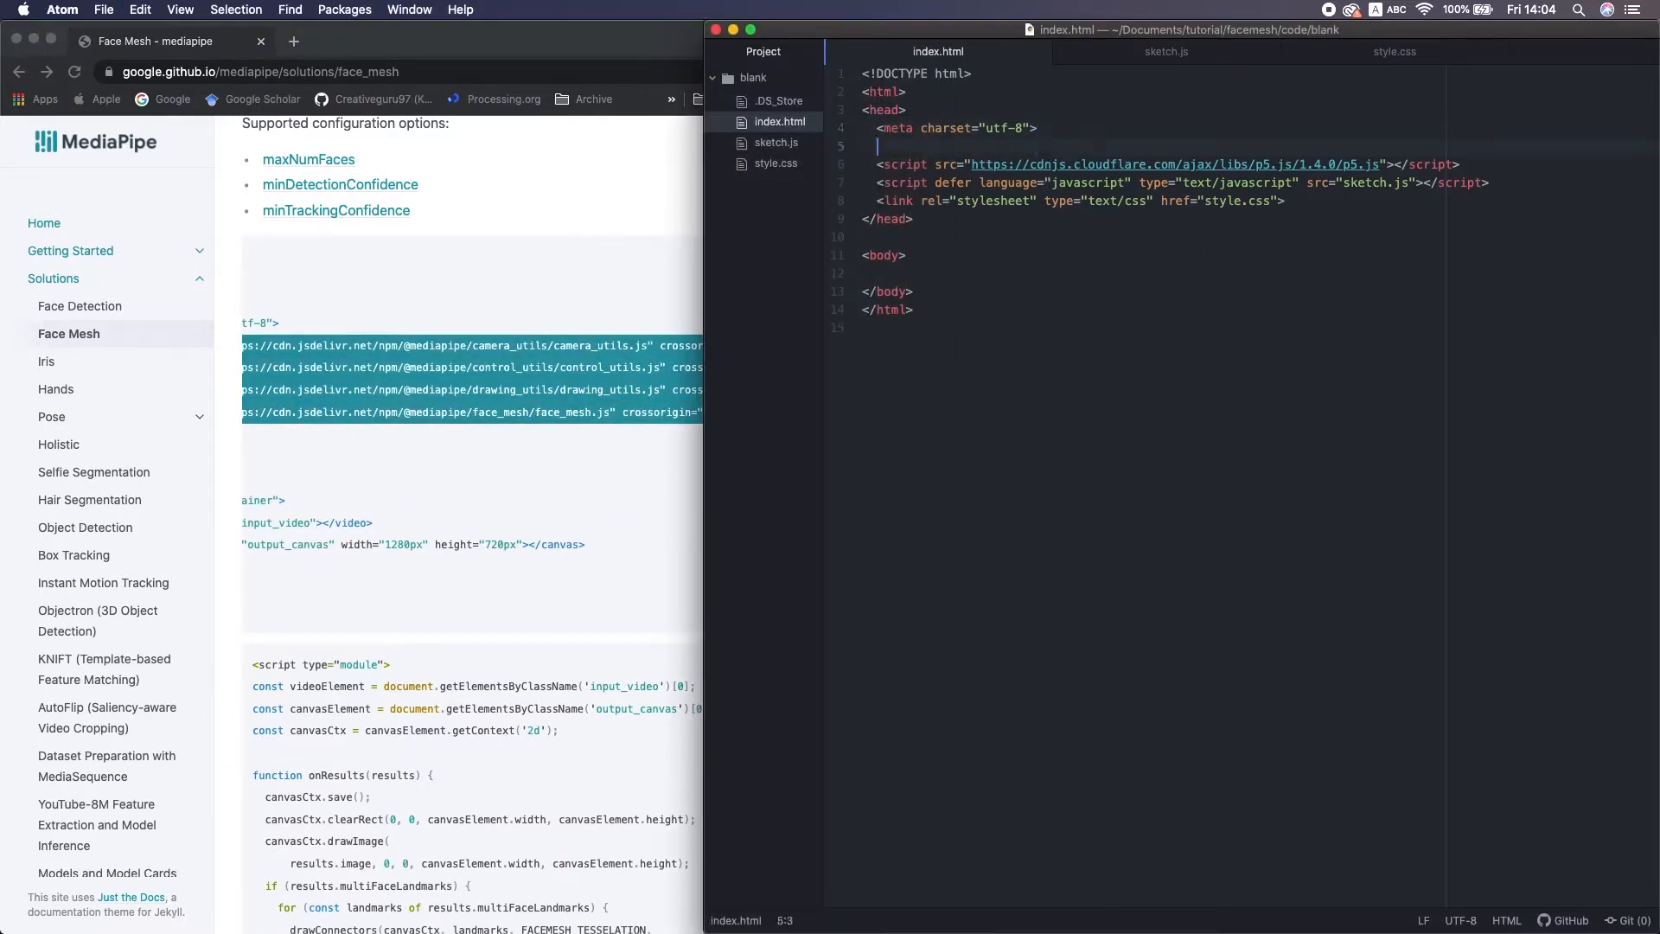
key("super+v")
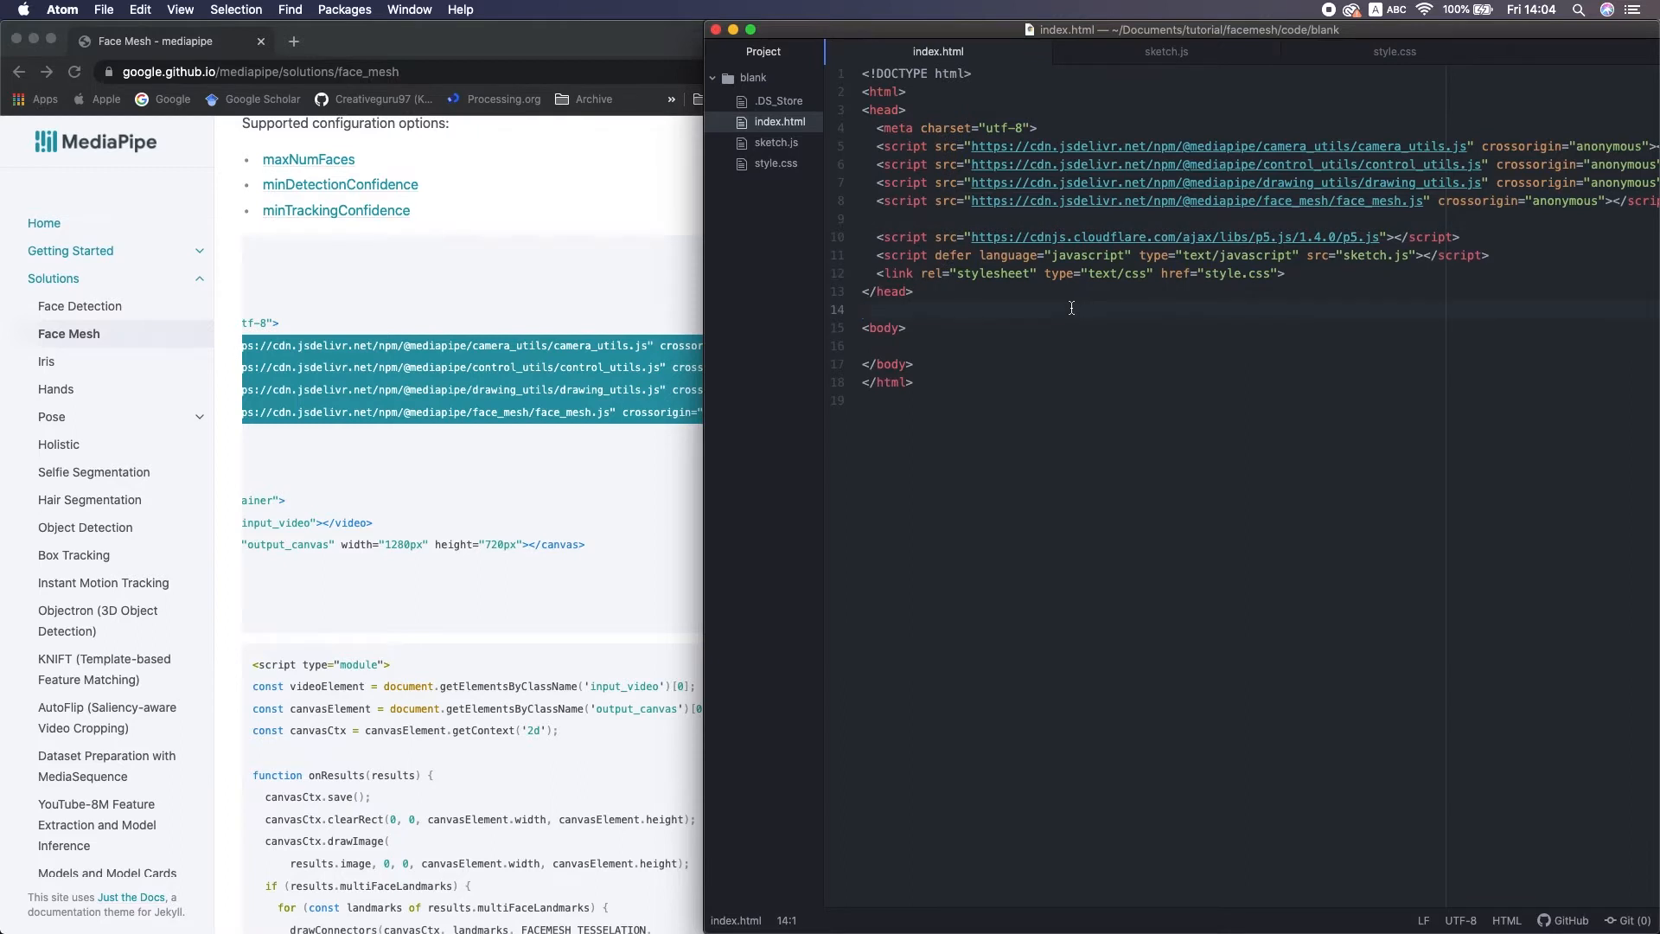
left_click(419, 471)
left_click(704, 544)
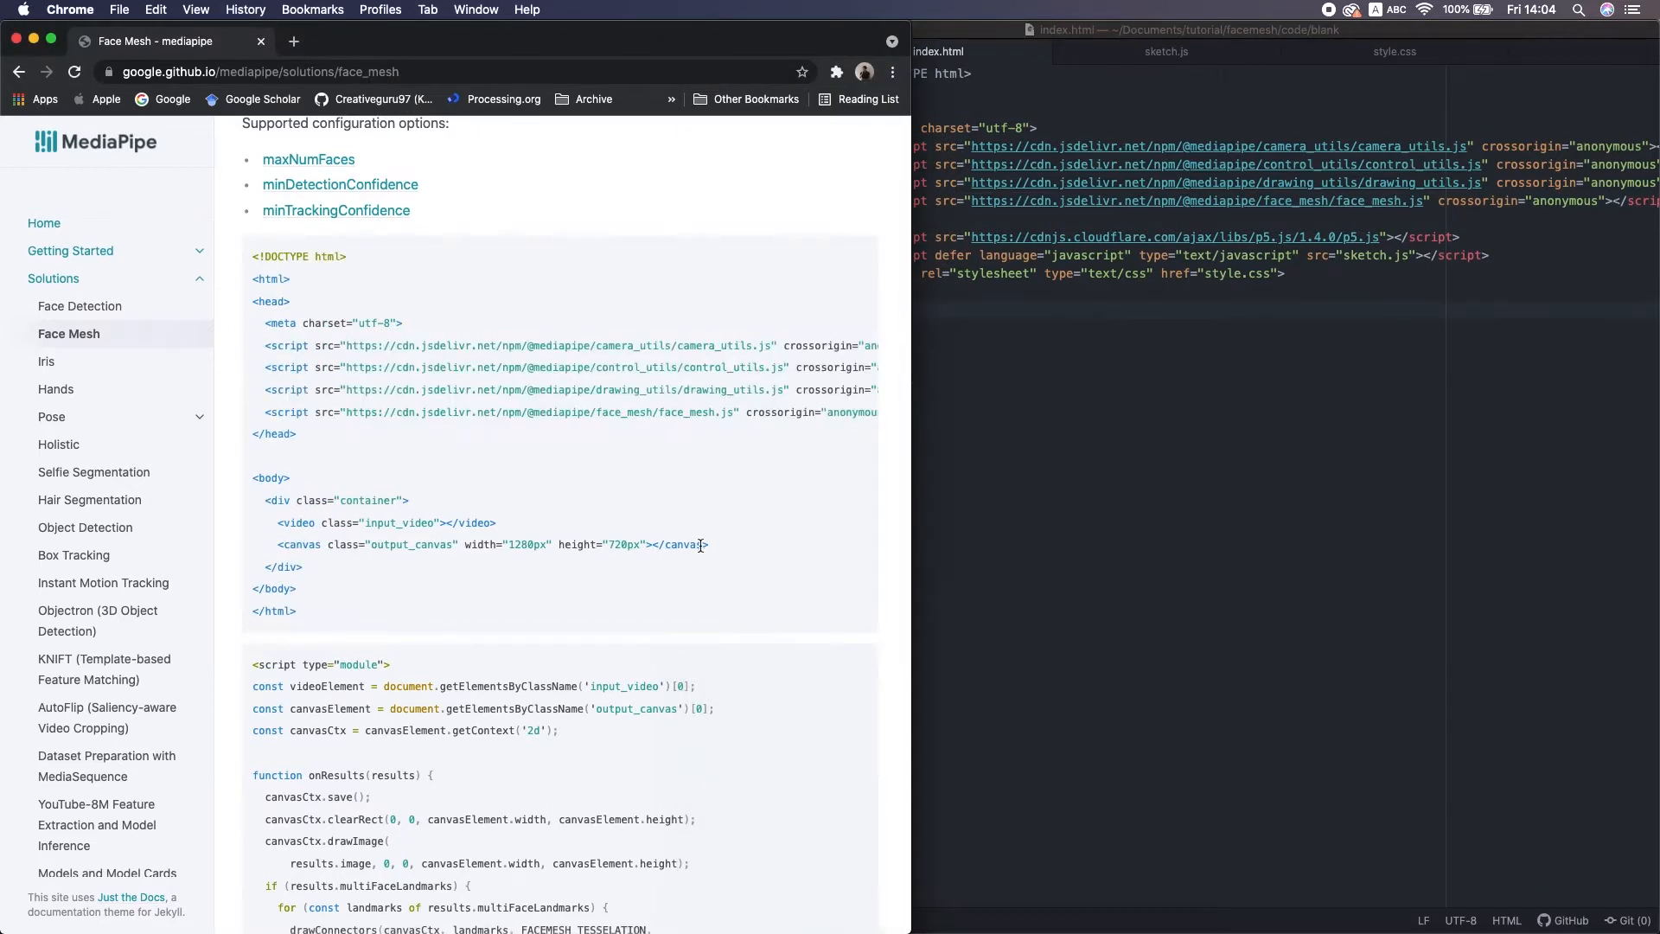
left_click_drag(708, 545, 278, 525)
key("super+c")
left_click(1126, 213)
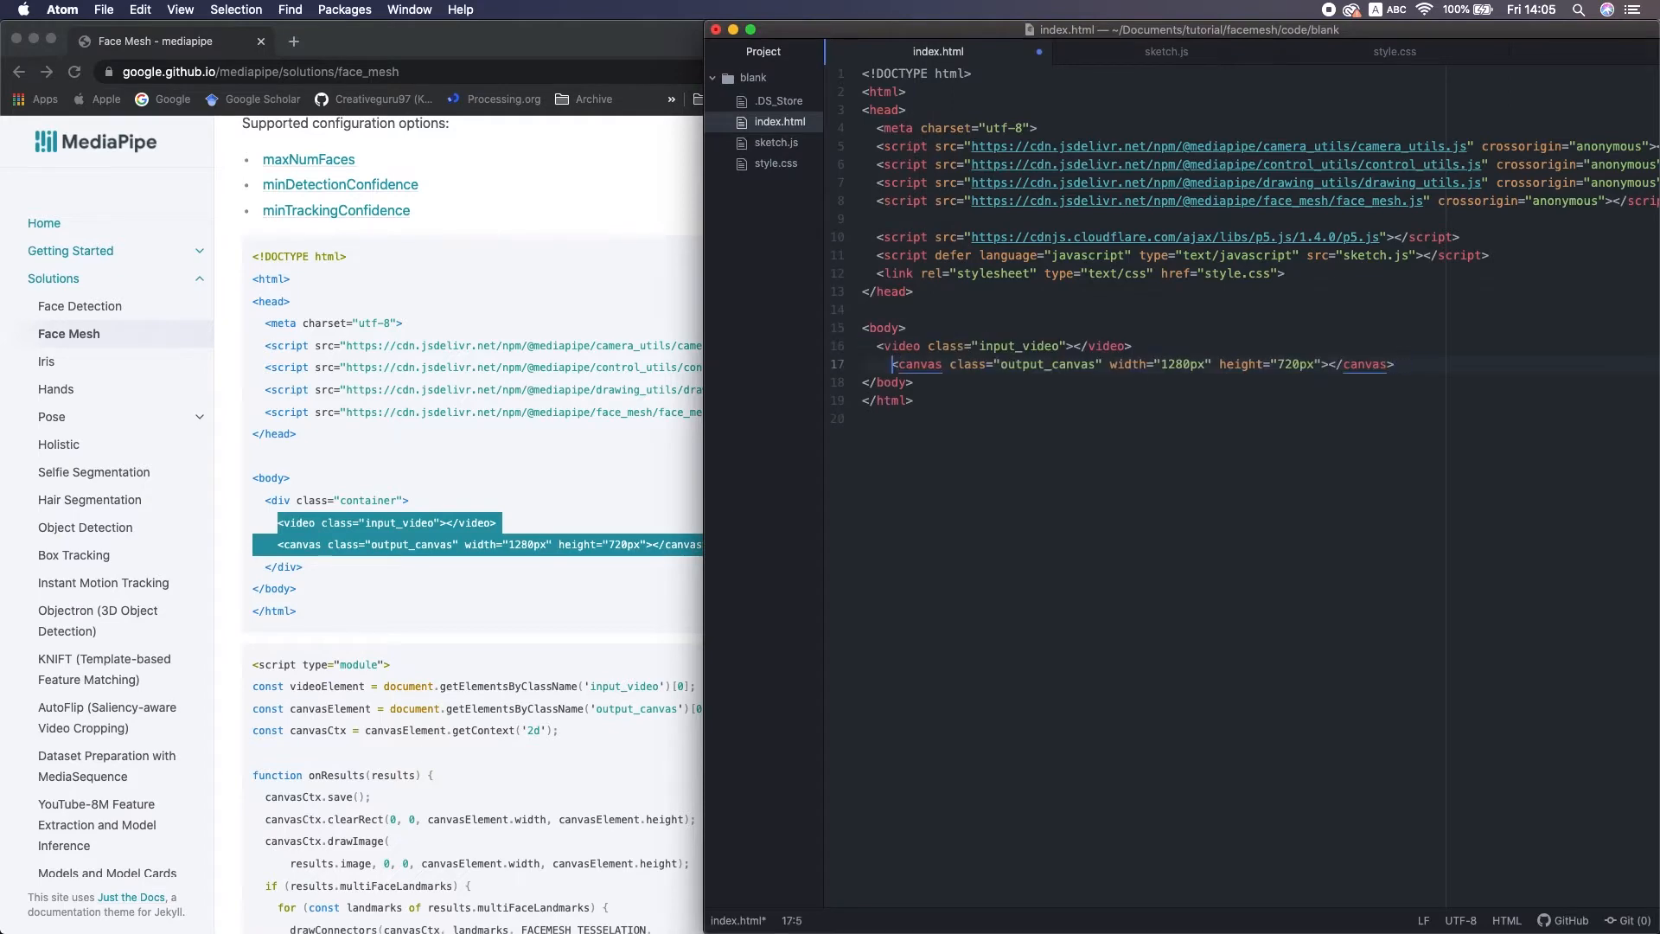
- Paste the FaceMesh example script into sketch.js, size the canvas 640×480, and start Live Server
left_click(466, 593)
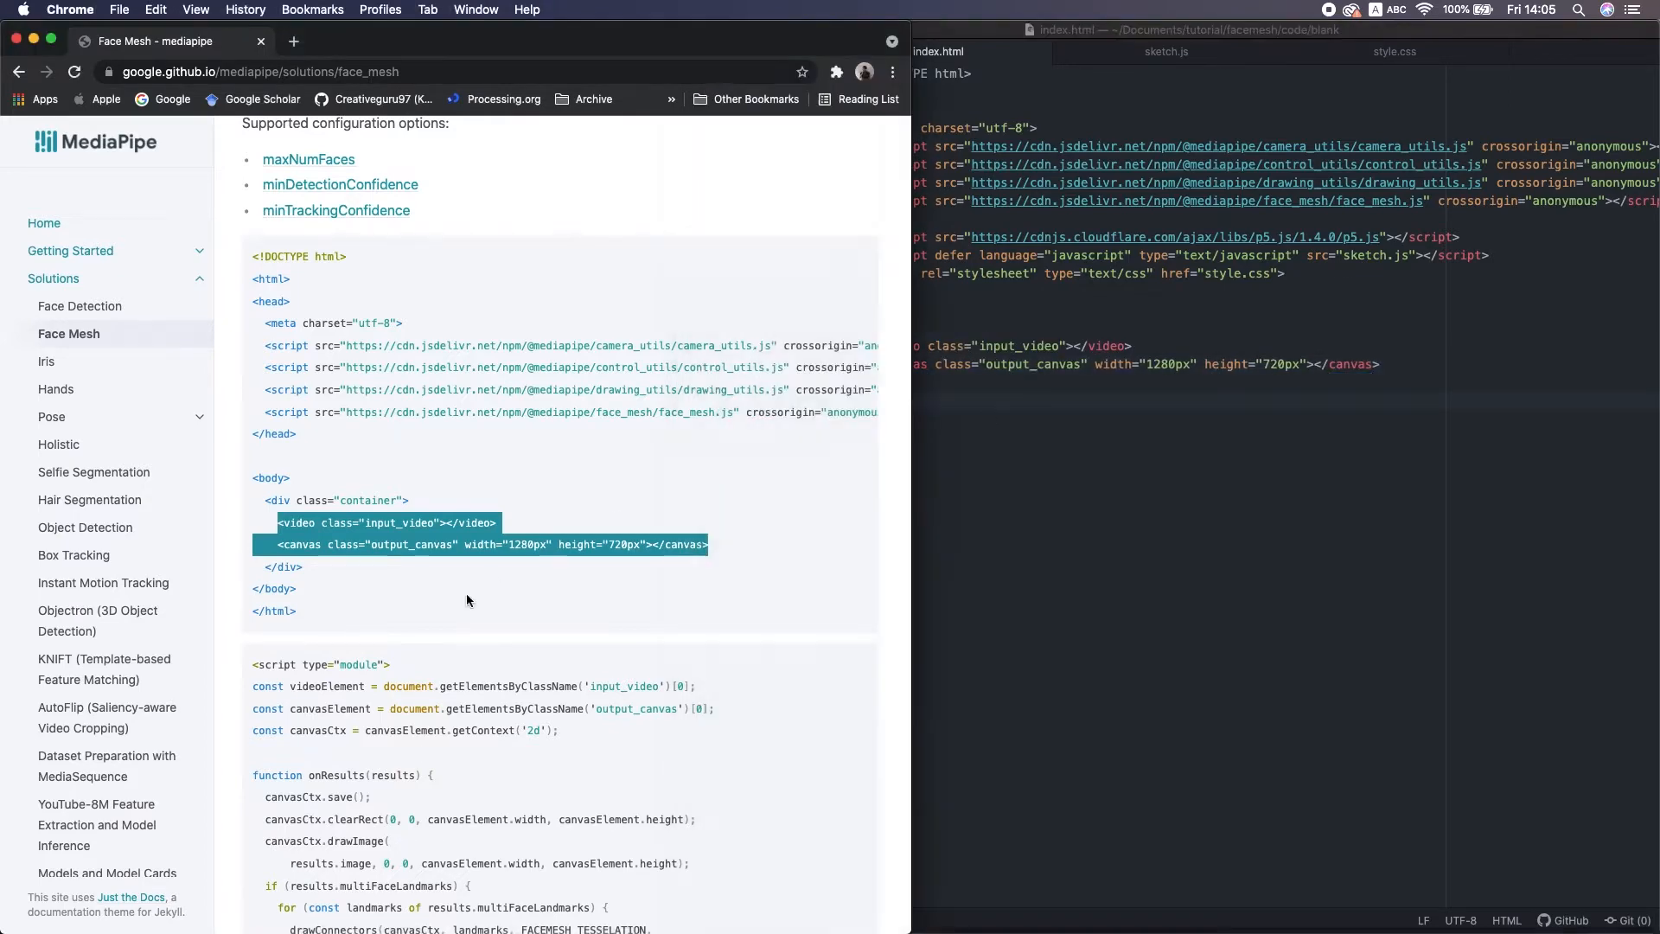
scroll(466, 593, "down", 5)
mouse_move(254, 295)
left_mouse_down()
mouse_move(467, 516)
mouse_move(377, 319)
left_mouse_up()
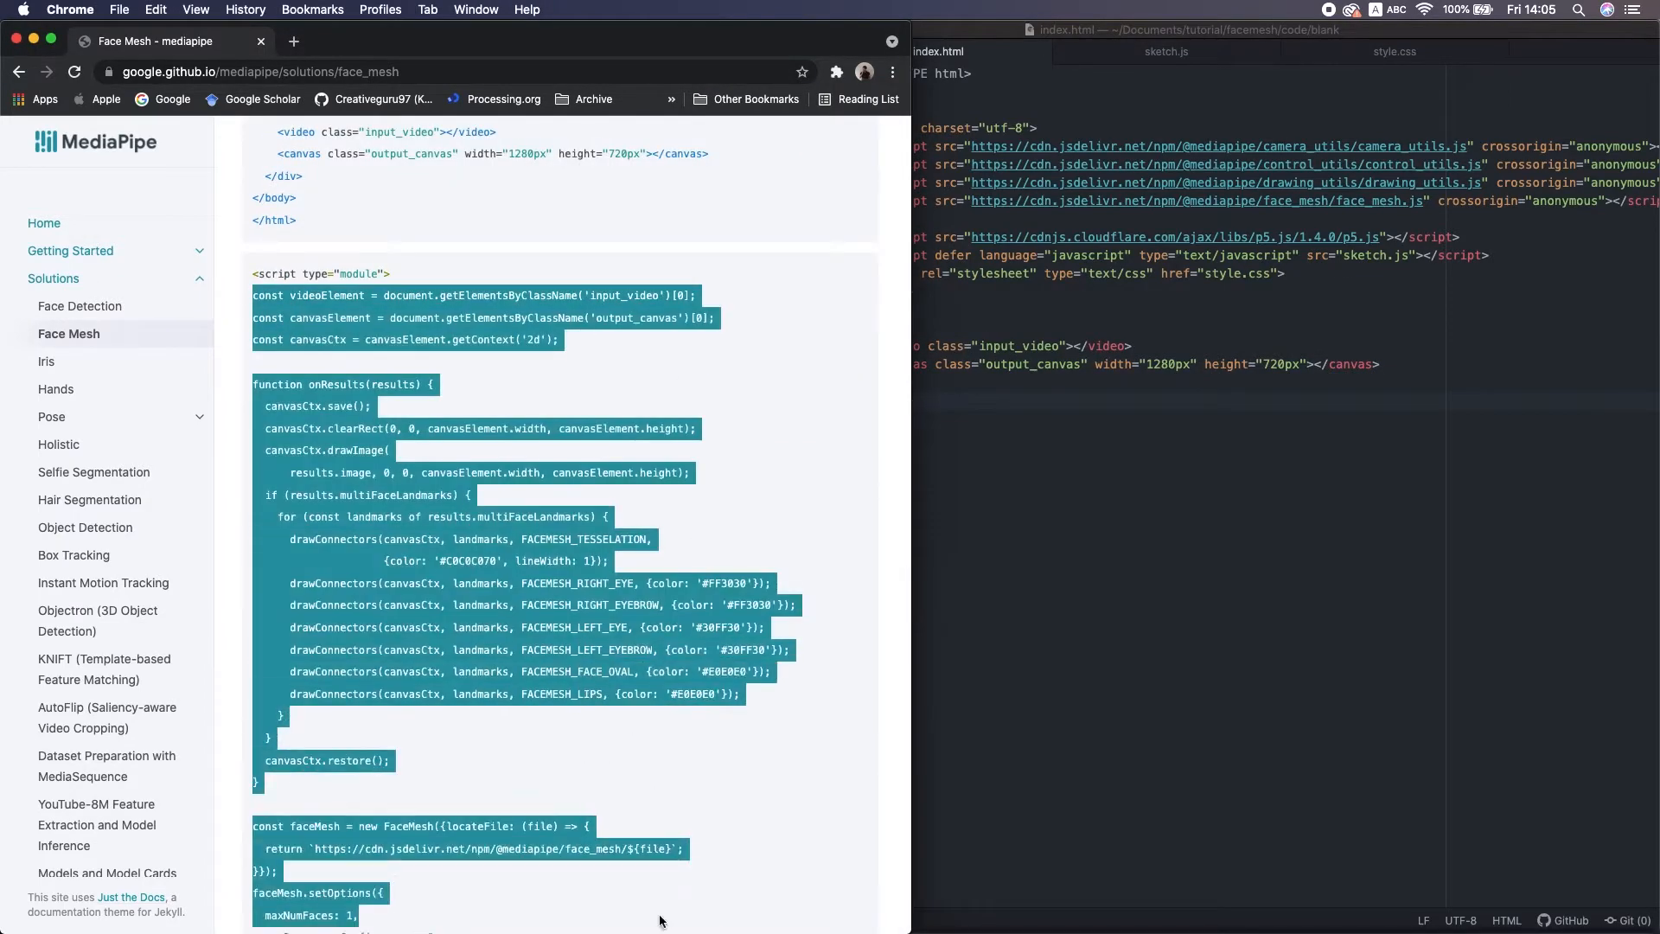
scroll(376, 318, "down", 8)
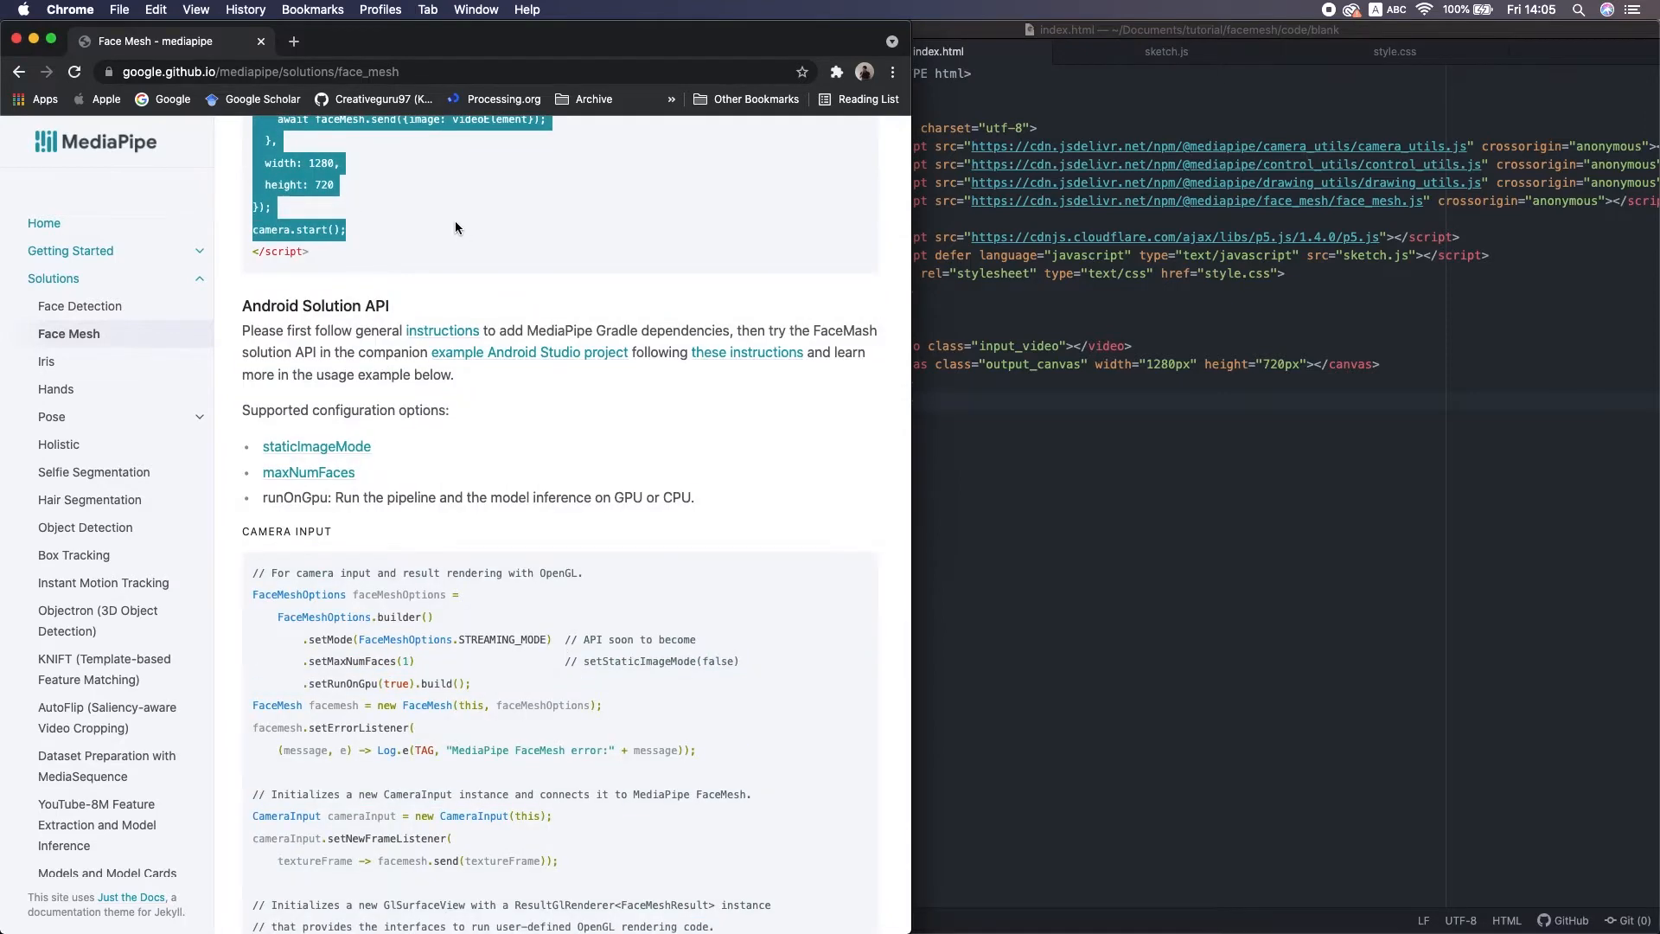
key("super+c")
left_click(1167, 389)
left_click(1166, 50)
key("super+v")
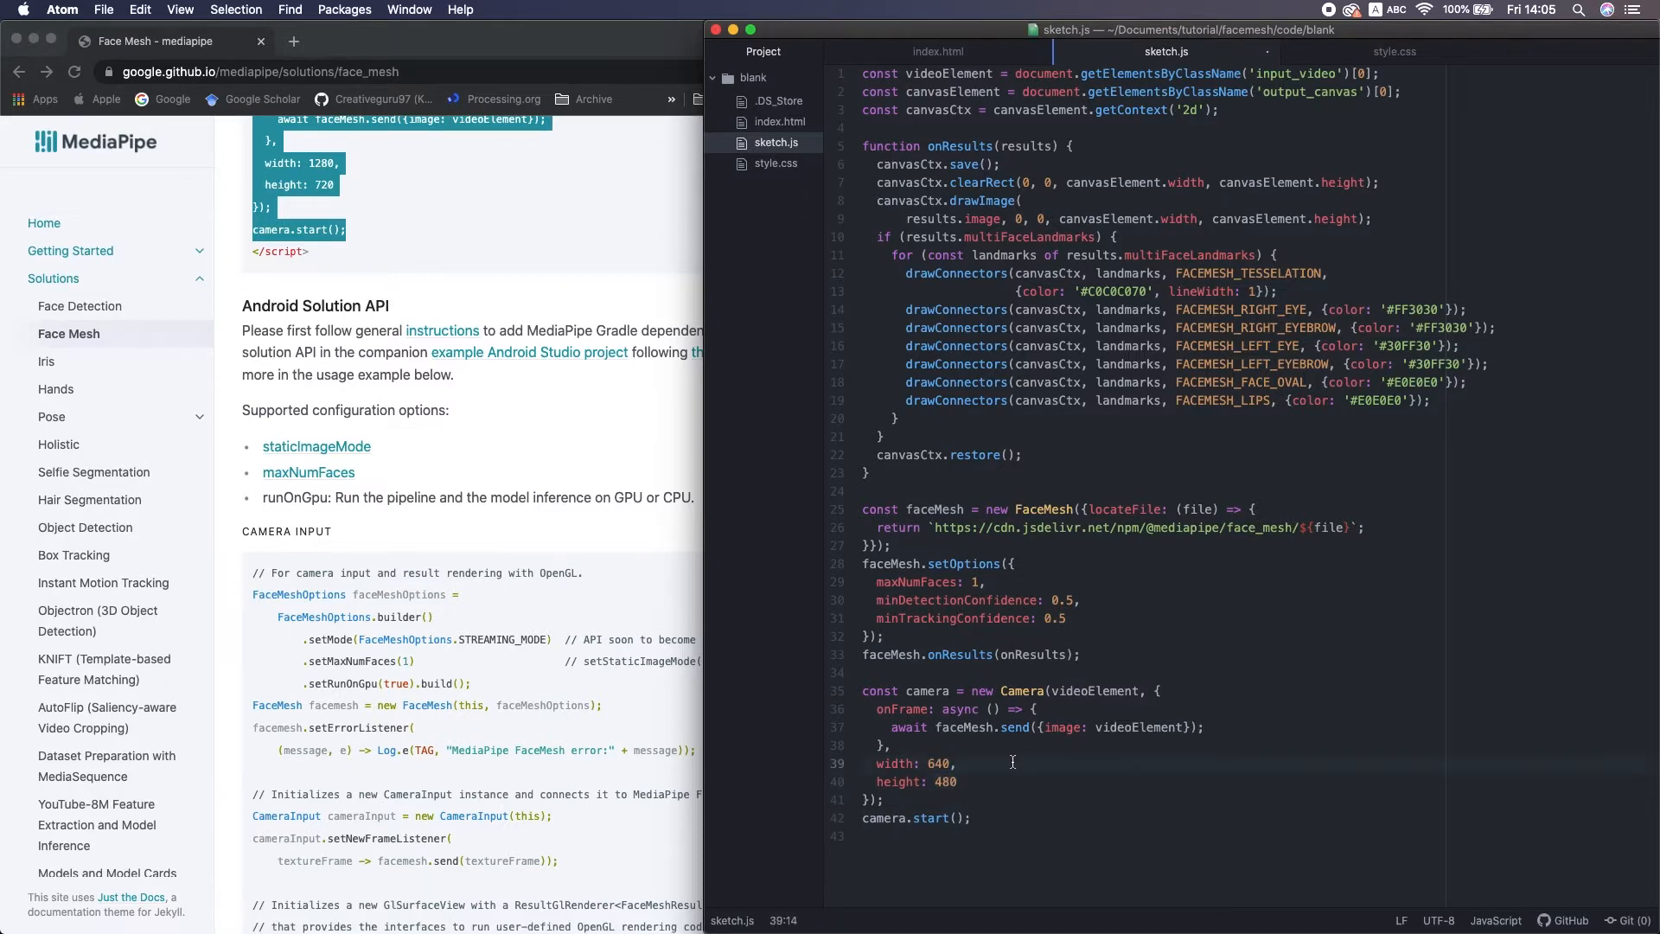
left_click(965, 57)
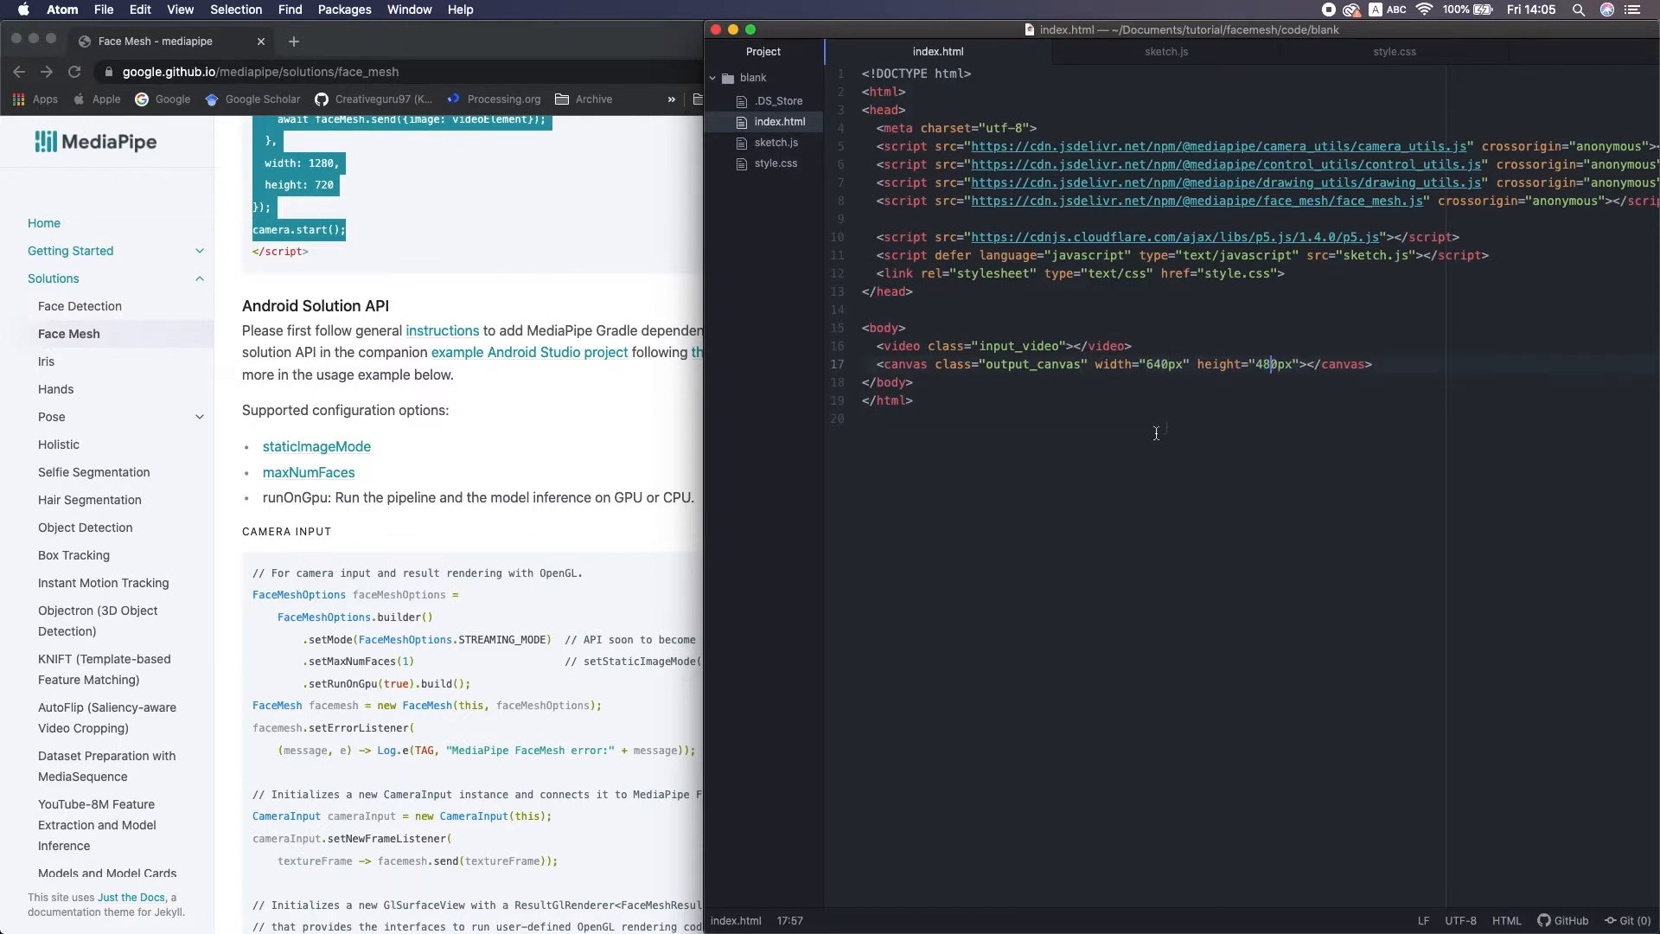
key("ctrl+alt+l")
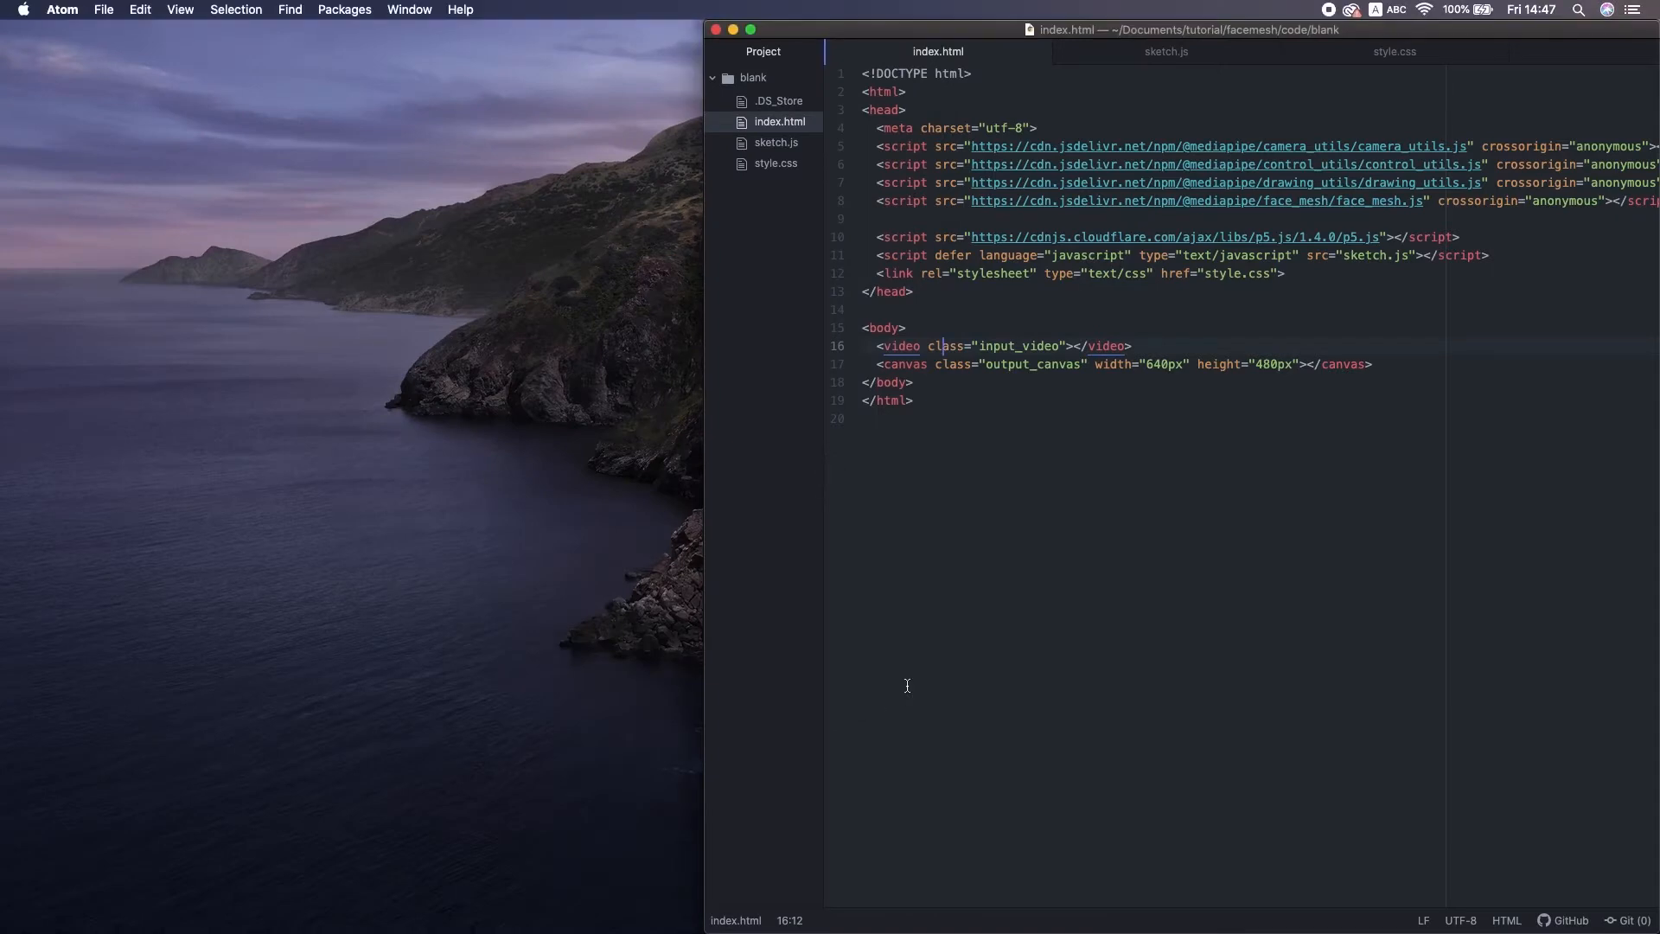
- Walk through the video/canvas tags, canvas lookup, FaceMesh constructor and camera setup lines
triple_click(890, 347)
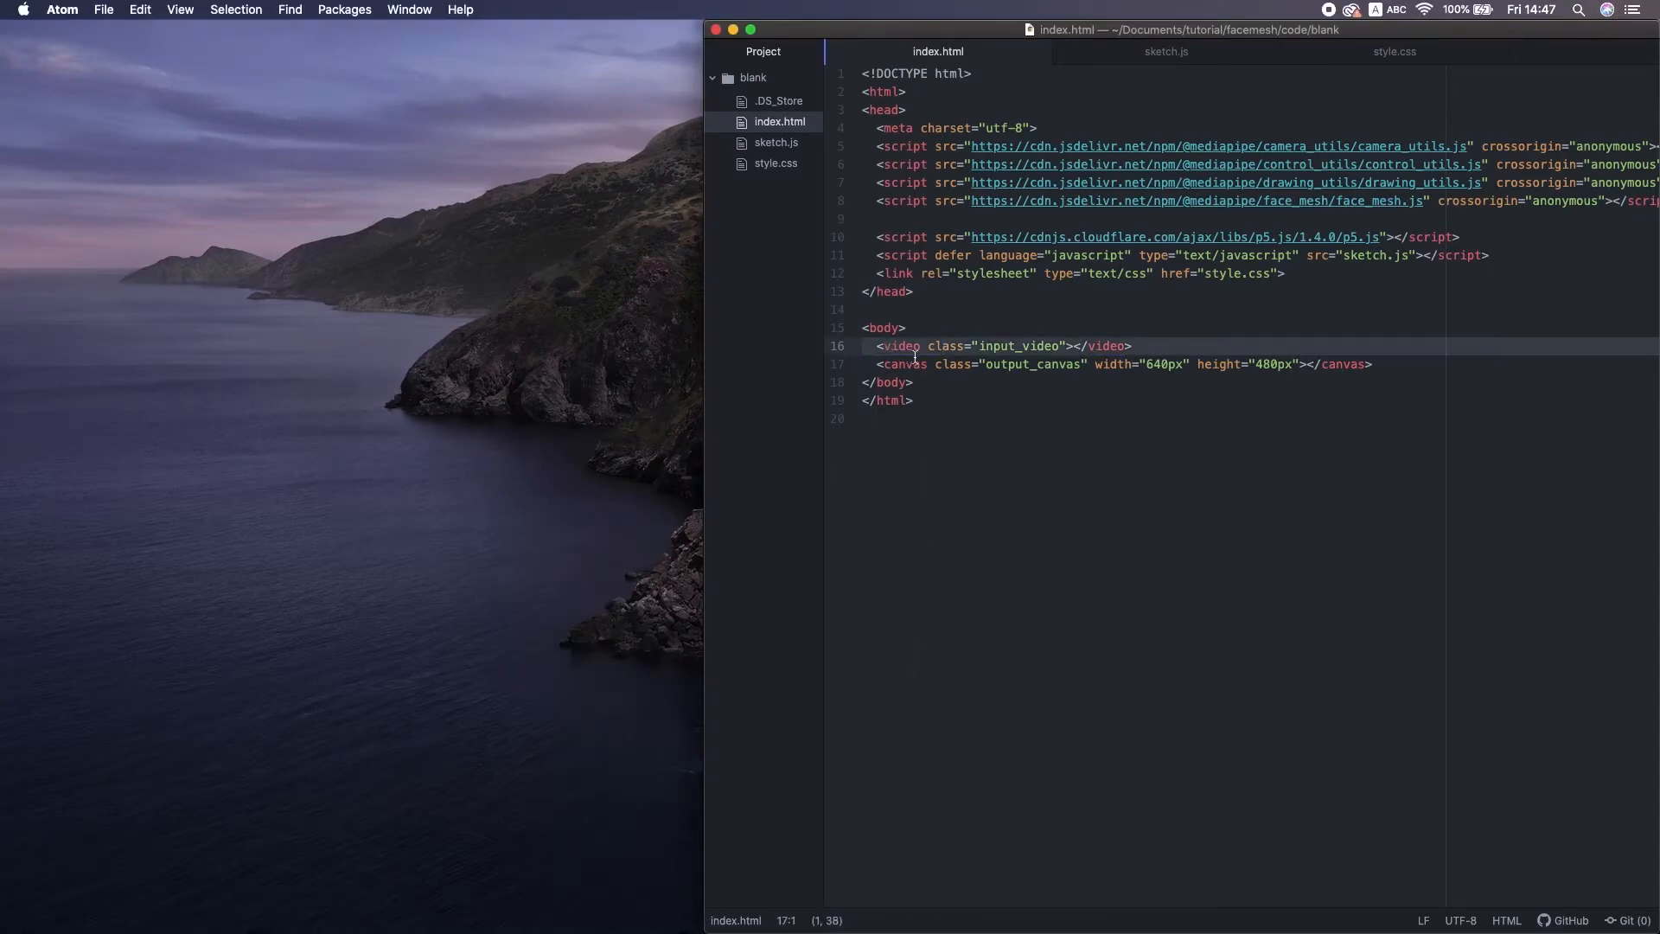
triple_click(914, 362)
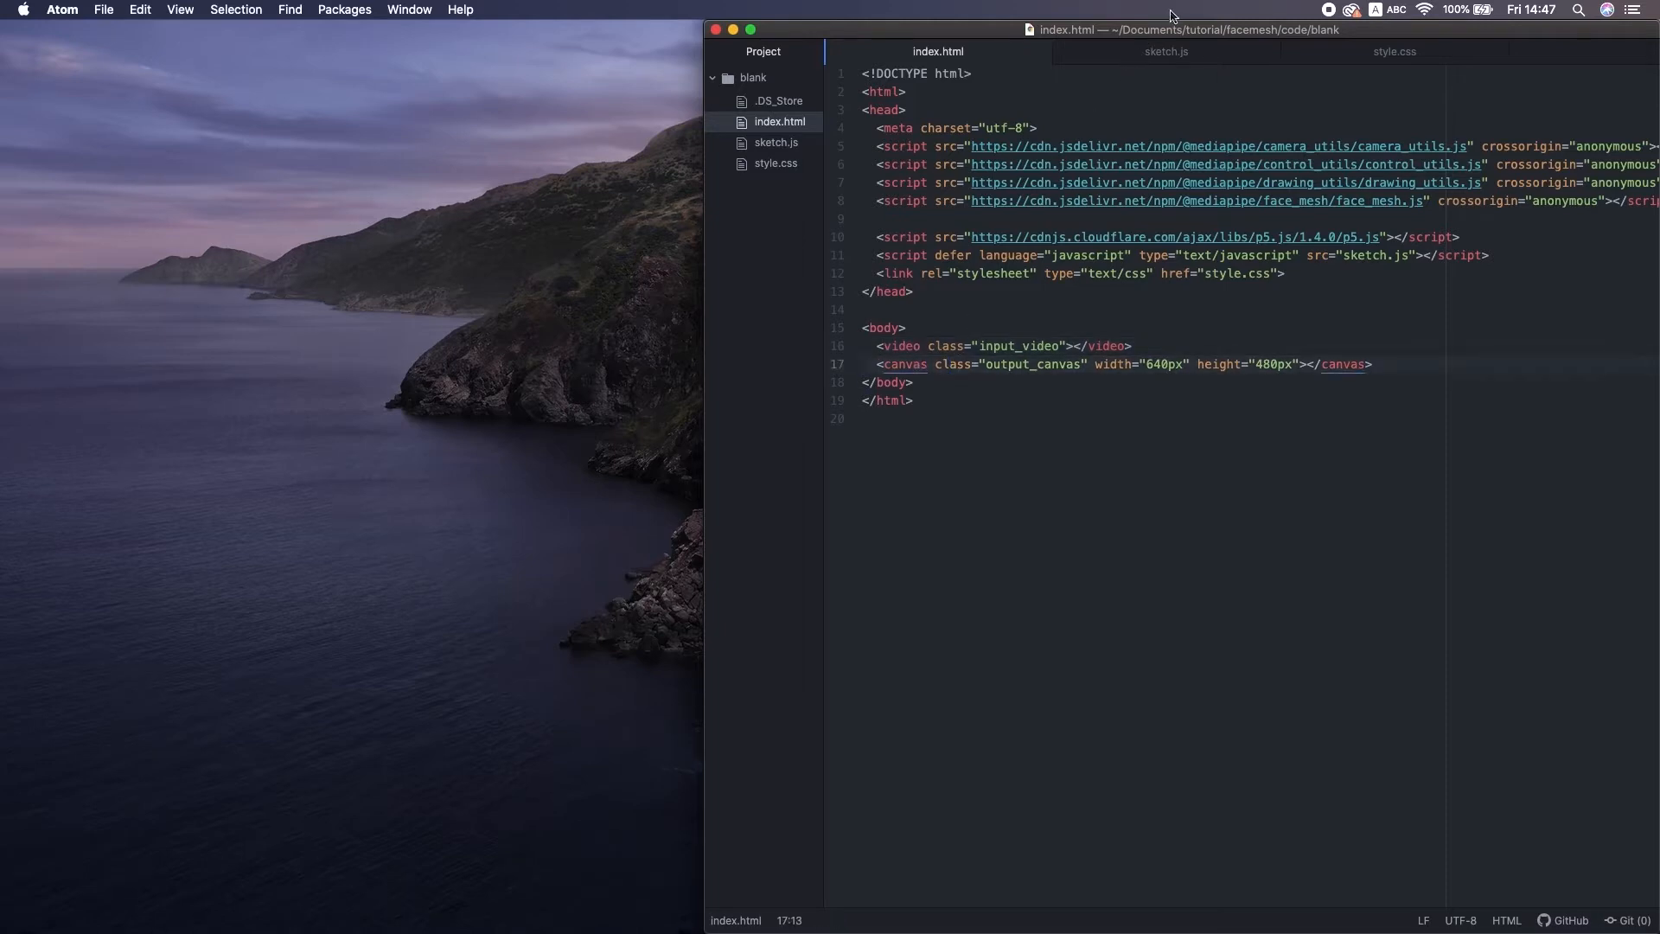
left_click(1166, 50)
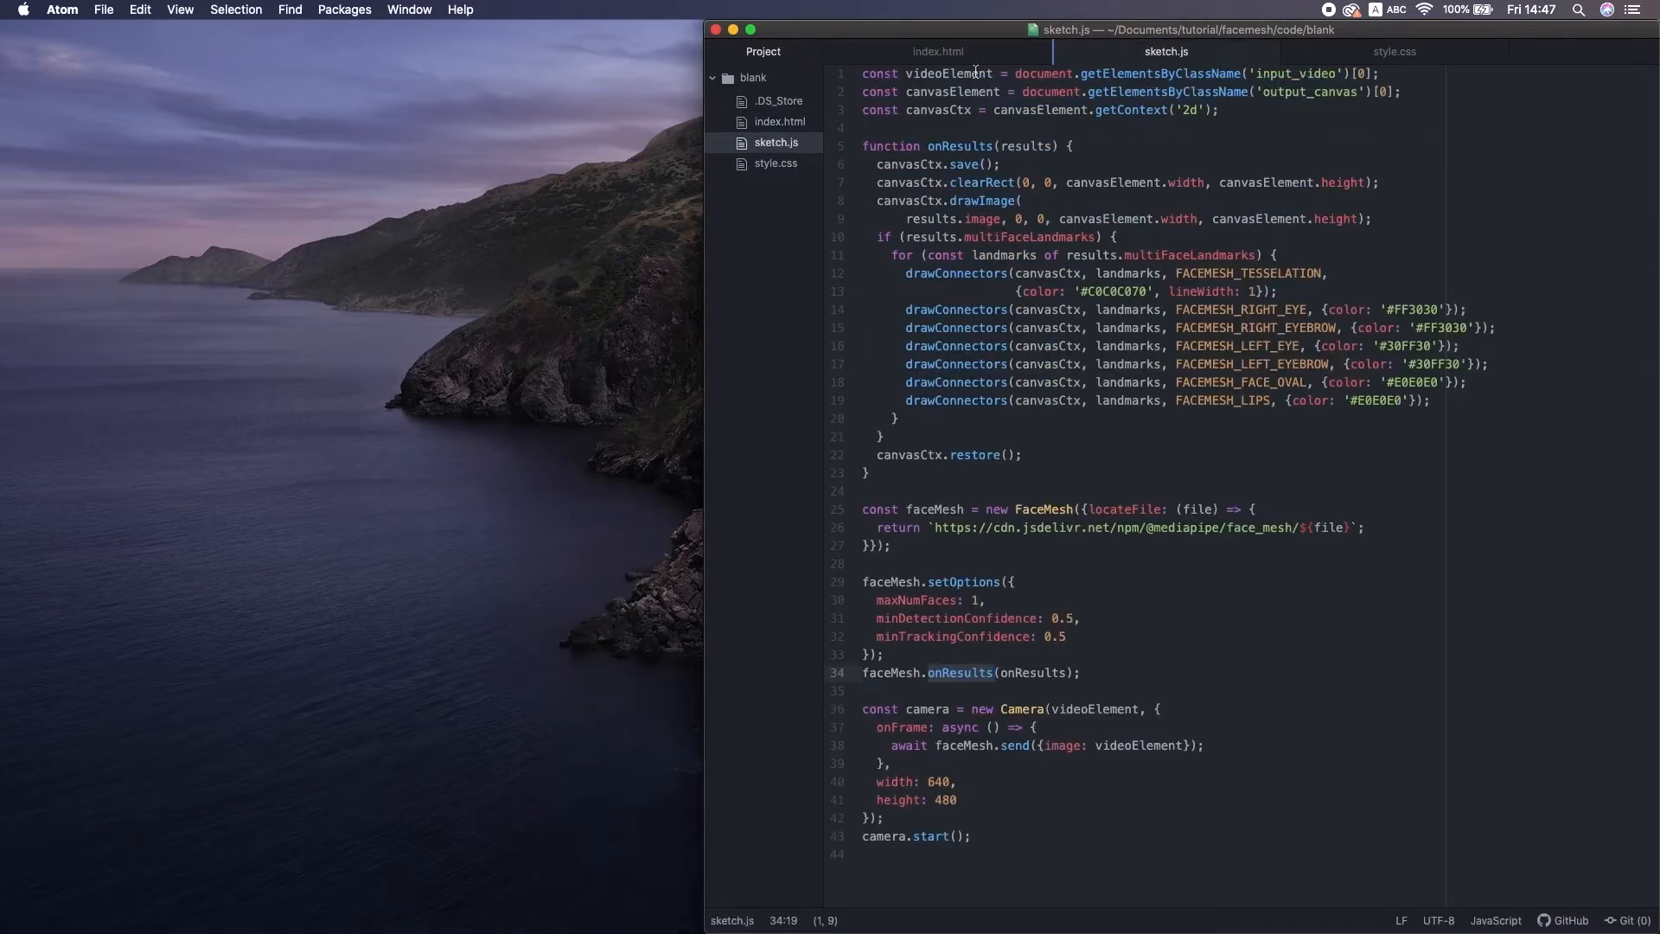
triple_click(972, 91)
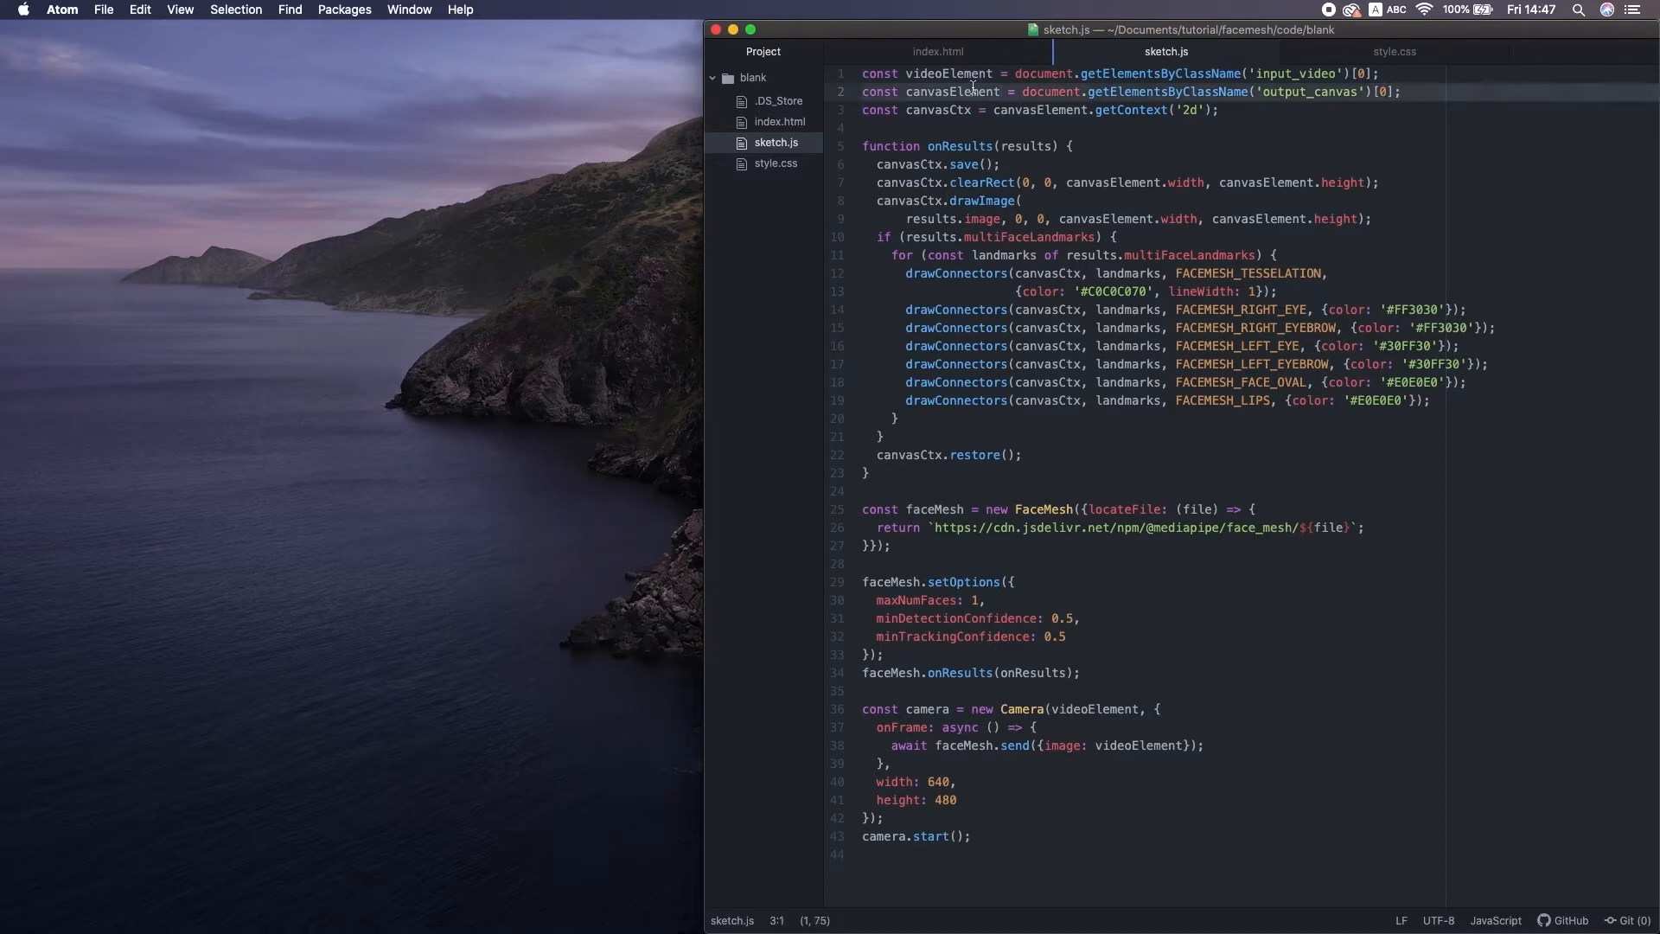
left_click(1082, 169)
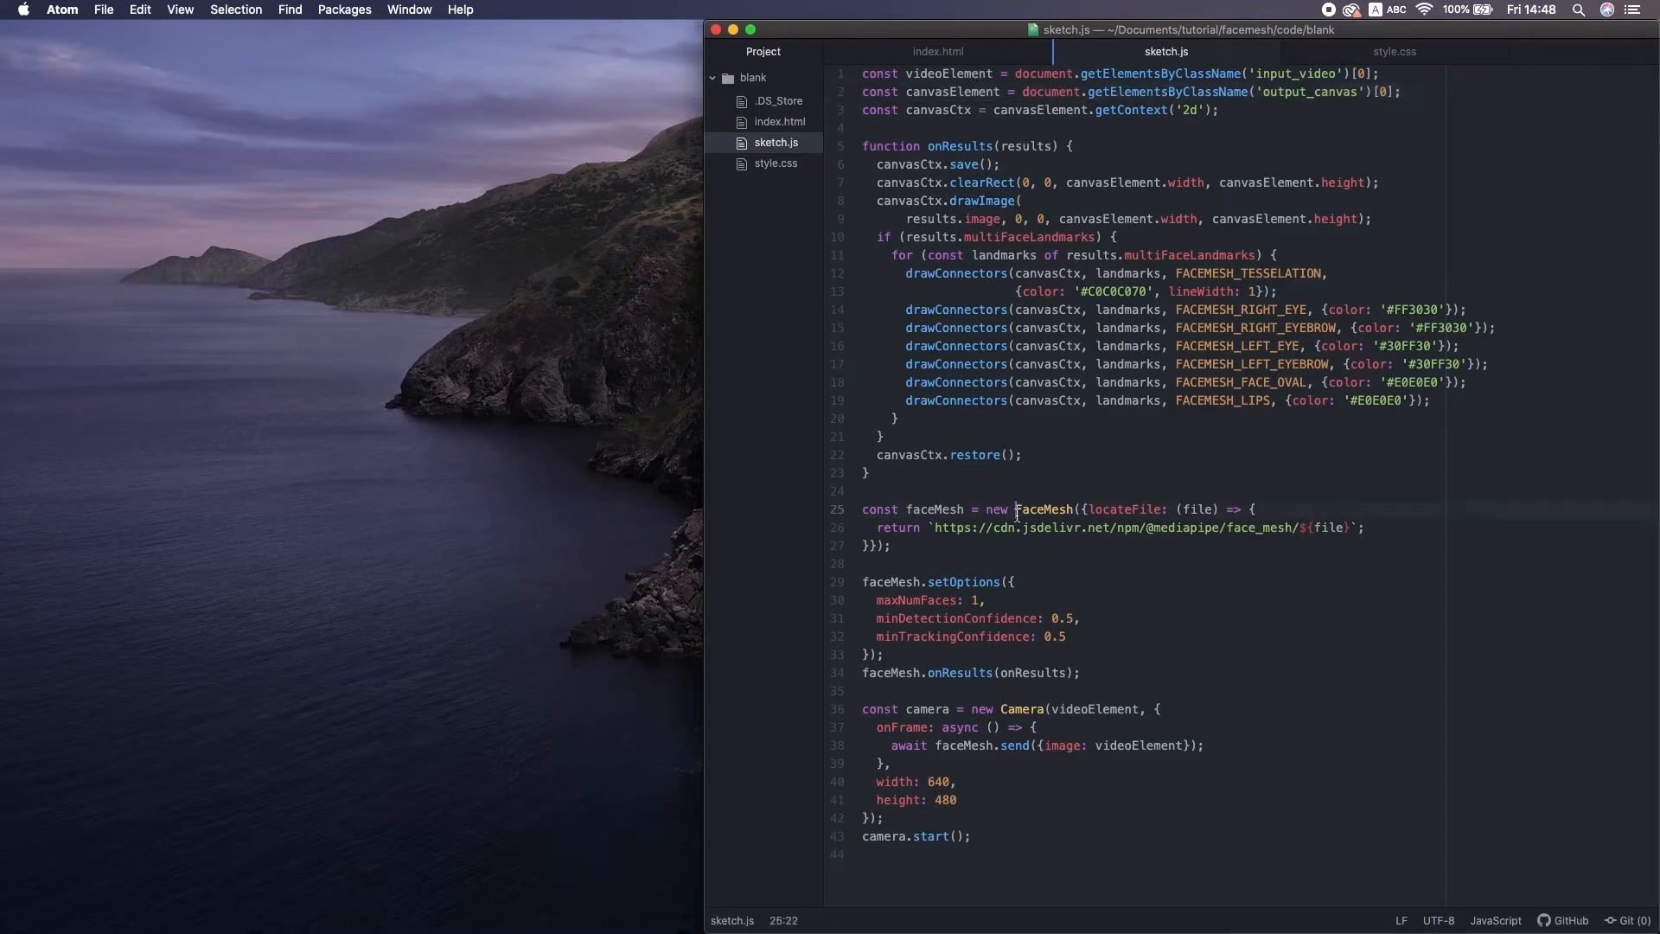
triple_click(1015, 516)
left_click(964, 710)
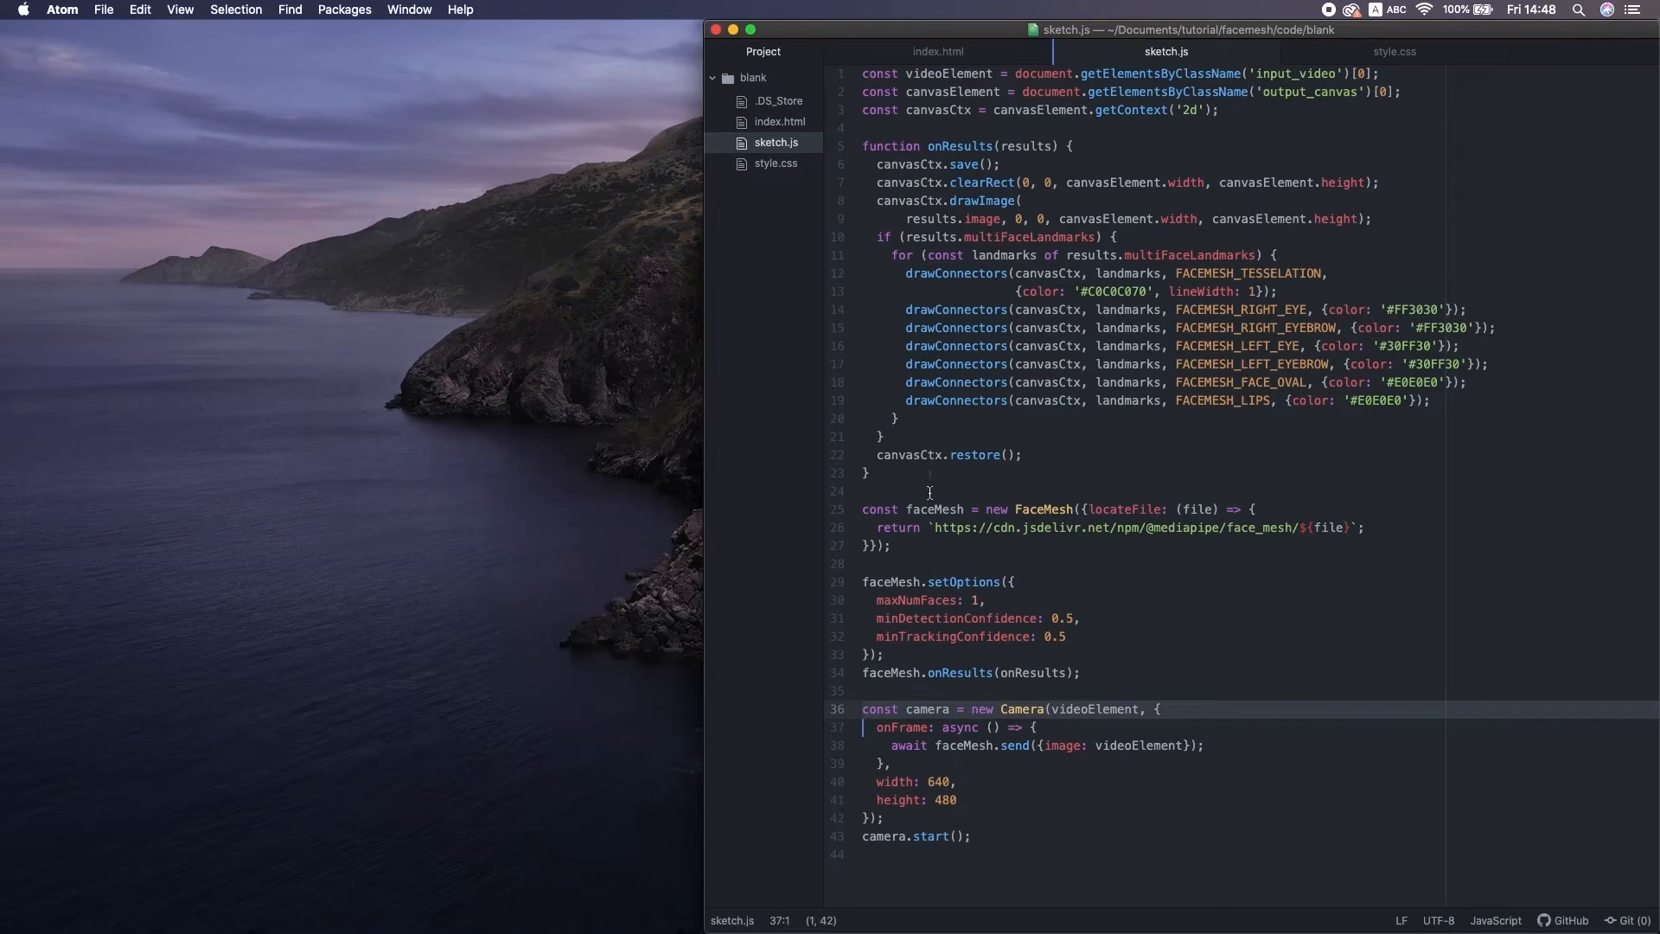
- Review the setOptions values (maxNumFaces, detection and tracking confidence) and the onResults callback
triple_click(933, 583)
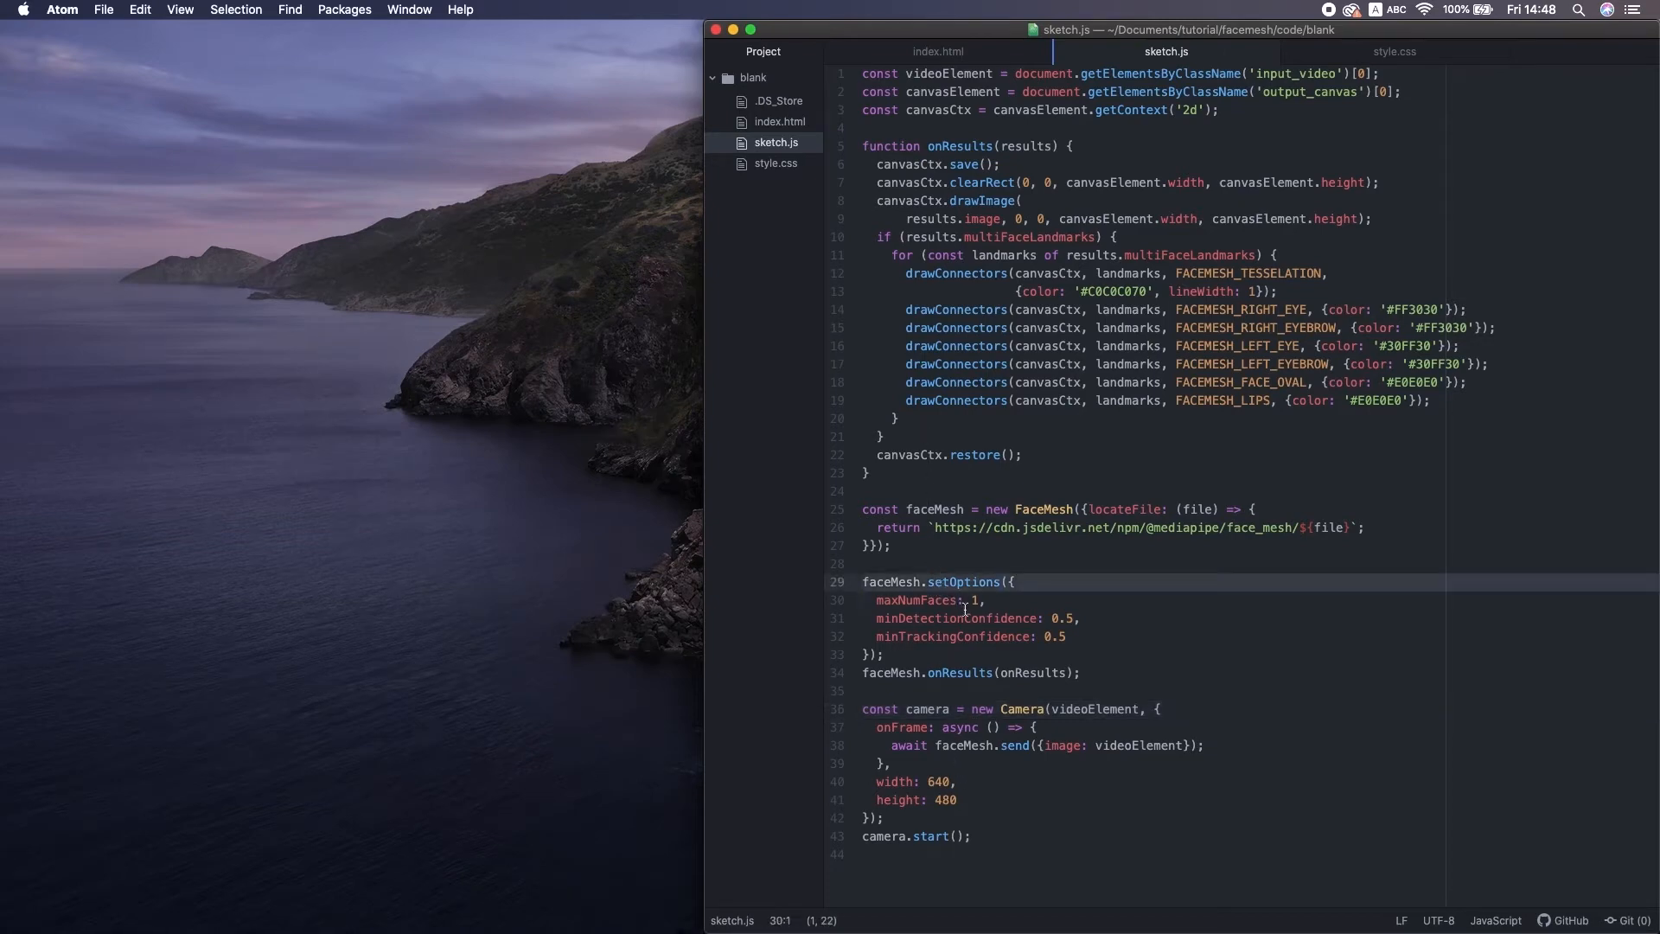
type("2")
triple_click(939, 599)
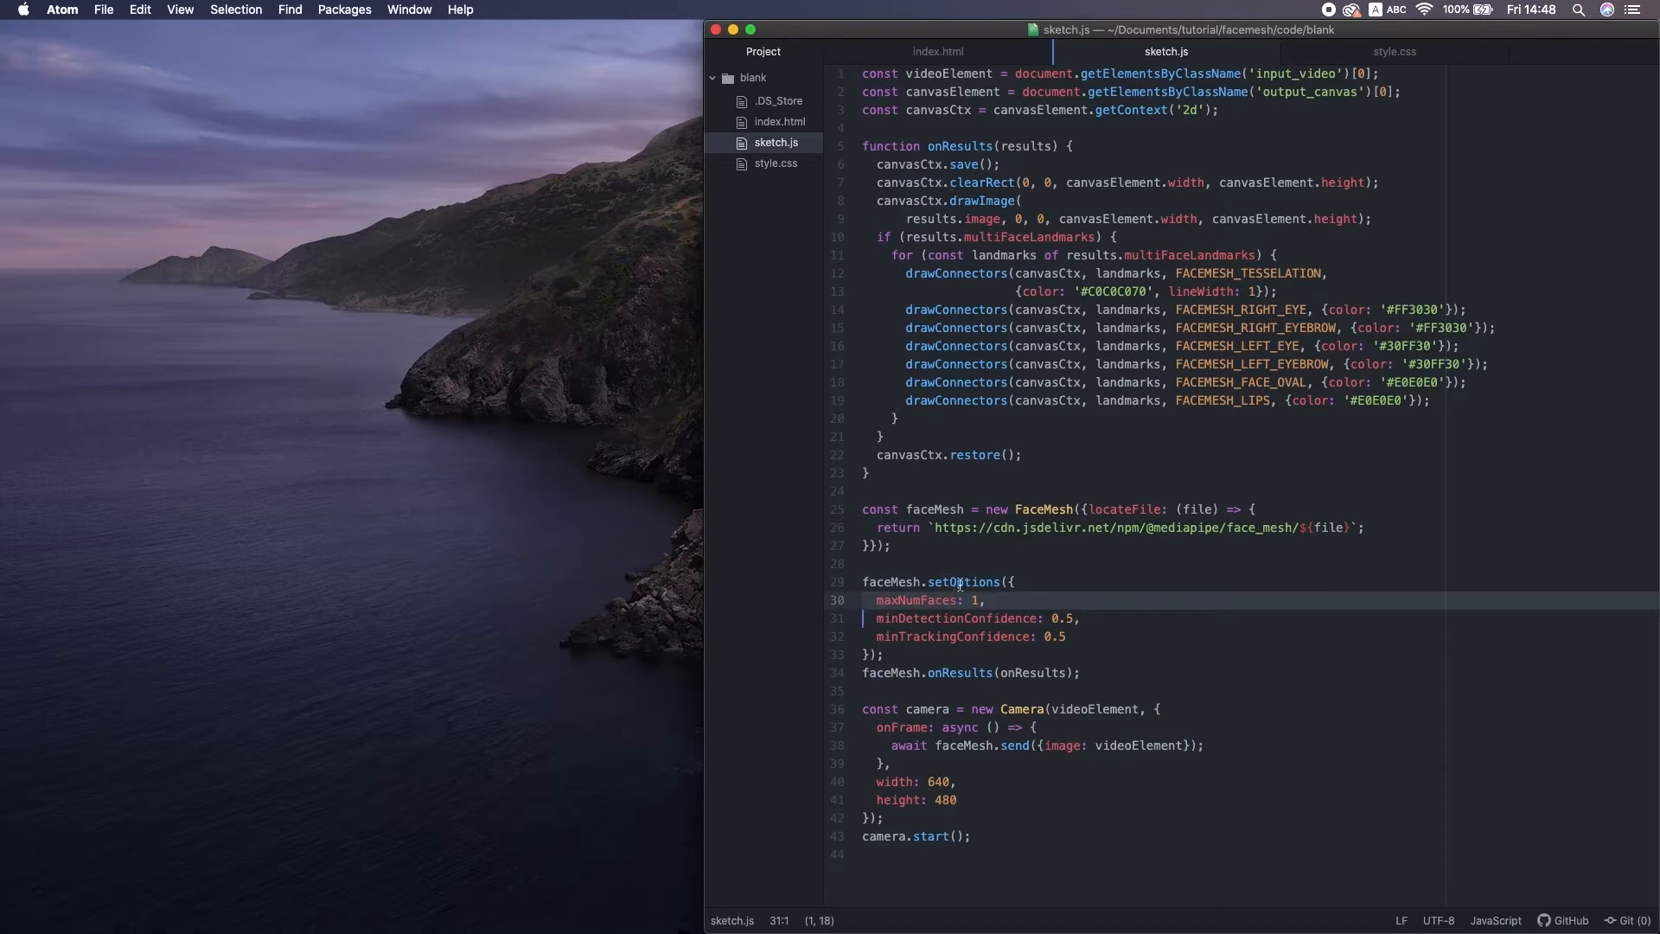
triple_click(1010, 618)
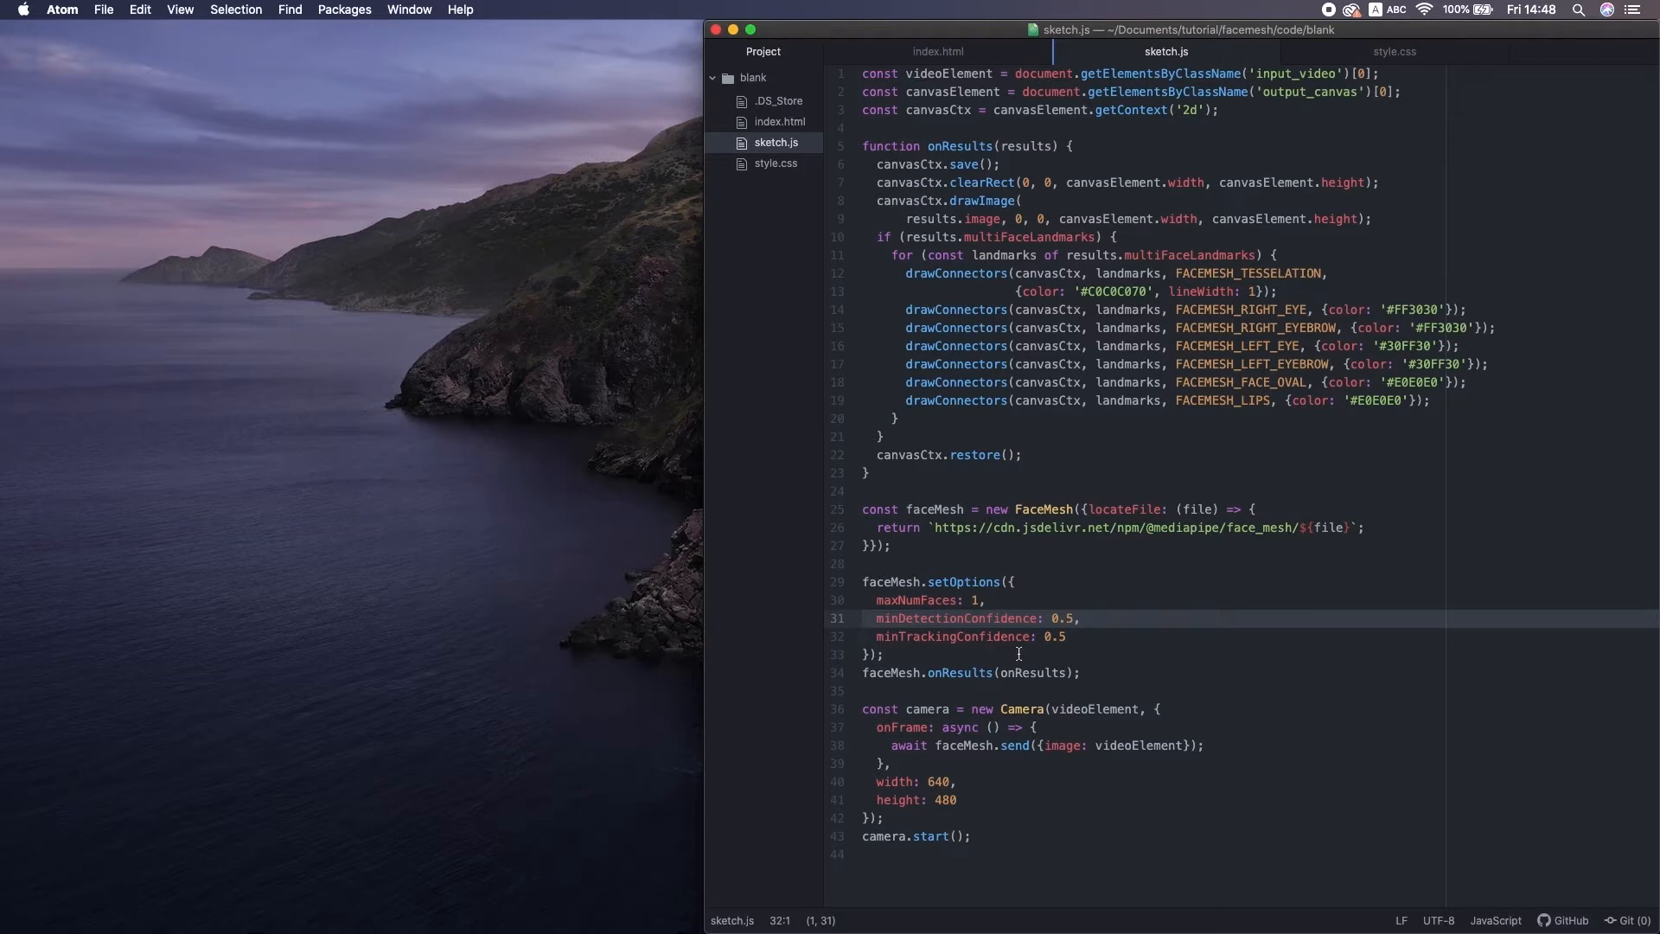
left_click(1011, 638)
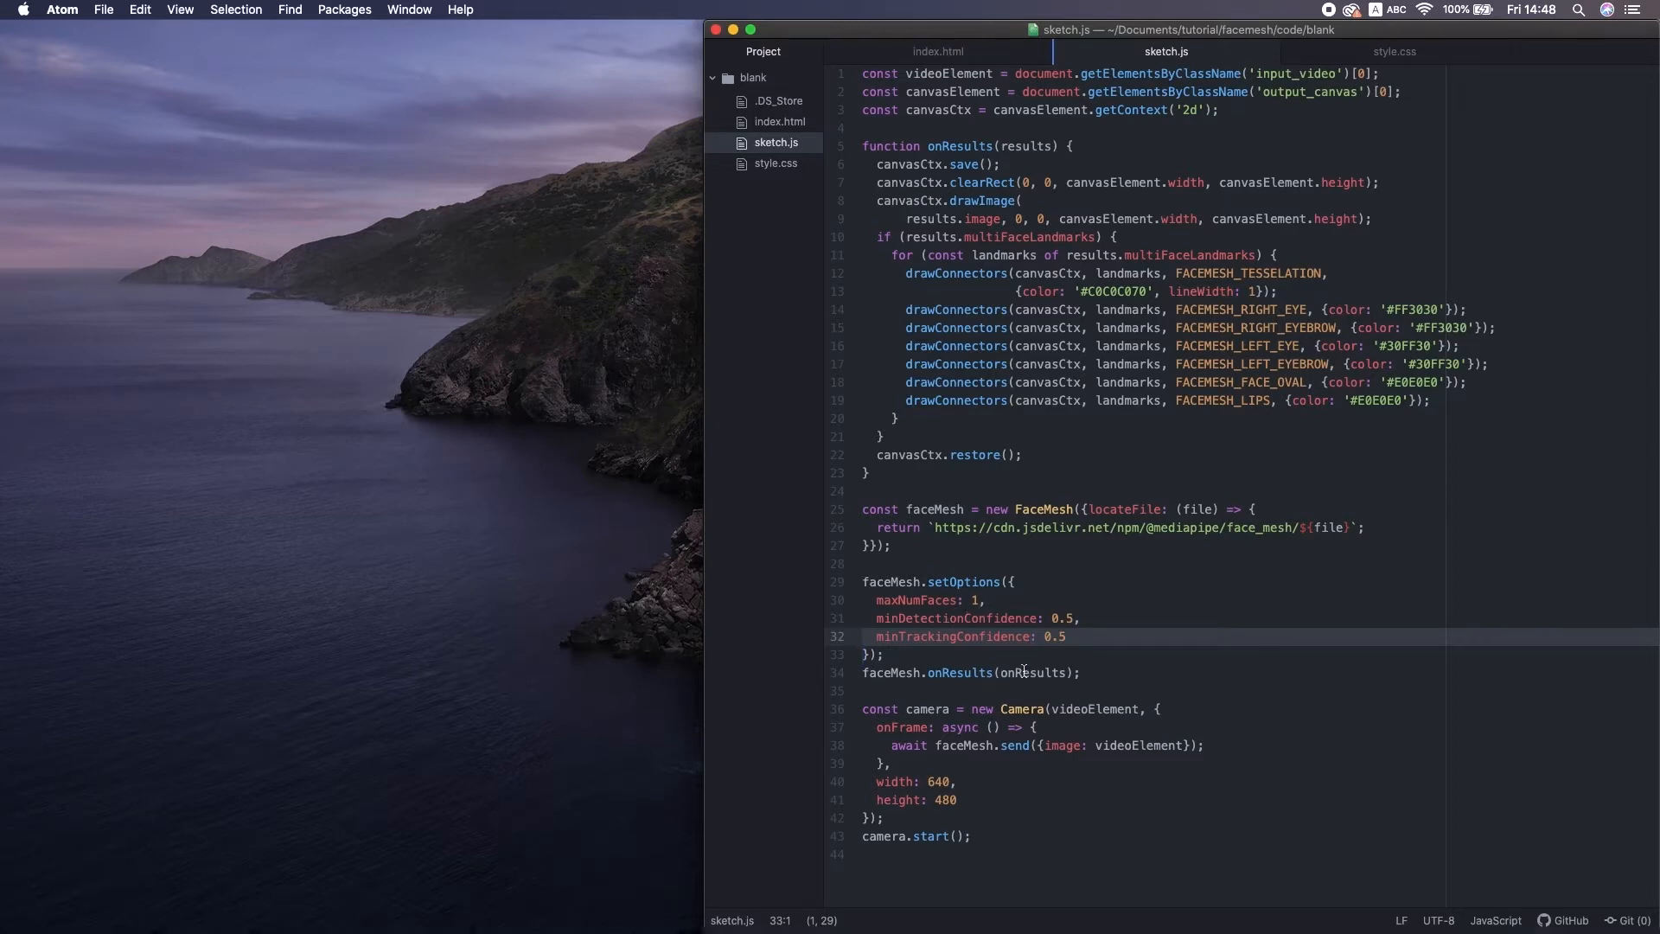
double_click(966, 673)
double_click(965, 672)
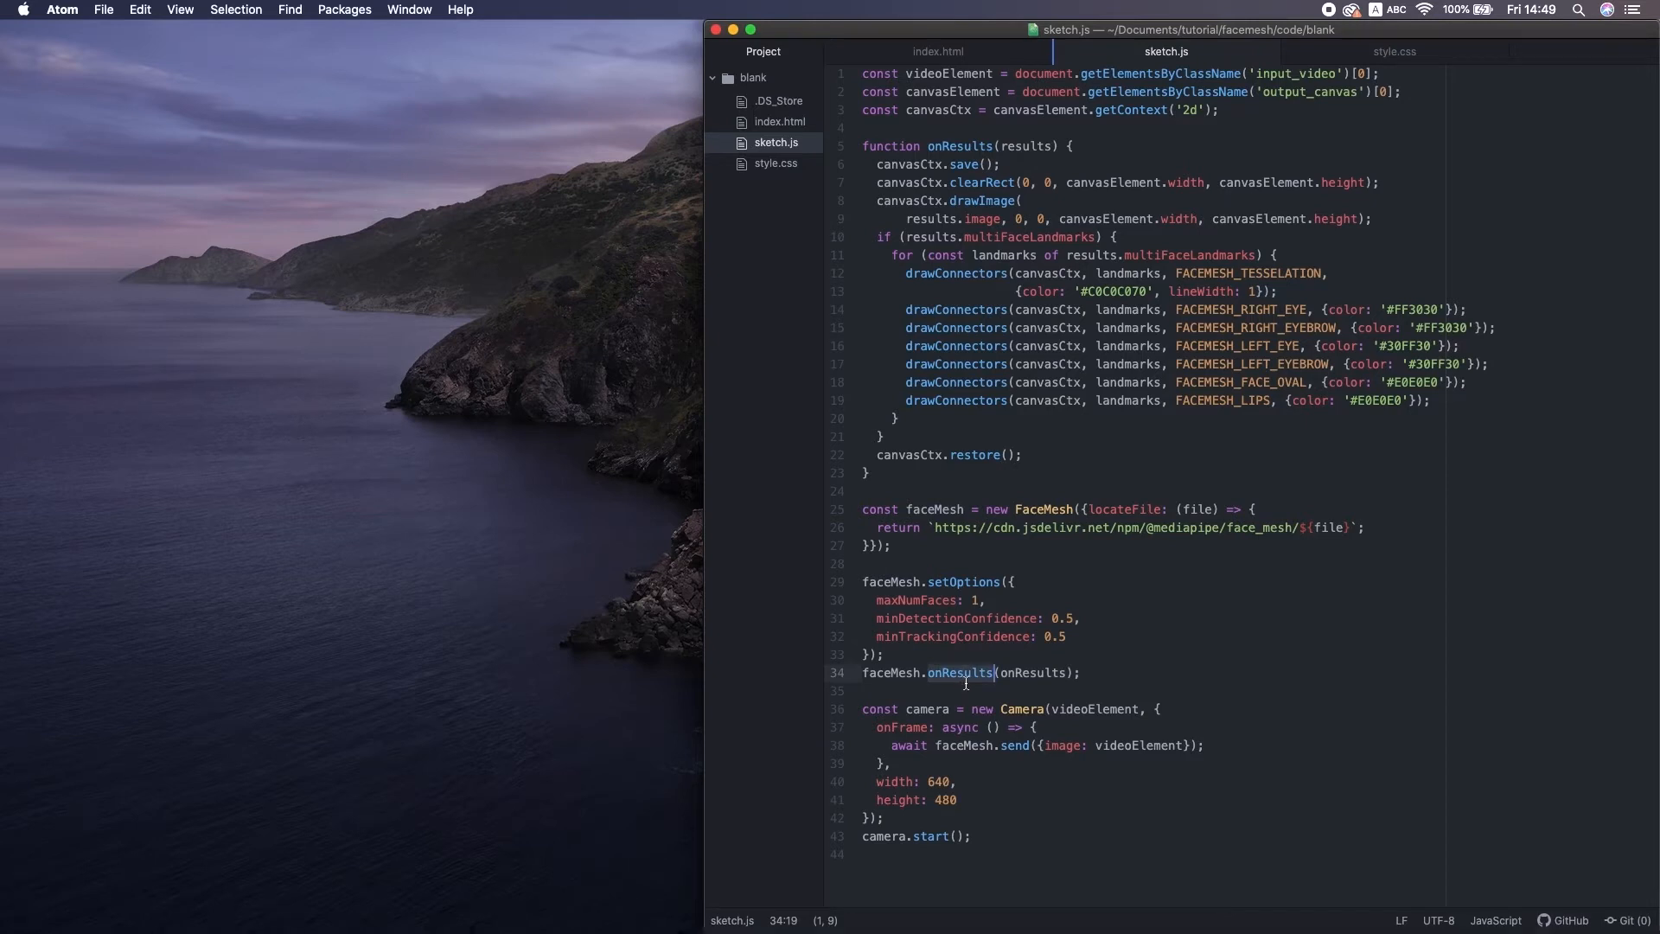
double_click(1030, 673)
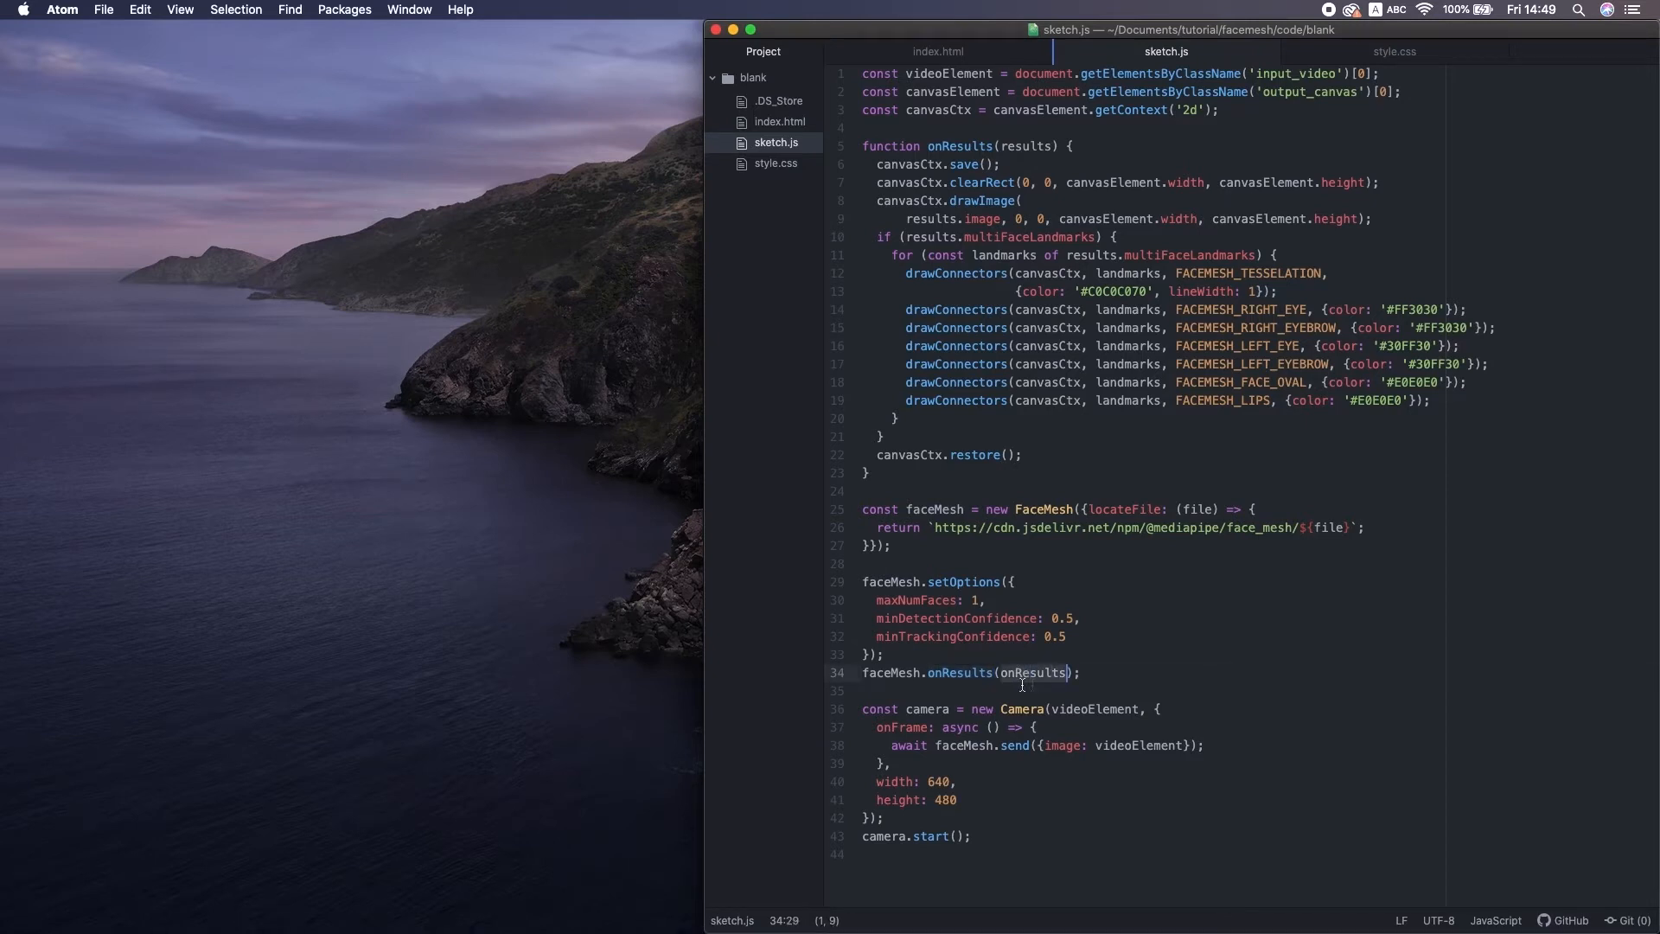
- Inspect the onResults body — clearRect, drawImage and drawConnectors — and select all of it
left_click(959, 146)
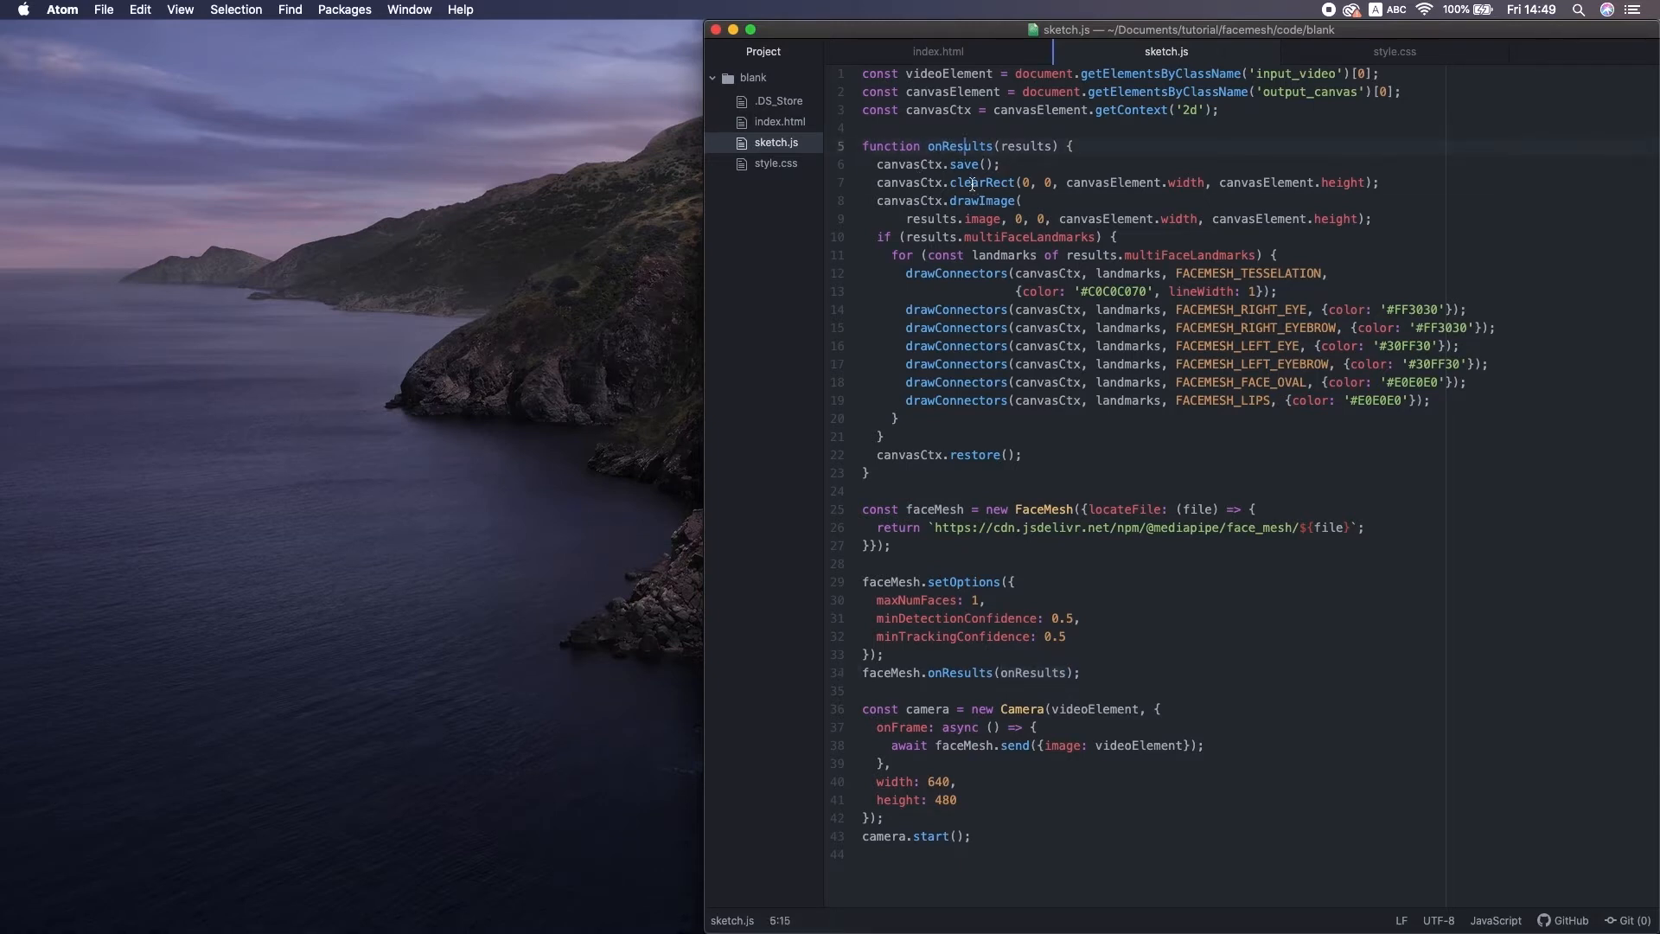
triple_click(970, 181)
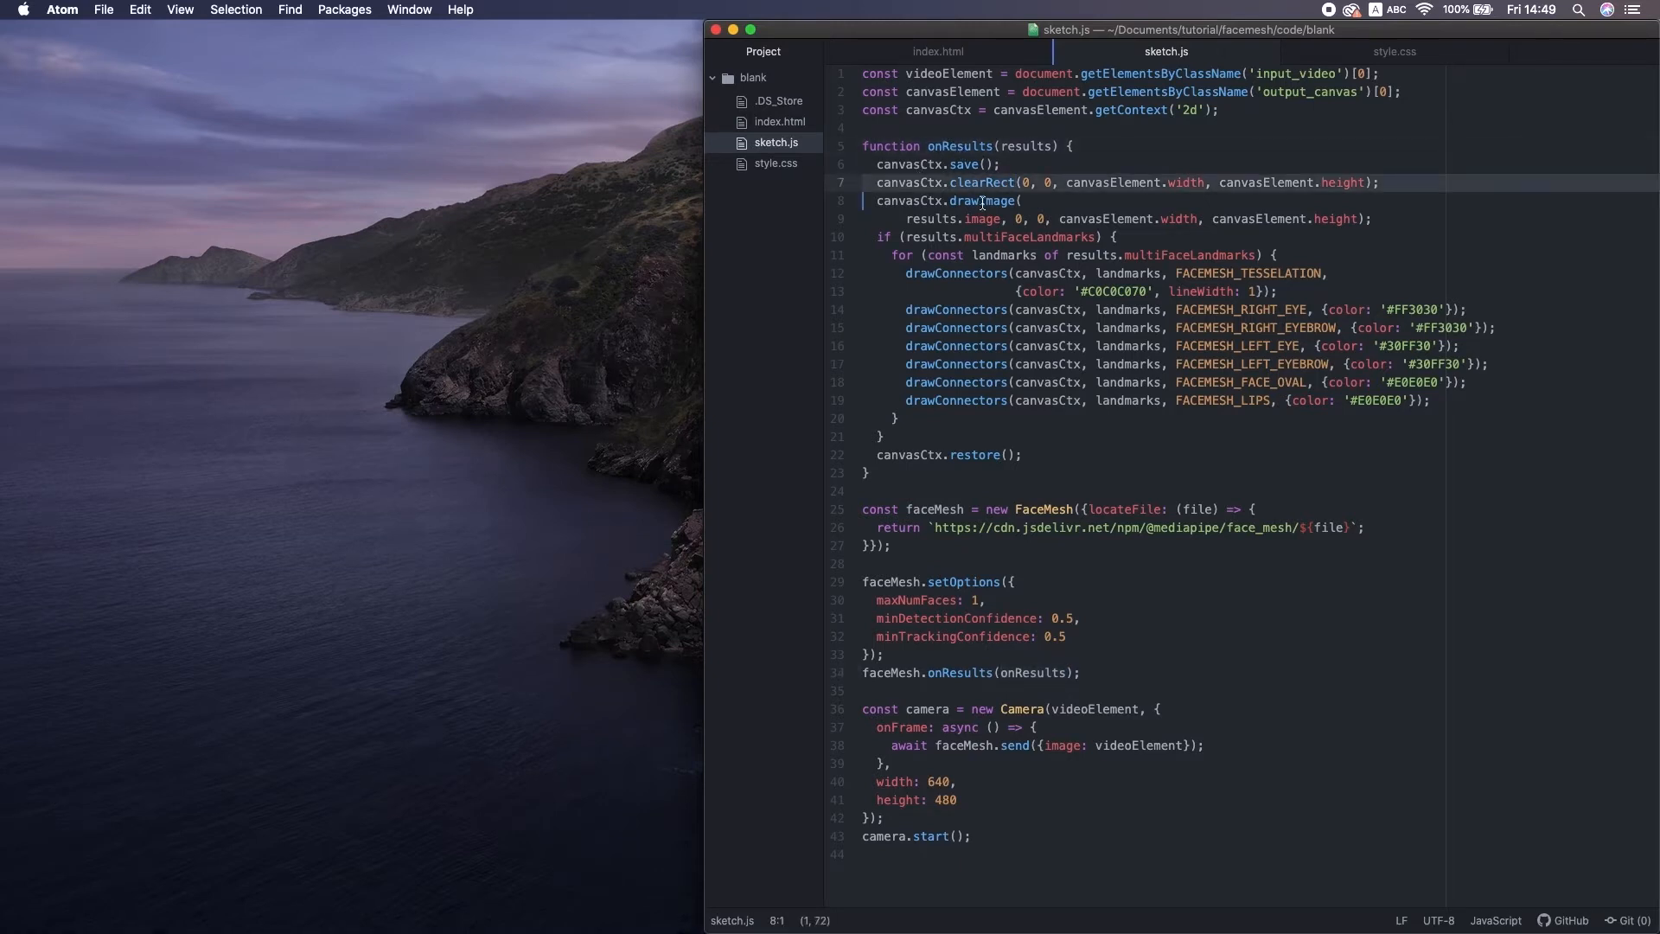
triple_click(982, 201)
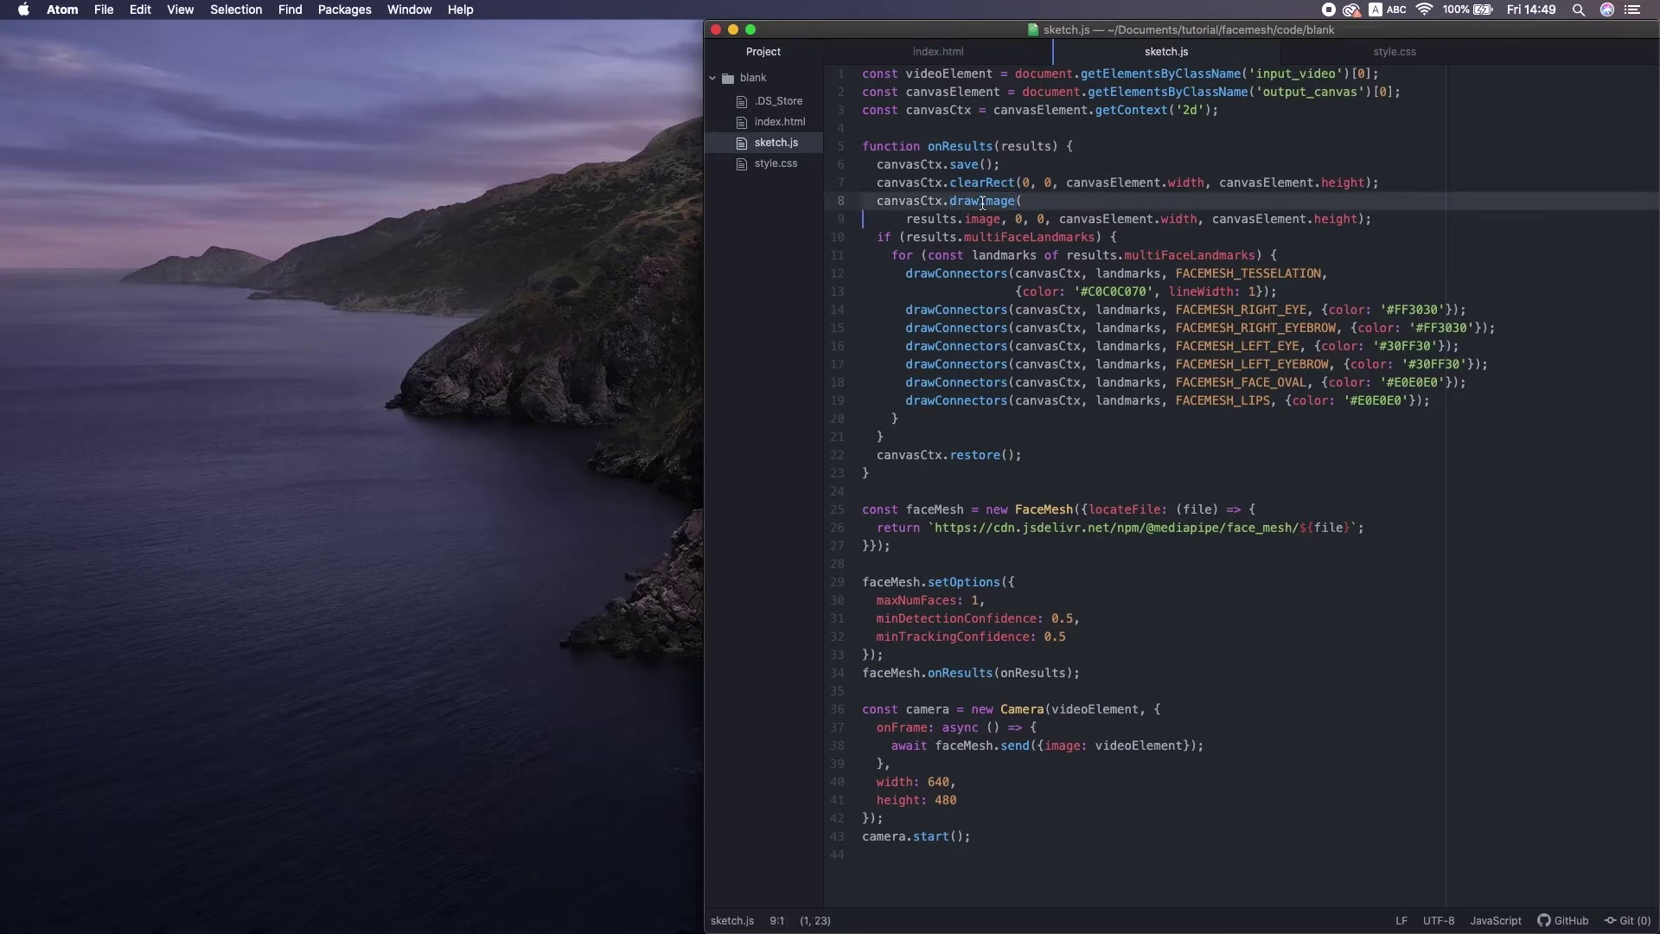
double_click(967, 310)
left_click_drag(905, 273, 1426, 400)
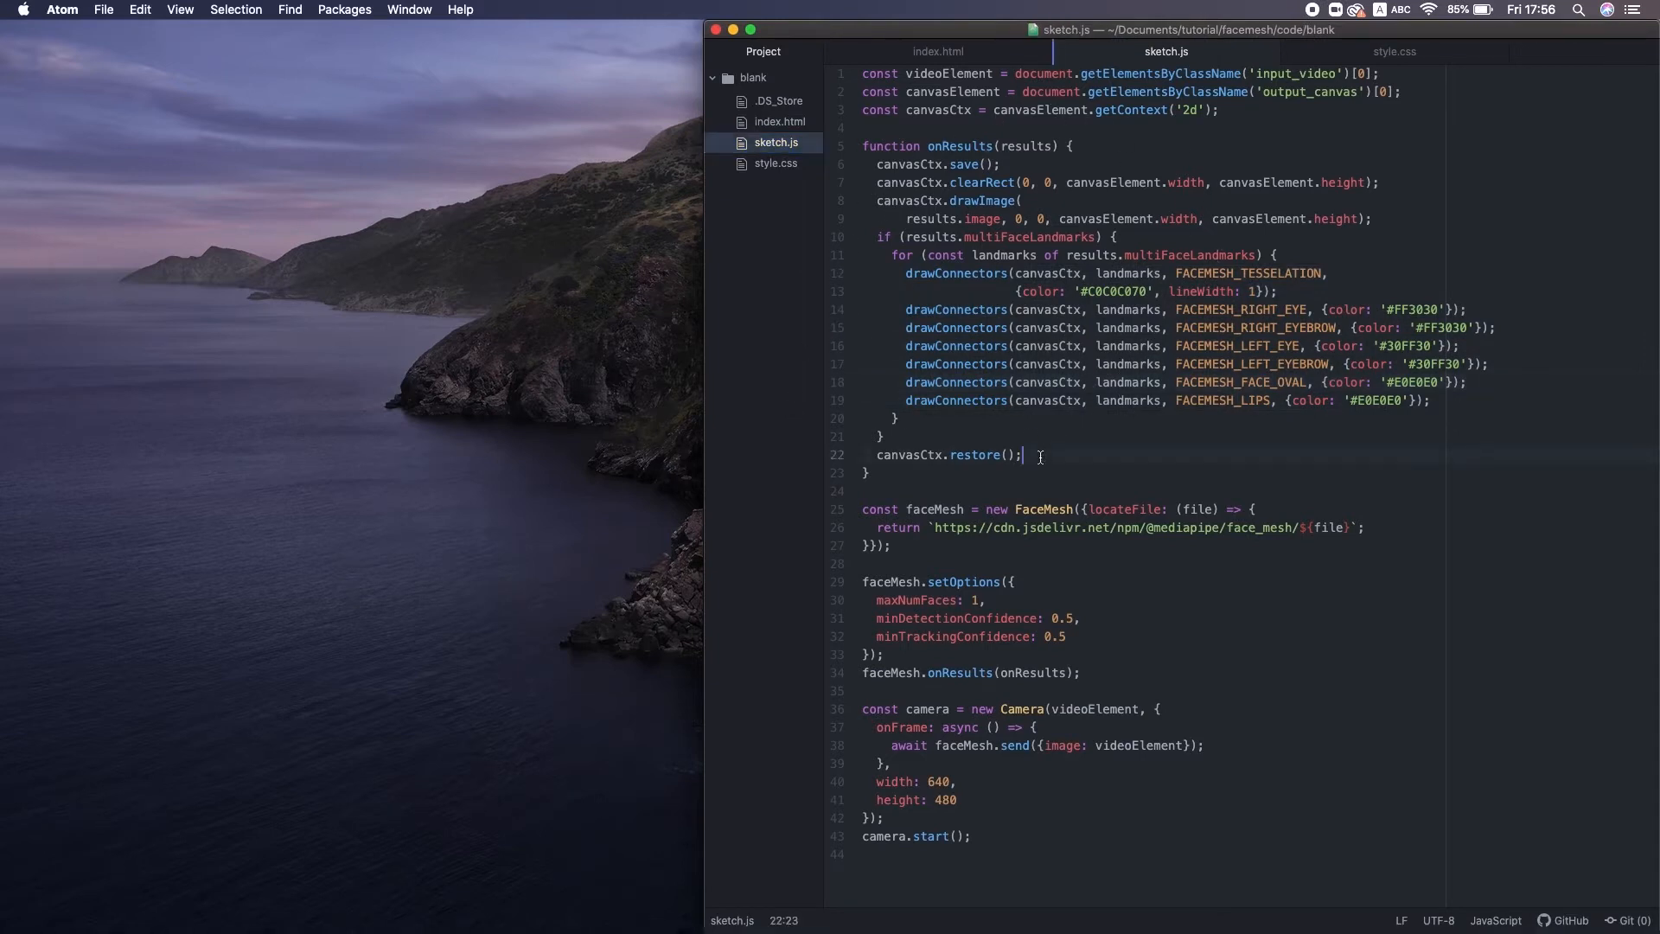
left_click_drag(1039, 454, 852, 175)
- Delete the onResults body and the canvas element and context lines, checking a class name in index.html
key("BackSpace")
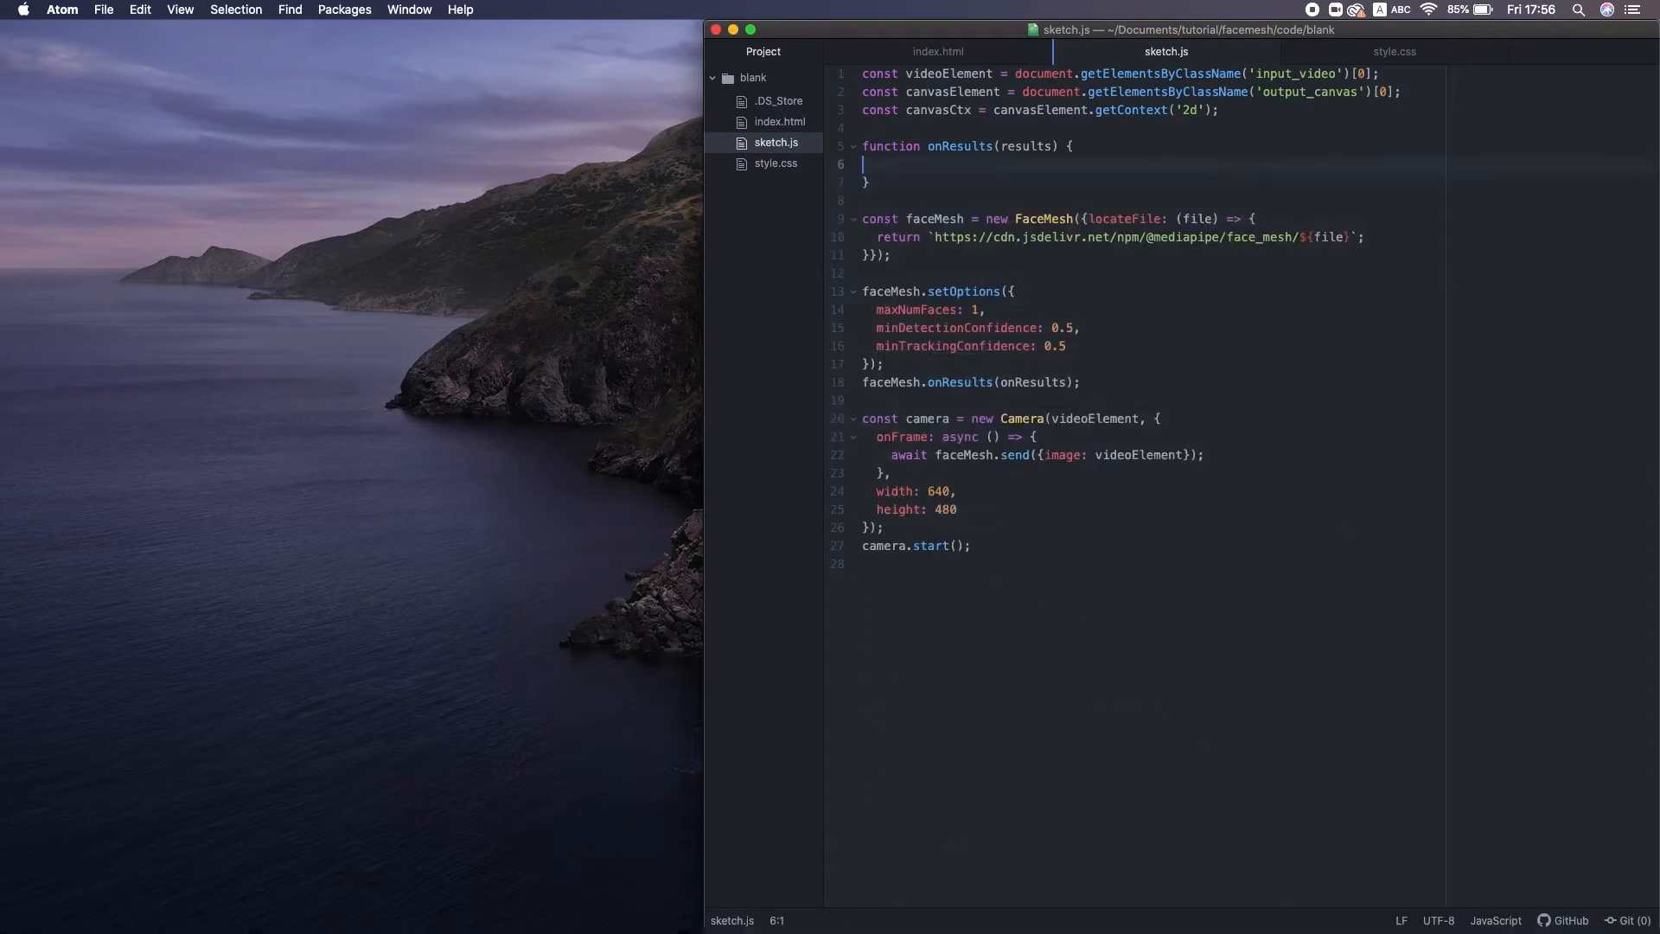
left_click_drag(1219, 111, 849, 95)
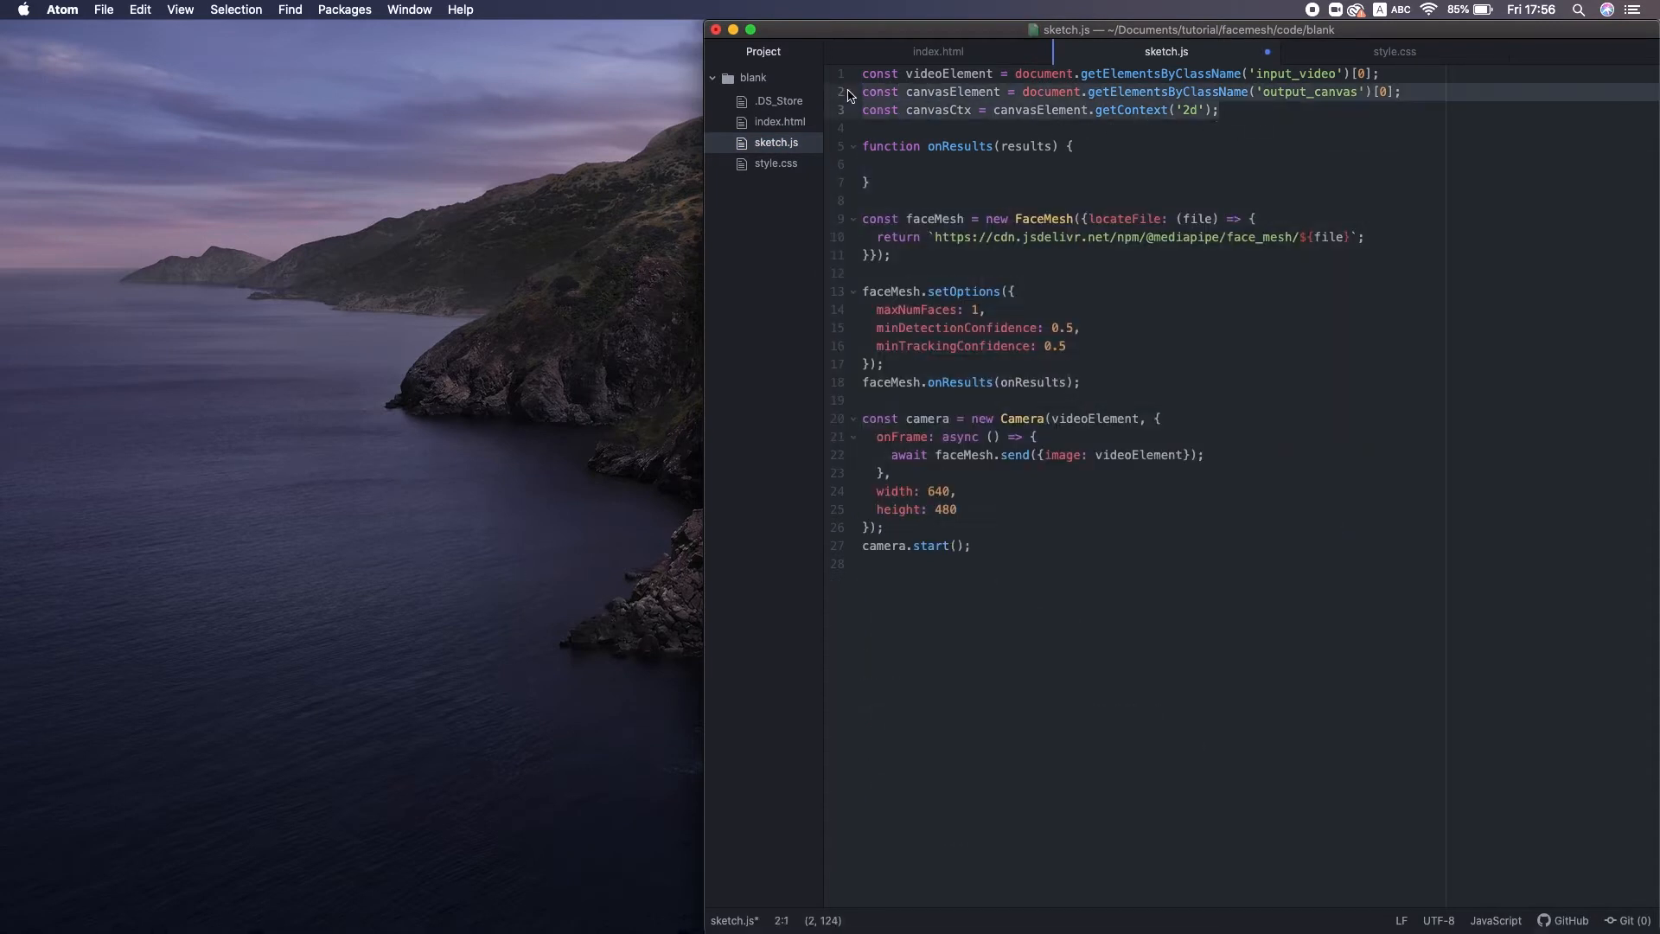
key("BackSpace")
key("BackSpace")
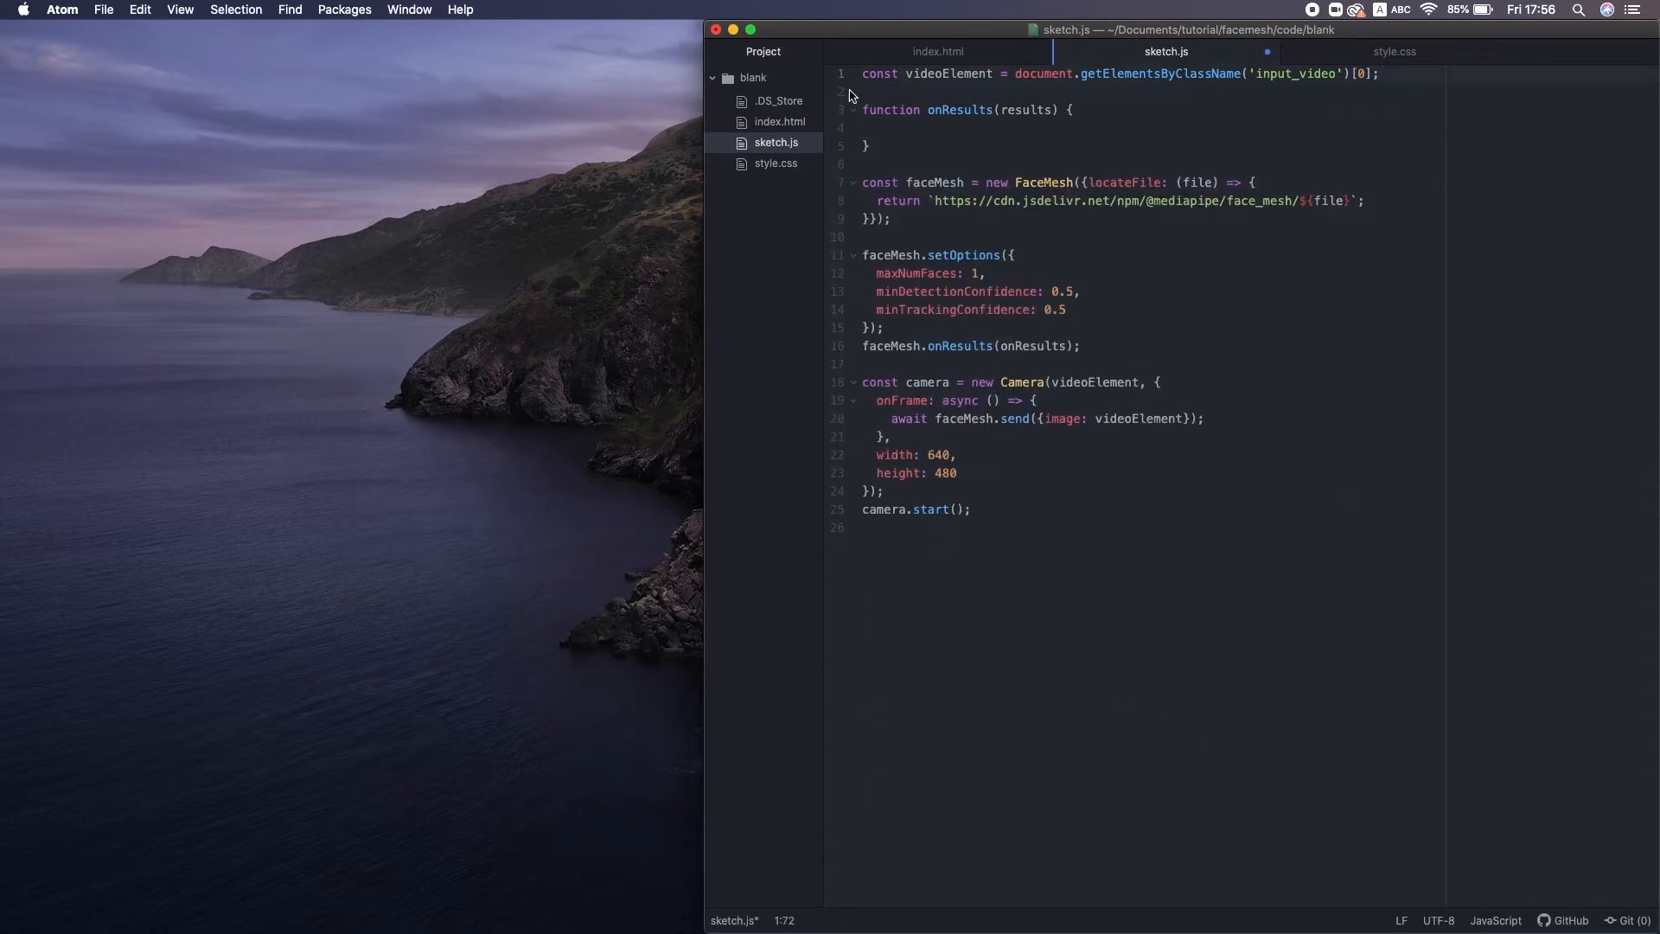
left_click(942, 50)
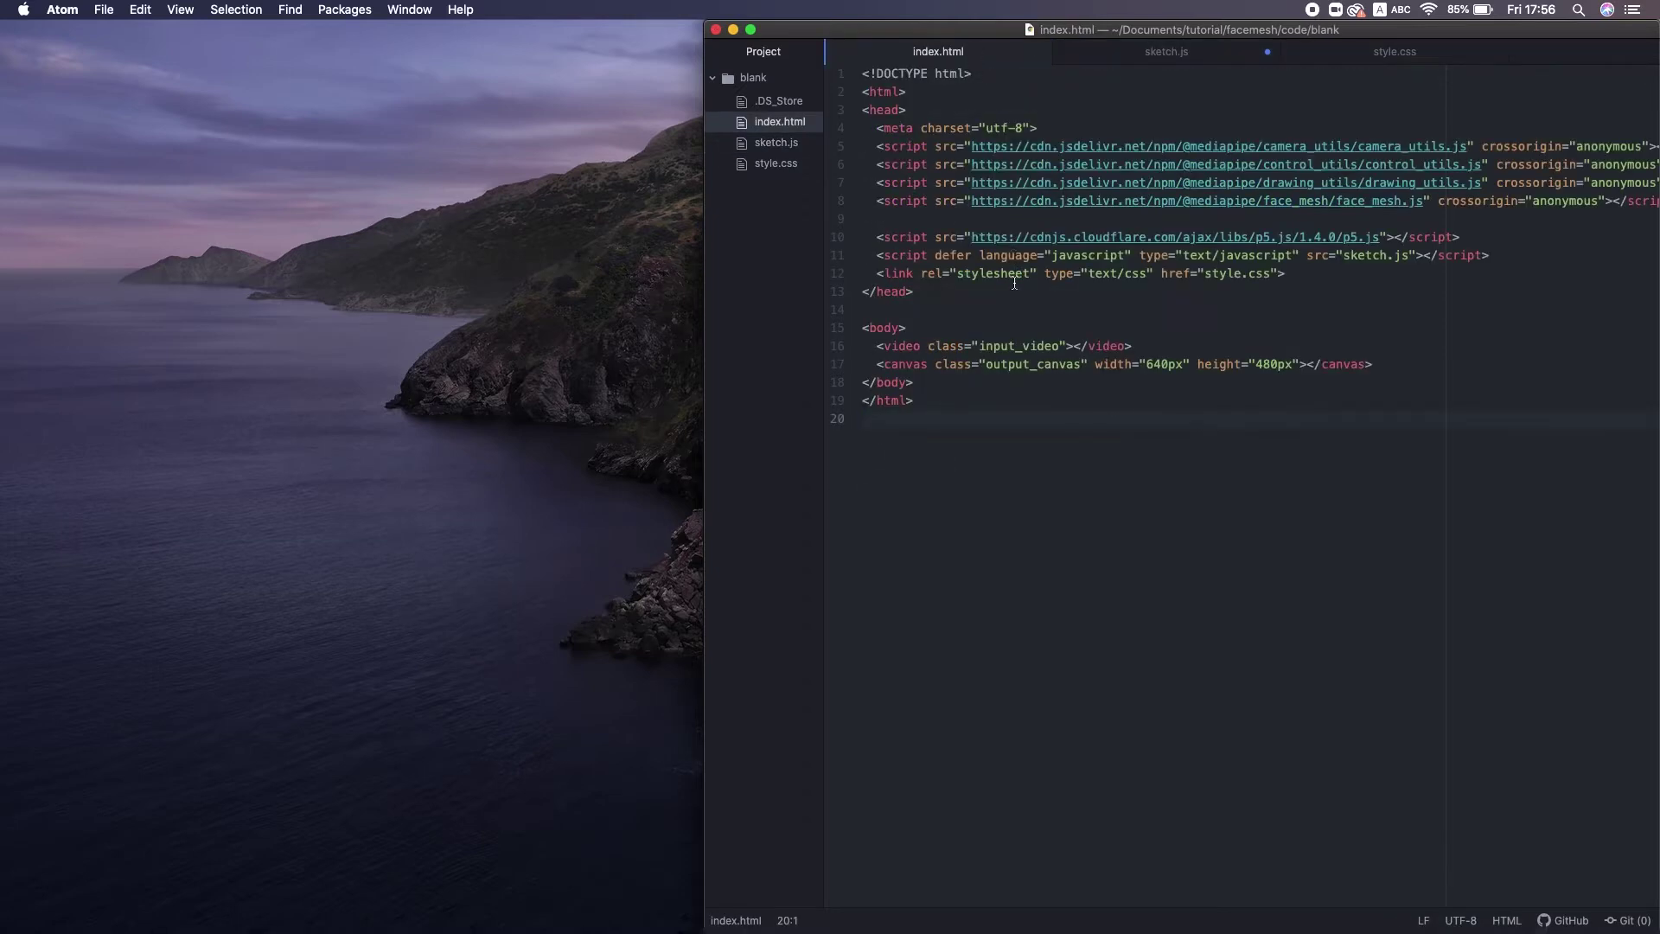
double_click(1032, 364)
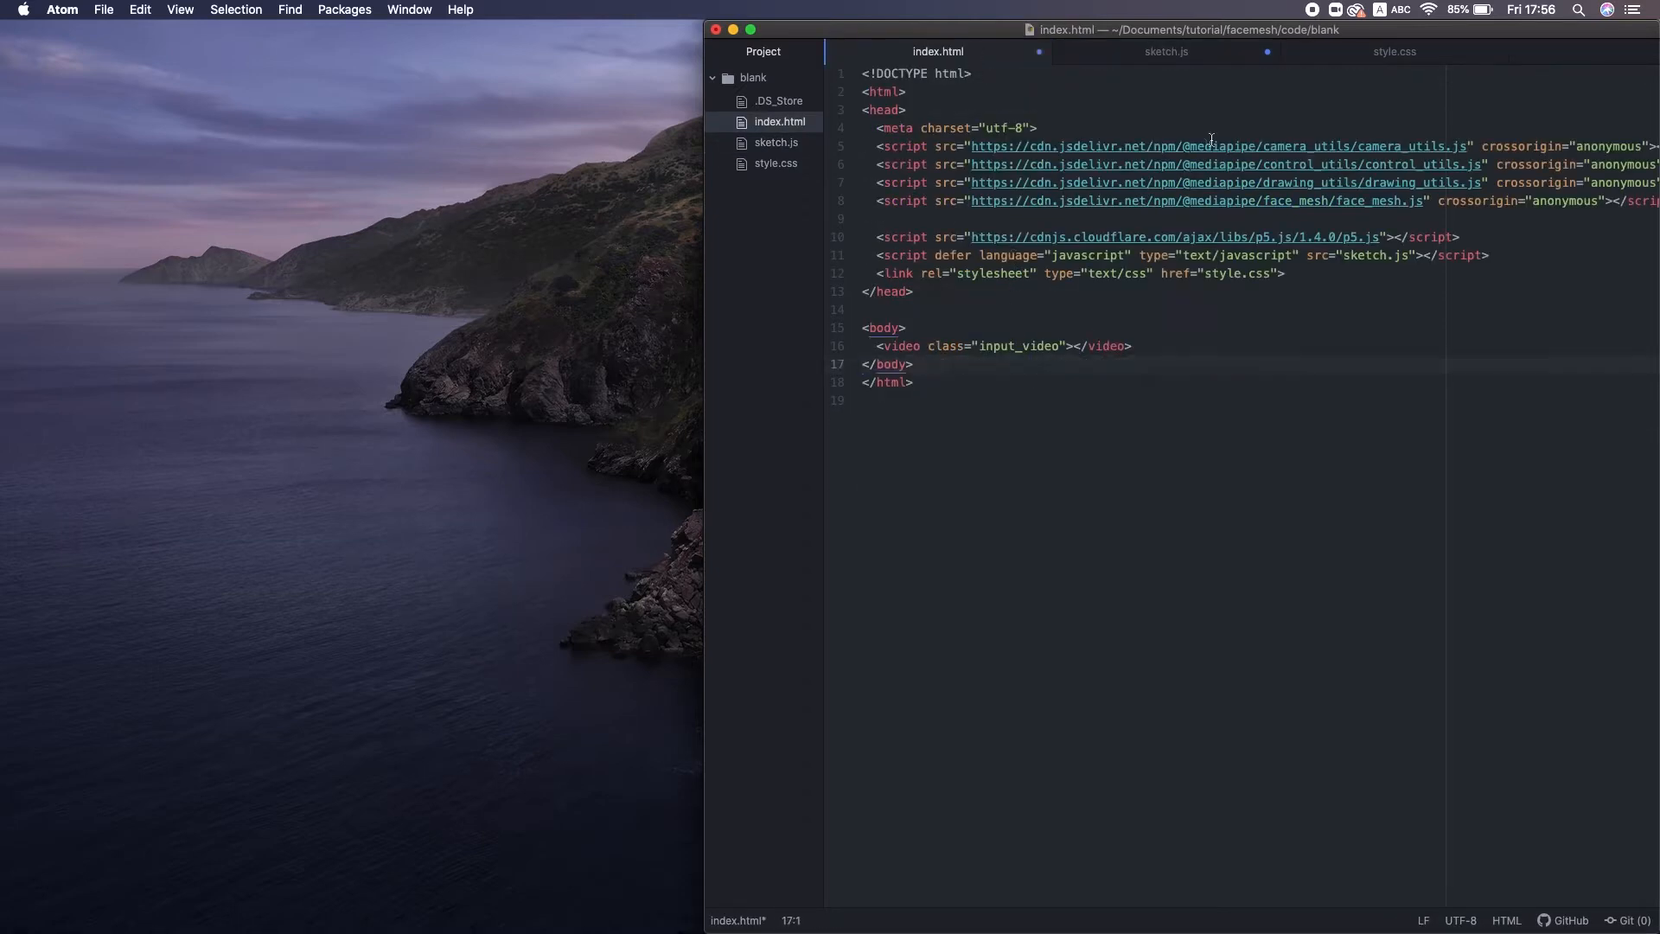
- Add blank lines at the top of sketch.js and place the caret on the empty first line
left_click(1166, 51)
key("super+Left")
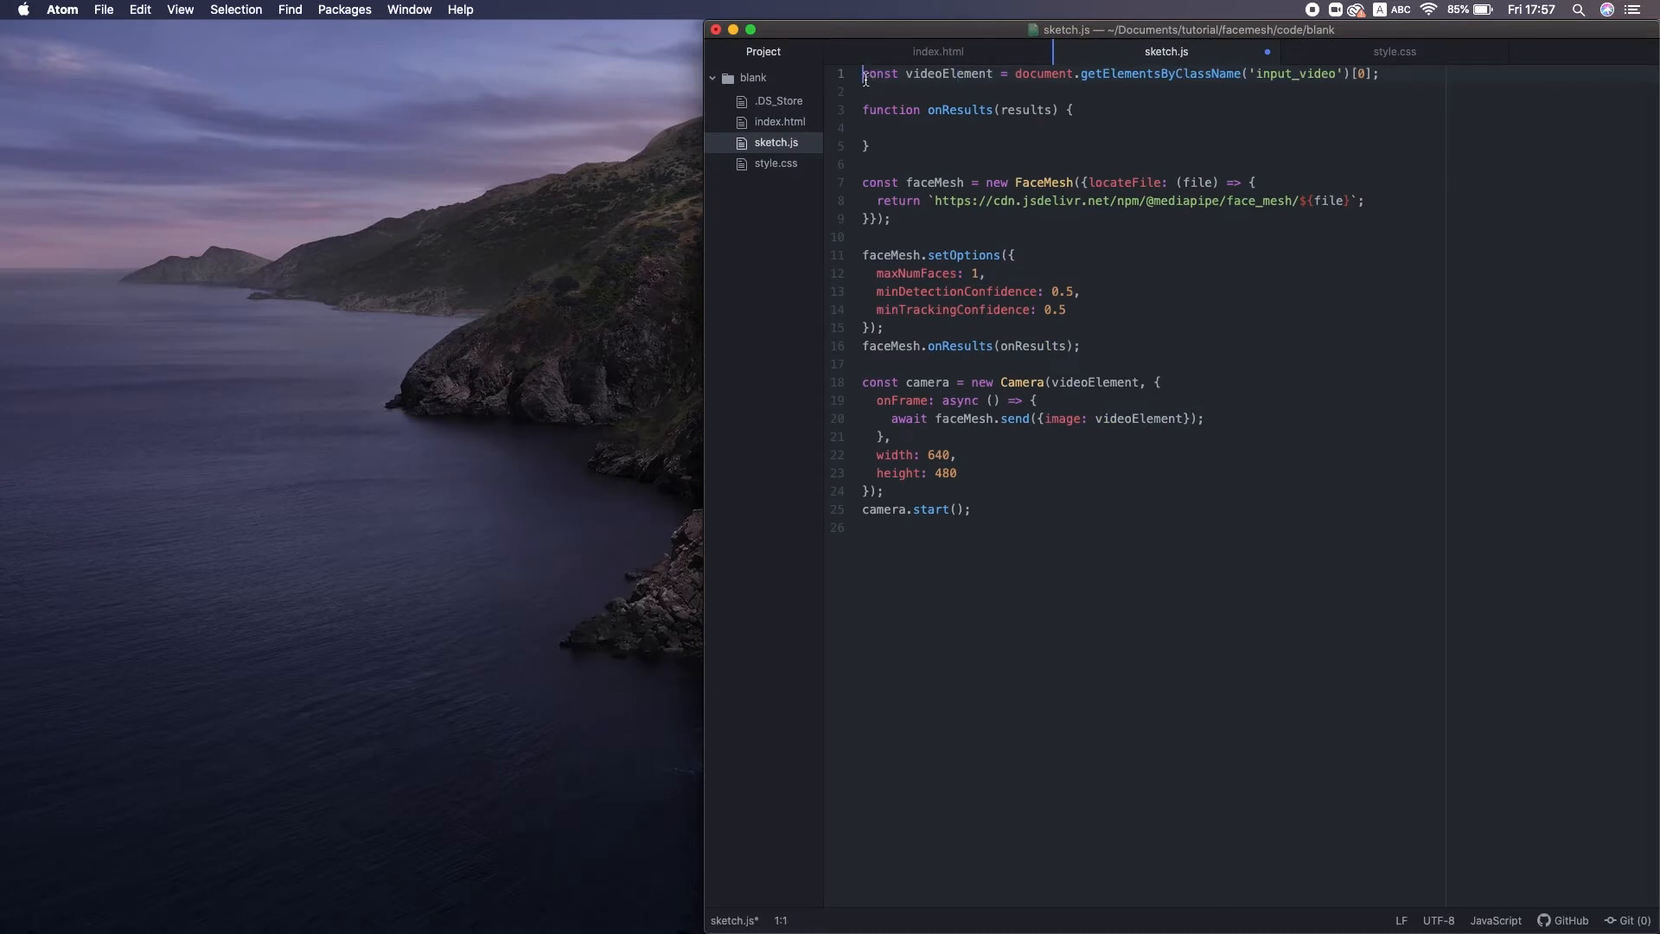
key("Return")
key("Return")
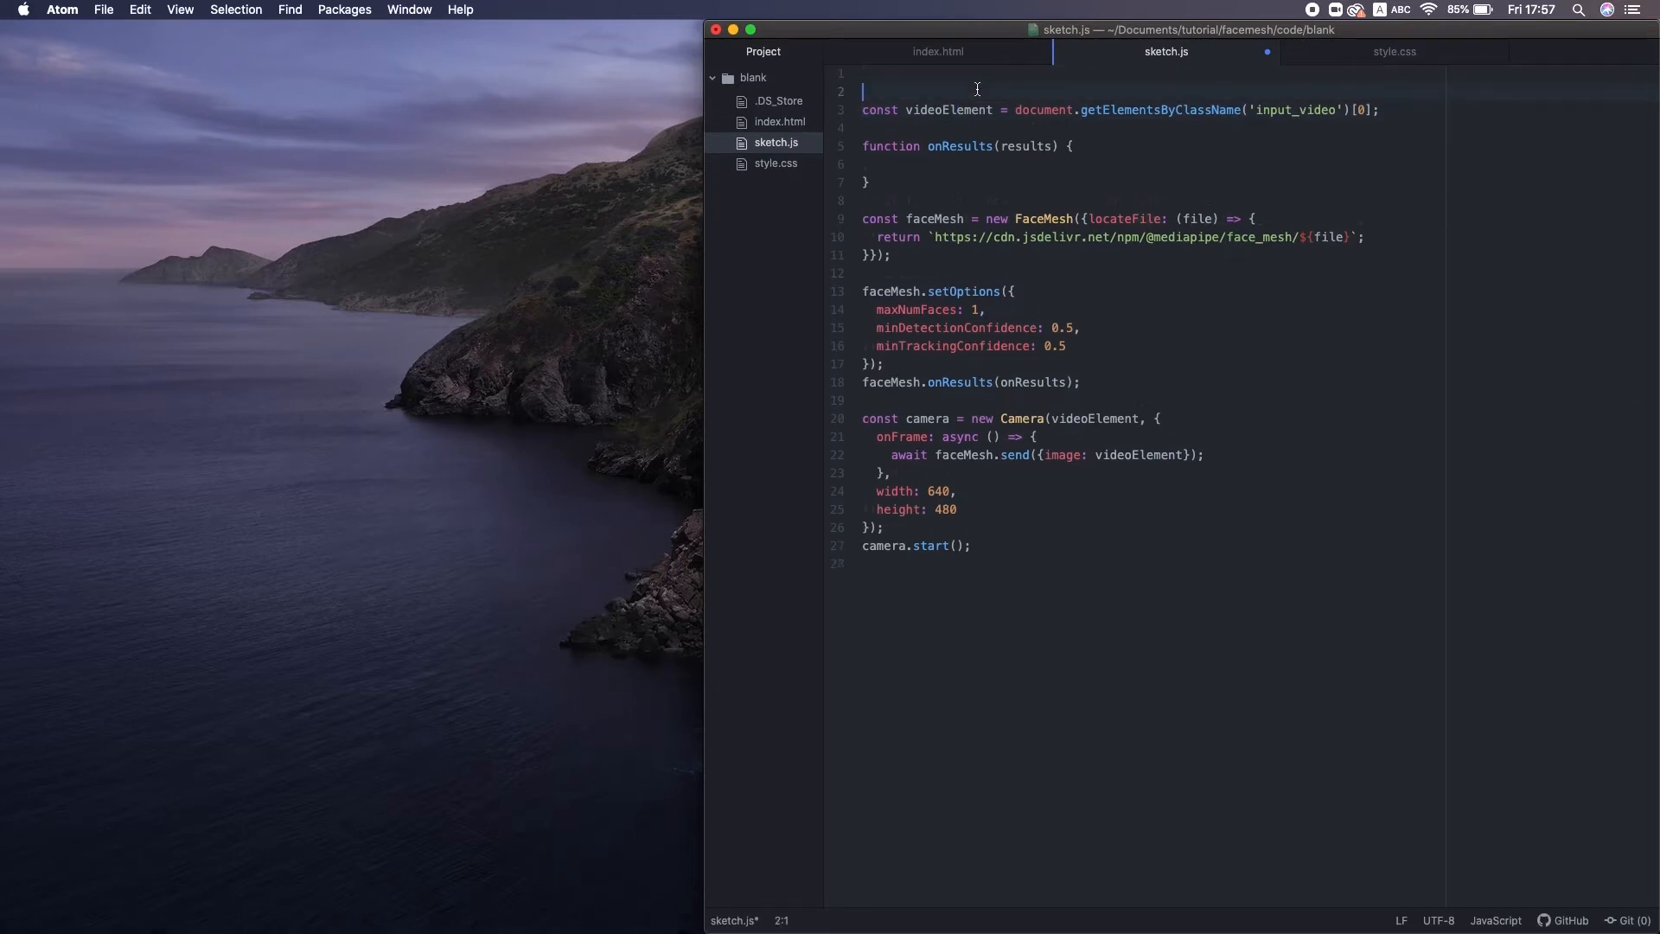
left_click(980, 80)
type("let de")
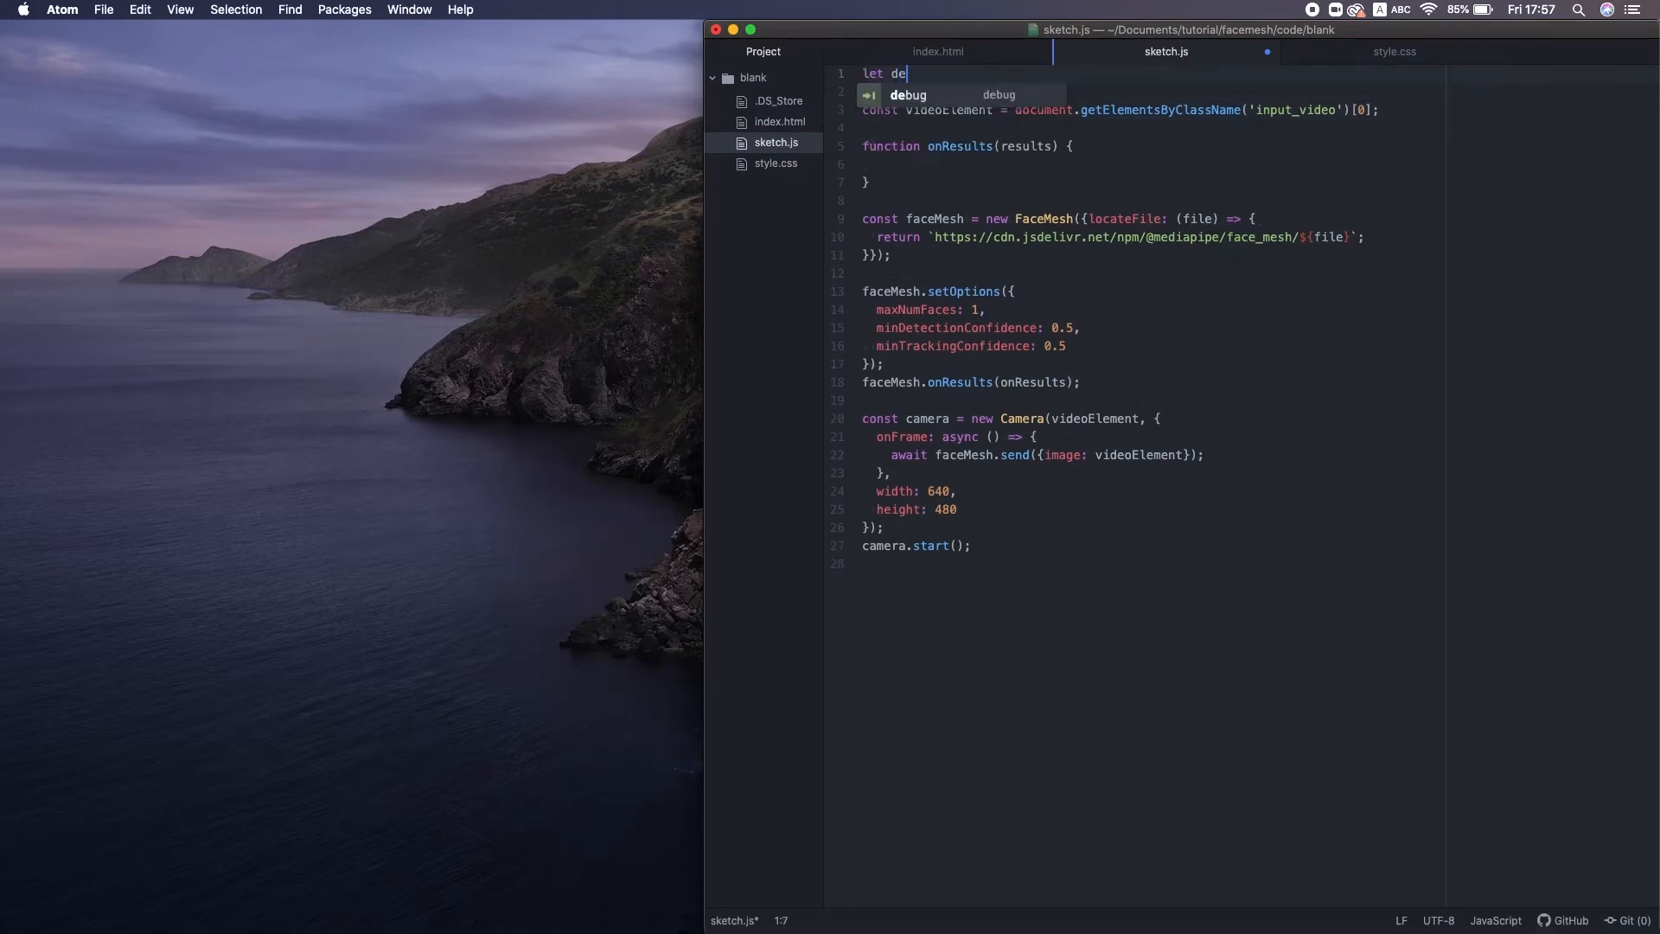
type("tections")
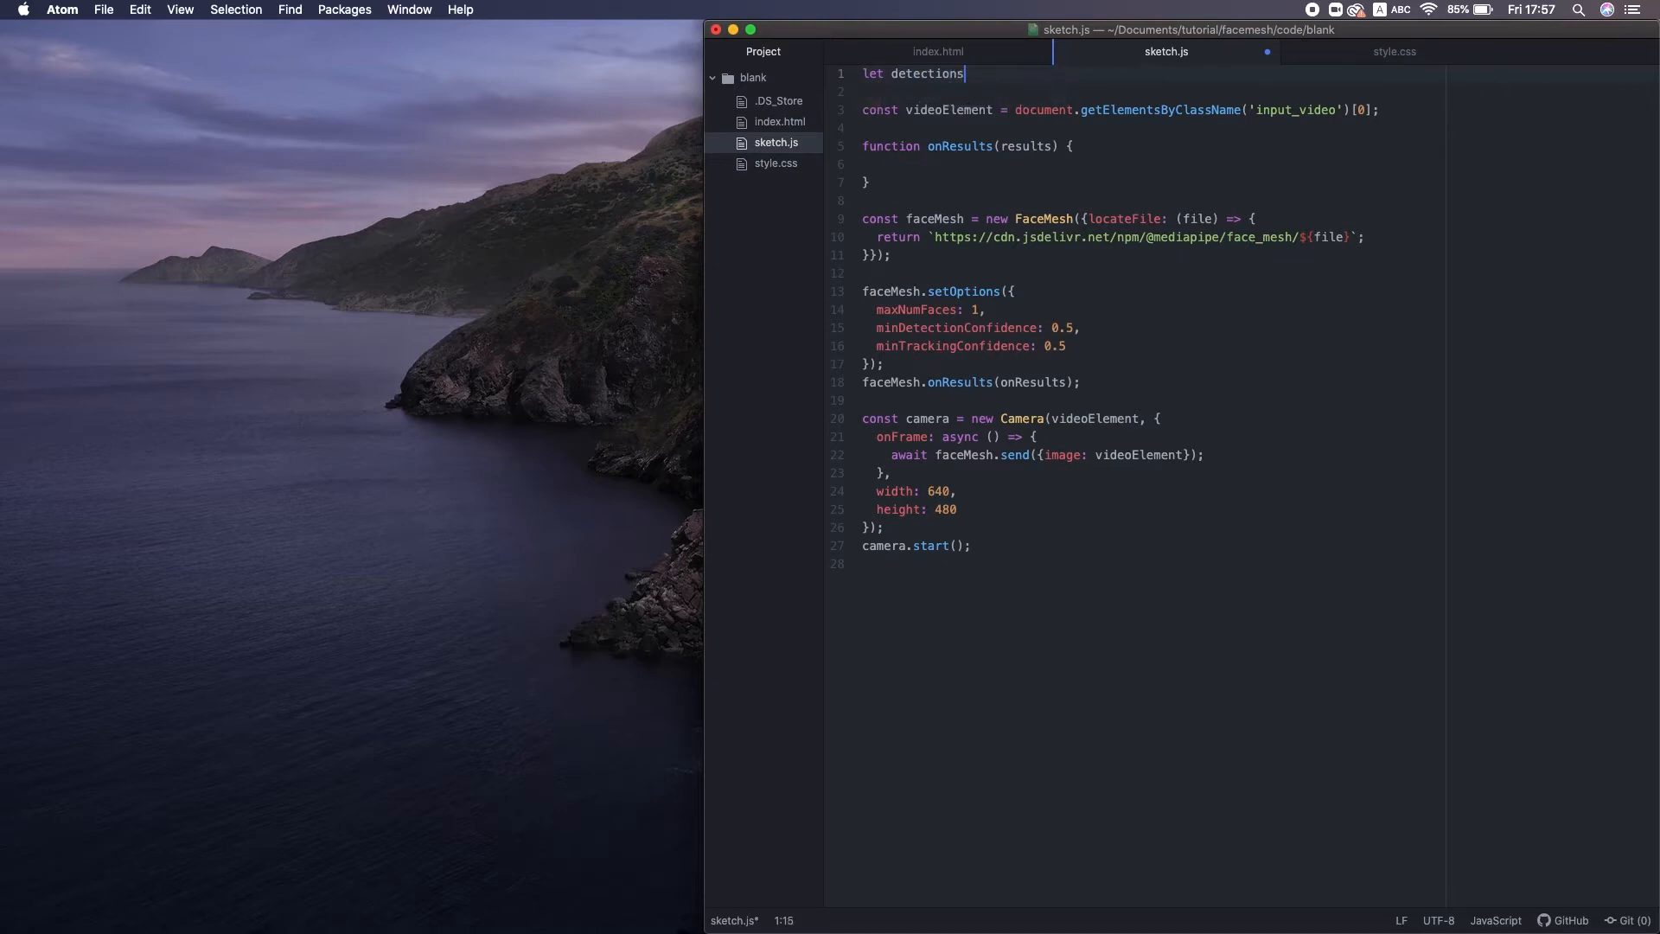
type(" = [];")
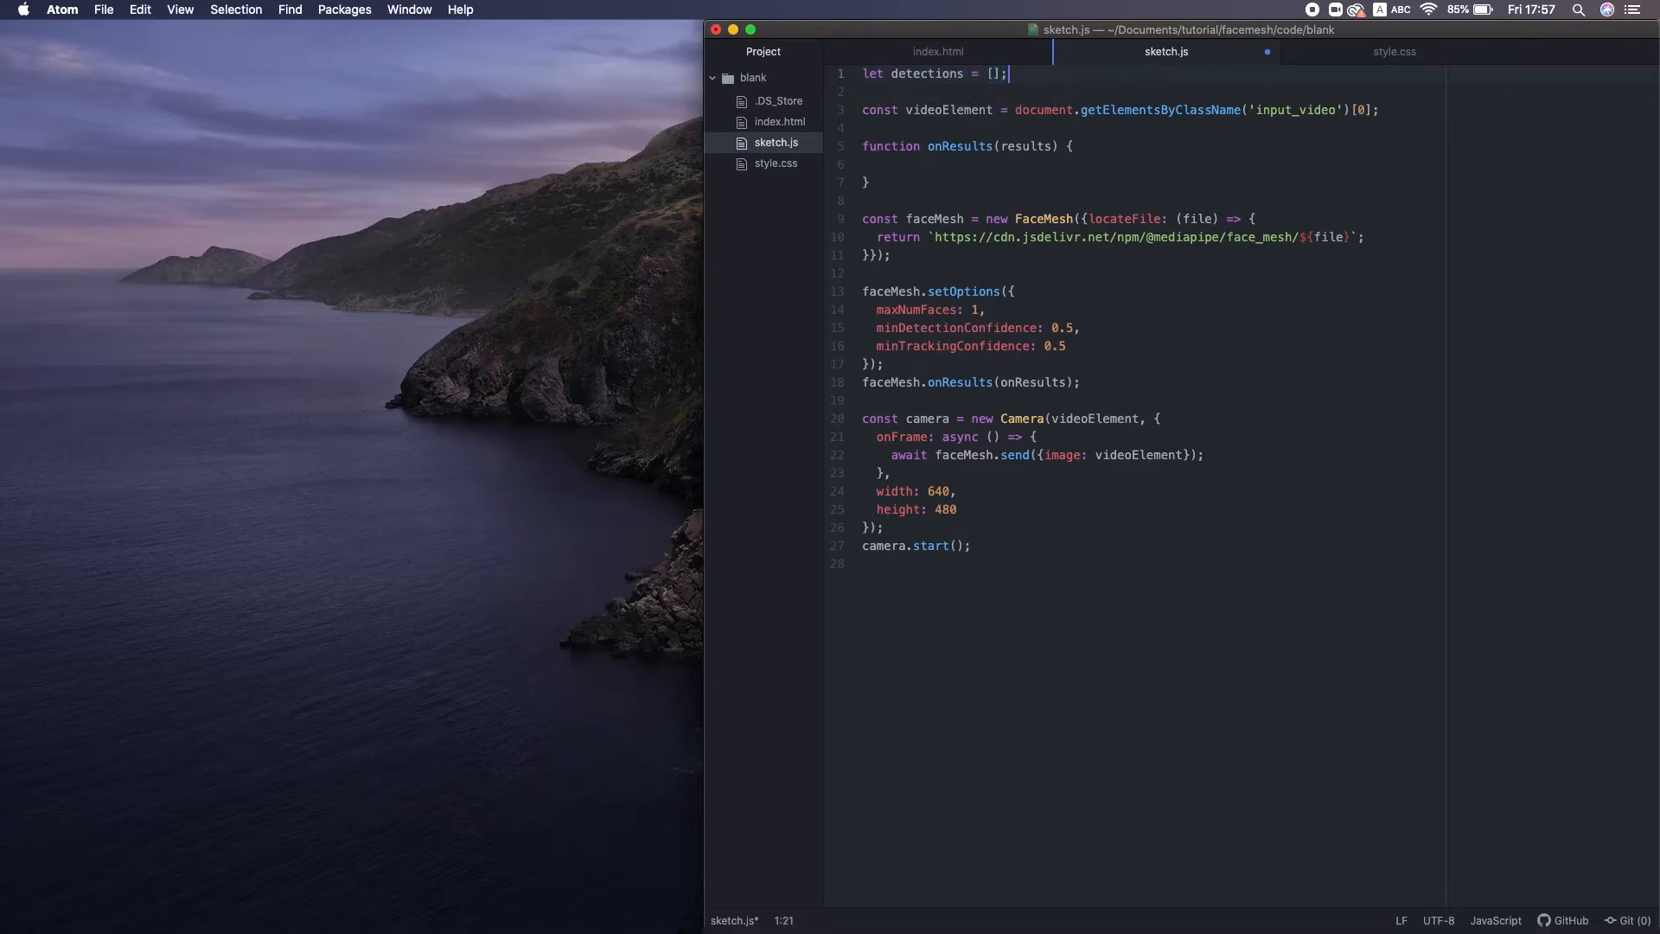
- Store results in a global detections array and log it with console.log(detections)
left_click(979, 161)
type("detecti")
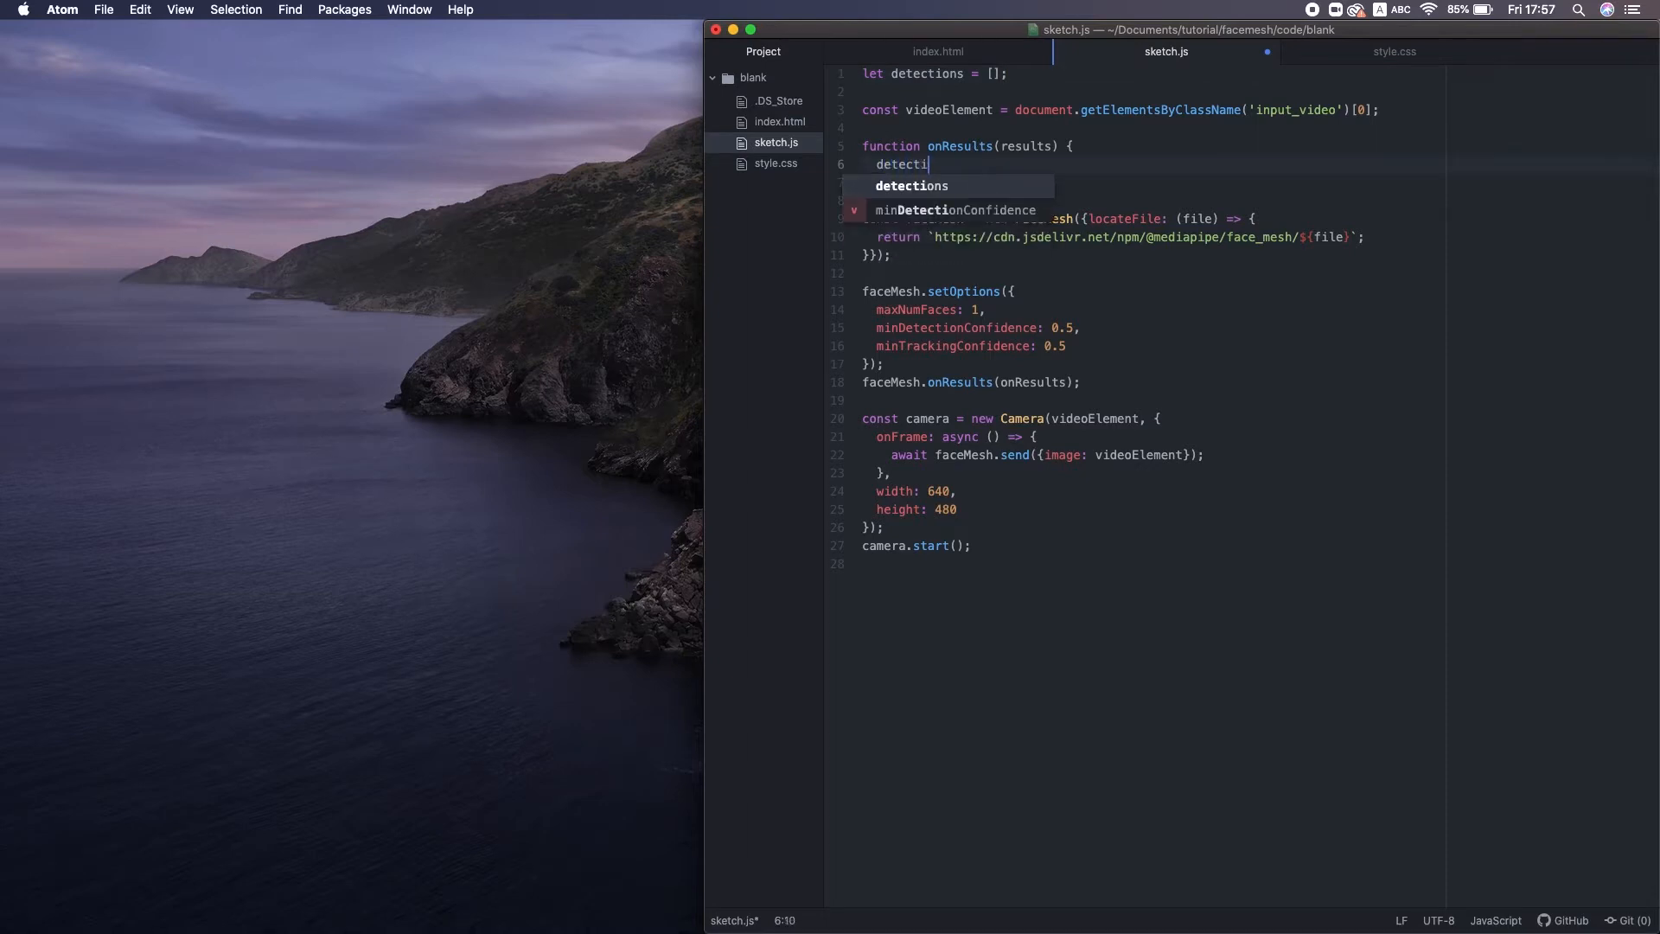
type("ons = ")
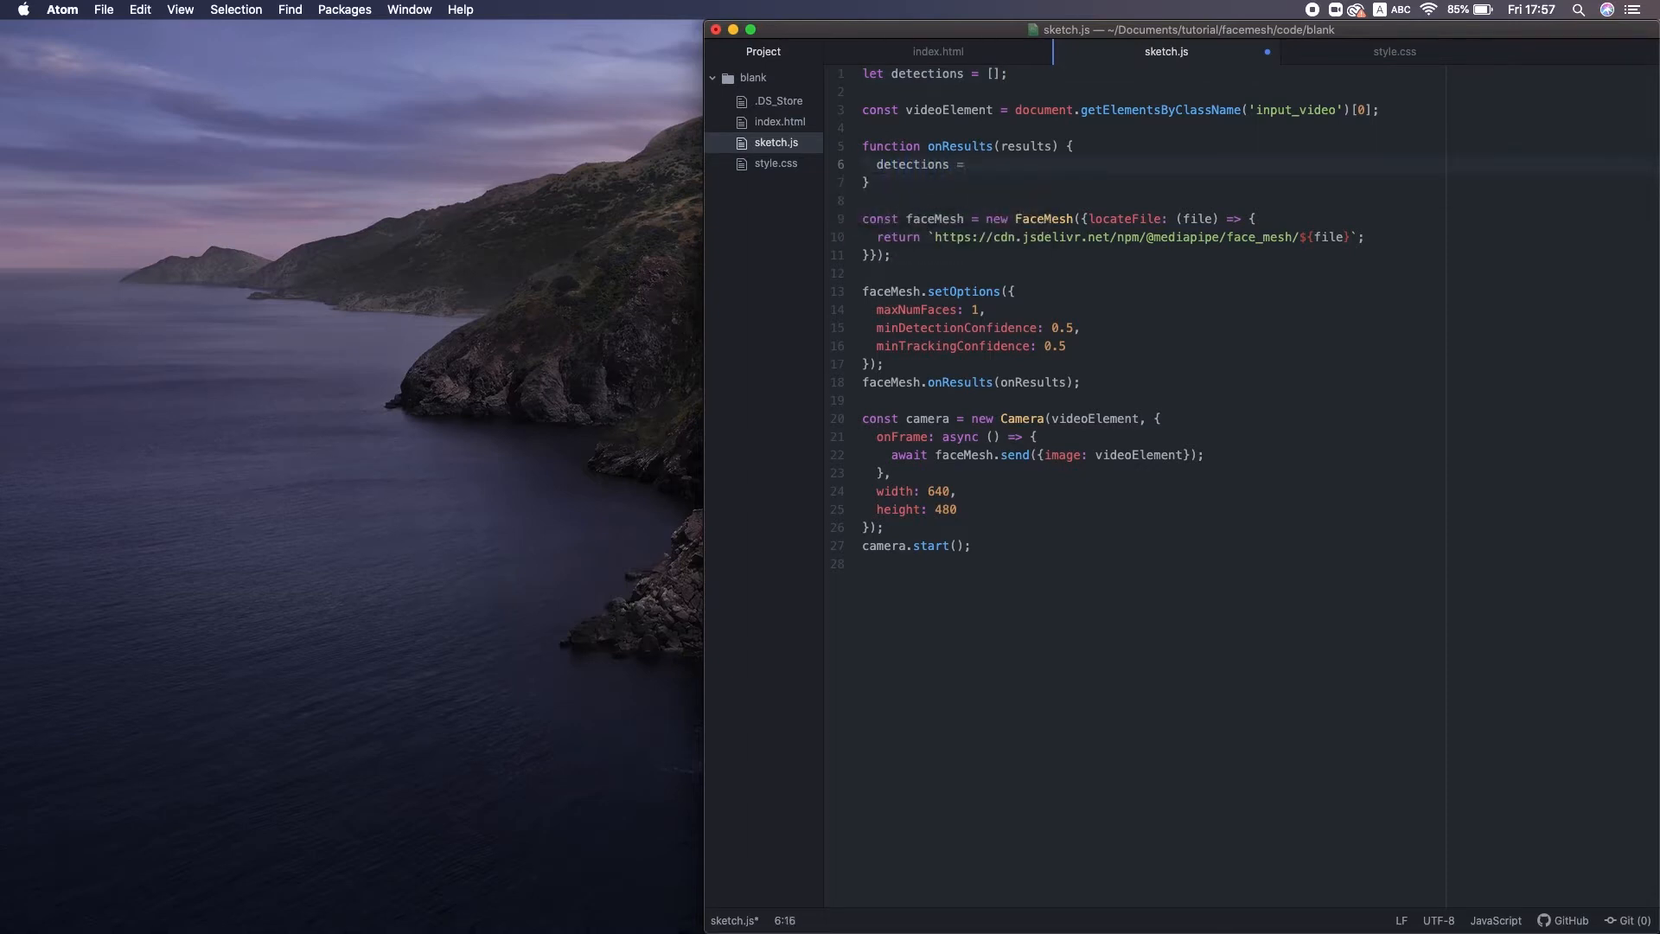
type("result")
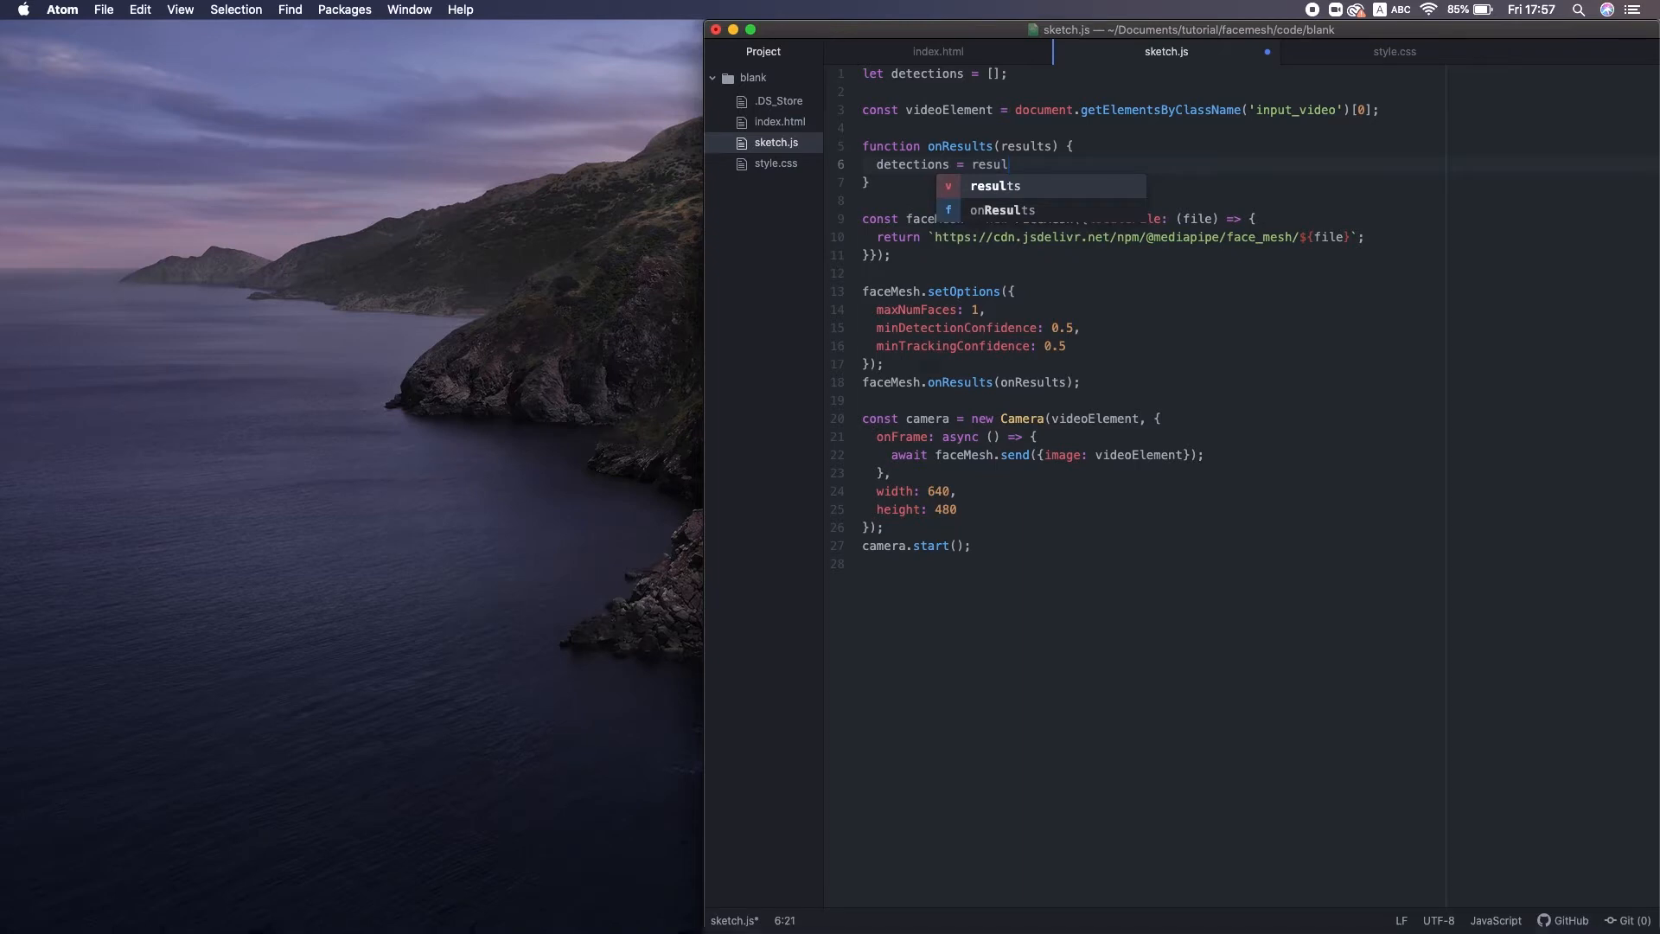
type("s;")
key("Return")
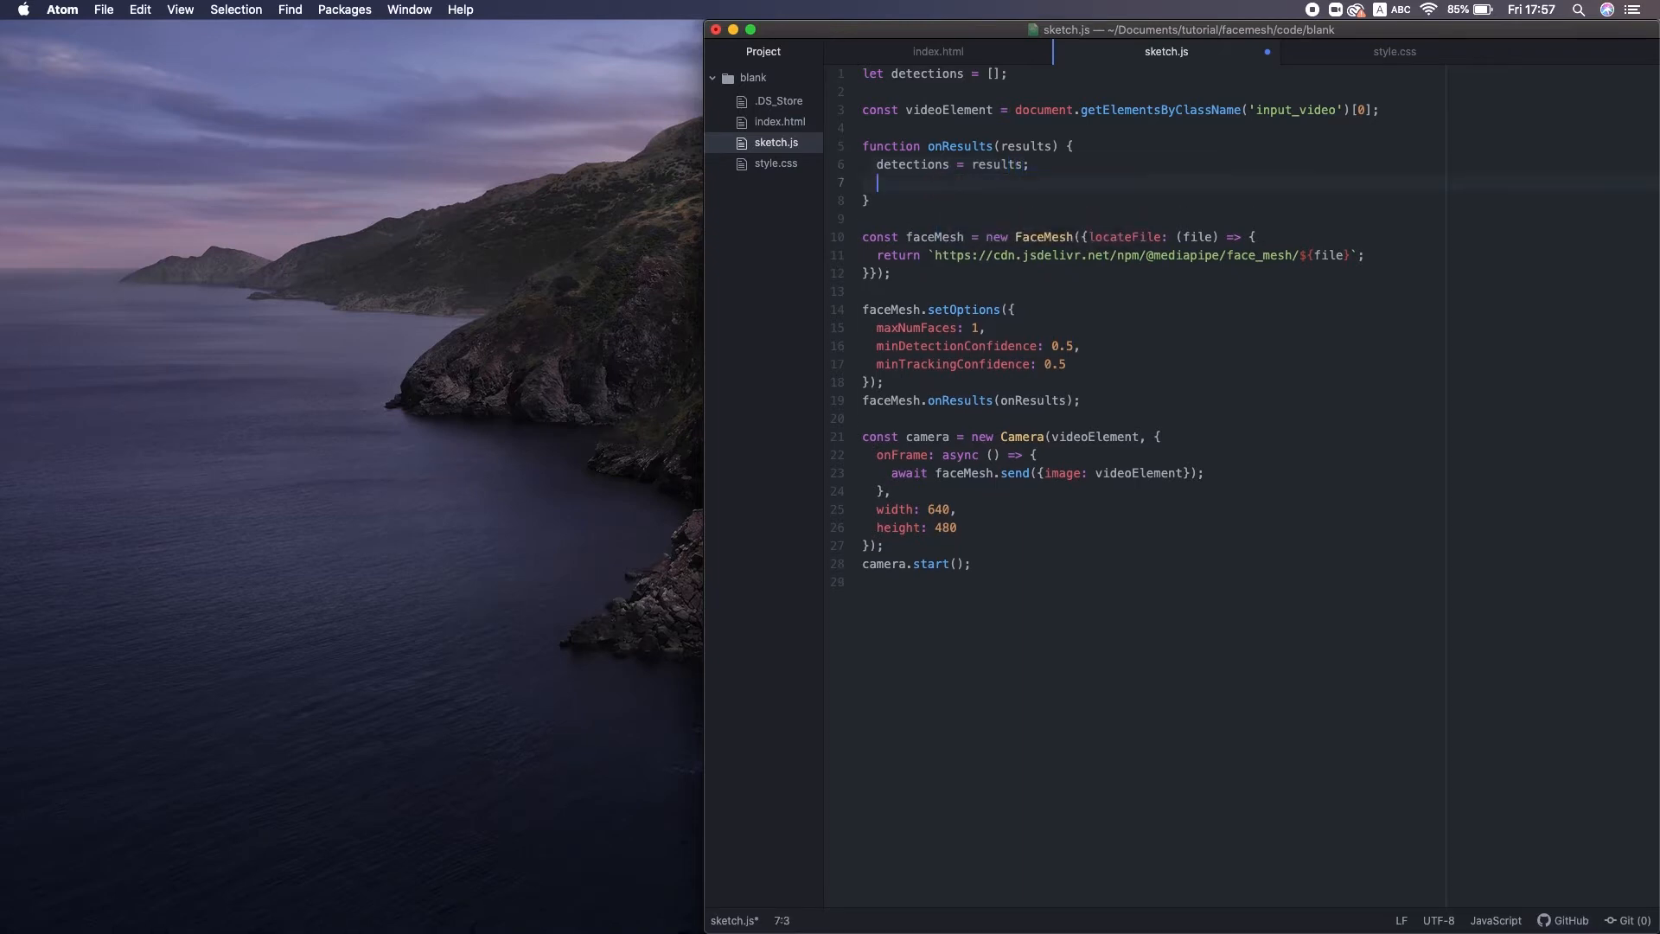
type("console.log")
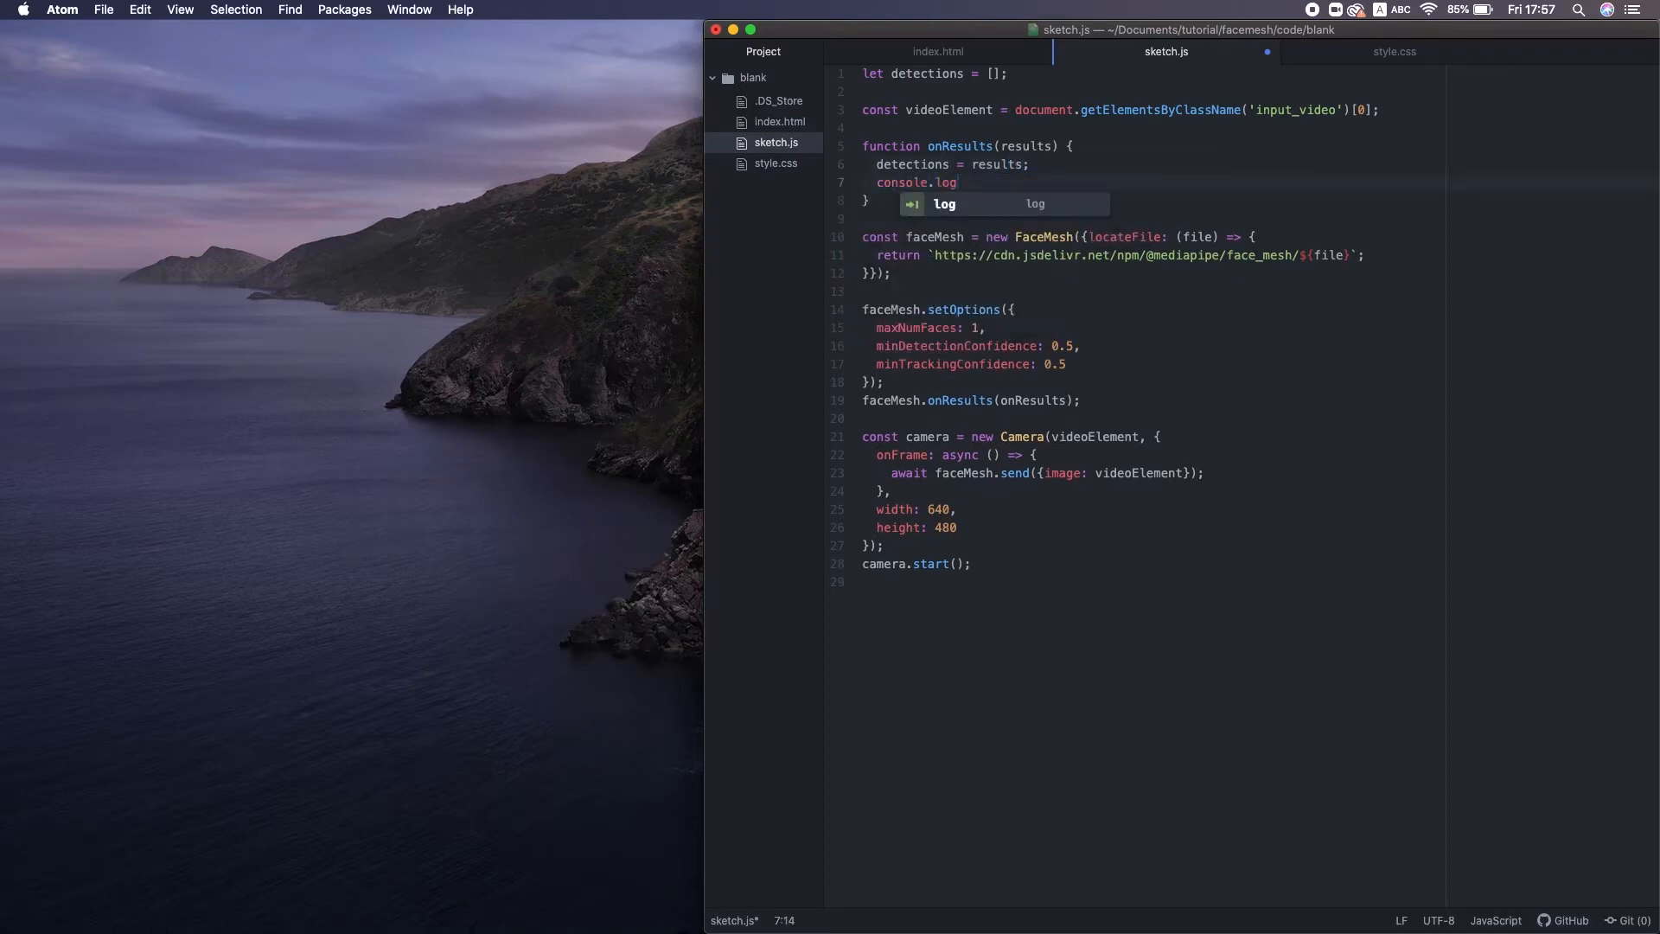
type("(dete")
key("Tab")
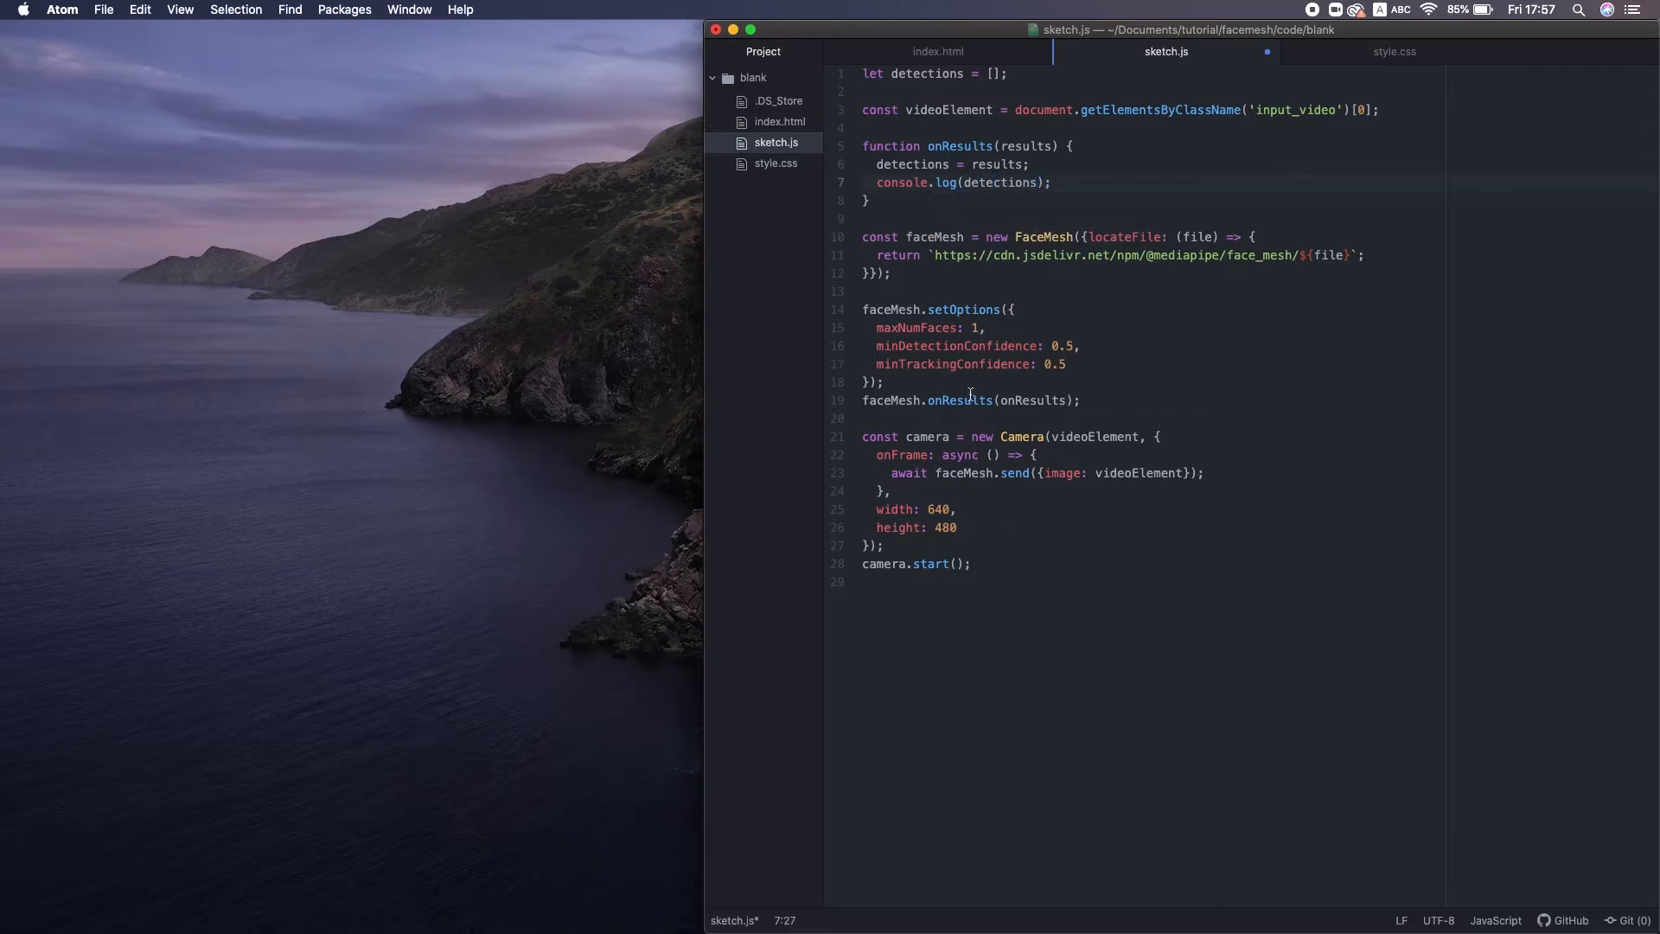
- Rename onResults to gotFaces in both places and save sketch.js
double_click(1032, 400)
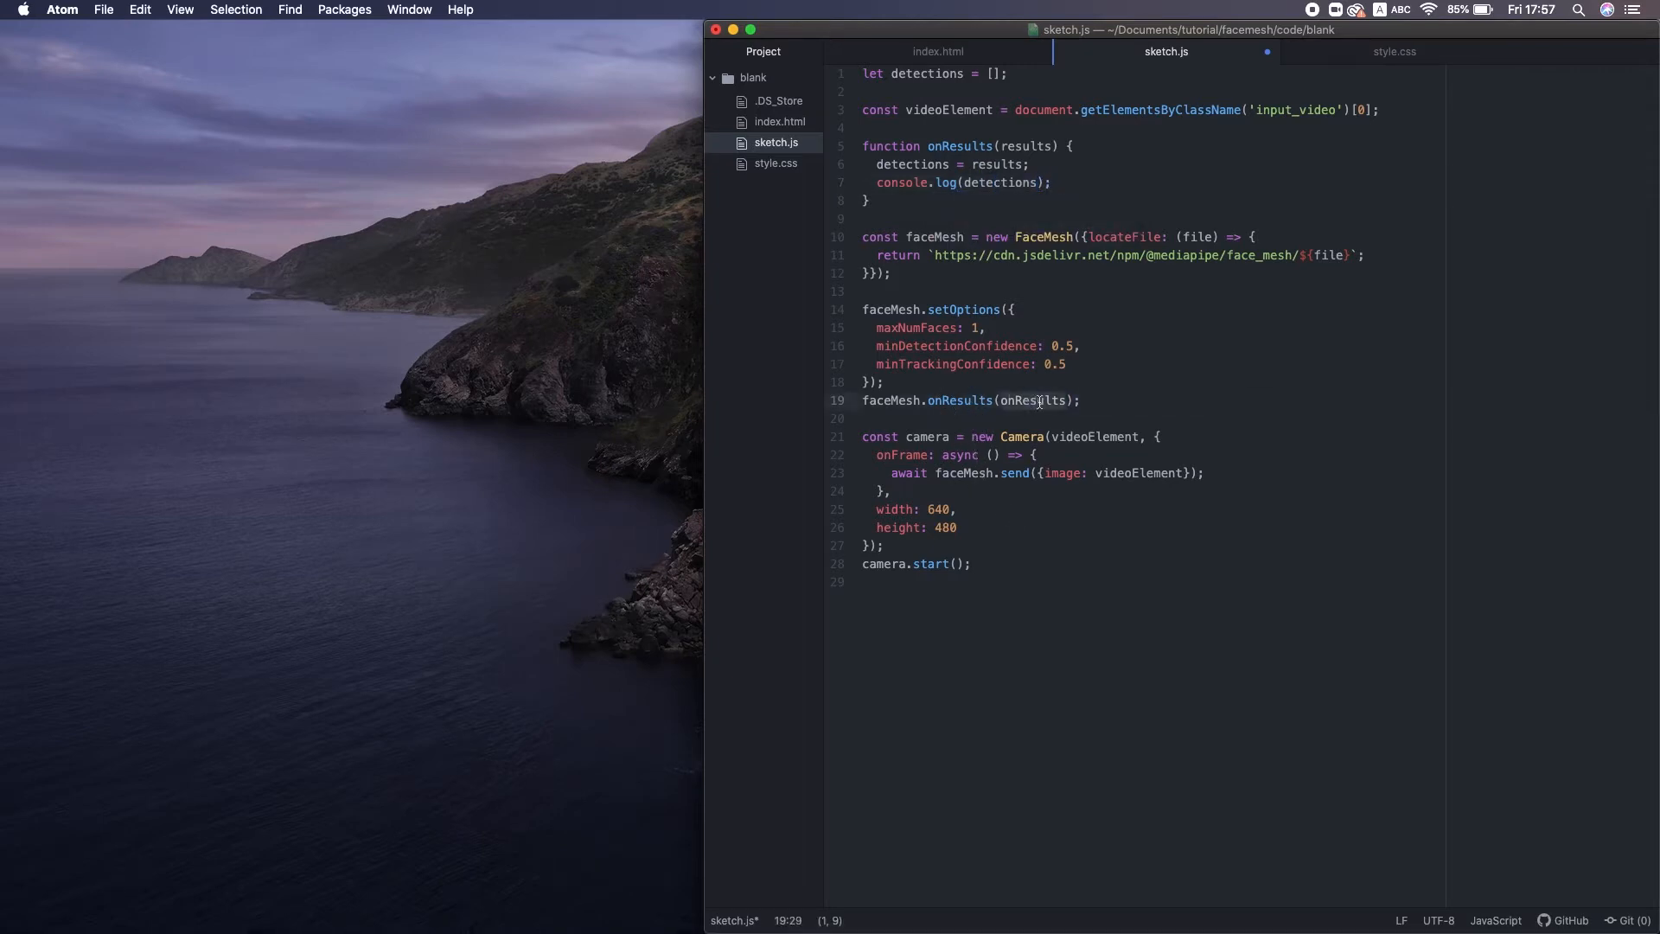
type("got")
type("Fac")
double_click(1034, 399)
key("super+c")
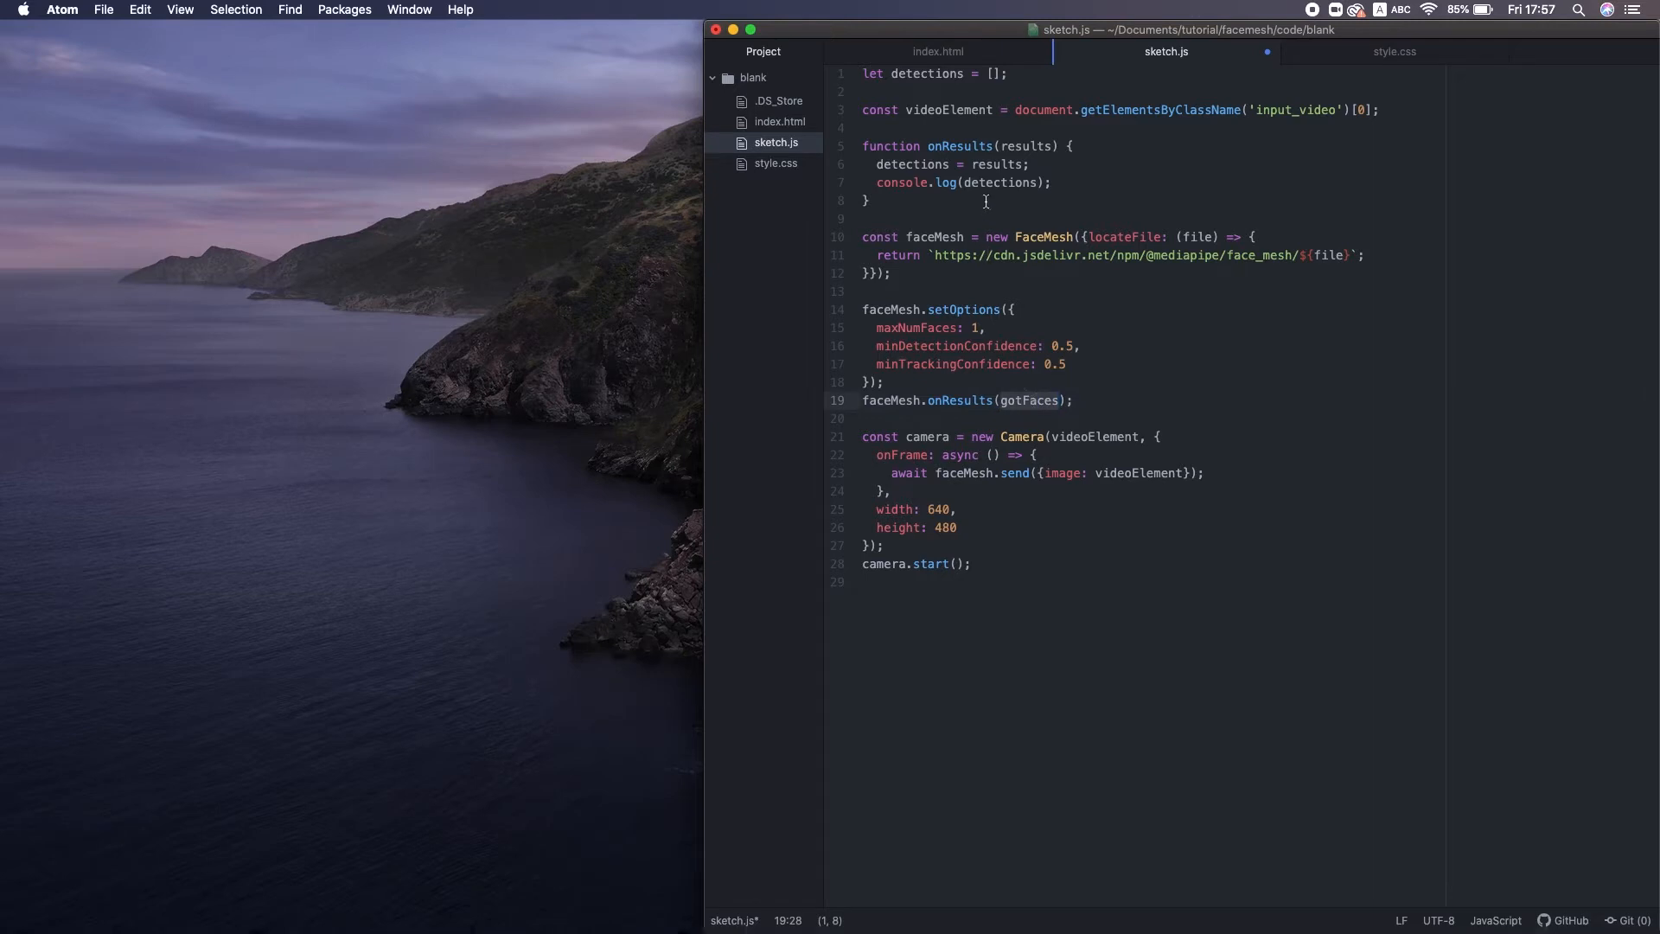
double_click(960, 145)
key("super+v")
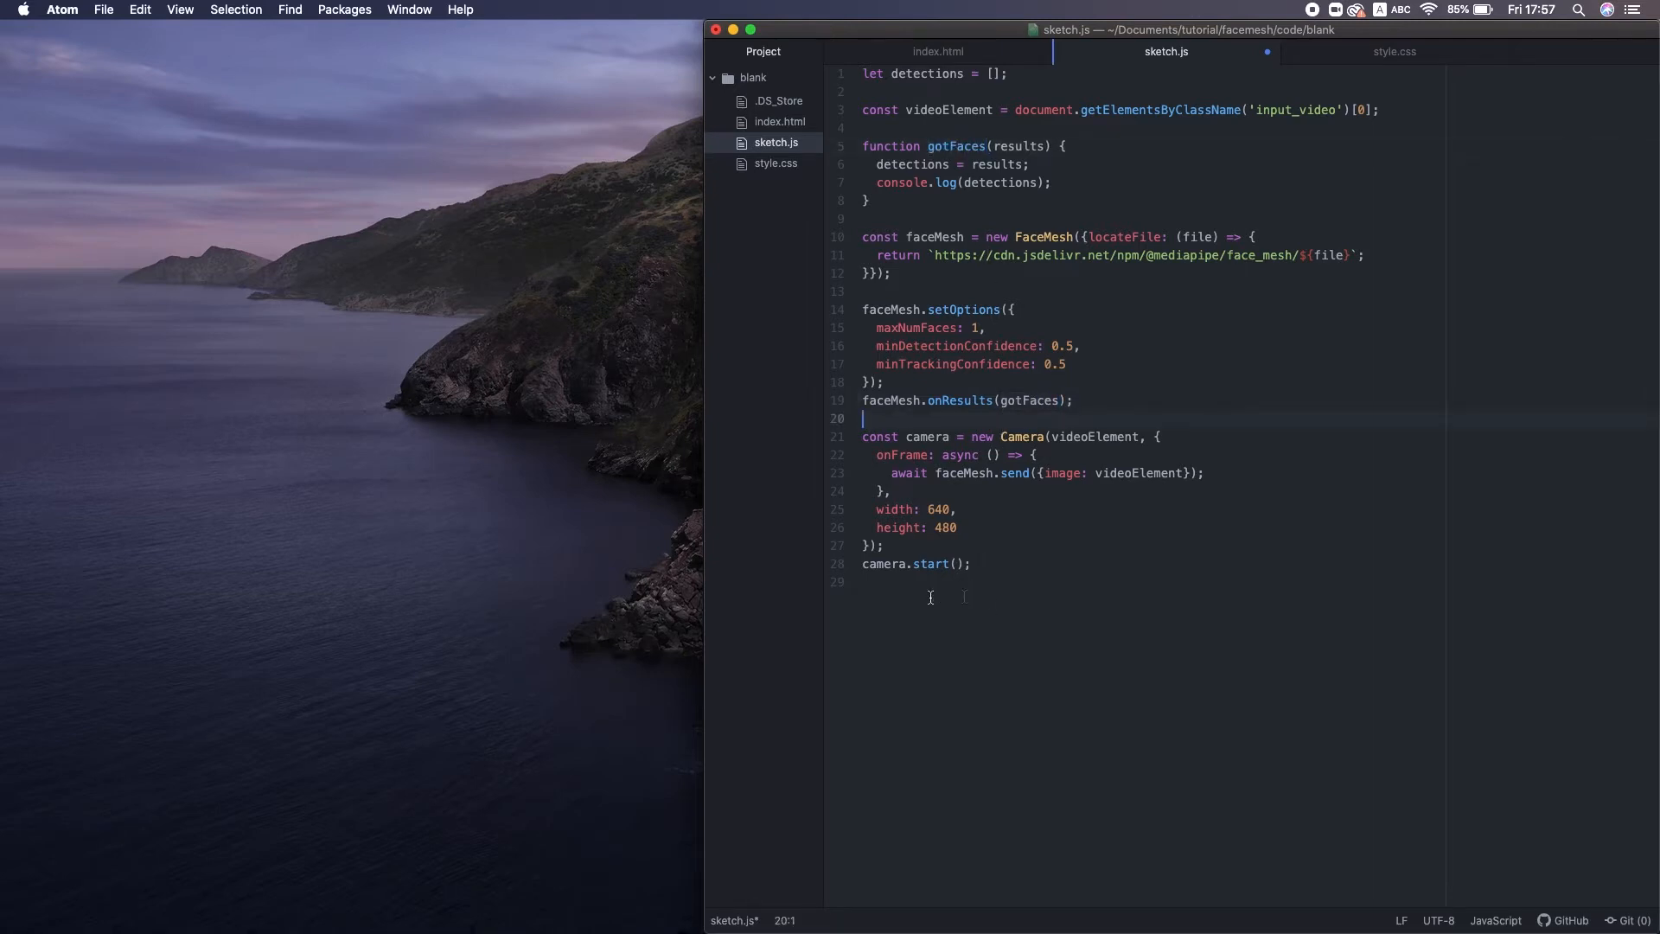
key("super+s")
left_click(754, 482)
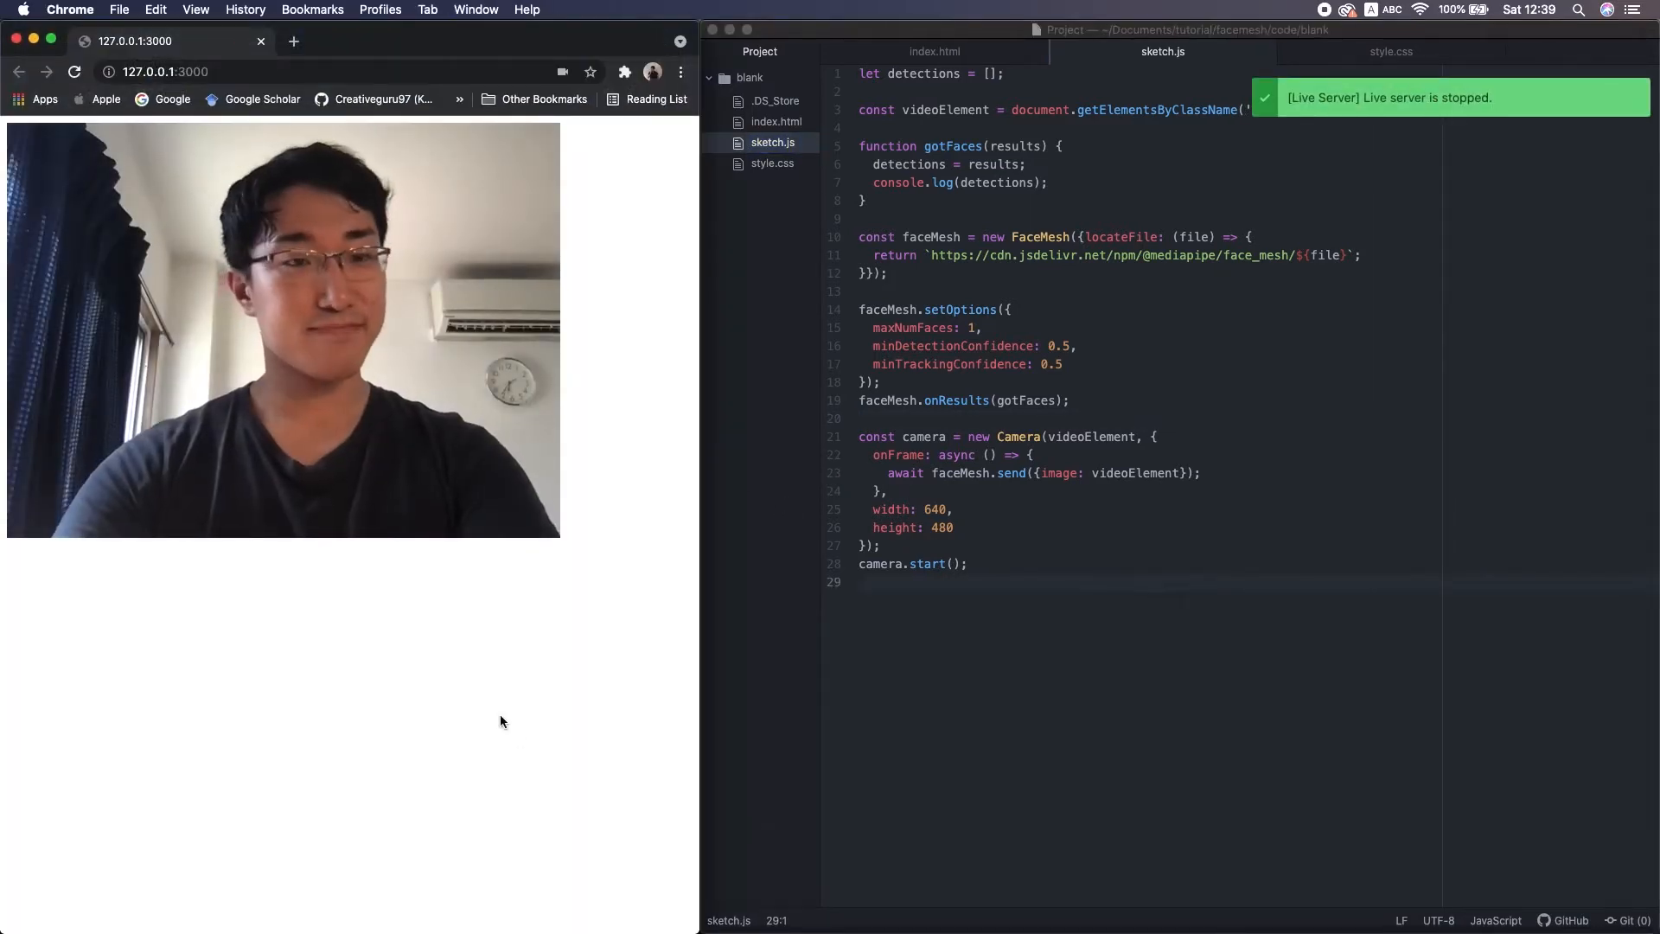
- Expand a logged result in DevTools to multiFaceLandmarks' 468 points with x, y, z, then fold it
key("alt+super+j")
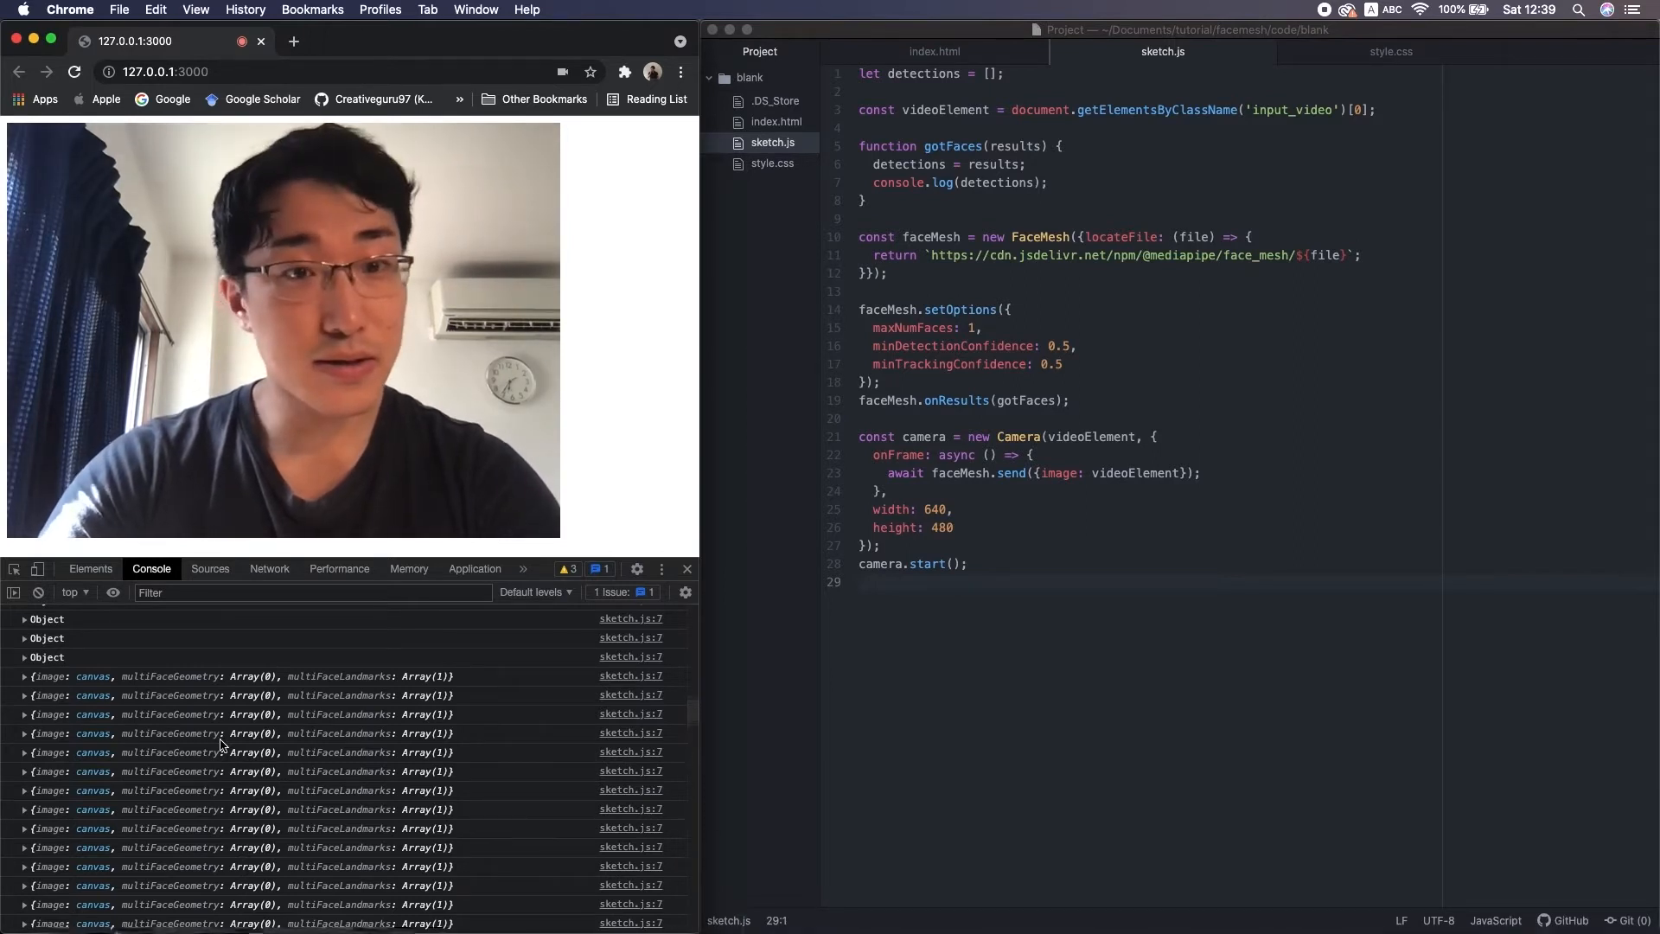
left_click(26, 676)
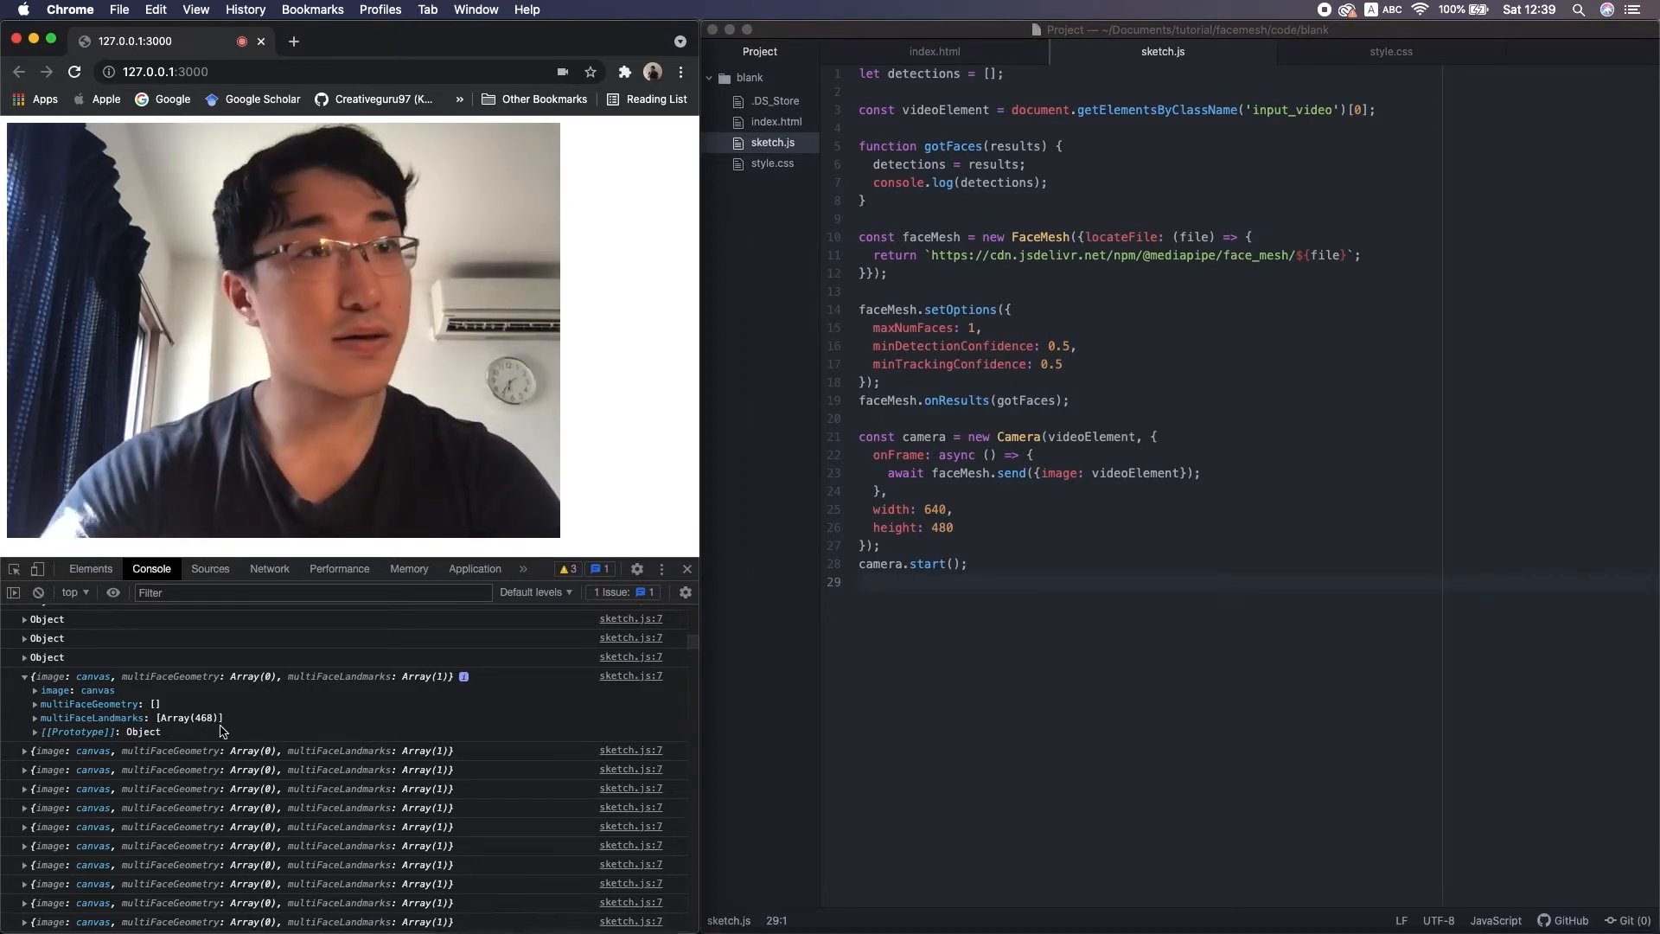
left_click(36, 717)
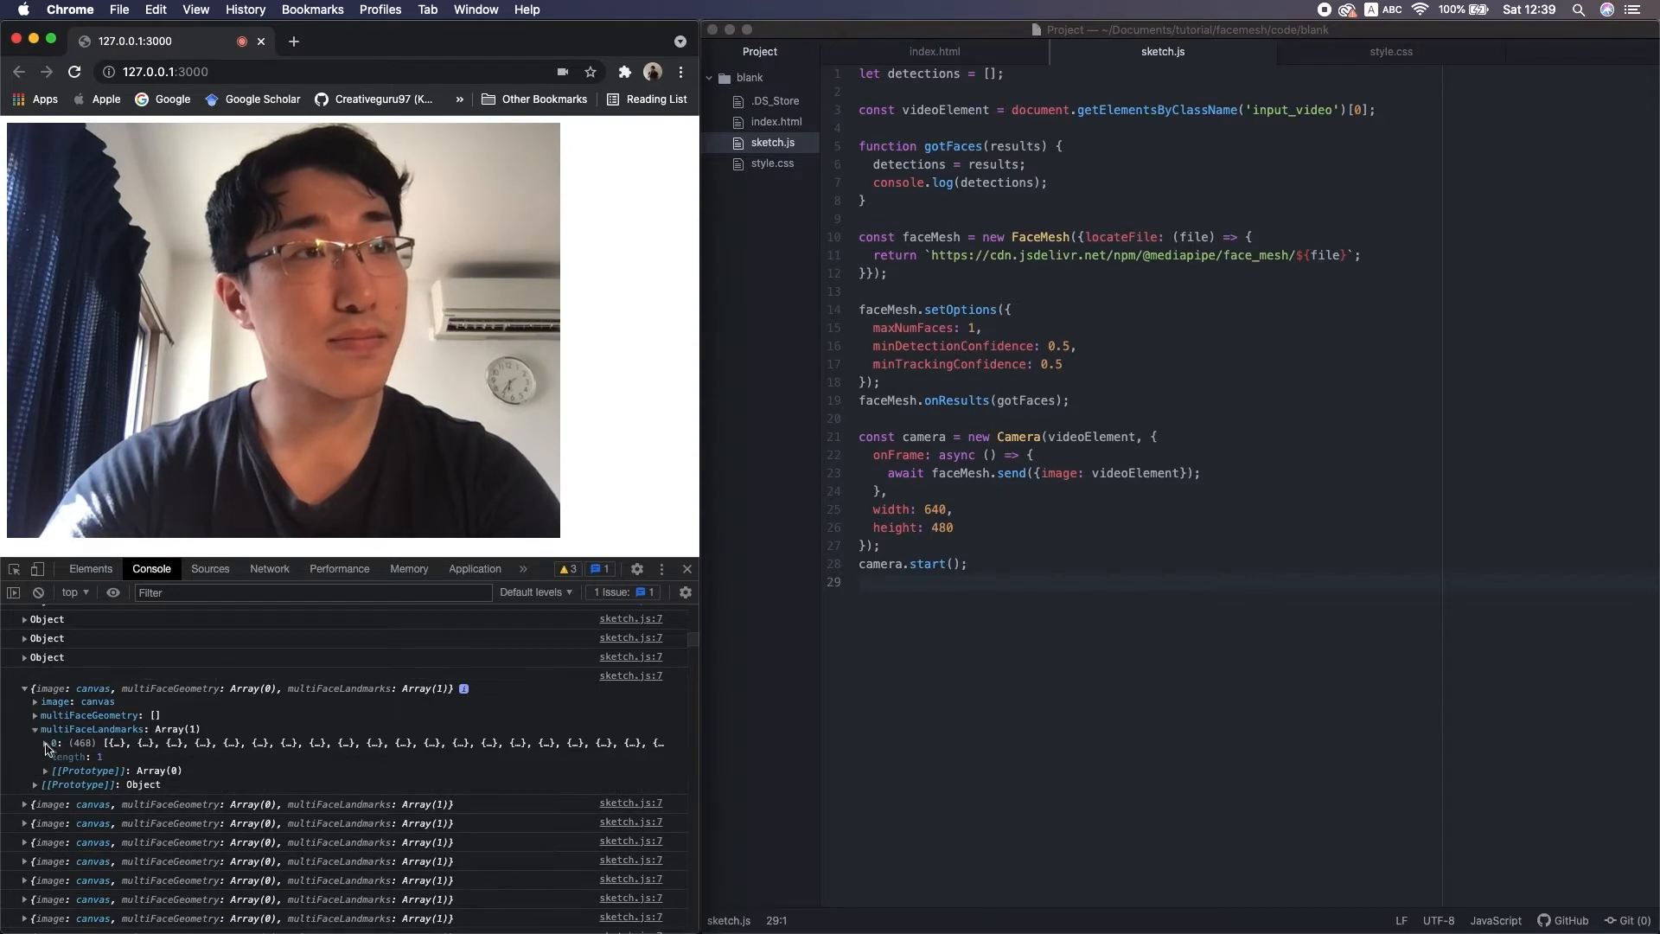
left_click(47, 731)
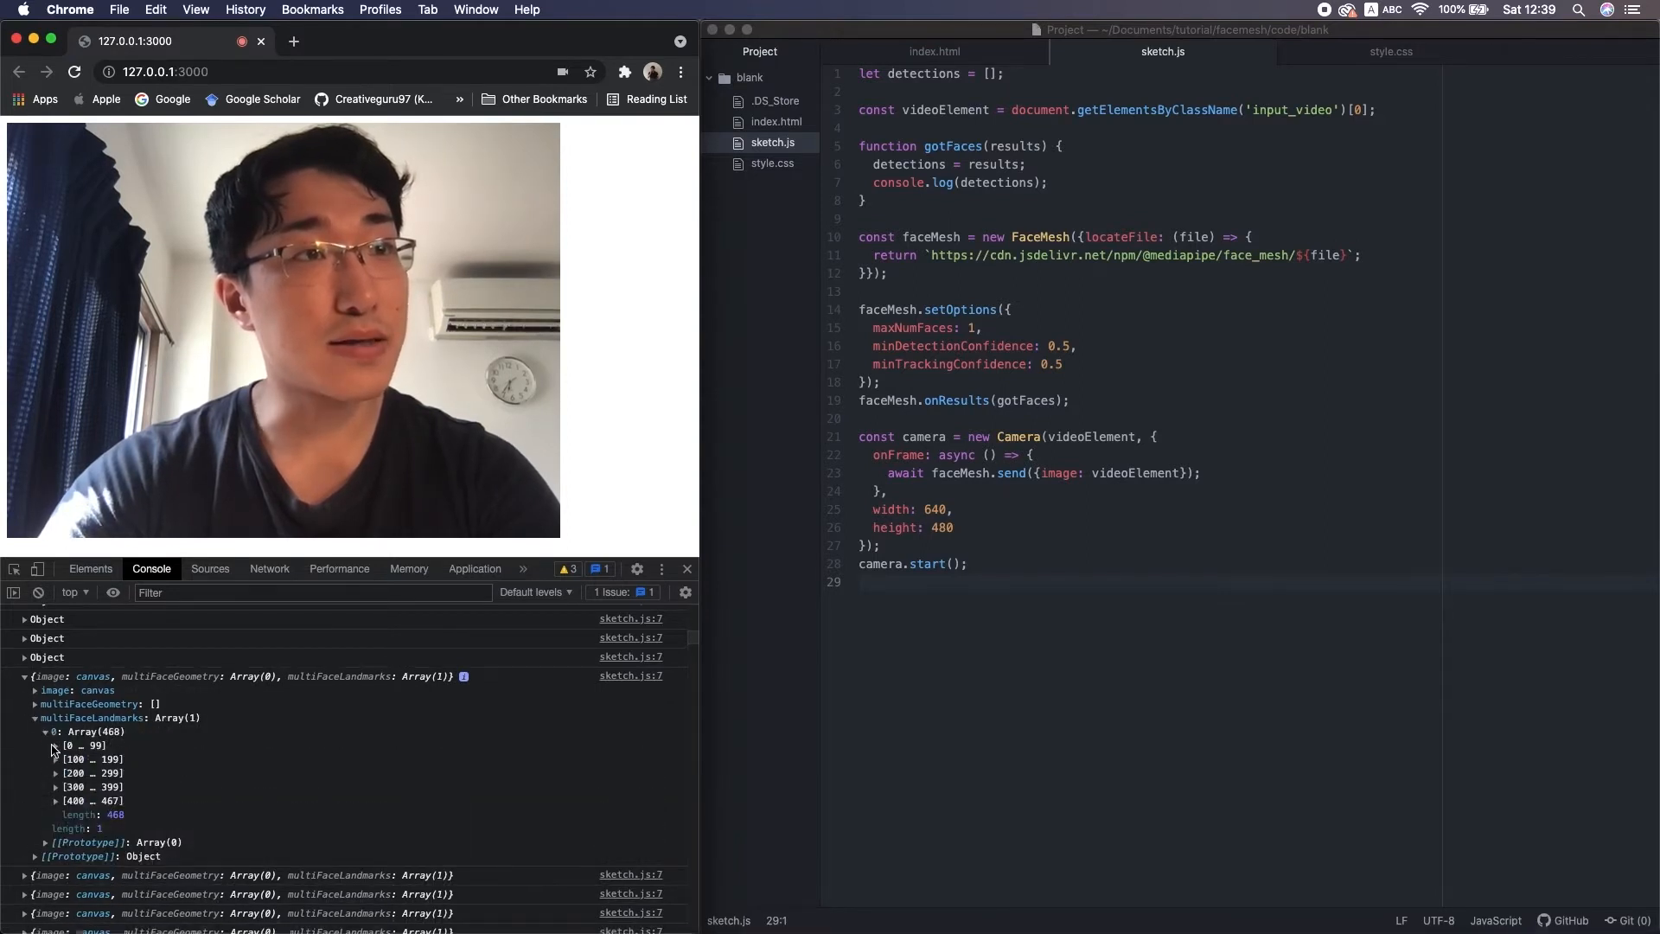
left_click(57, 746)
scroll(135, 825, "down", 1)
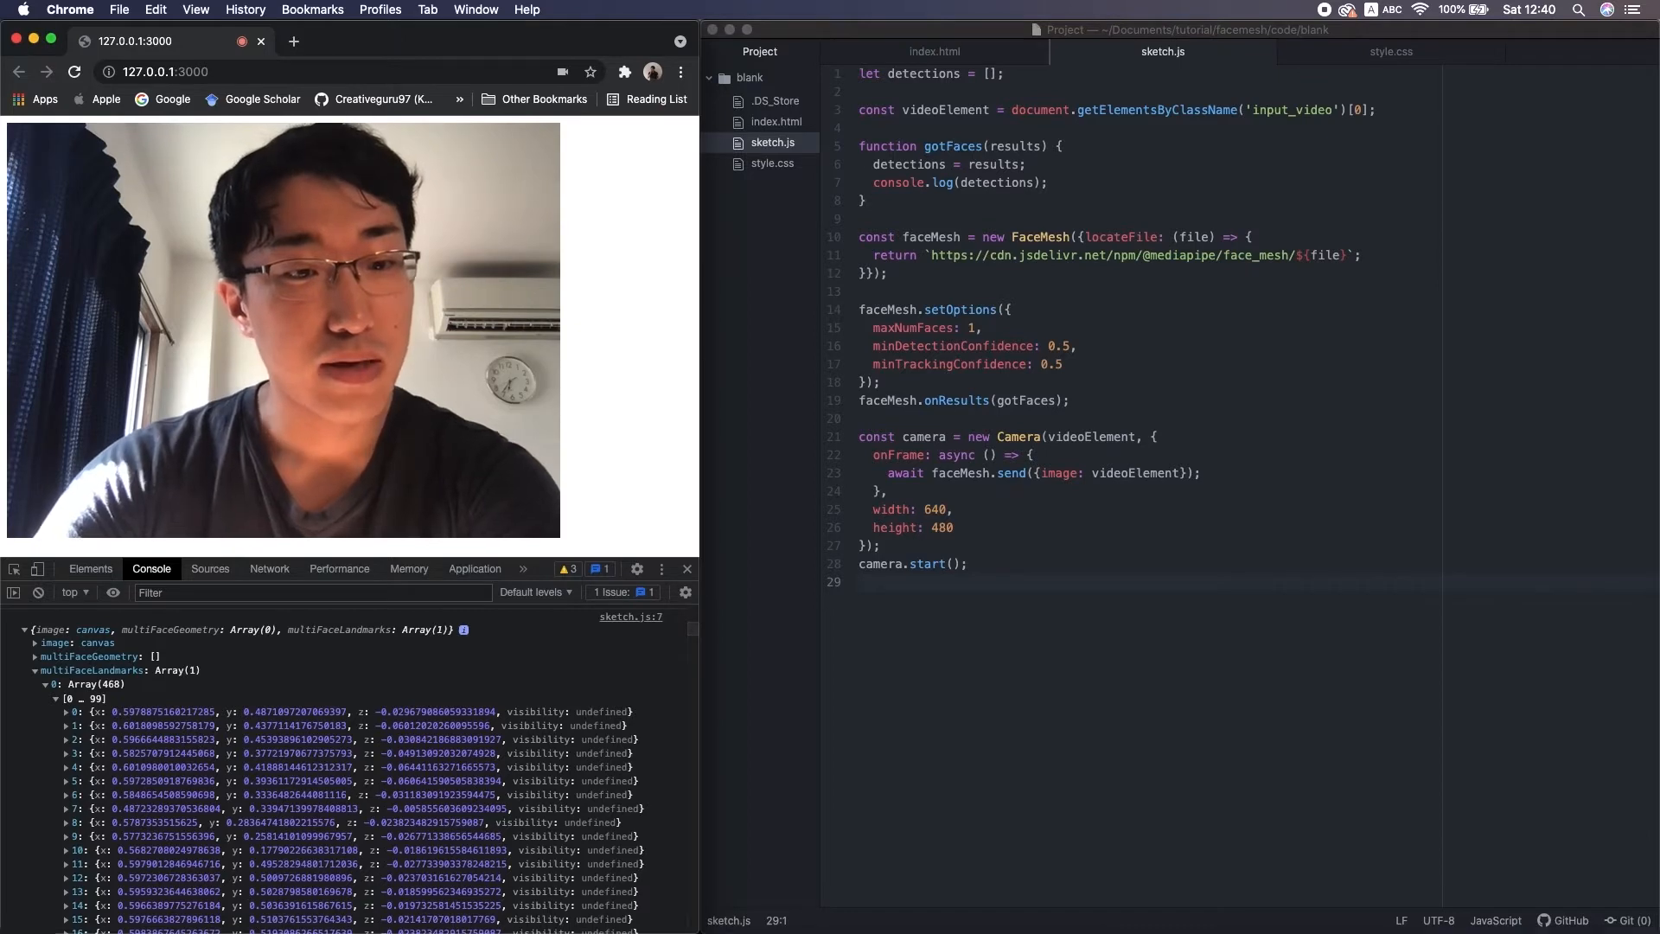
left_click(57, 698)
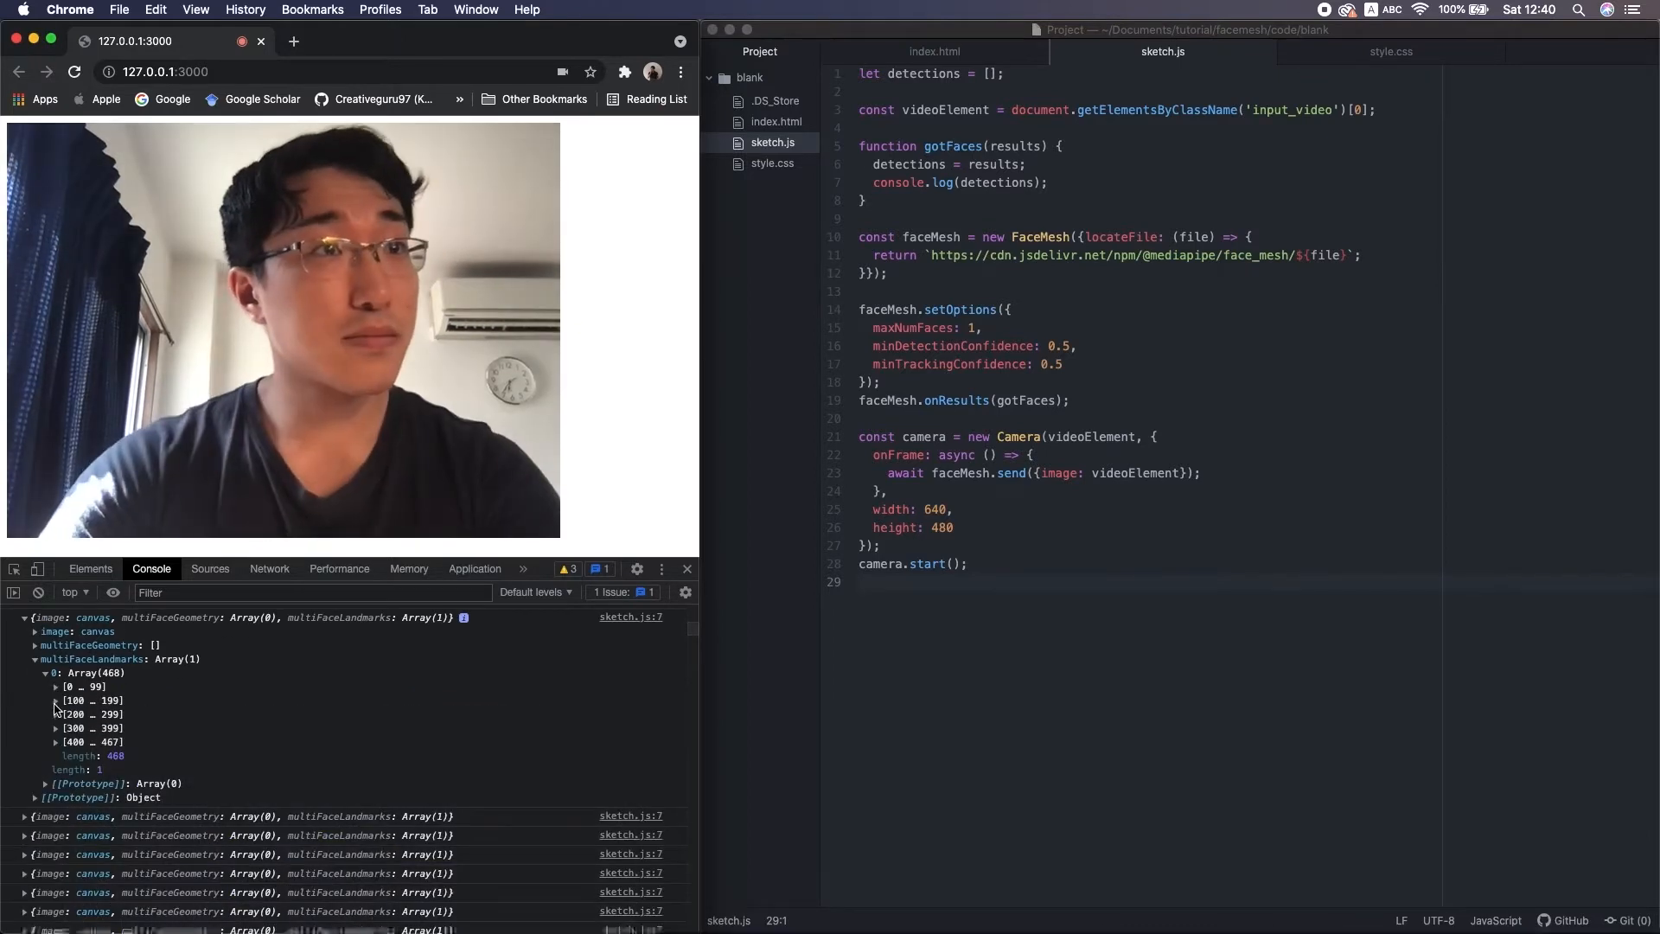
left_click(47, 683)
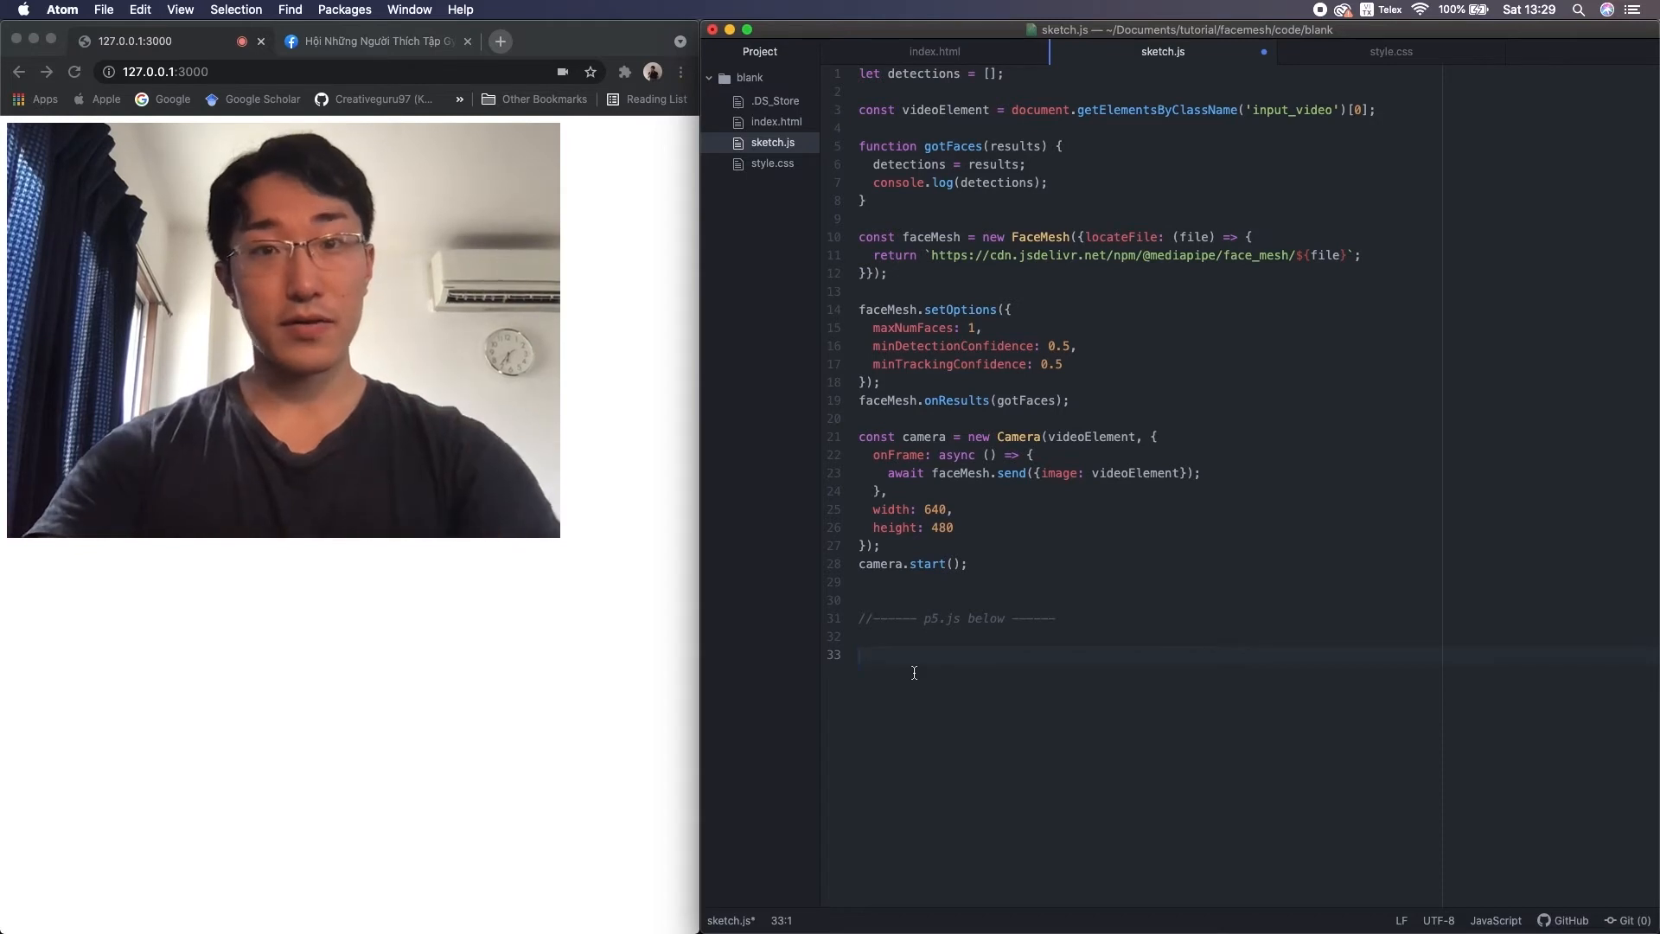
type("let sketch = fun")
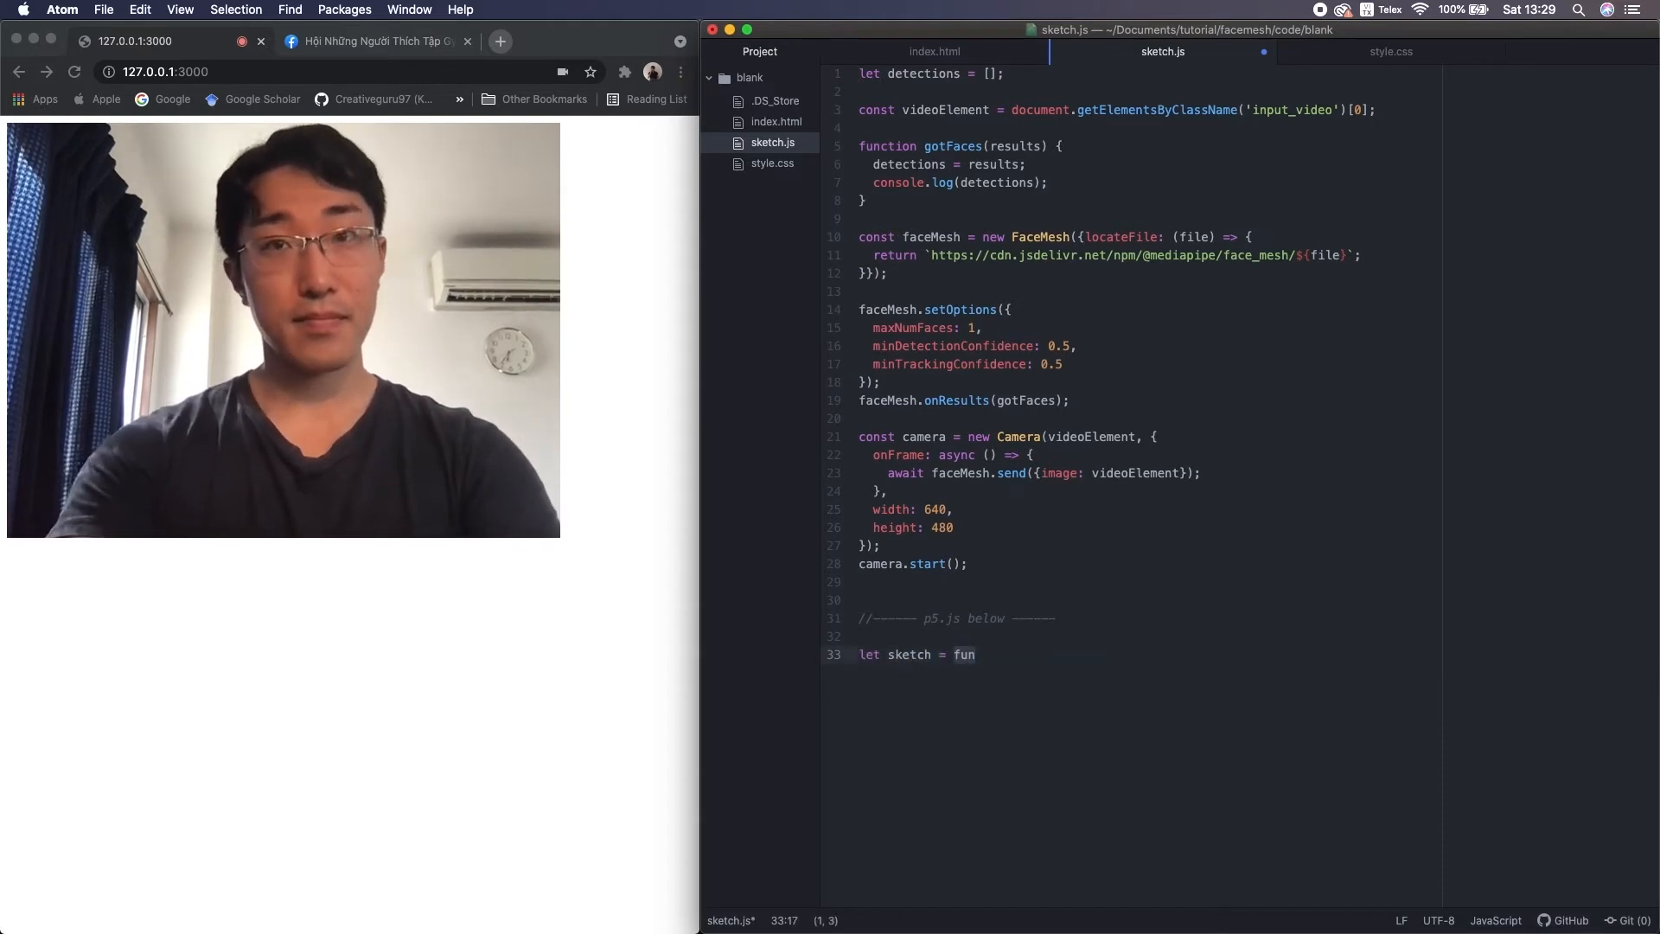
type("ction(p")
- Write the instance-mode sketch with let canvas; and empty p.setup and p.draw functions
key("BackSpace")
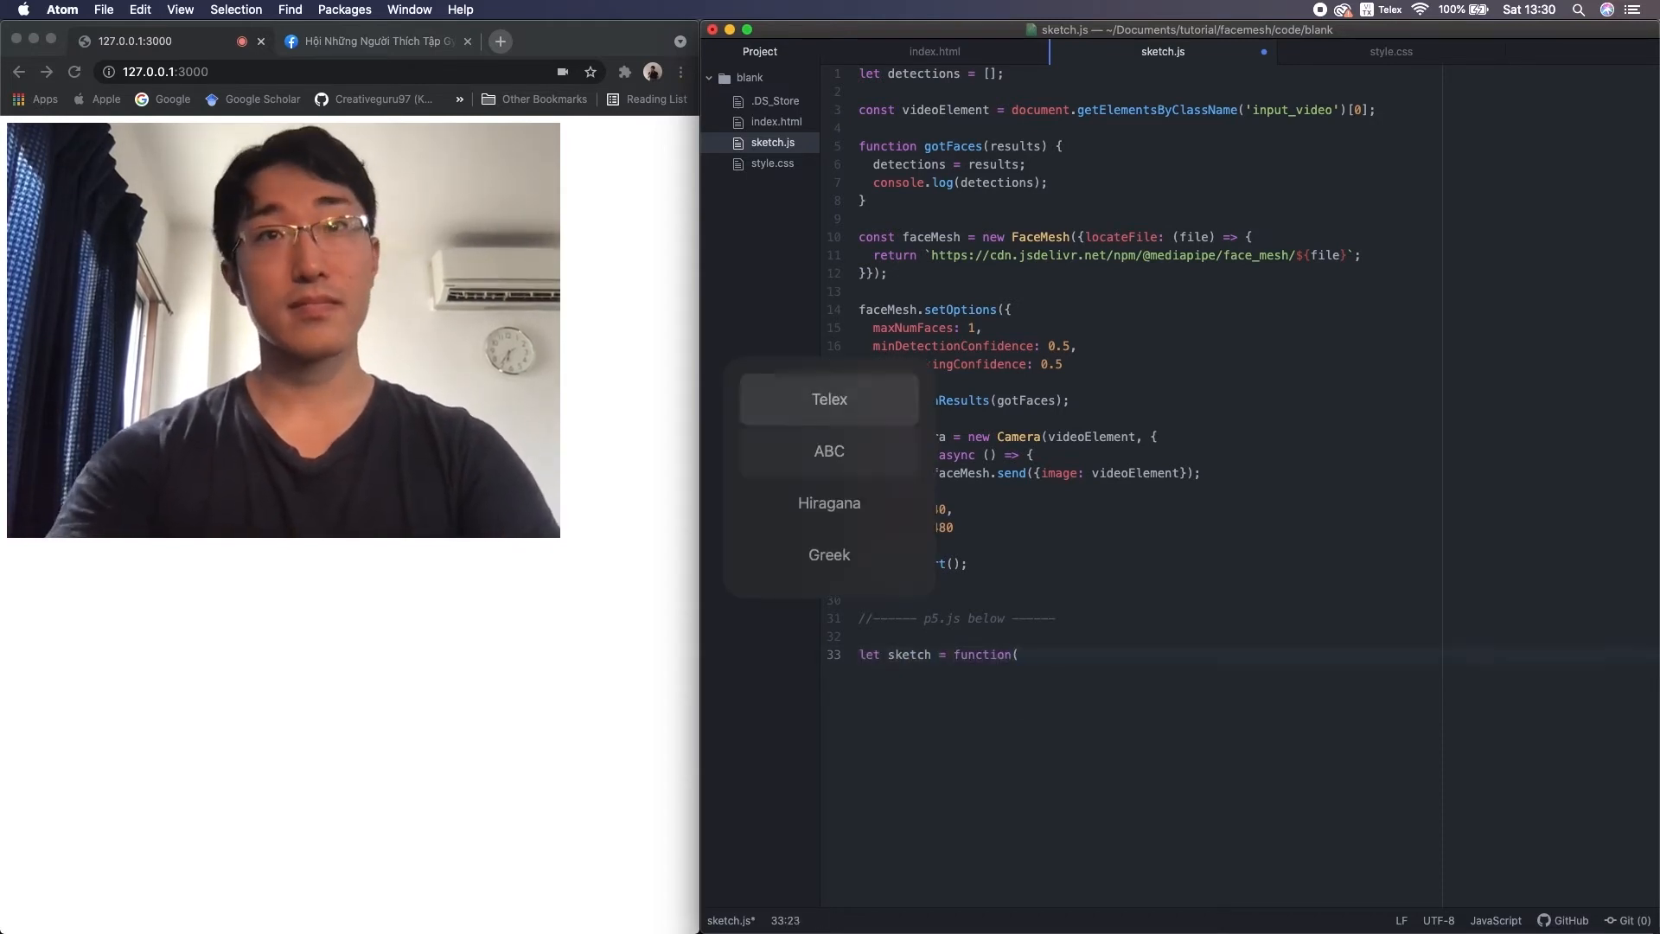
key("ctrl+space")
type("can")
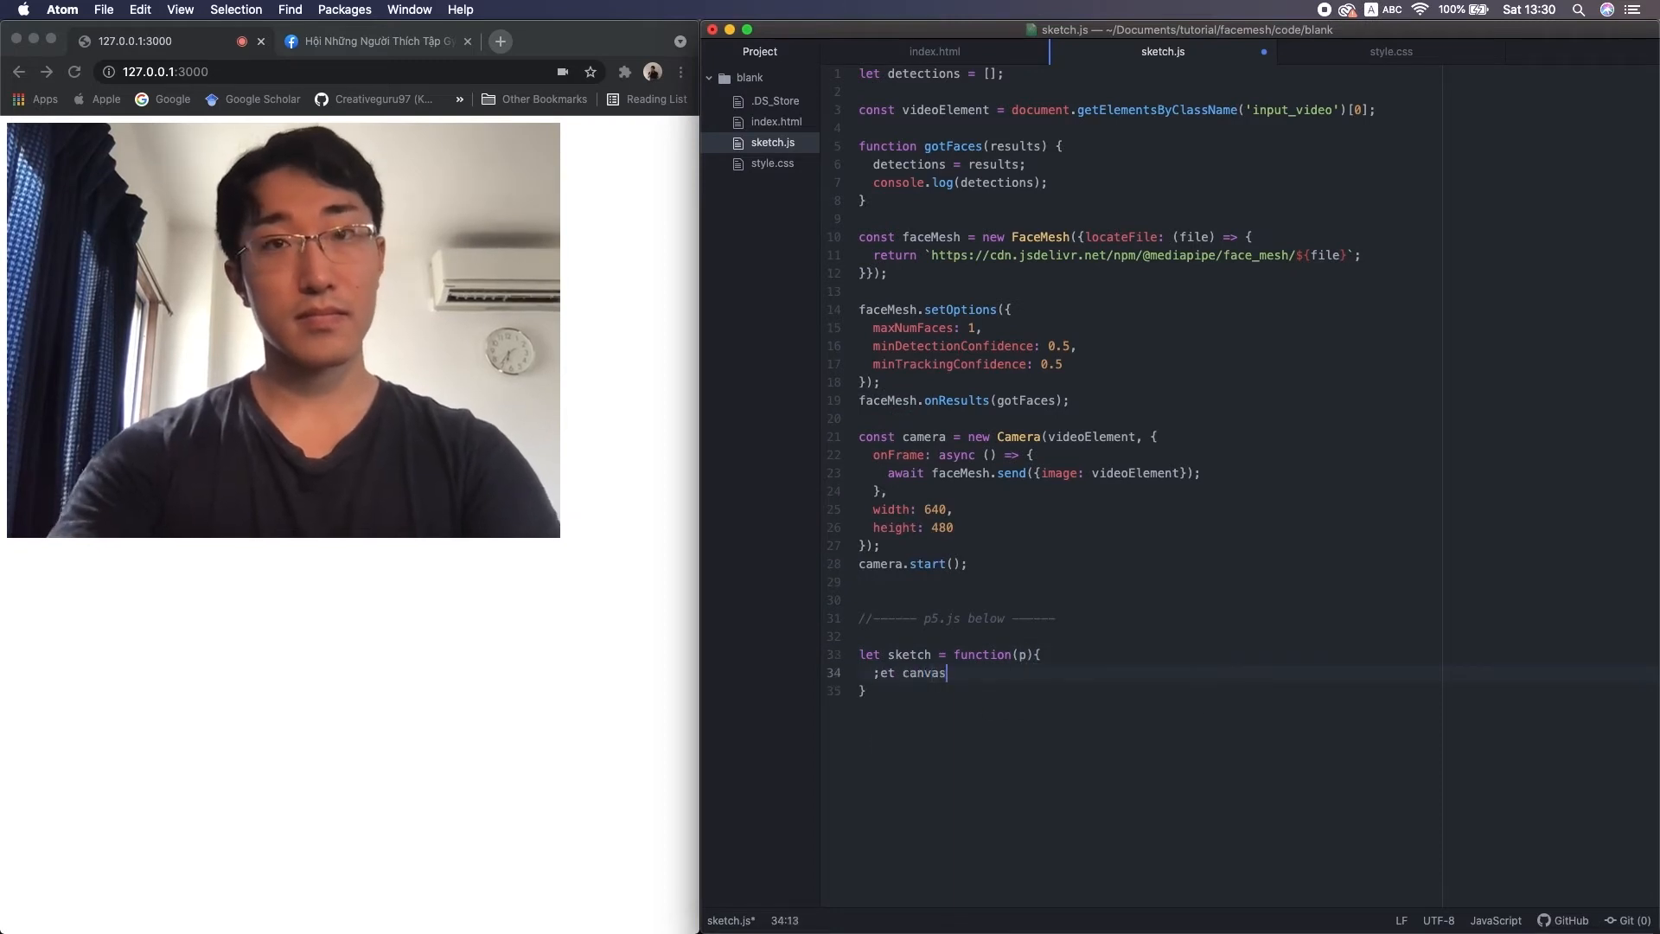
key("BackSpace")
key("BackSpace")
key("BackSpace")
type("let canvas;")
key("Return")
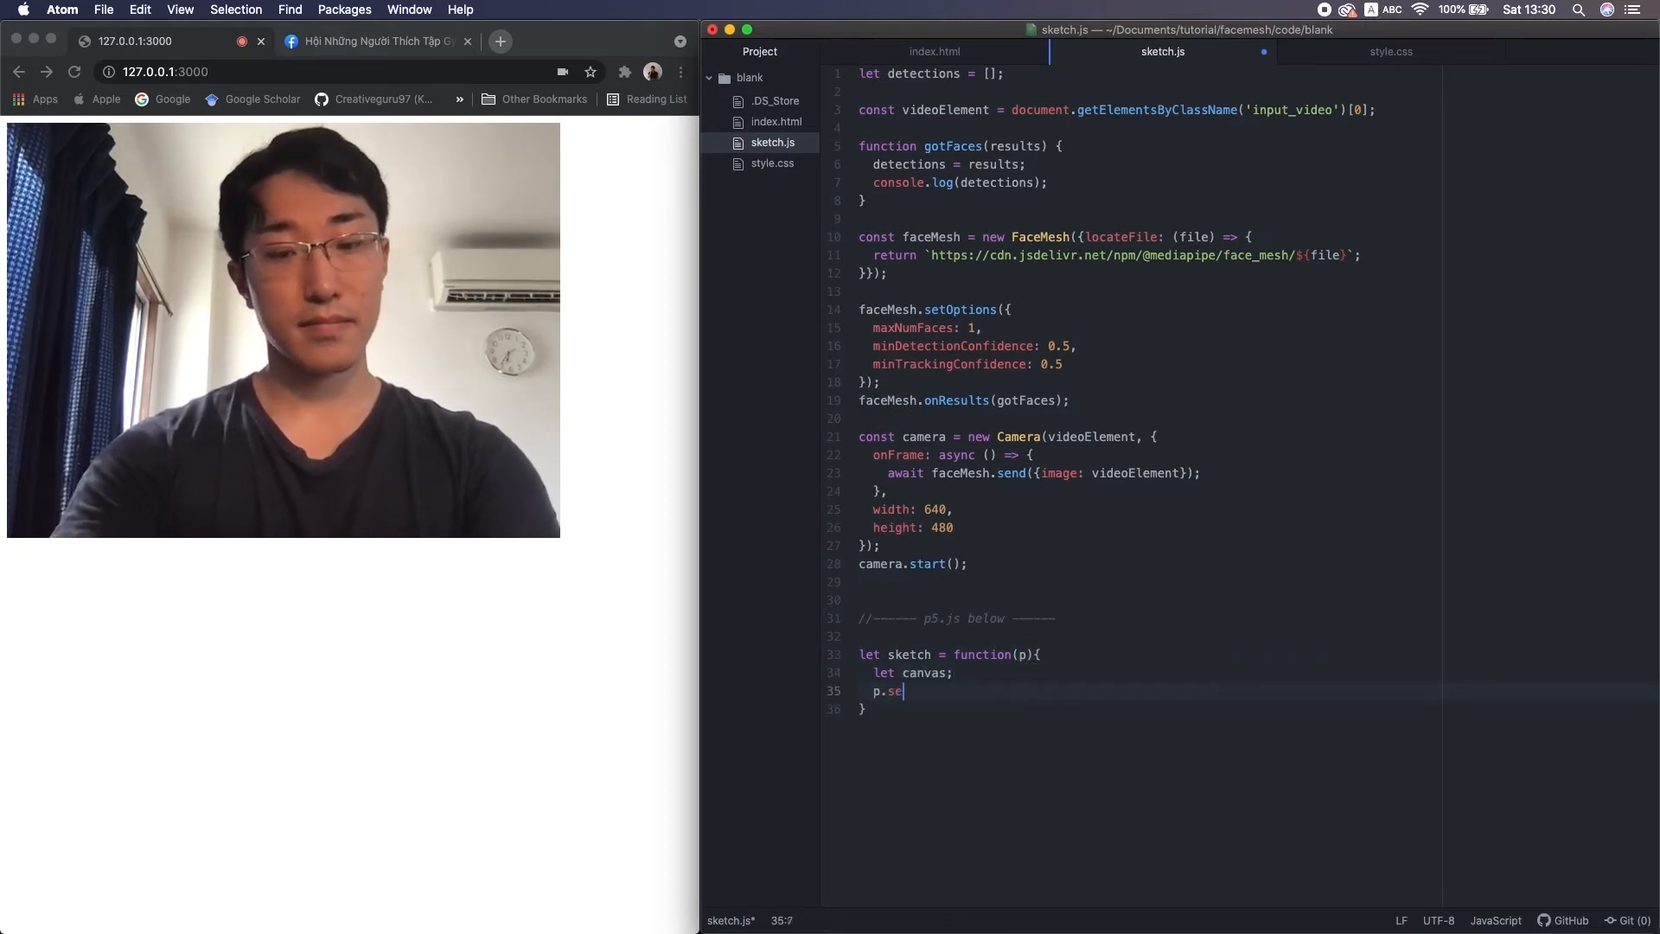
type("p.setup = function(){")
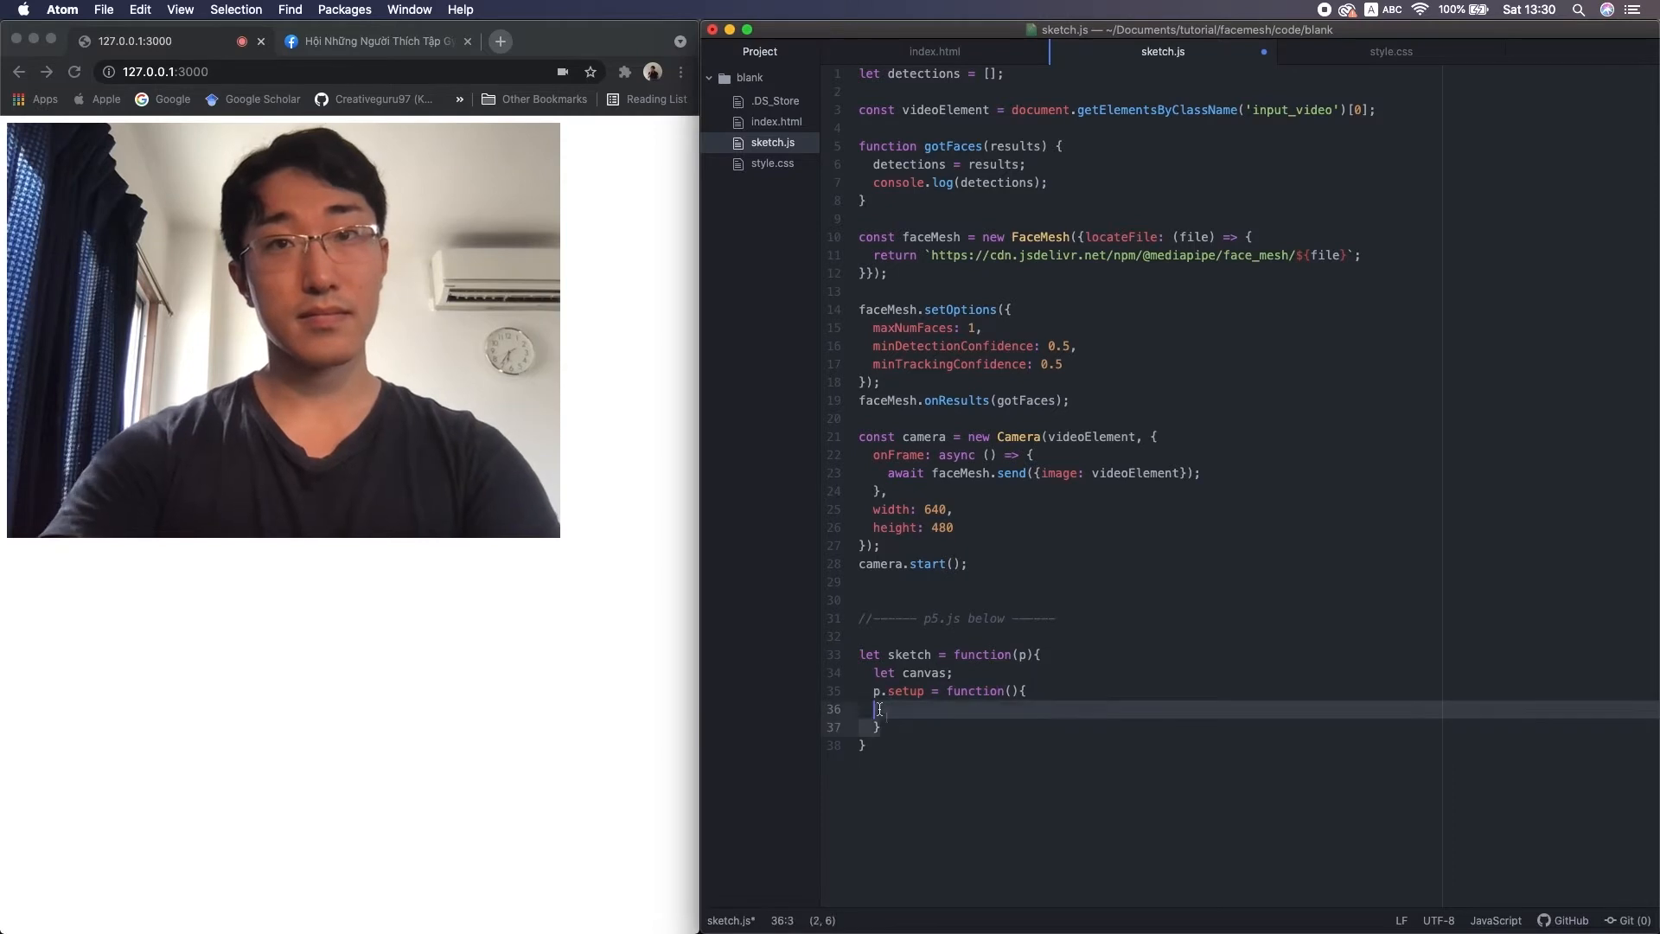
key("Down")
key("Down")
key("Return")
key("Return")
type("p.draw = function(){")
key("Return")
key("Escape")
key("Down")
key("Down")
key("Down")
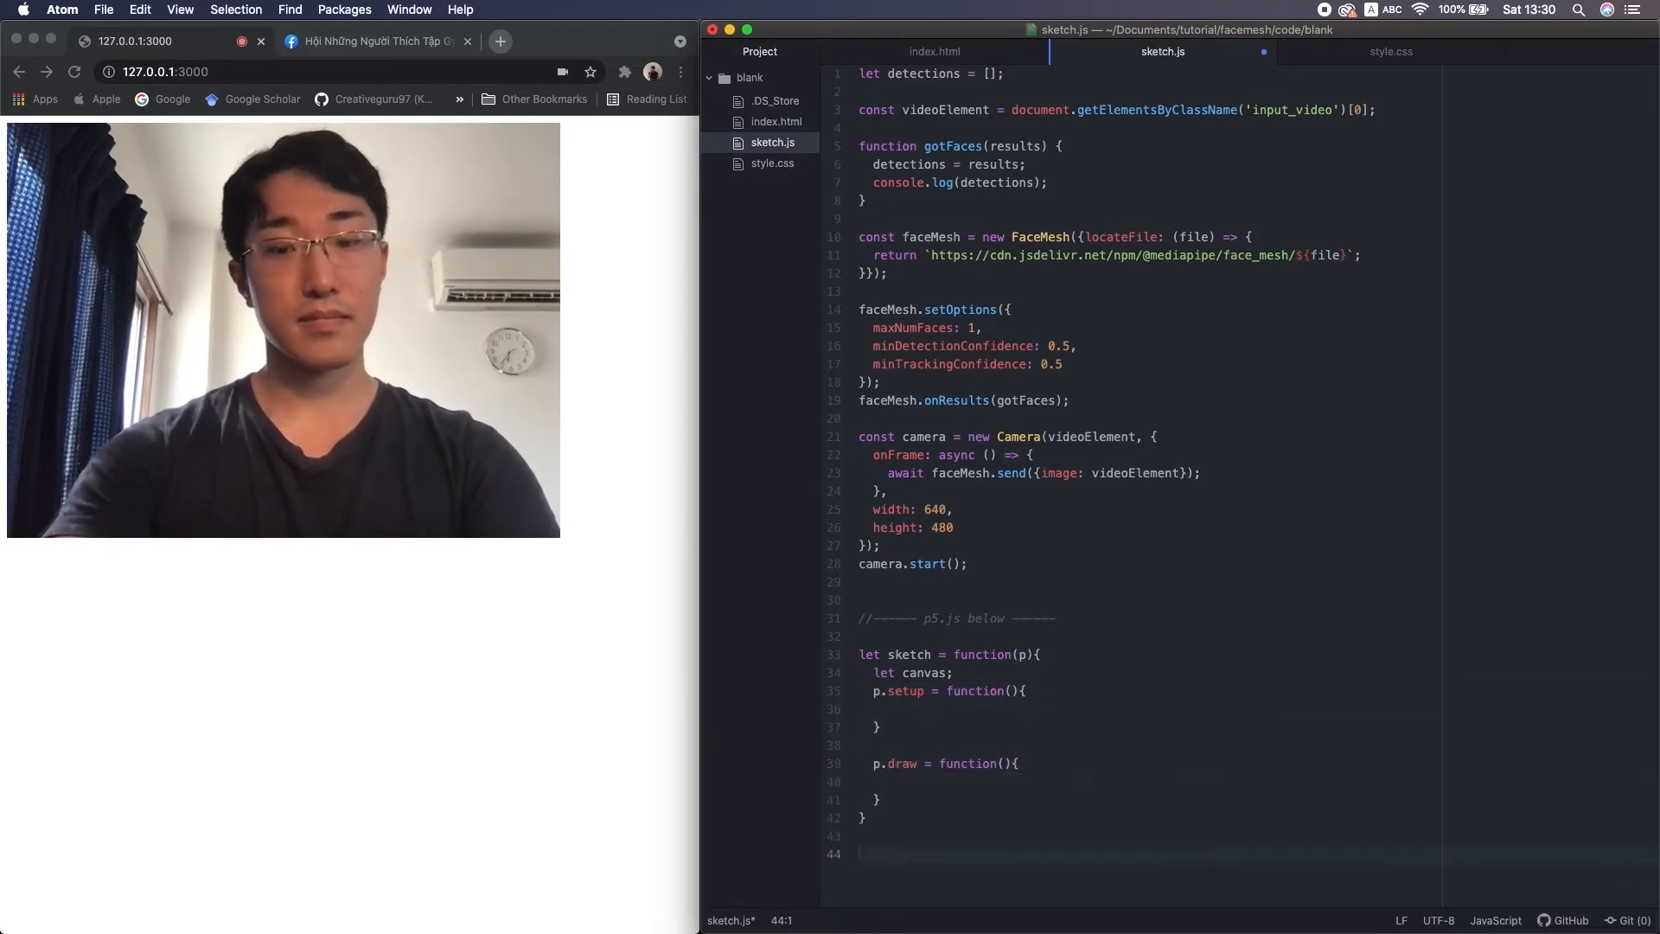
key("Return")
key("Return")
type("let myp5 = new p5")
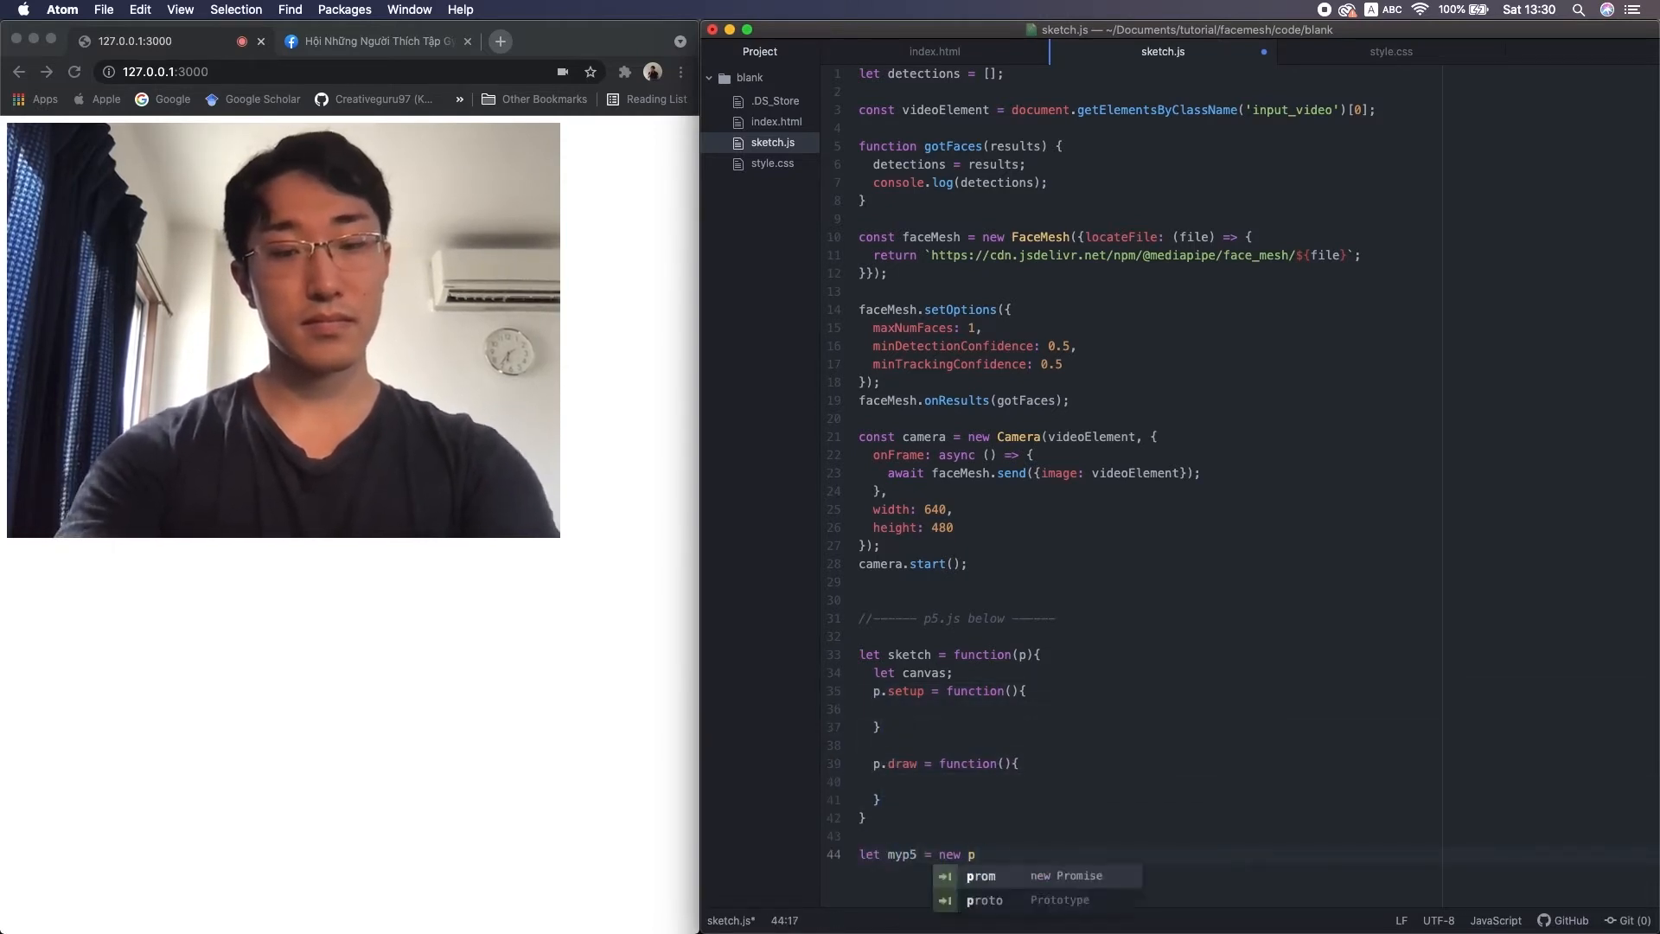
type("sketch")
- Launch it with let myp5 = new p5(sketch);
double_click(999, 853)
type("(")
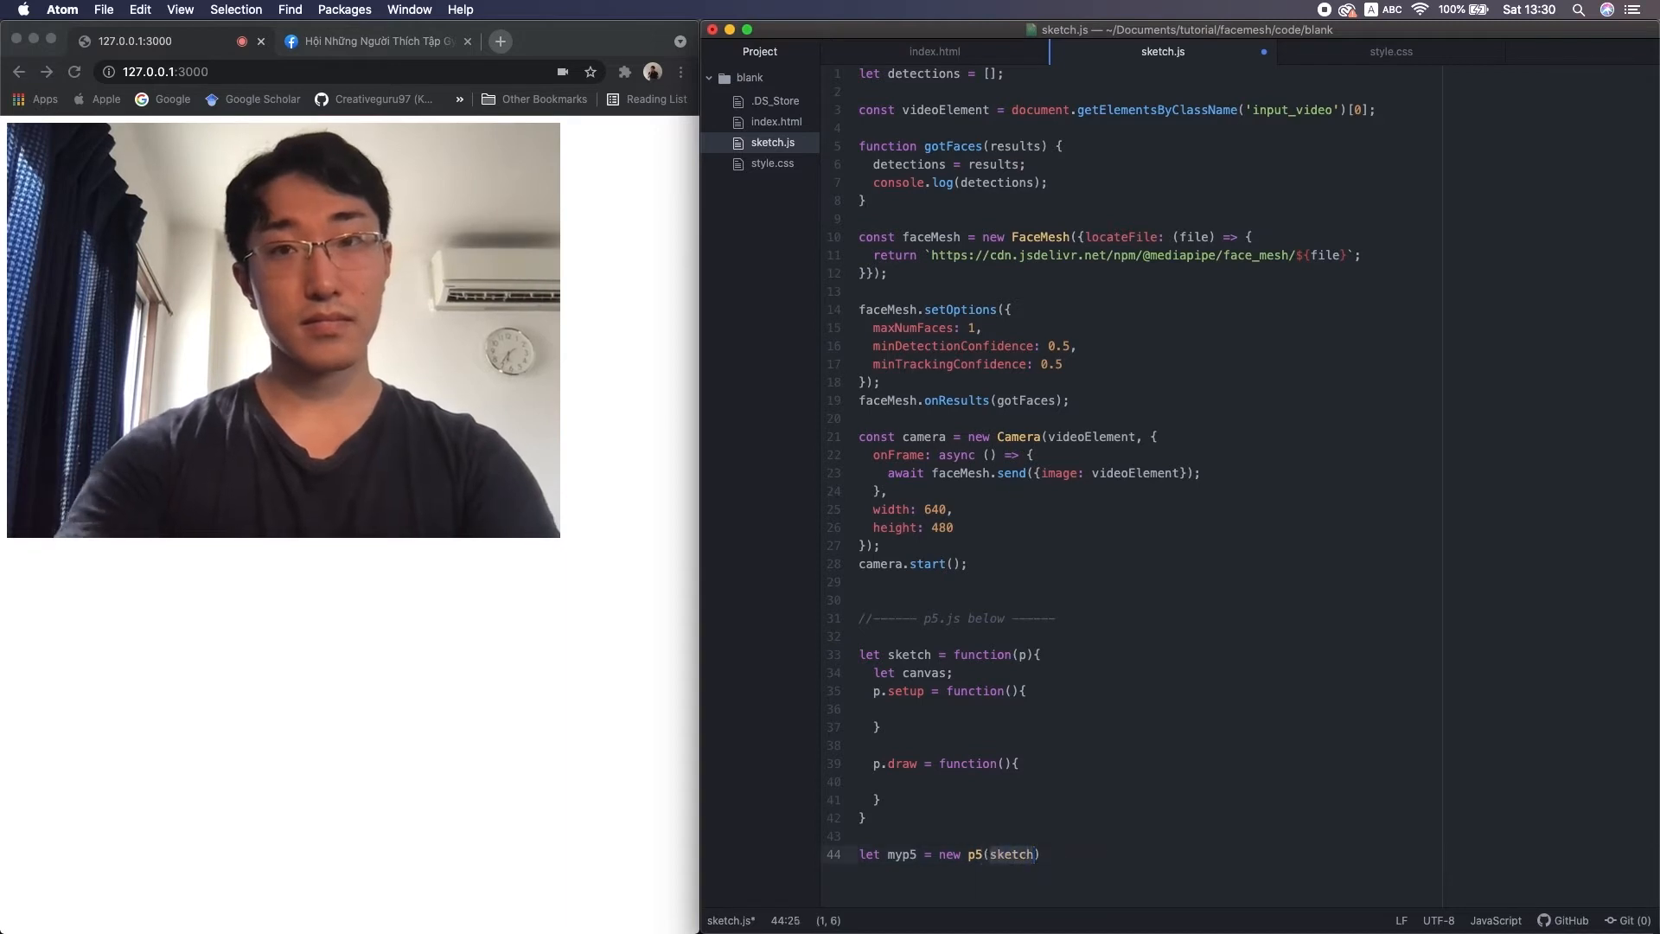
key("End")
type(";")
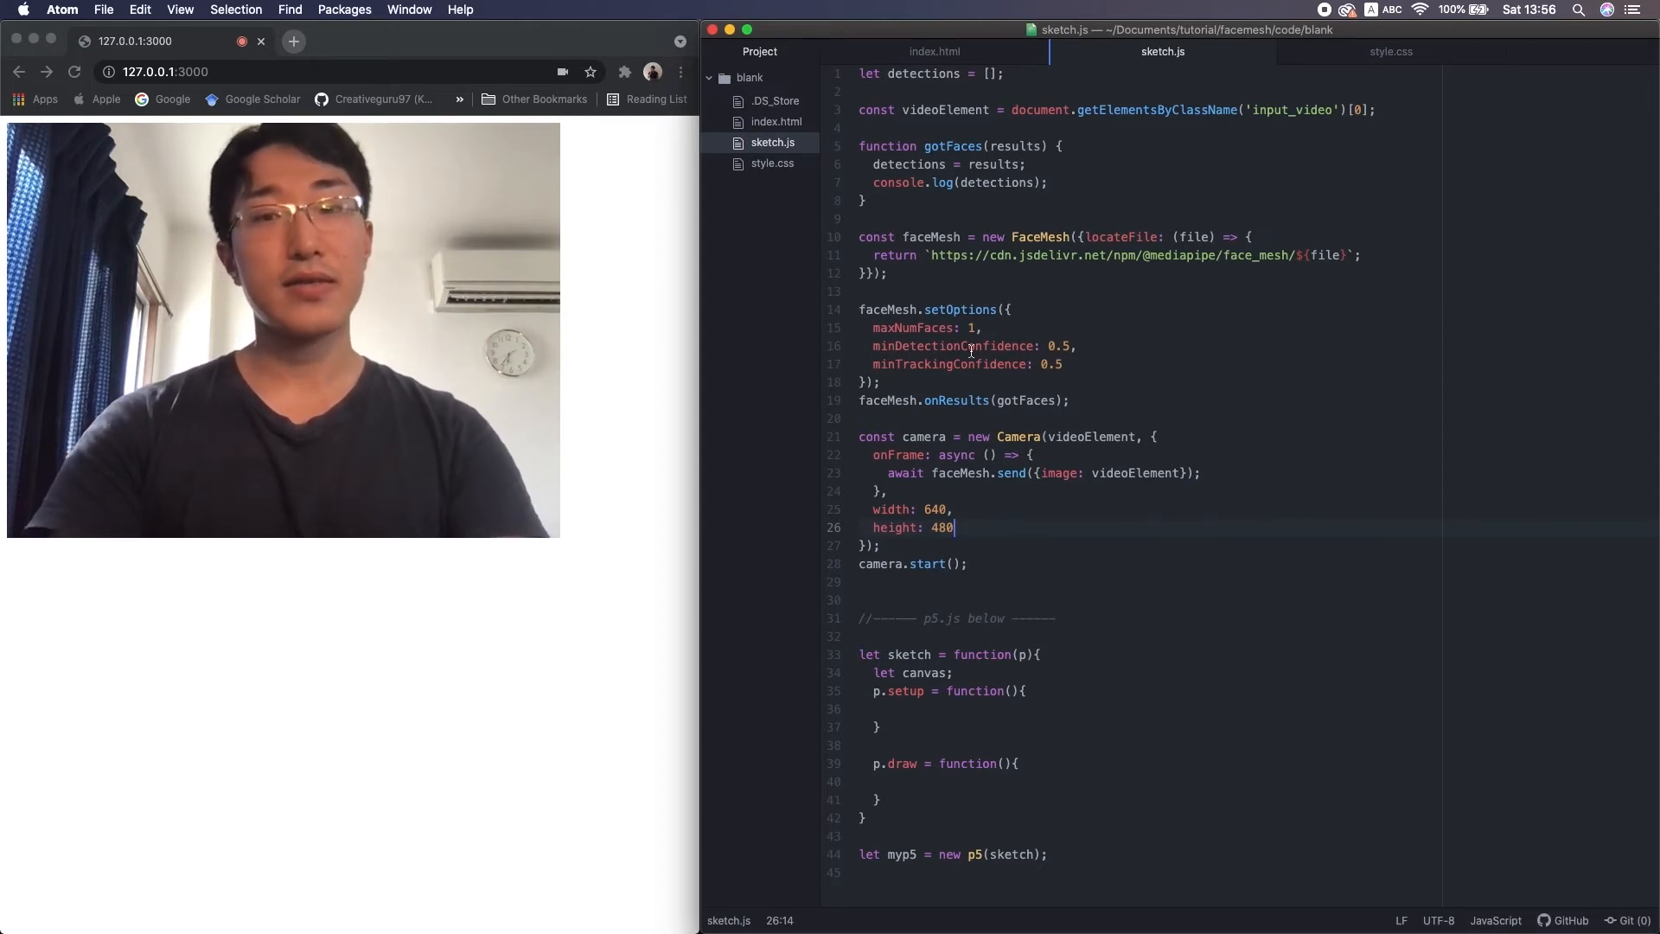
- Walk through the detections variable, the p prefix of p.setup and the sketch's p parameter
double_click(932, 74)
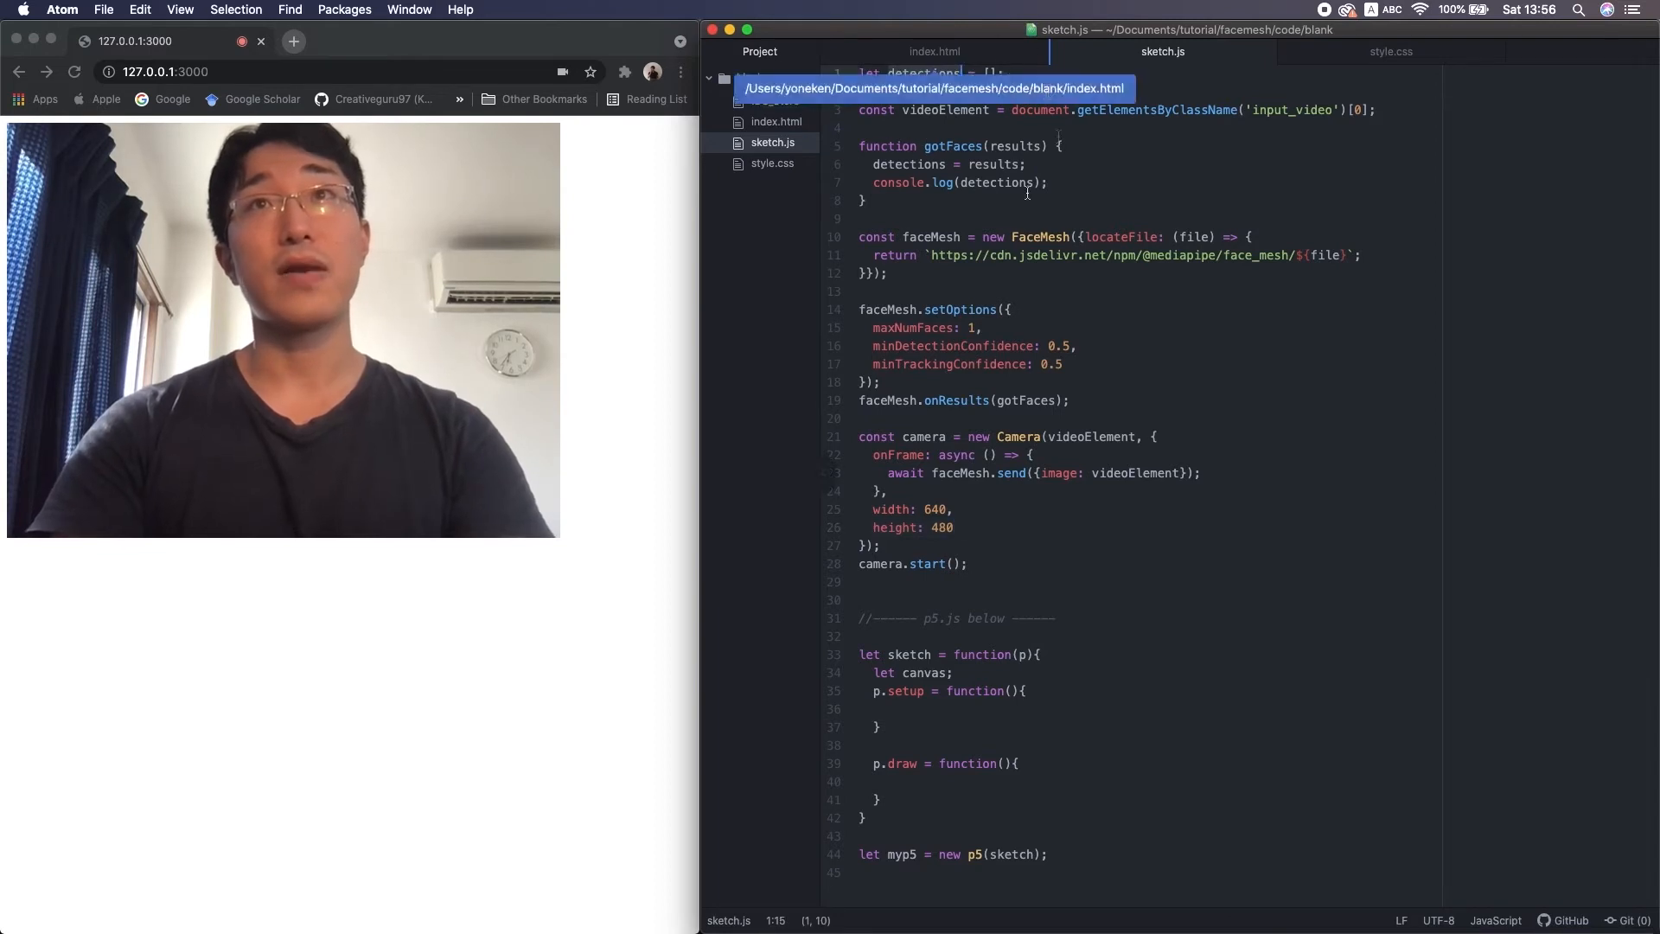
left_click(975, 581)
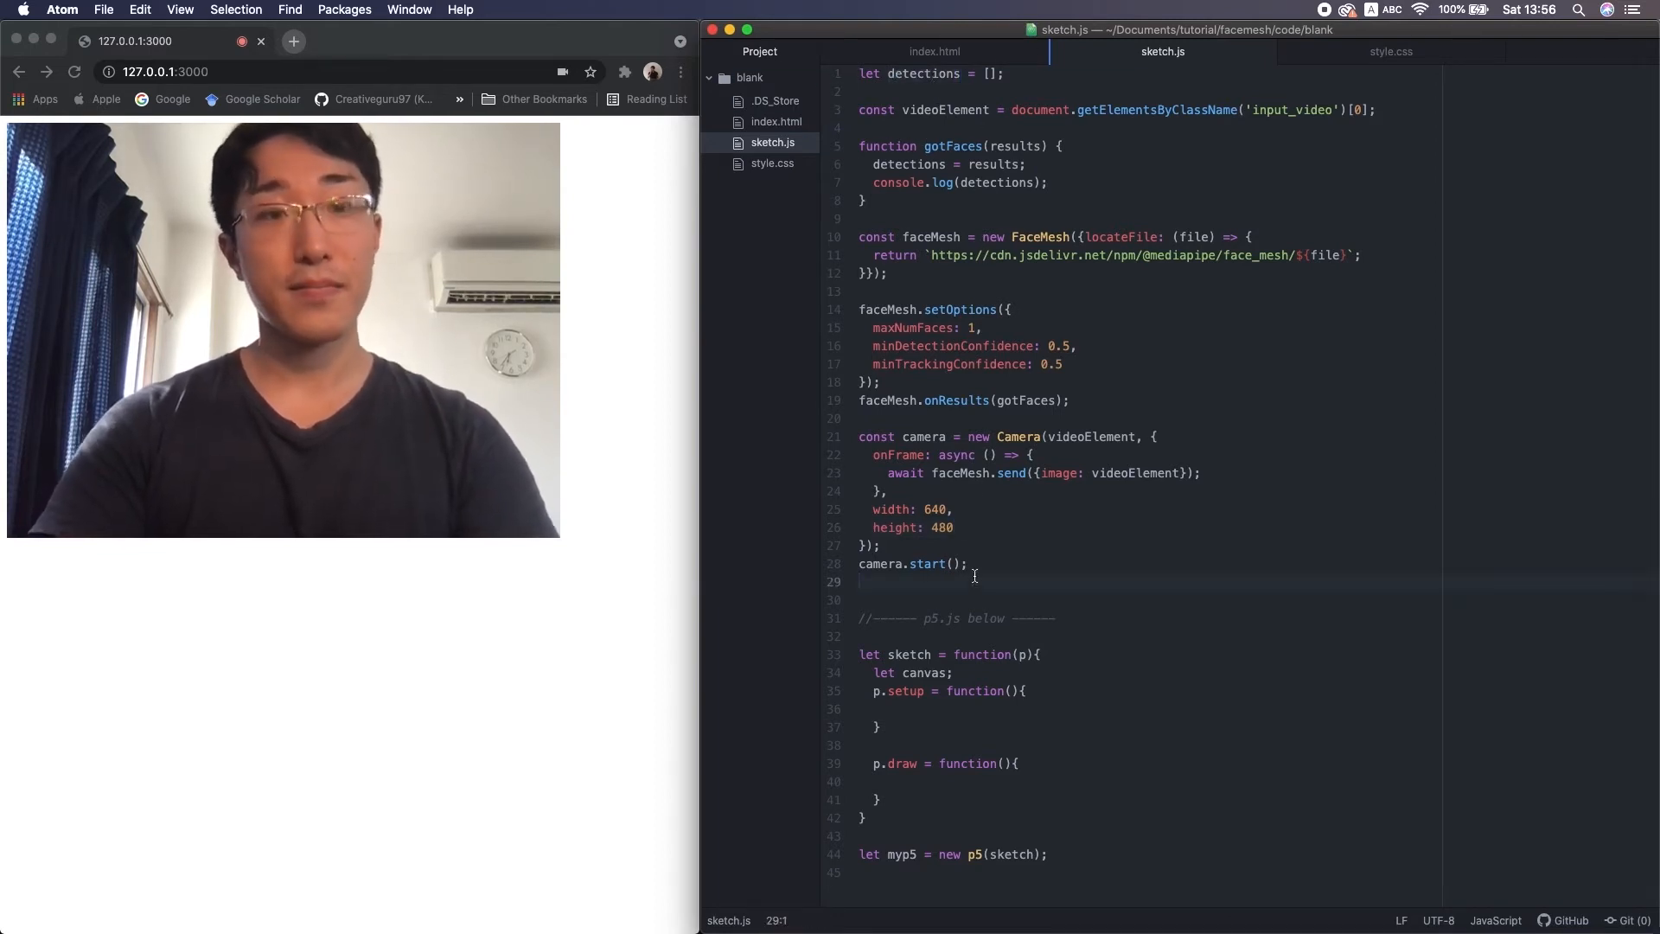
left_click(877, 692)
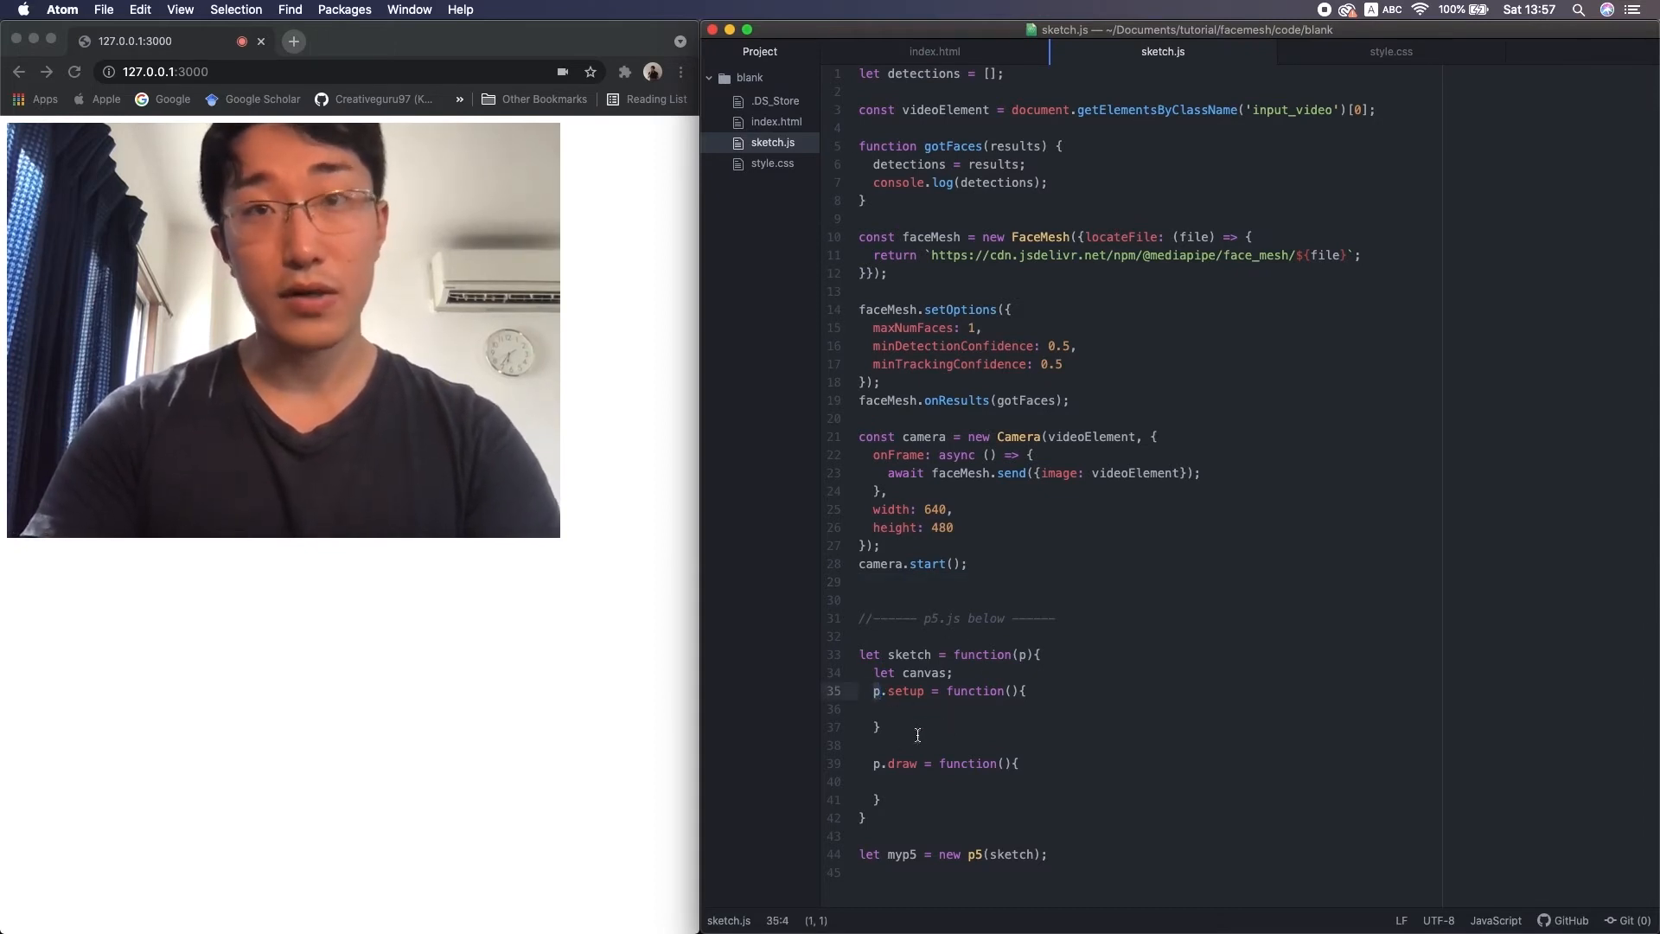
left_click(933, 711)
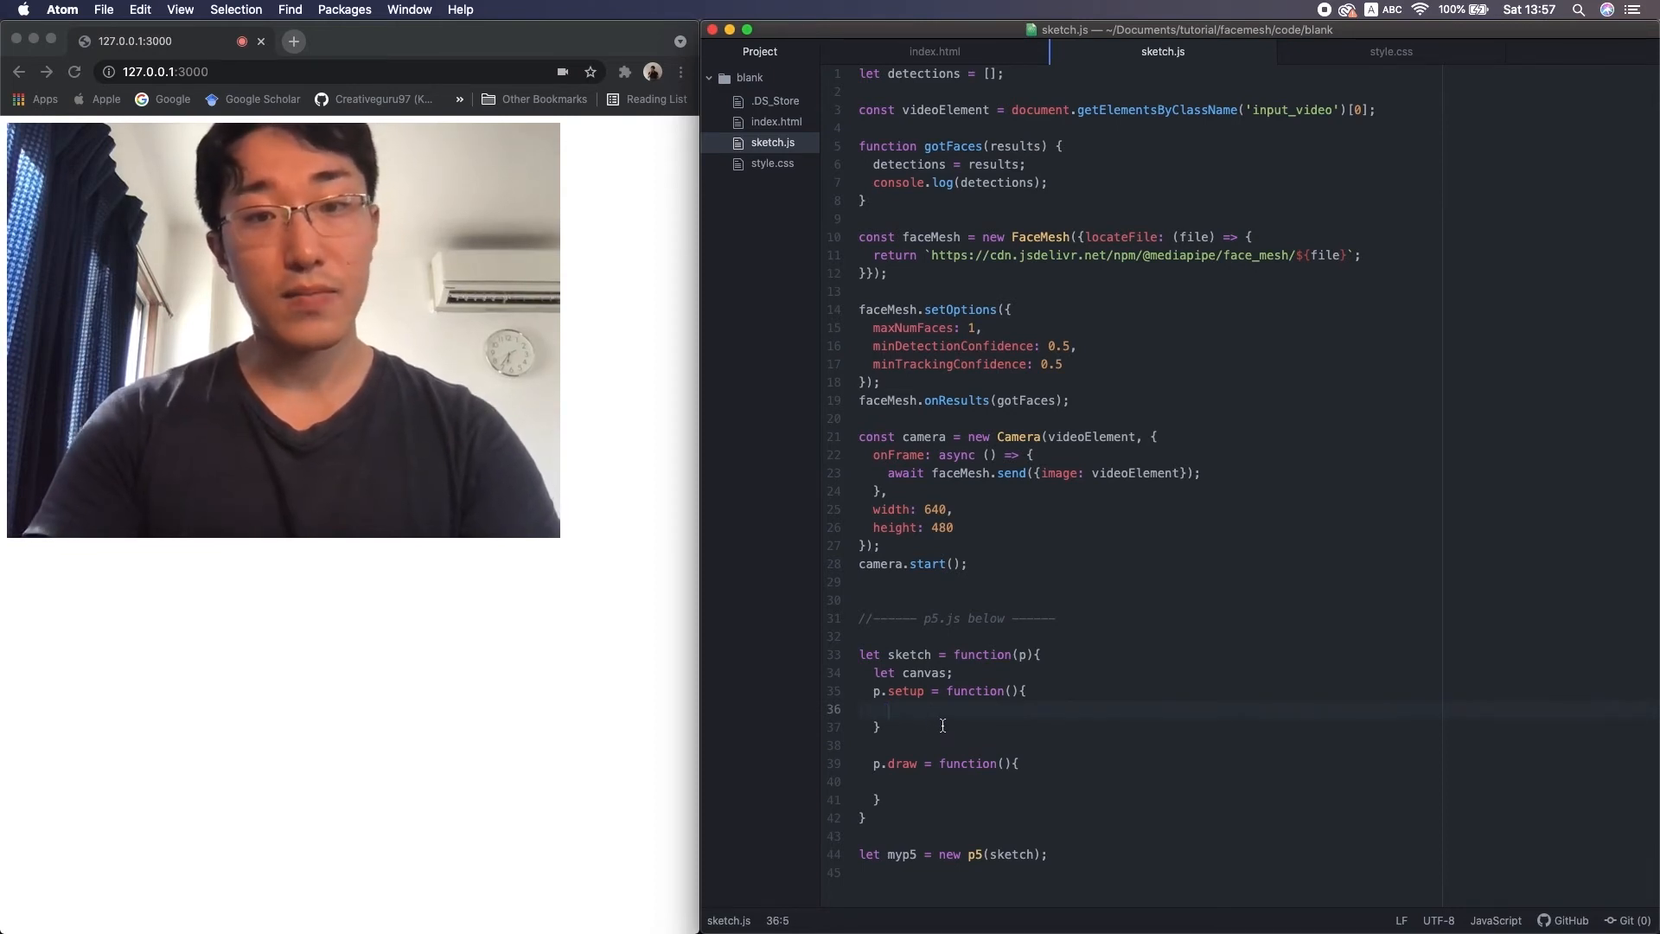
double_click(1021, 655)
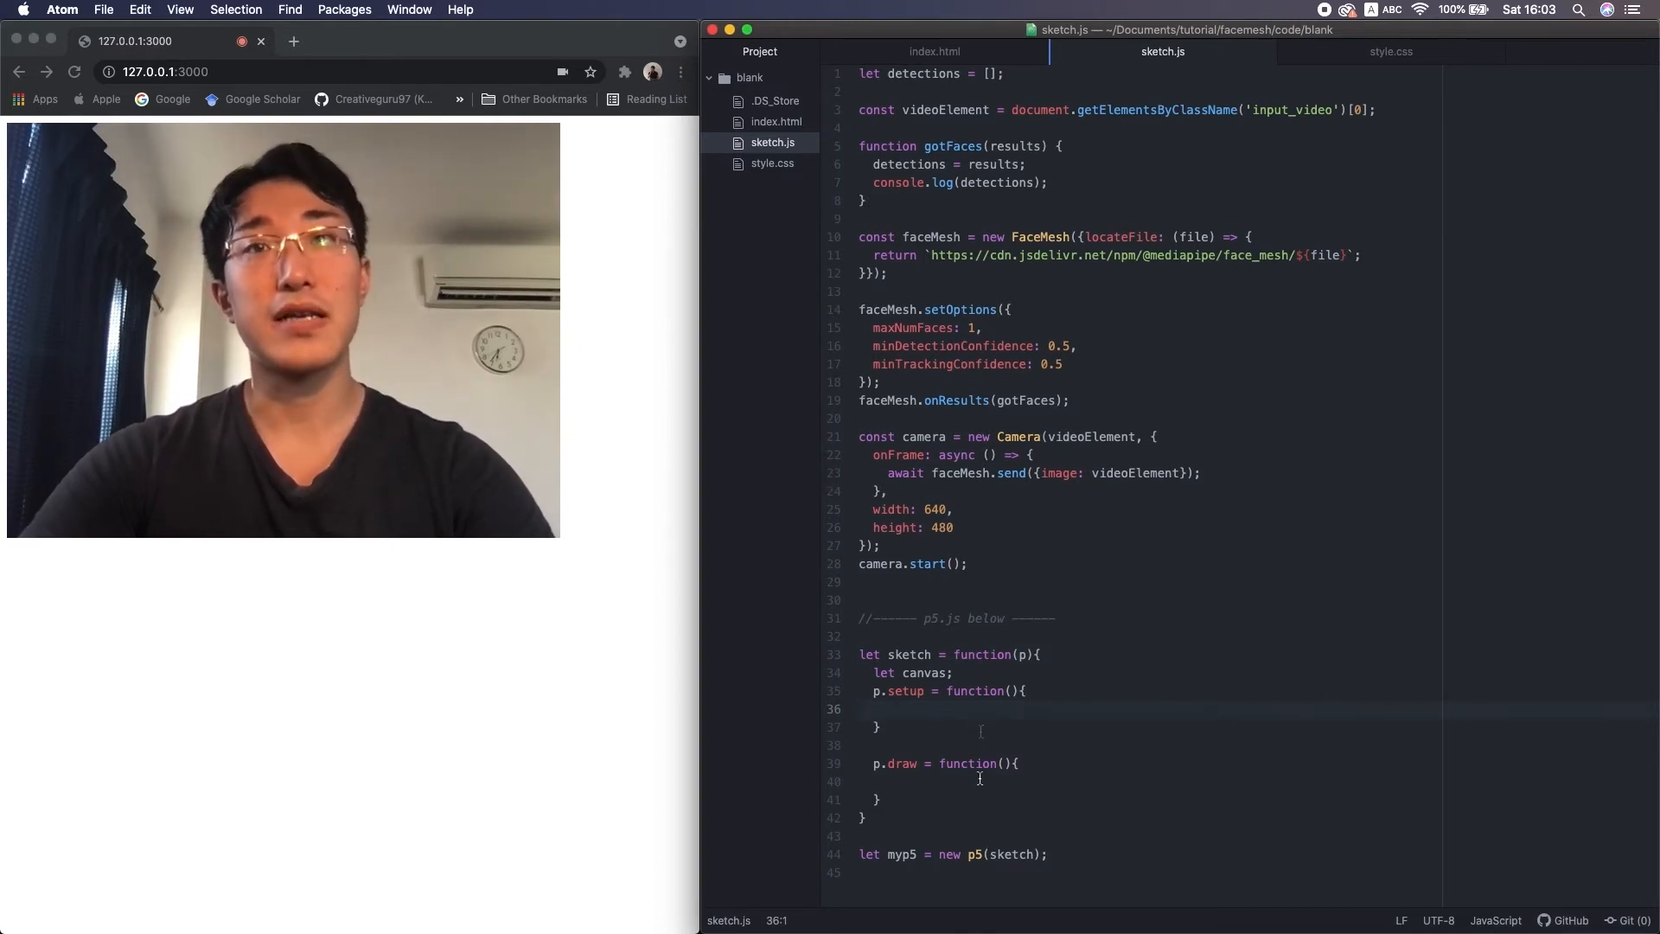
- Create a new detection.js file in the project folder
right_click(765, 454)
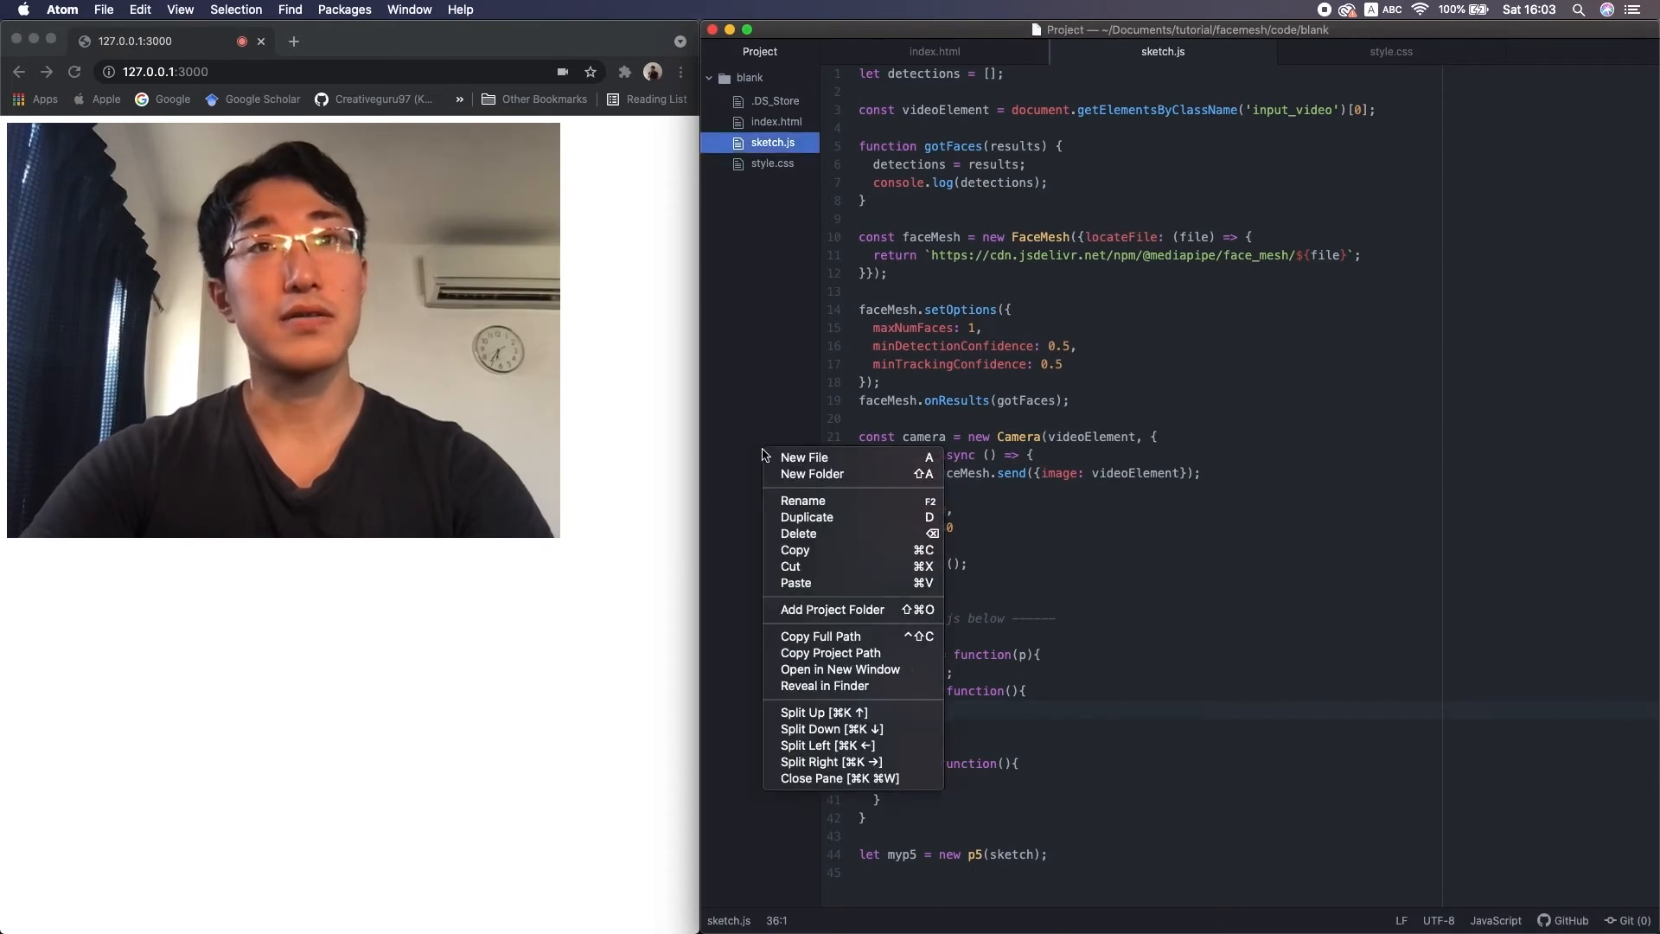
left_click(805, 456)
type("dete")
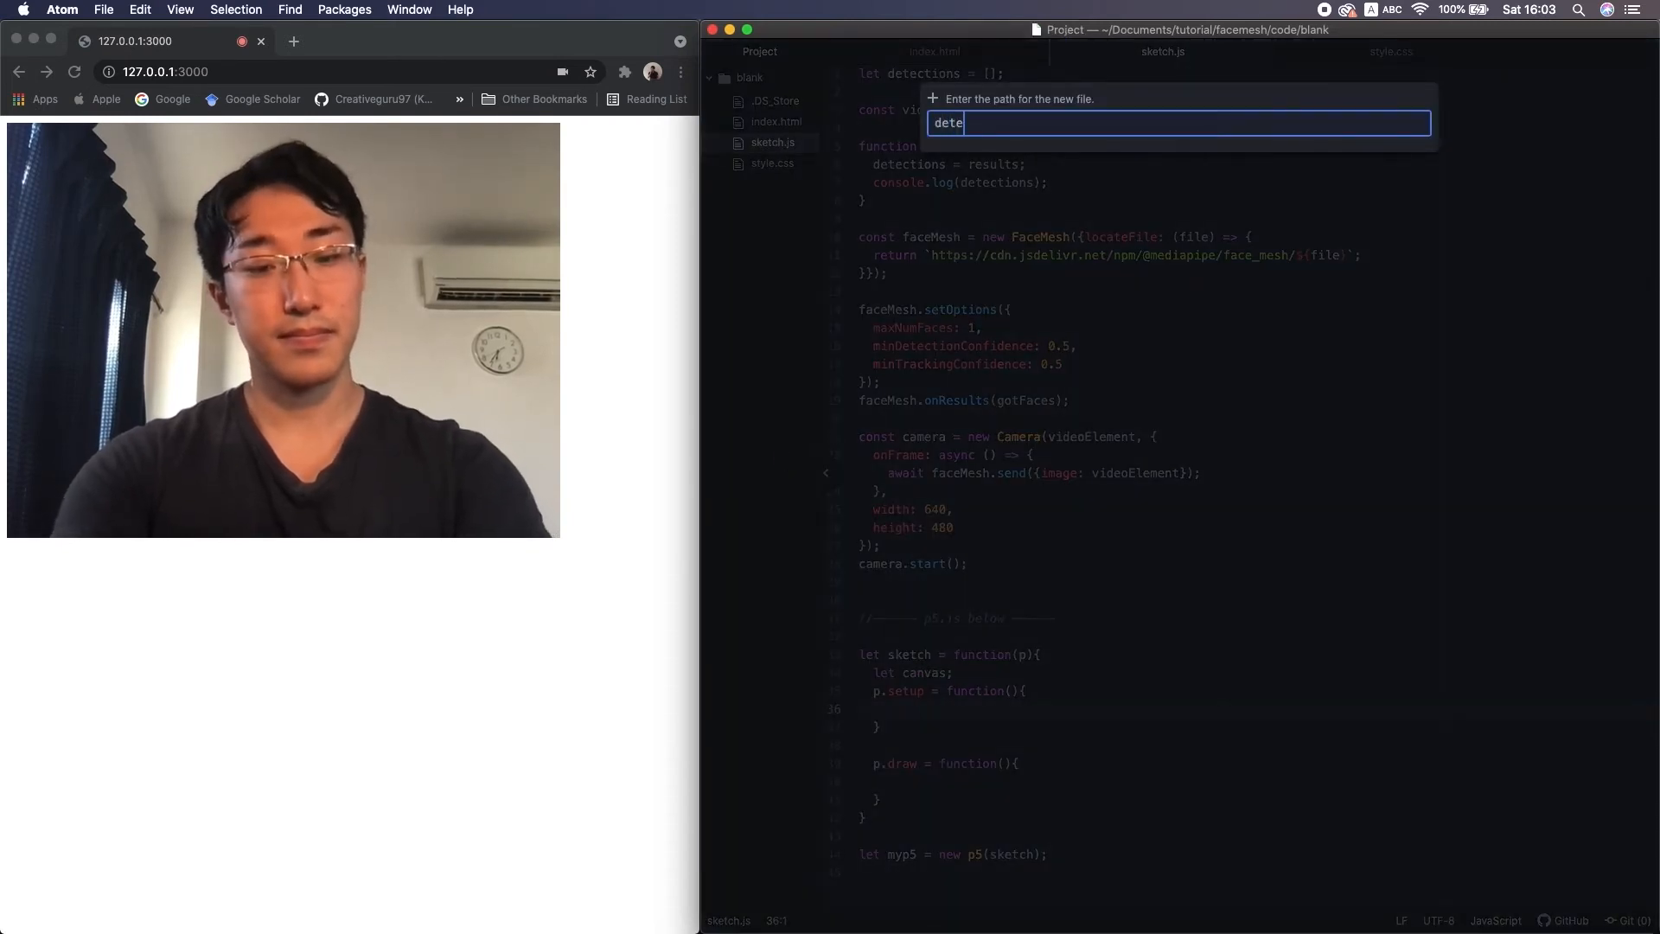
type("ction.")
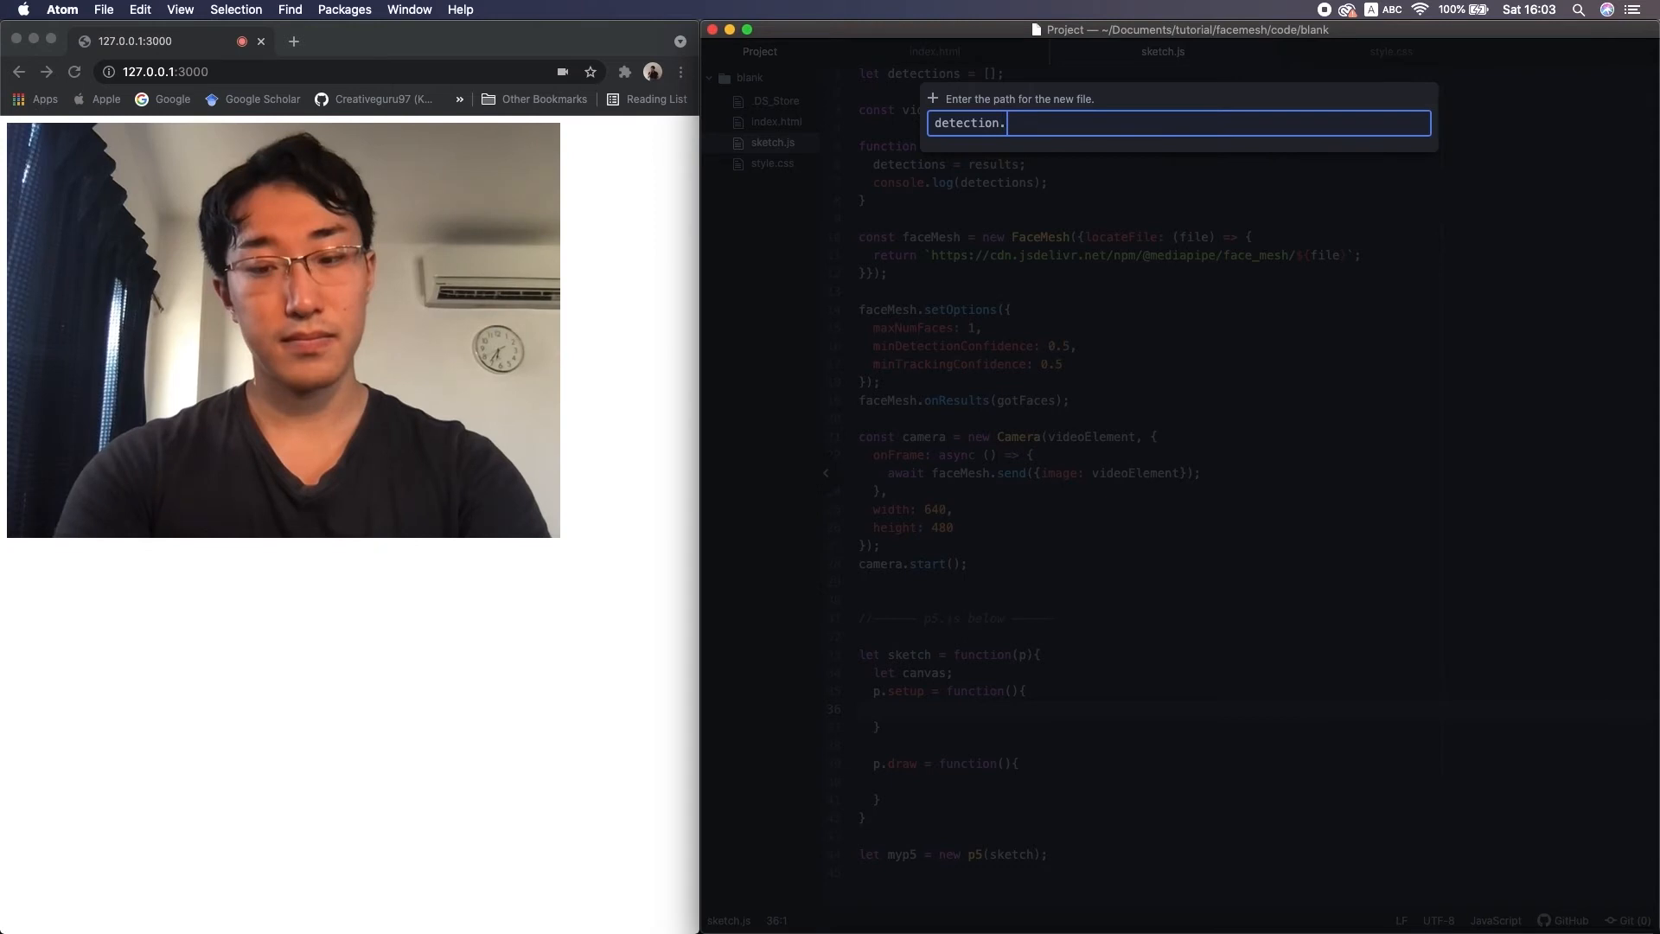
type("js")
key("Return")
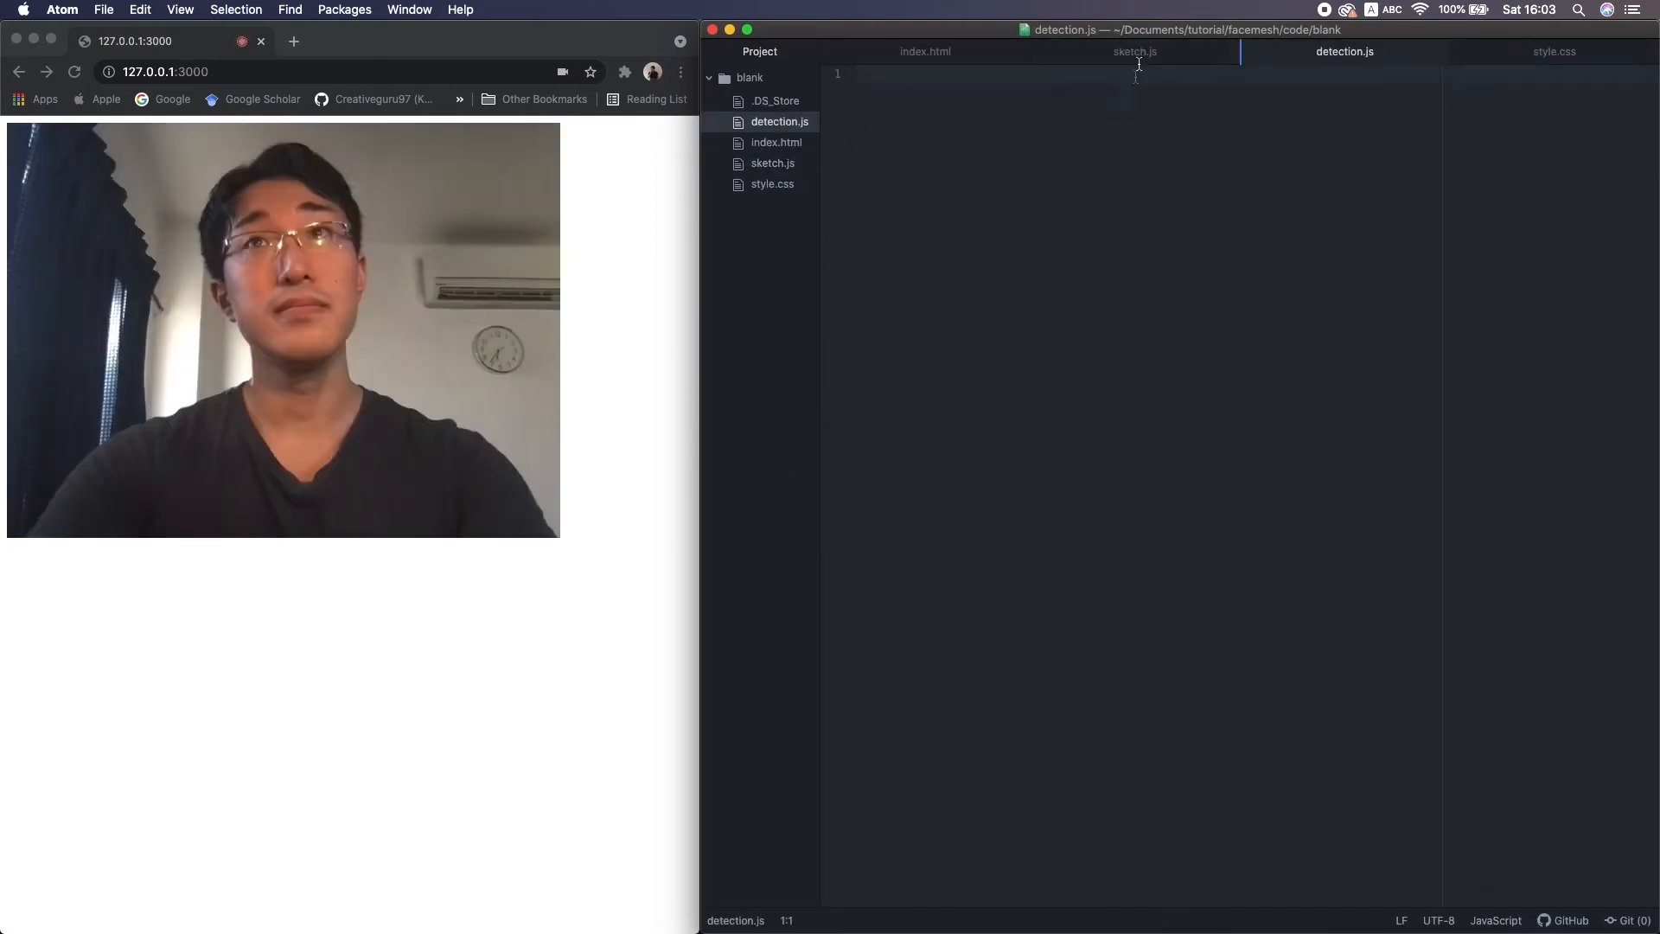
- Cut the FaceMesh and camera code (lines 1–28) from sketch.js and paste it into detection.js
left_click(1134, 50)
left_click_drag(970, 562, 849, 54)
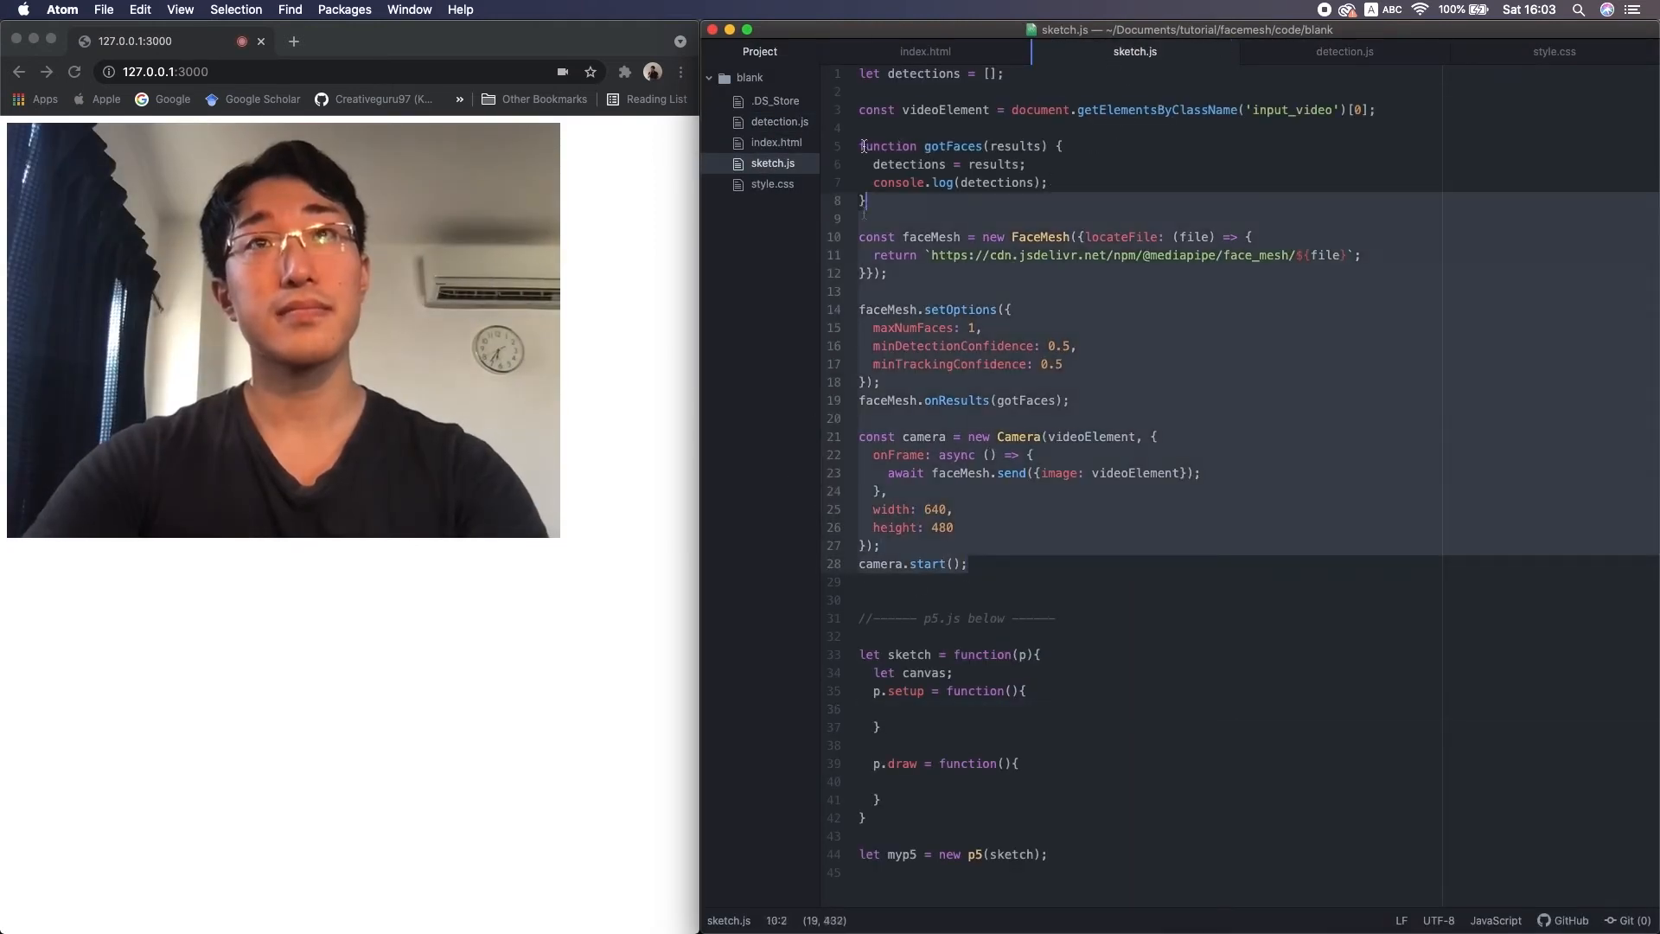
key("super+x")
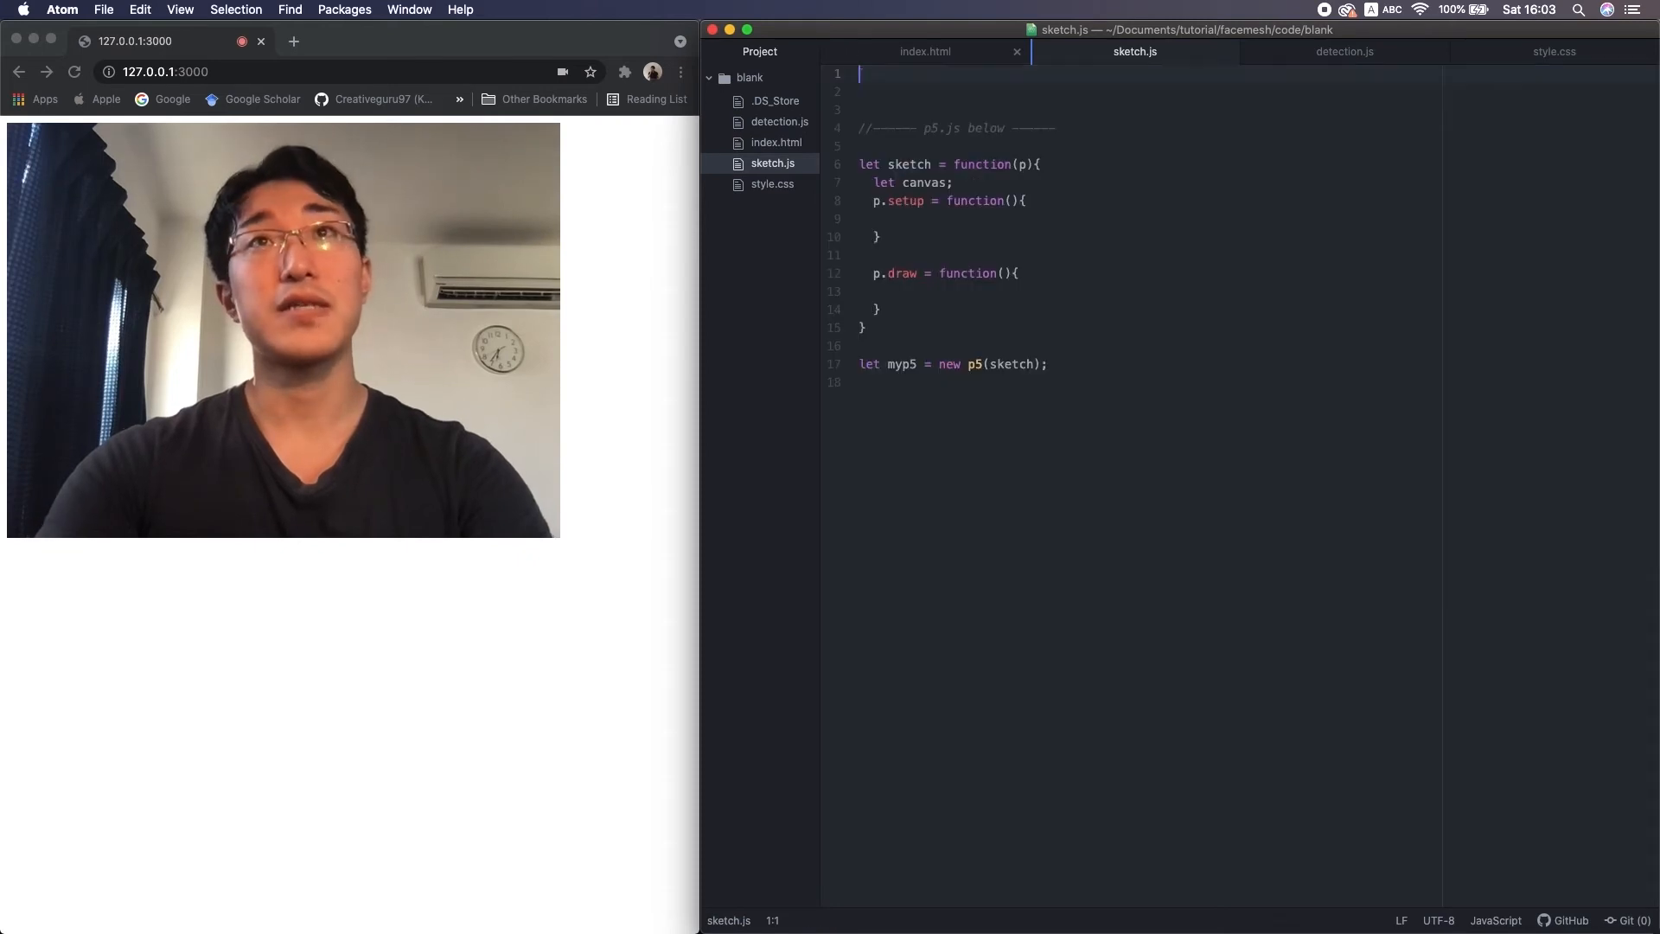
left_click(1344, 50)
key("super+v")
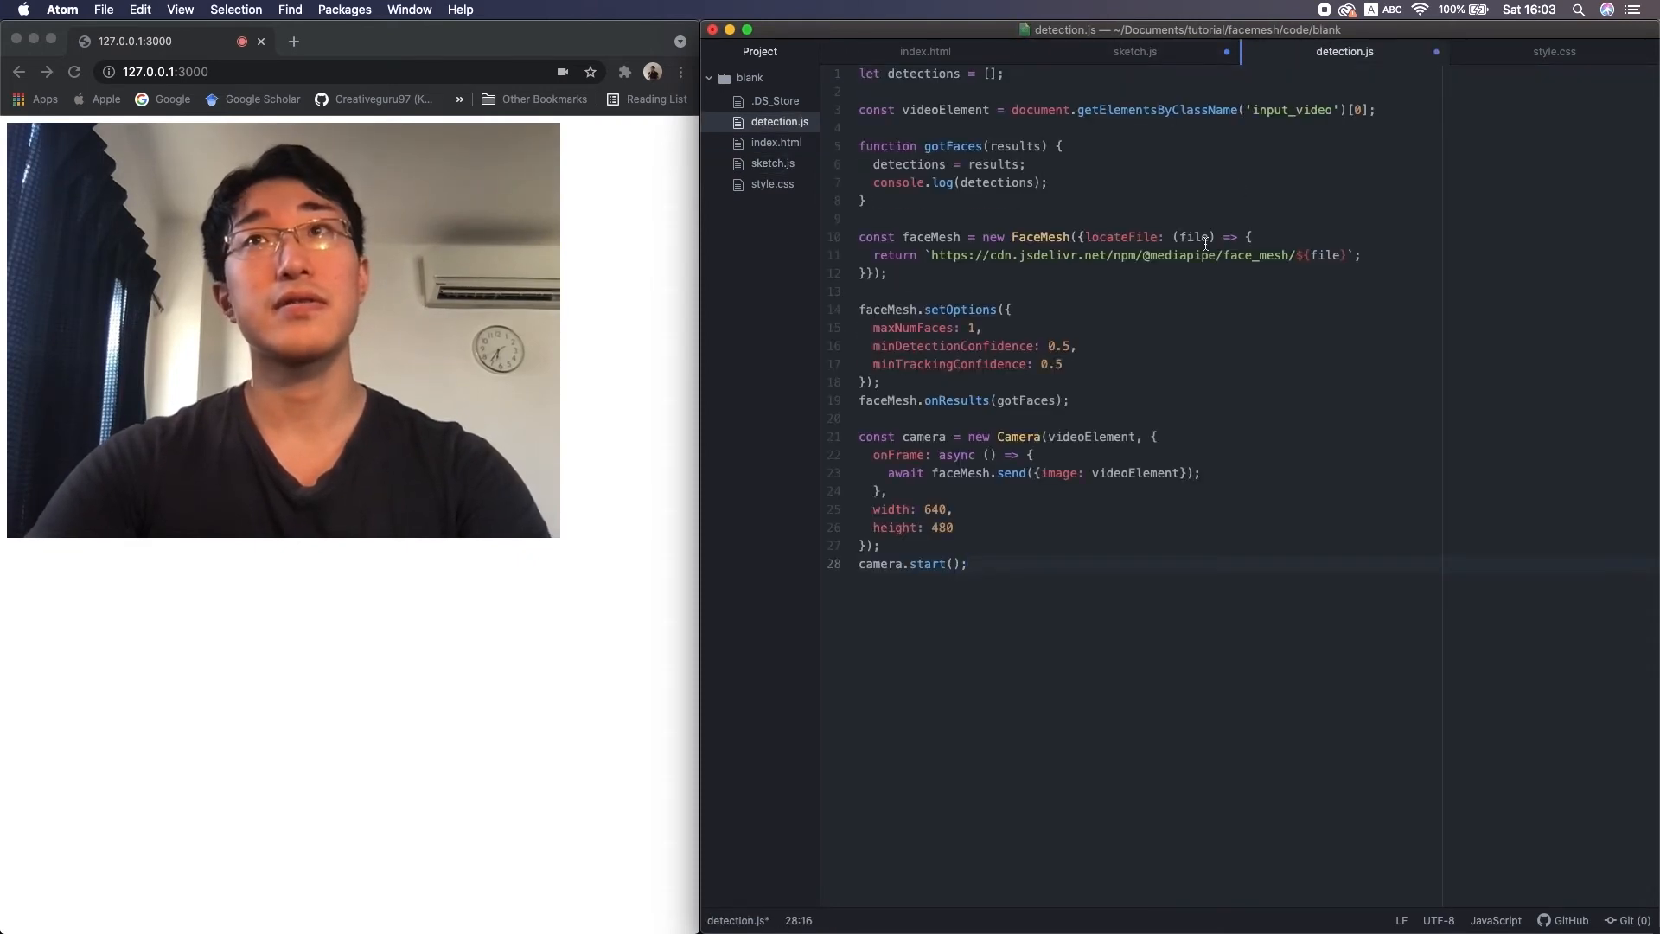
- Delete the leftover blank lines at the top of sketch.js
left_click(1120, 57)
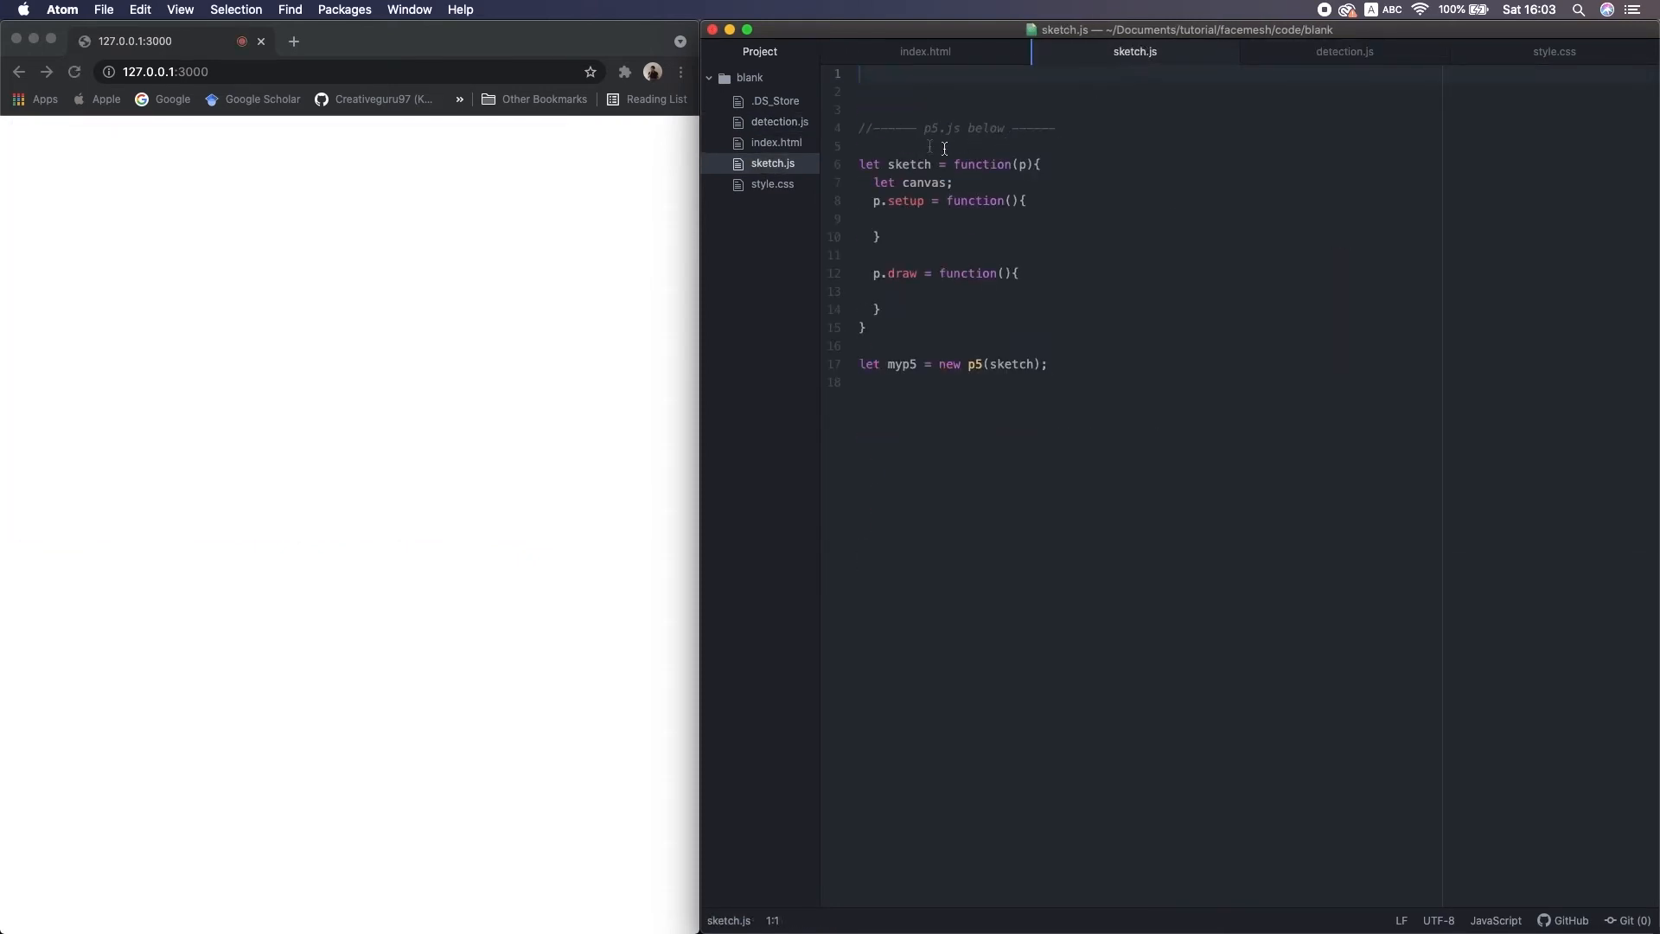
left_click_drag(942, 147, 856, 50)
key("BackSpace")
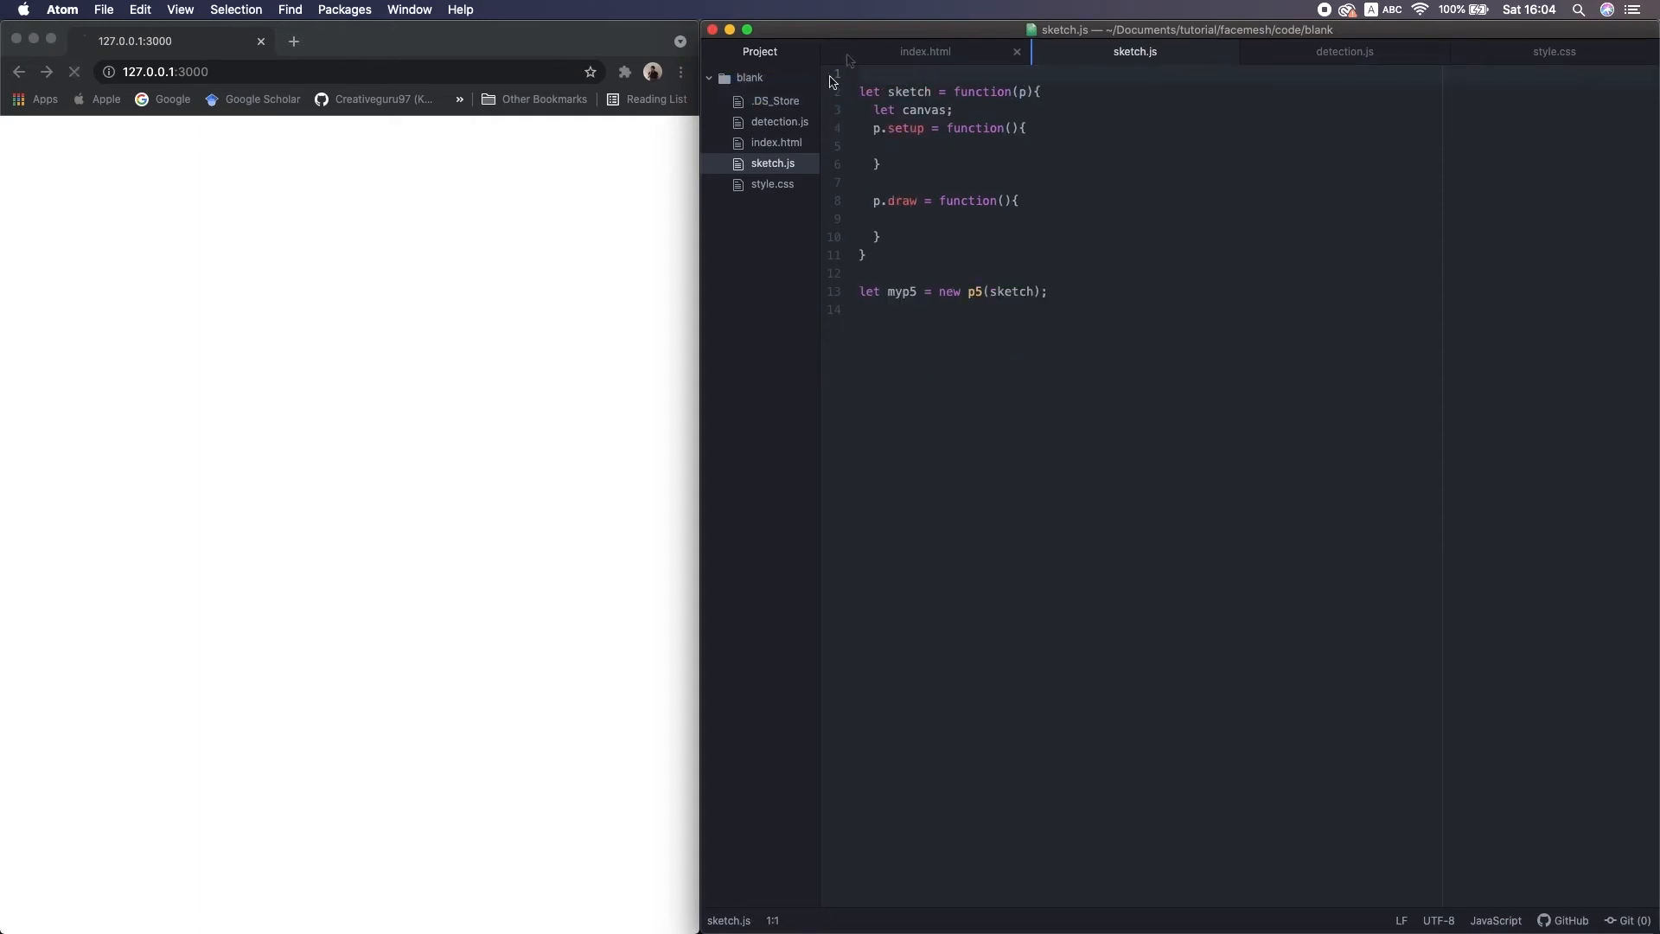
left_click(775, 142)
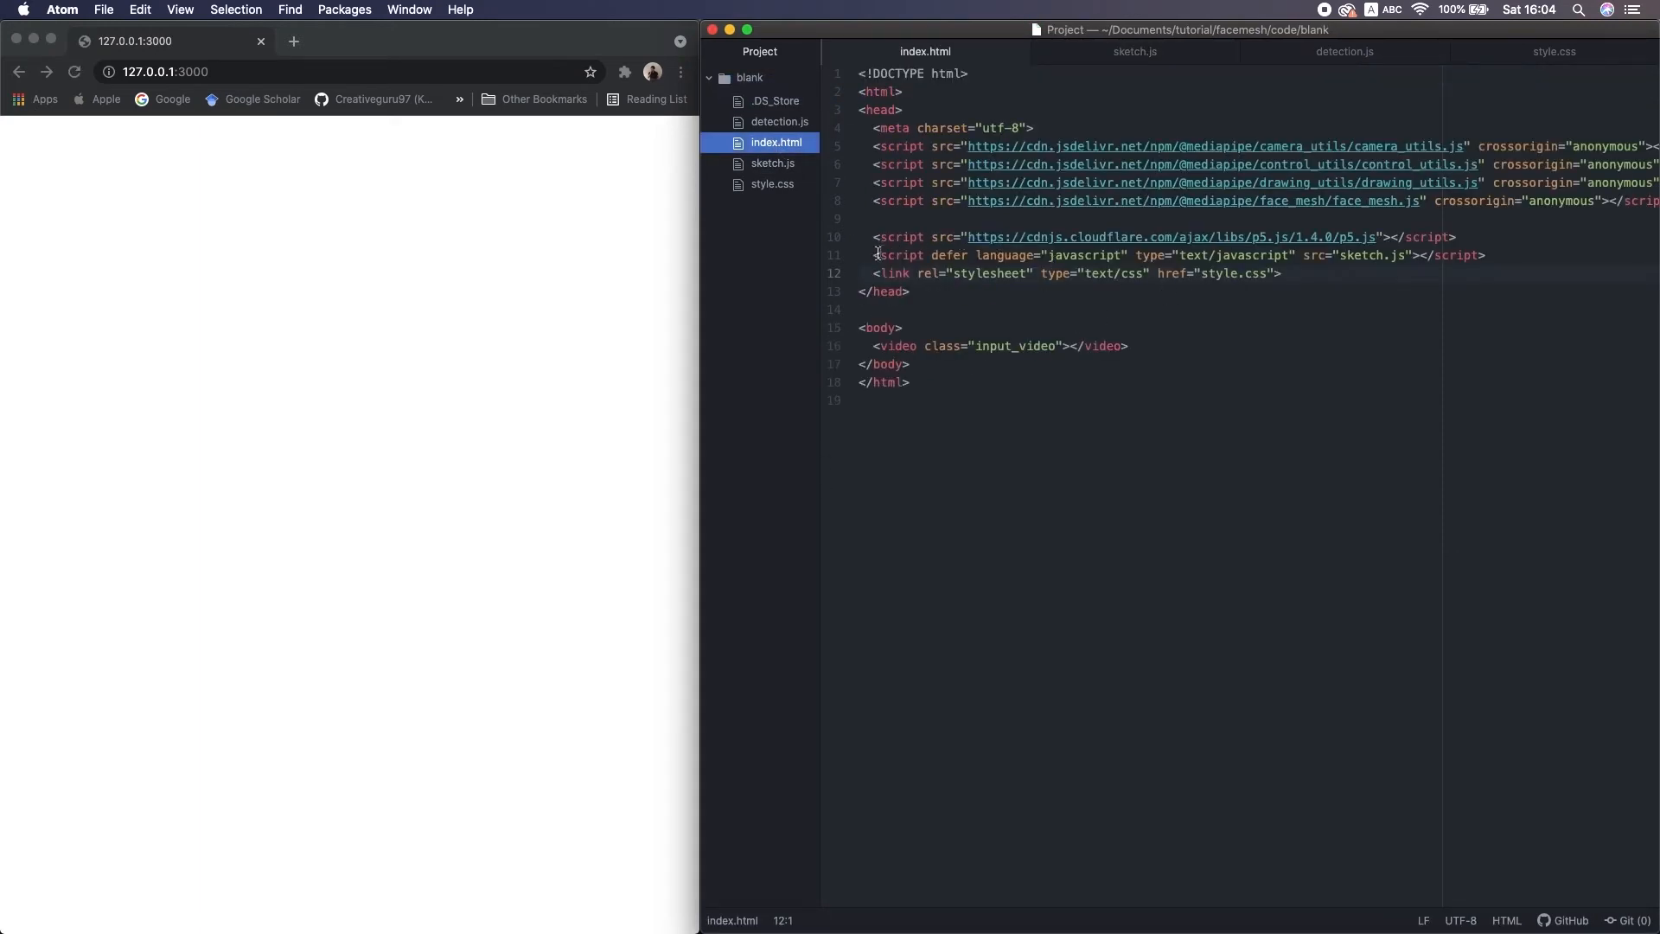
- Duplicate the sketch.js script line in index.html and point the copy at detection.js
left_click_drag(875, 255, 822, 266)
key("super+shift+d")
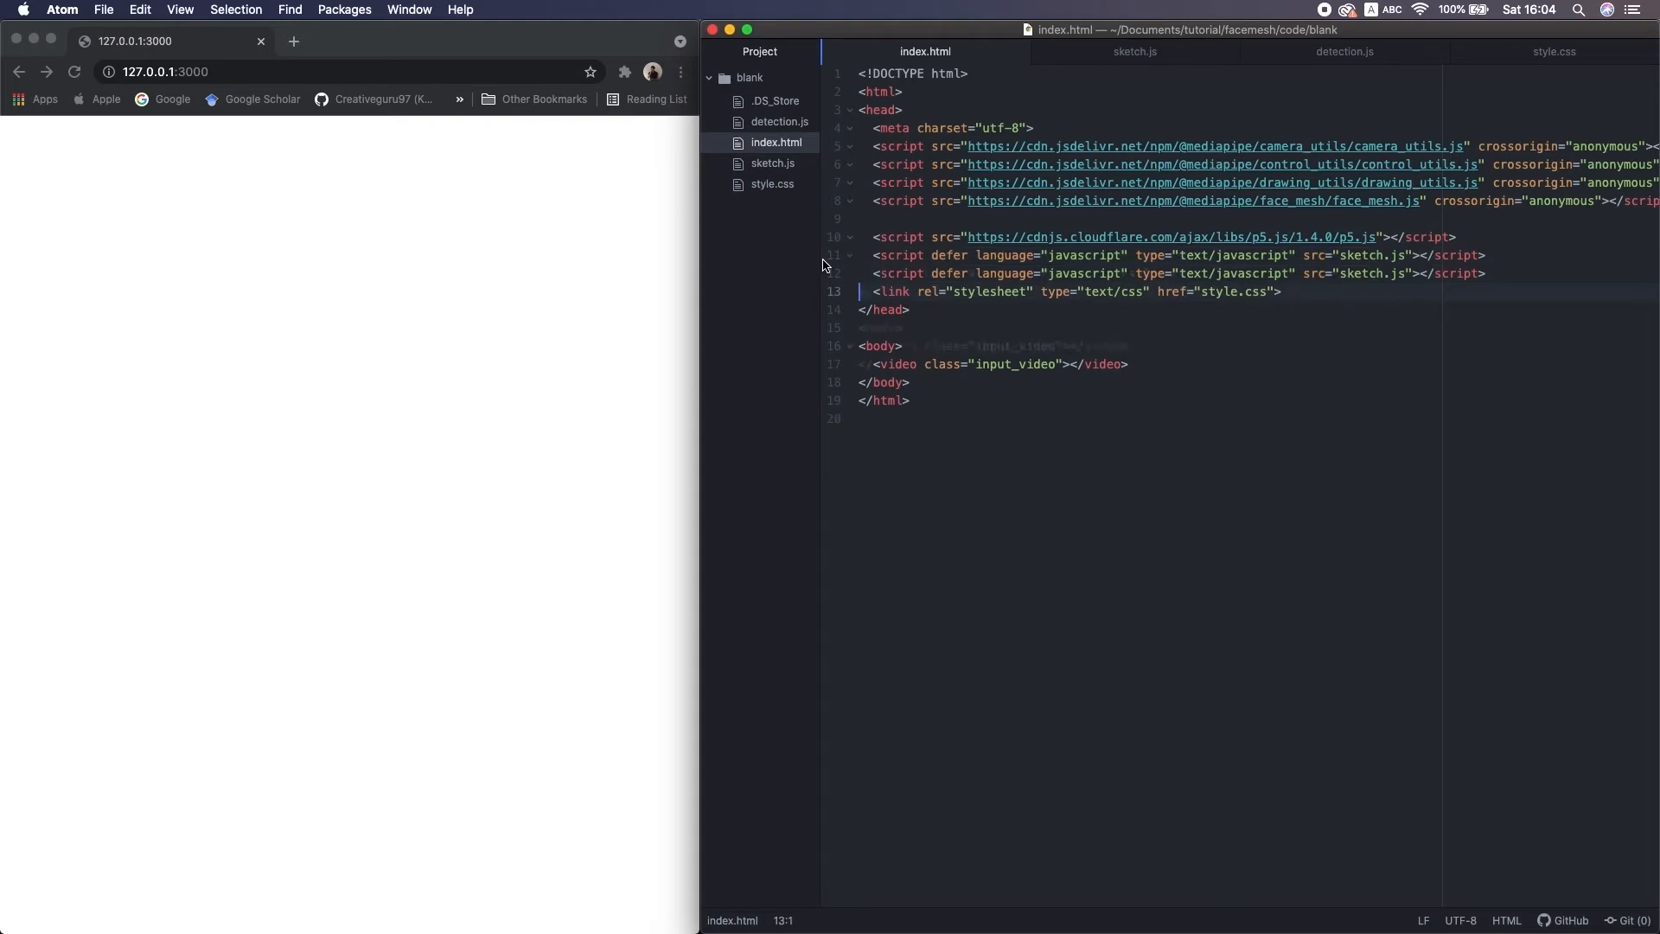
double_click(1371, 272)
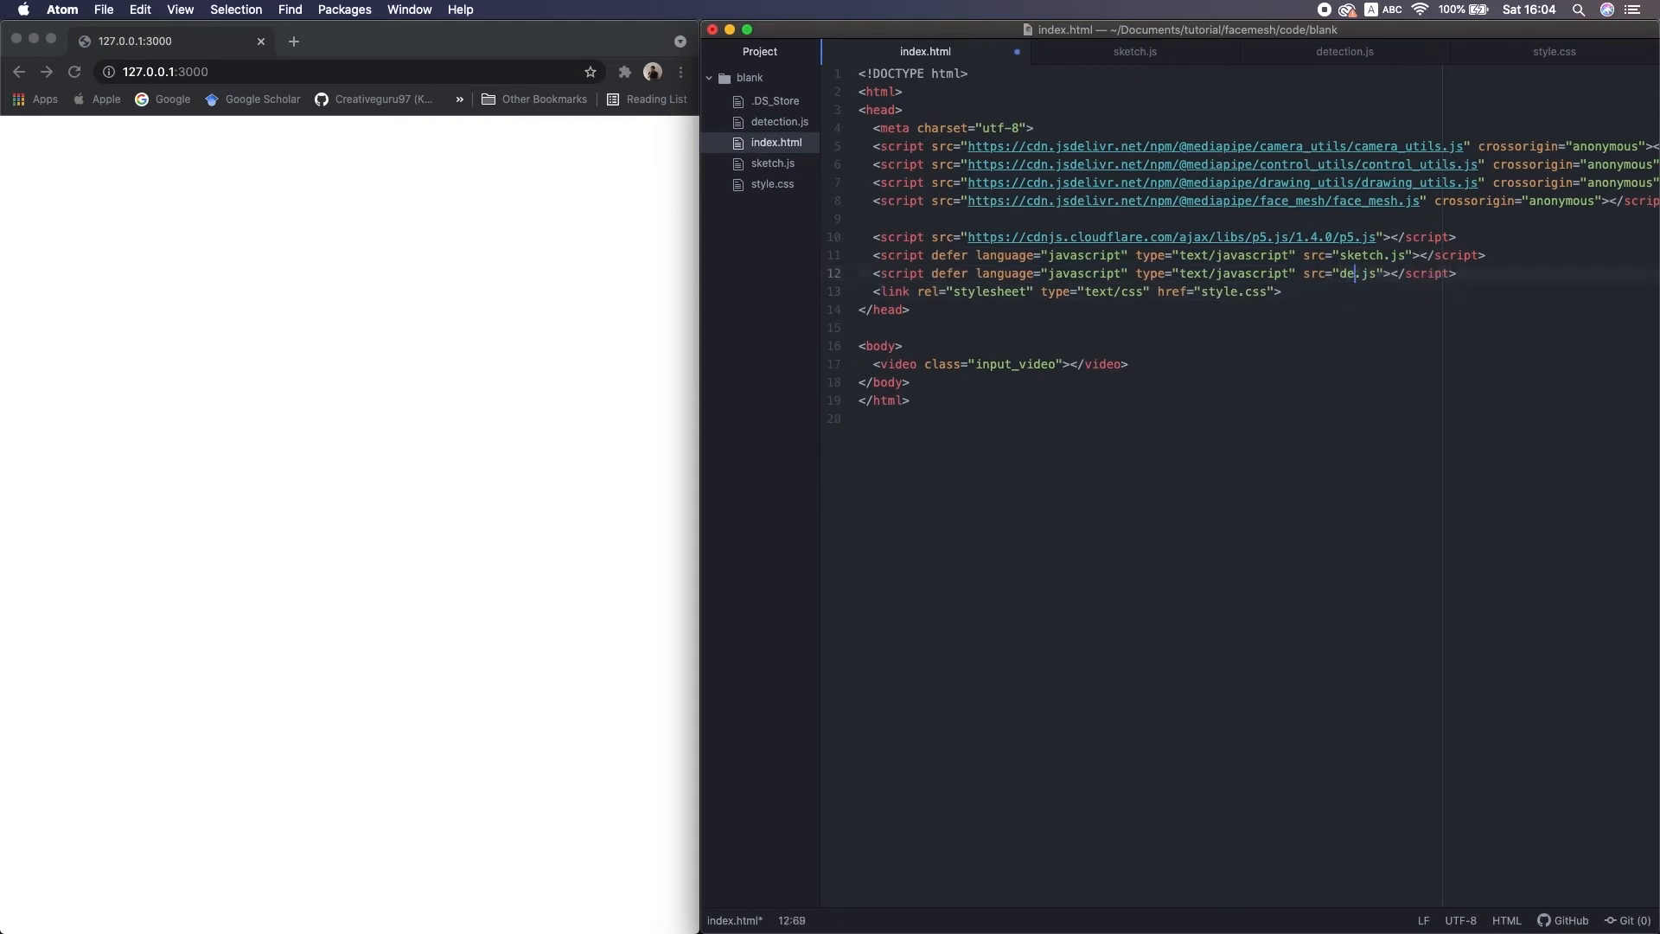
type("detection")
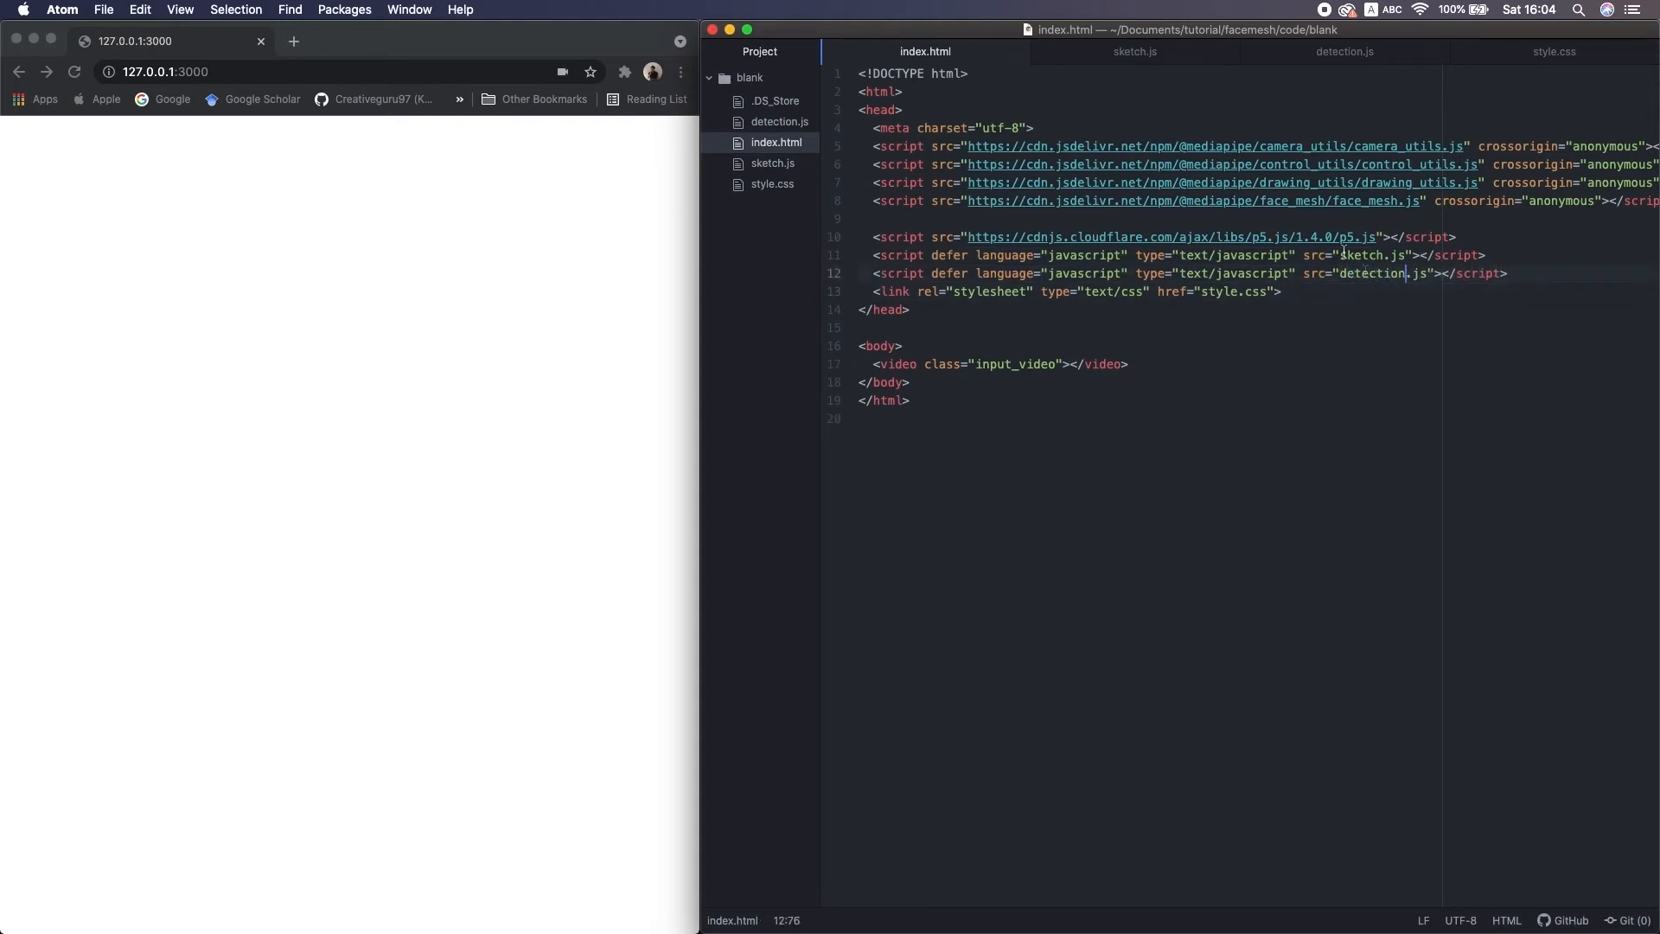
key("super+s")
left_click(1134, 50)
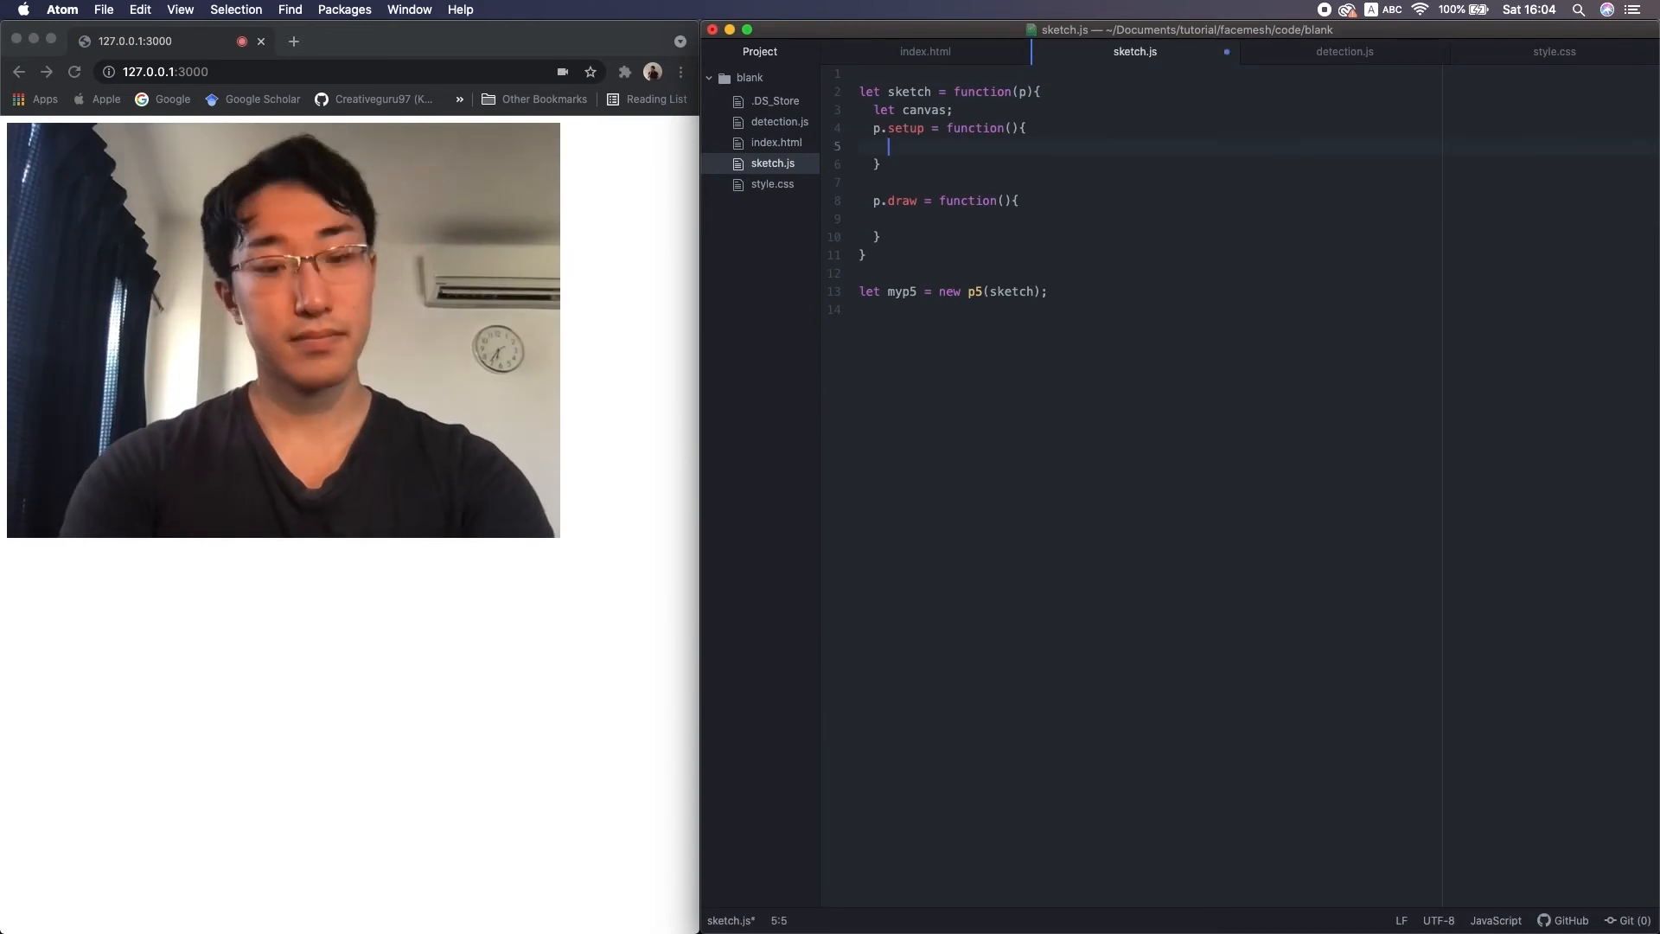
type("canvas = p.createCanvas(640, 480")
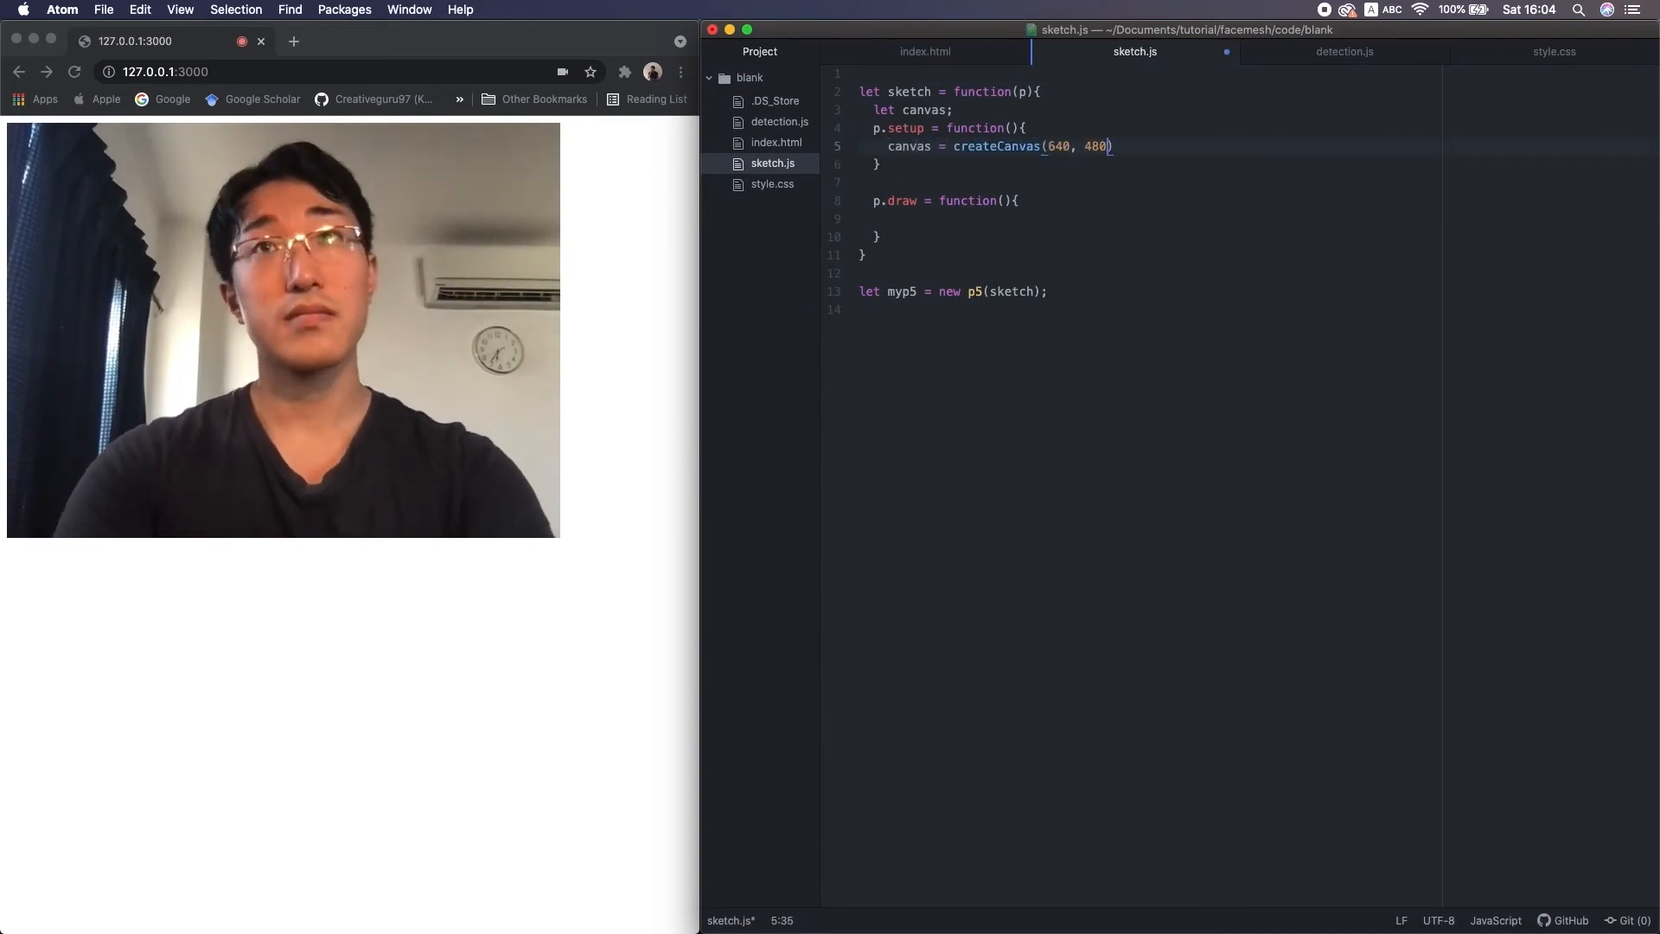
type(");")
- Add nested checks in draw that call faceMesh once detections and multiFaceLandMarks exist
left_click(998, 220)
type("p.clear();")
key("Return")
type("if(detections.")
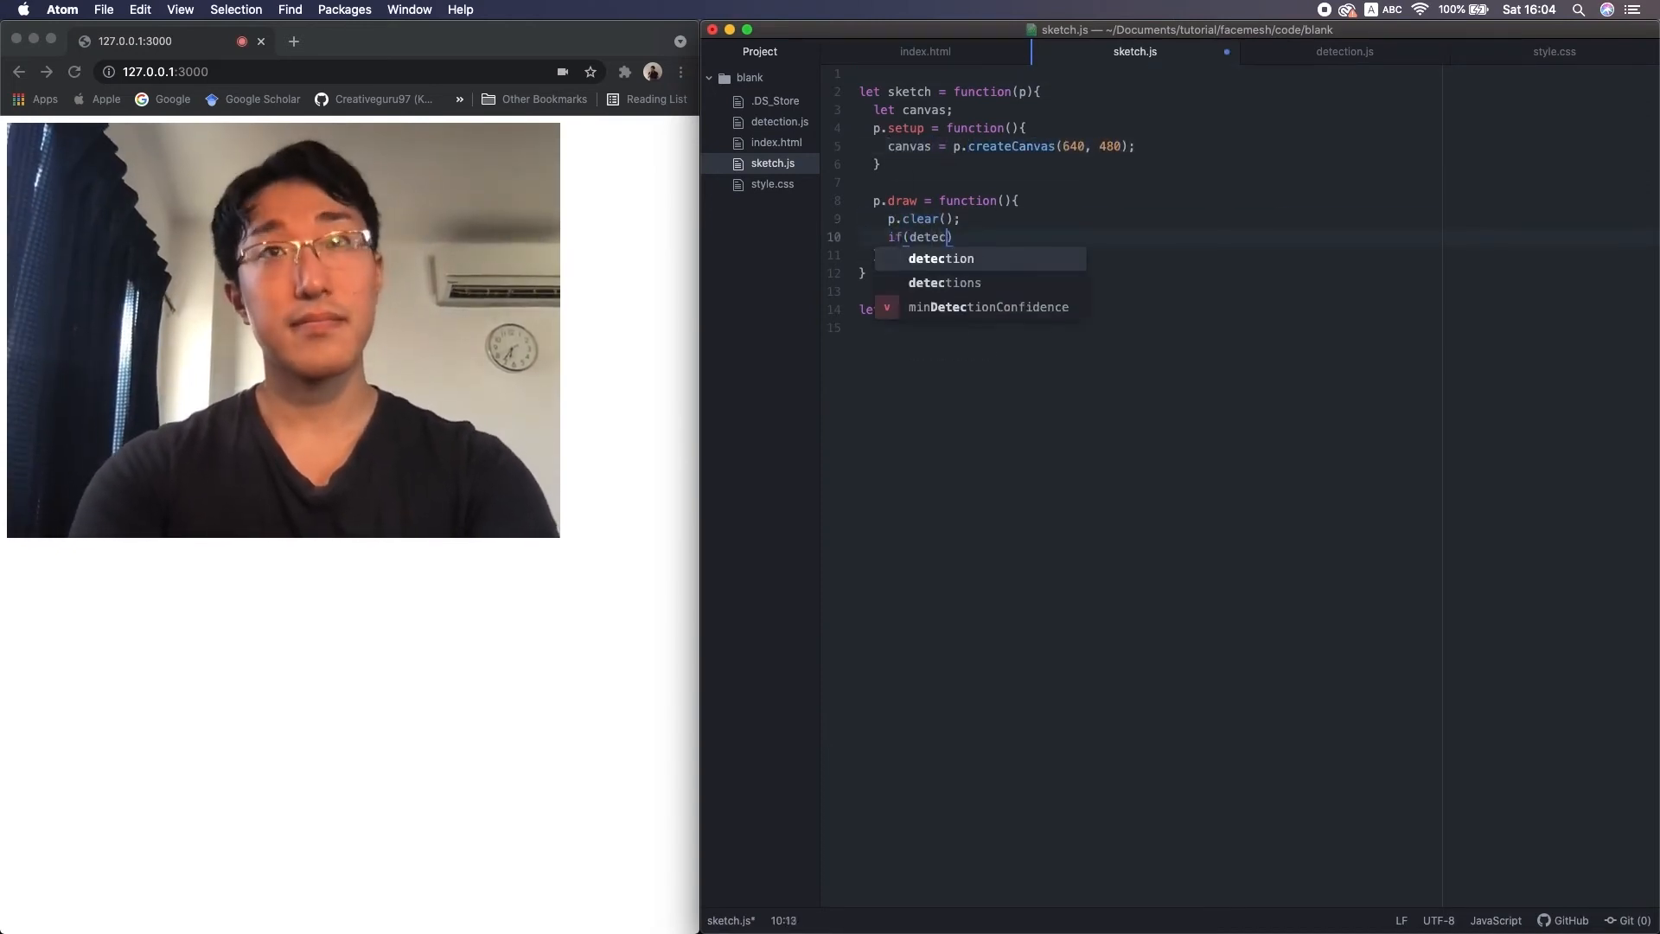
type("multiFaceLand")
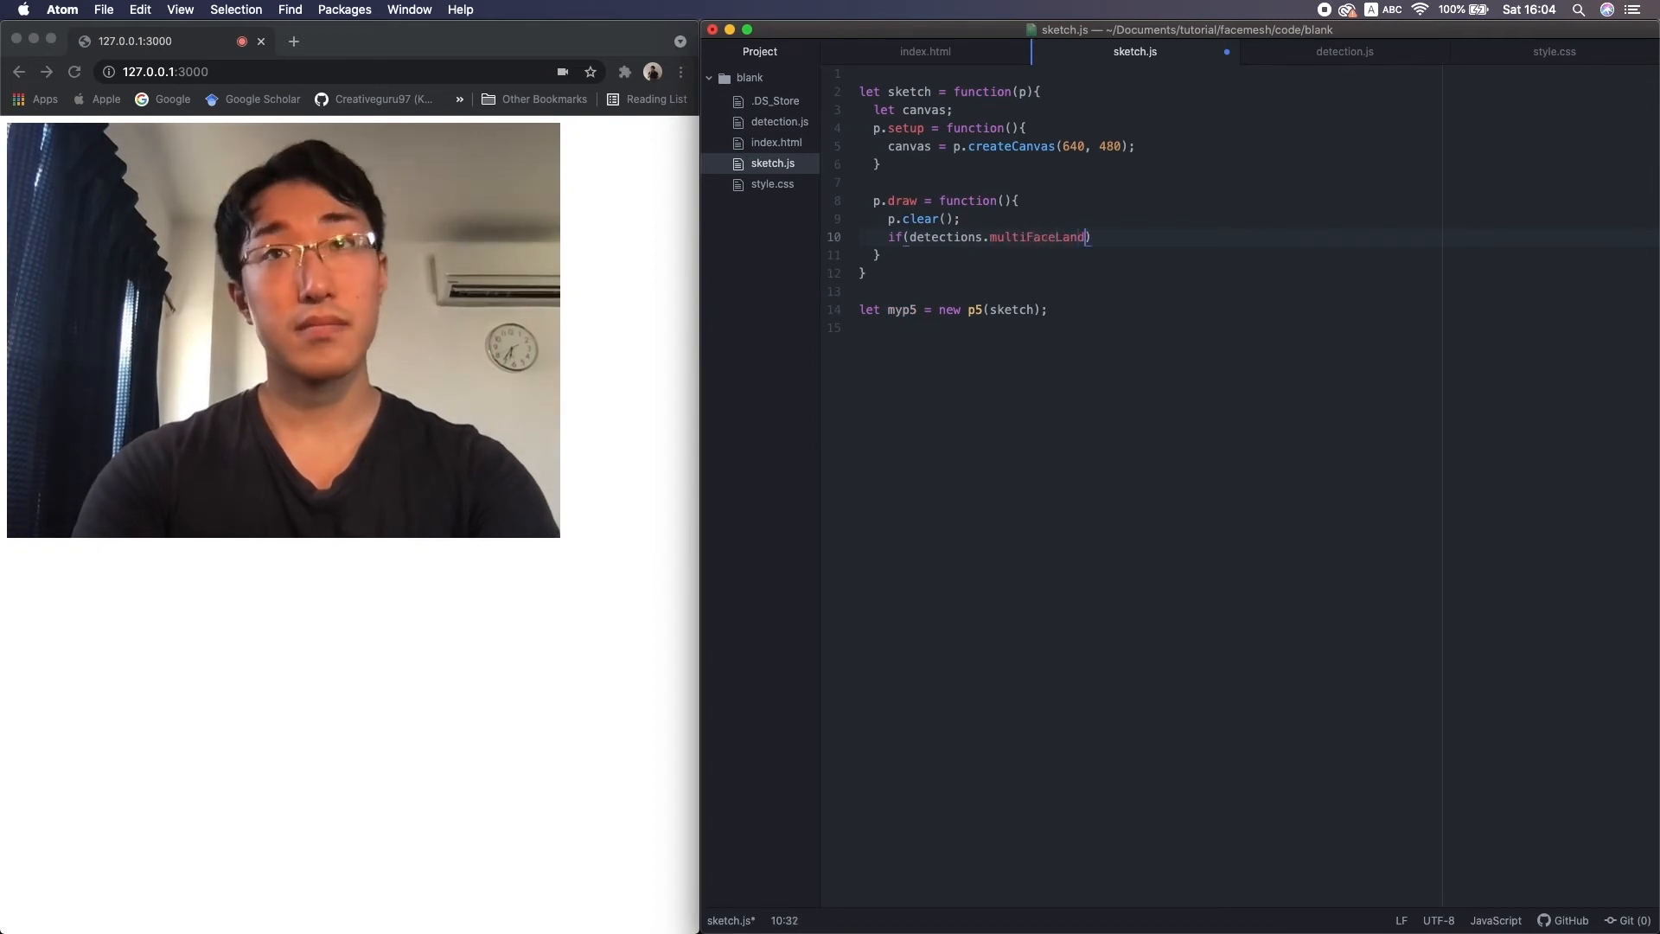
type("Marks")
double_click(1054, 237)
key("BackSpace")
key("BackSpace")
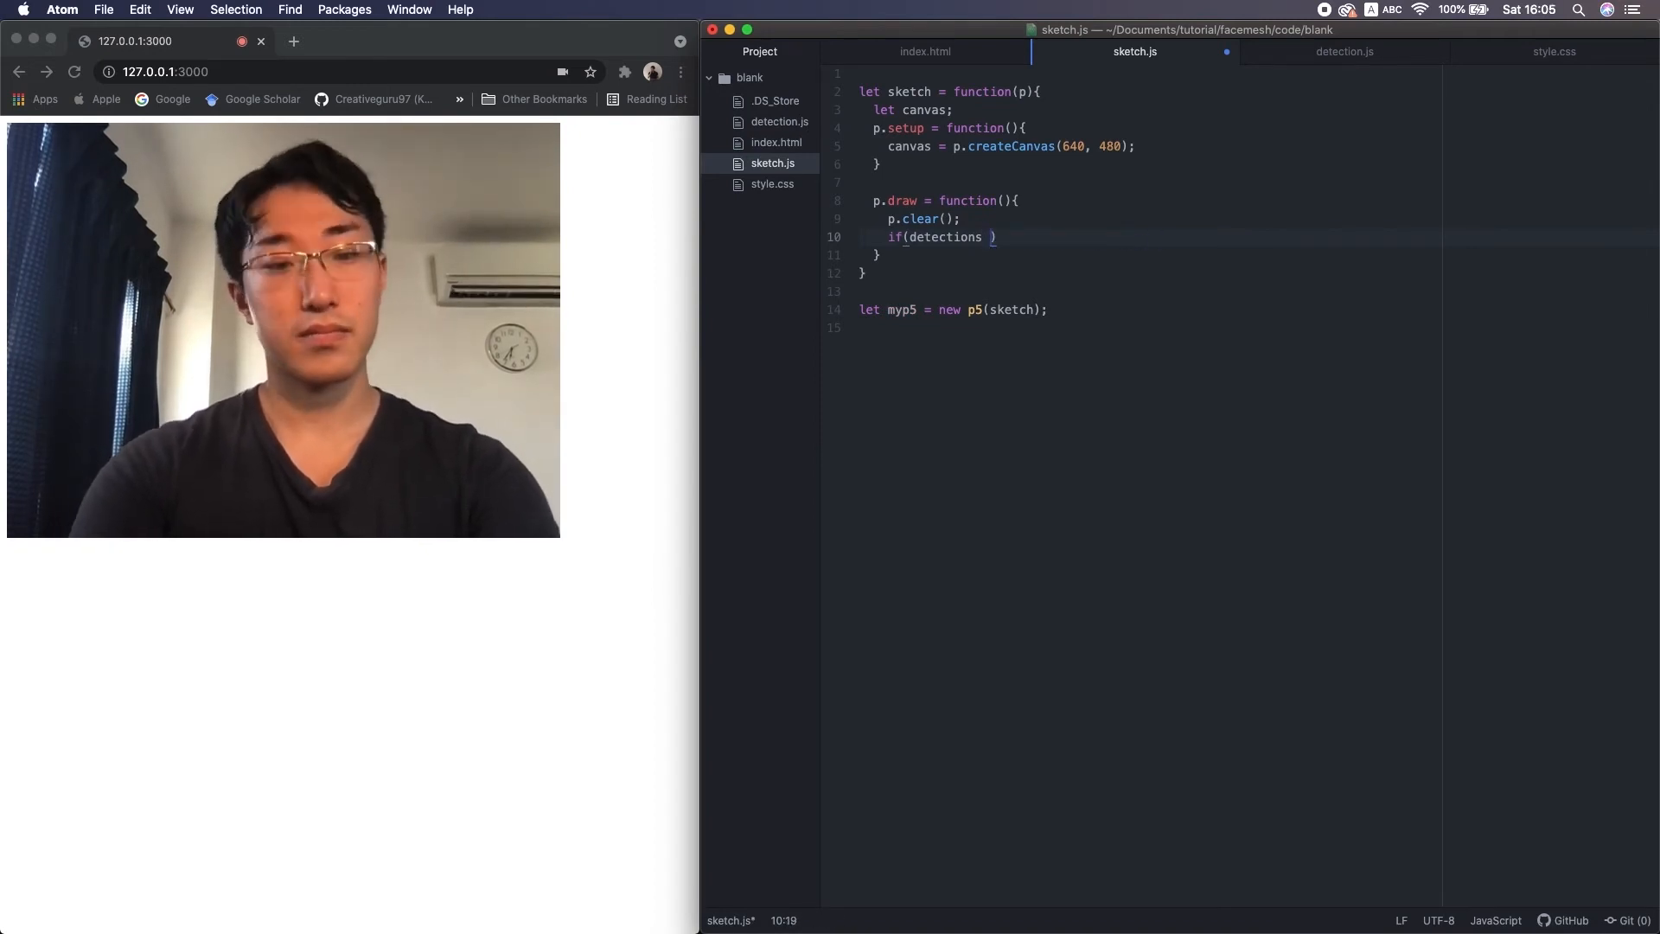
key("End")
type("undefined){")
key("Return")
type("if(detections.multiFaceLandMarks != undefined && detections.multiFaceLandMarks")
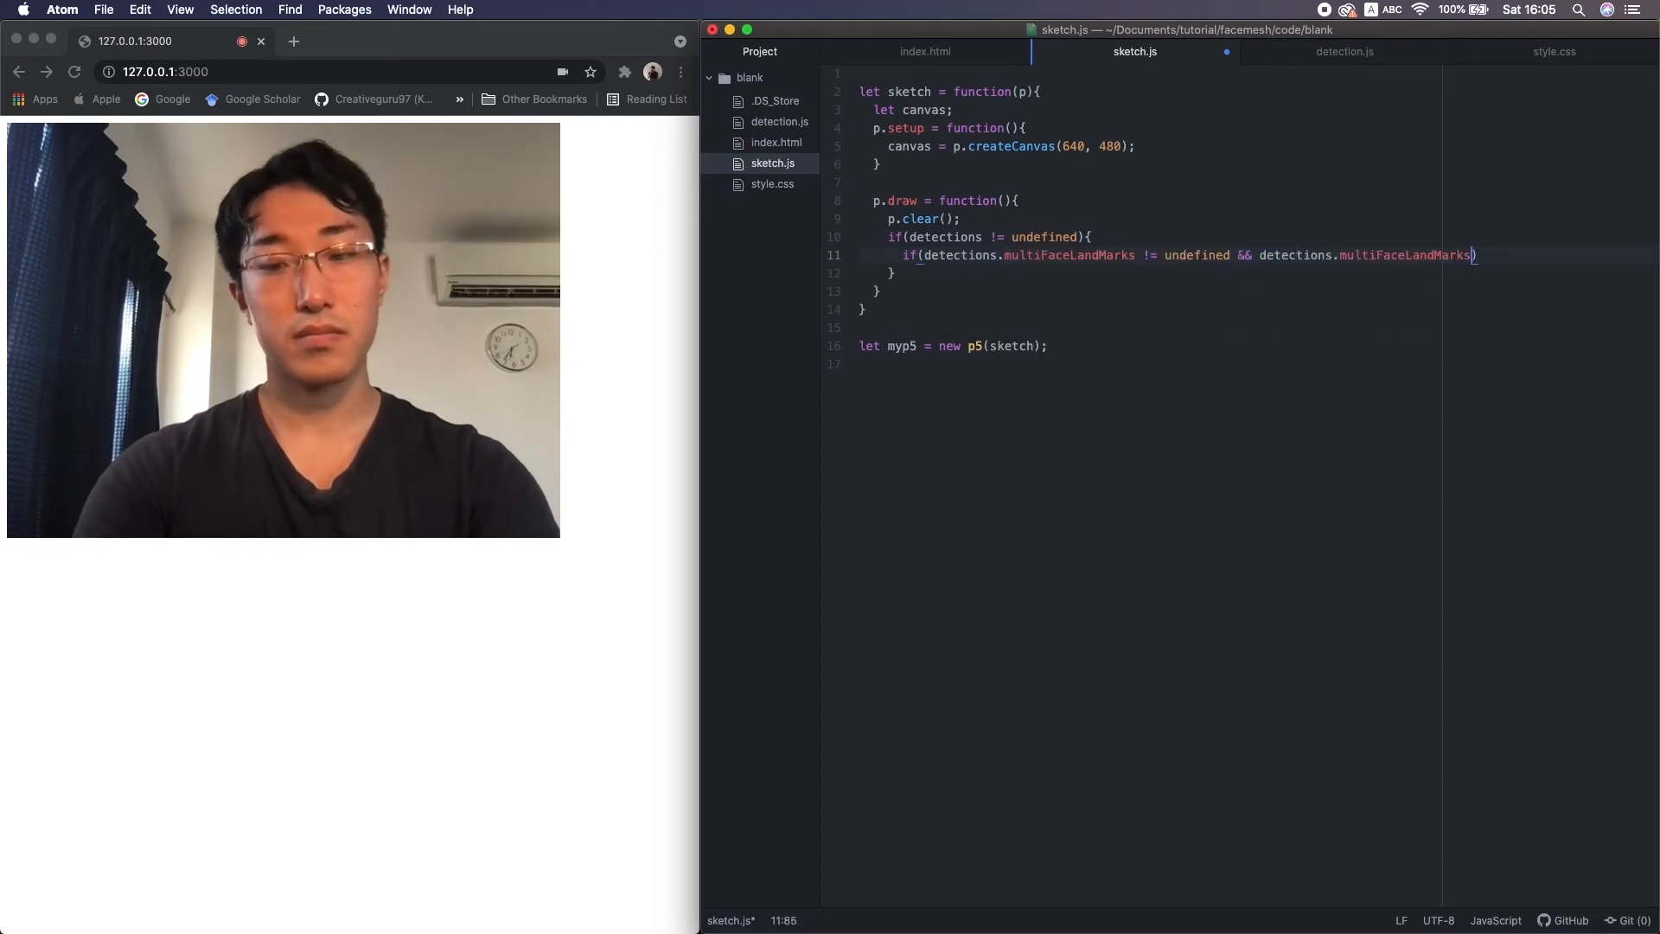
type(".length >= 1){")
key("Return")
type("p.faceMesh();")
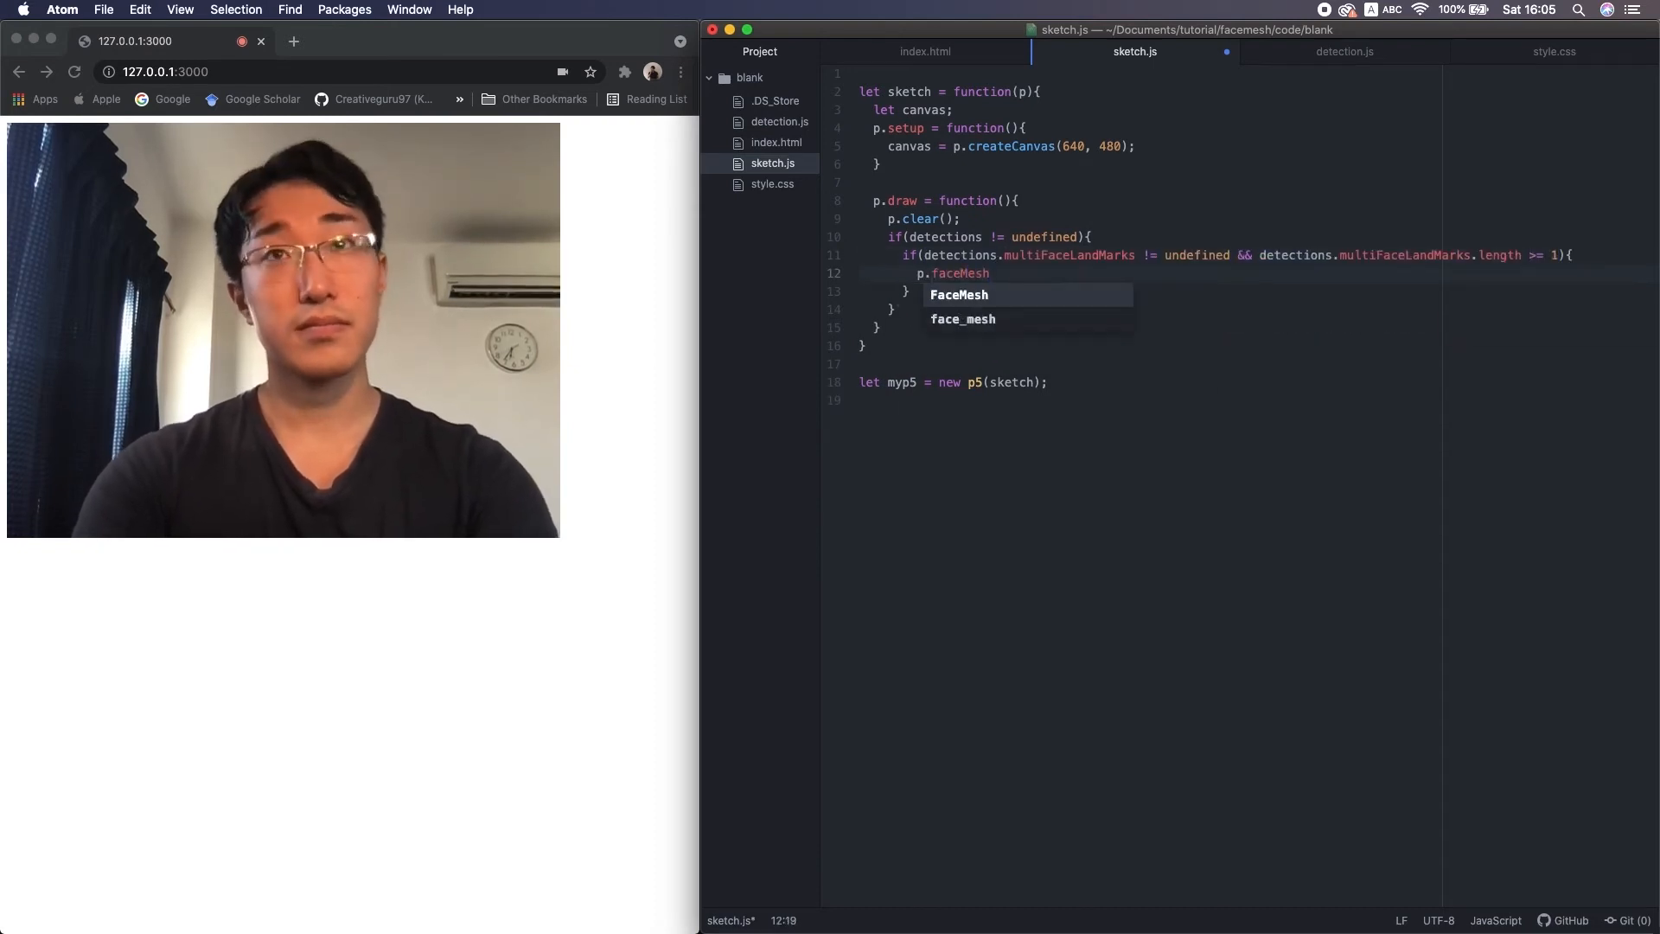
key("Down")
key("Down")
- Write p.faceMesh with a stroke and a loop over the detected face landmarks
key("End")
key("Return")
key("Return")
type("p.faceMesh(){")
key("Return")
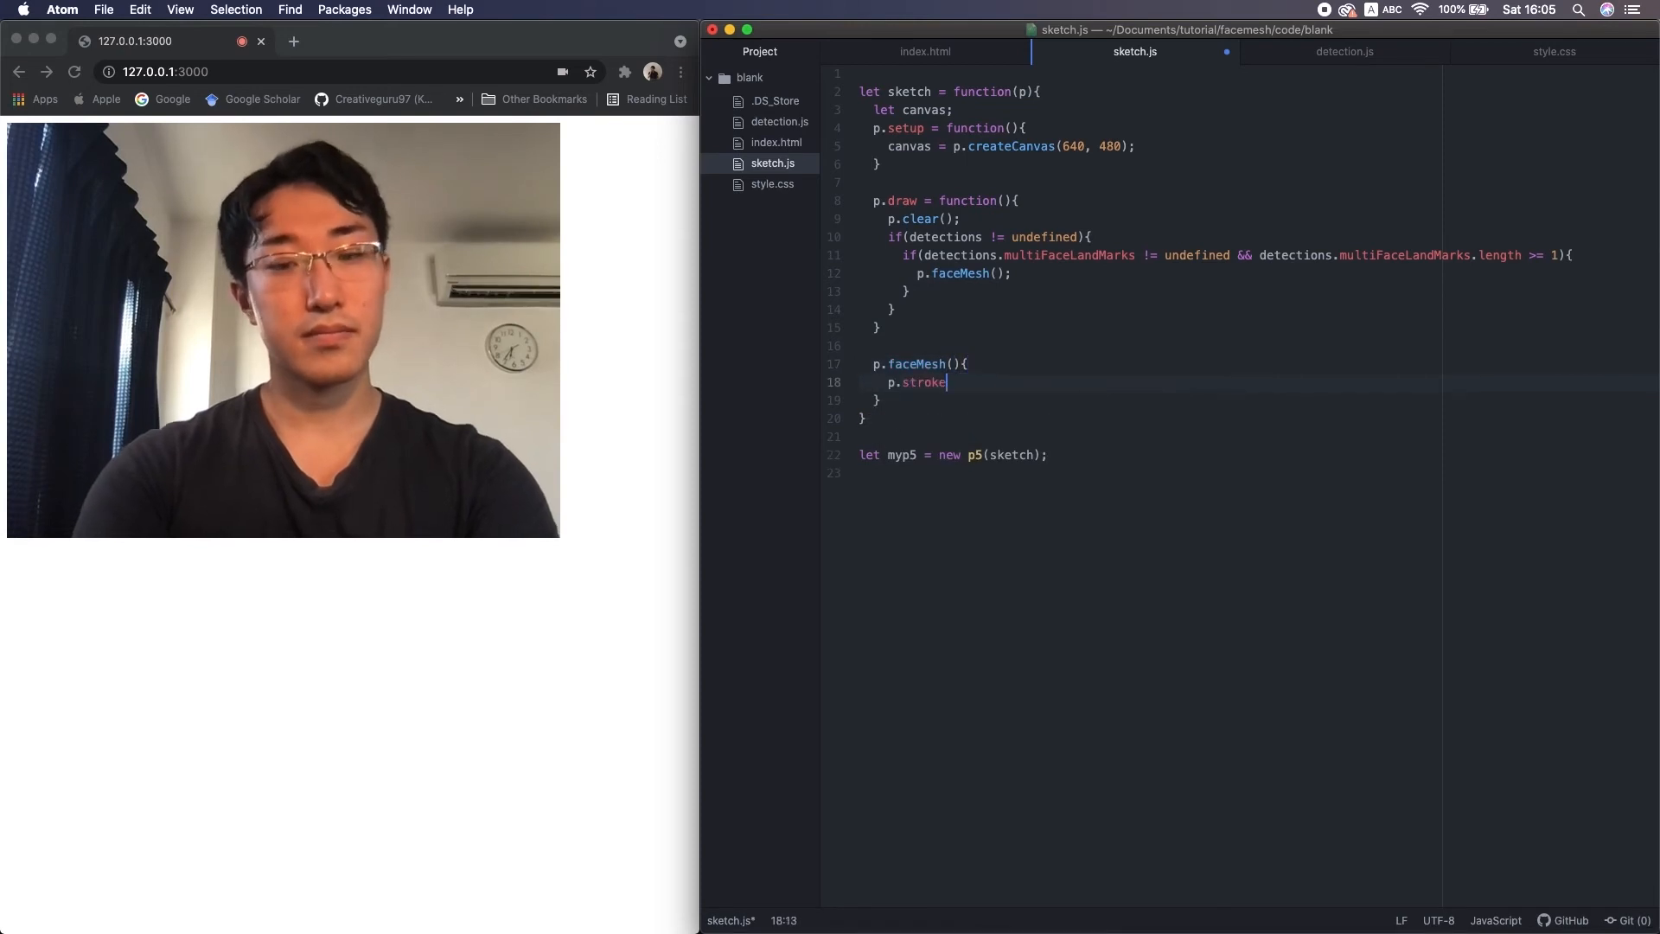
type("(0);")
key("Return")
type("strokeWeight(3);")
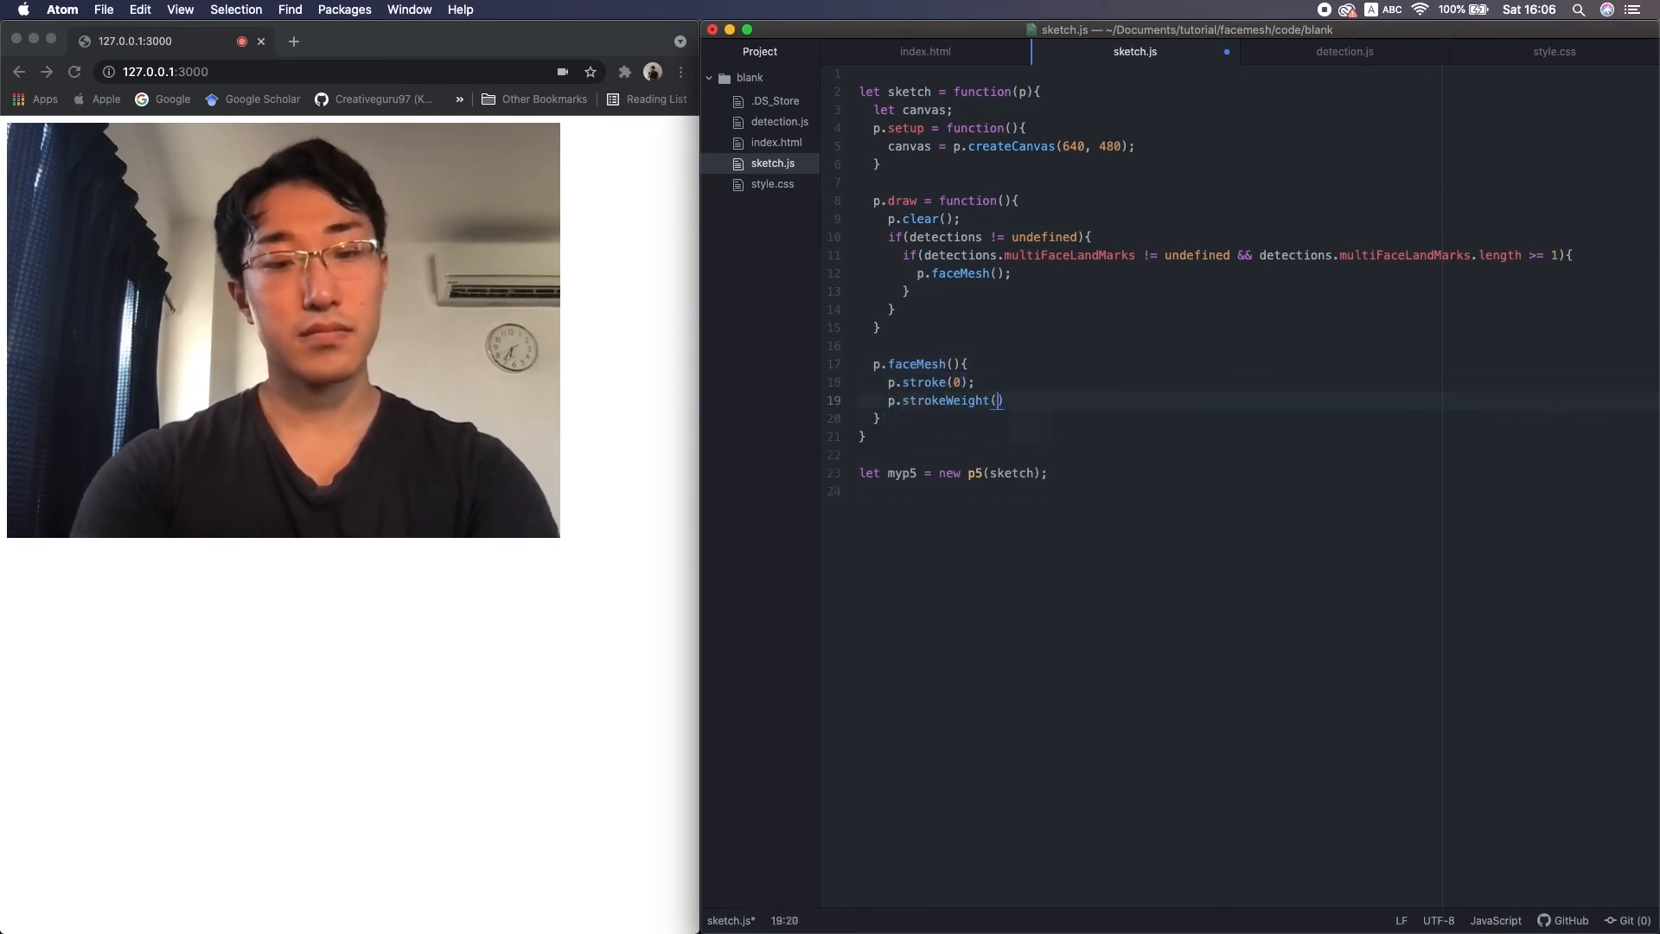
key("Return")
type("for(let i=0; i<dete")
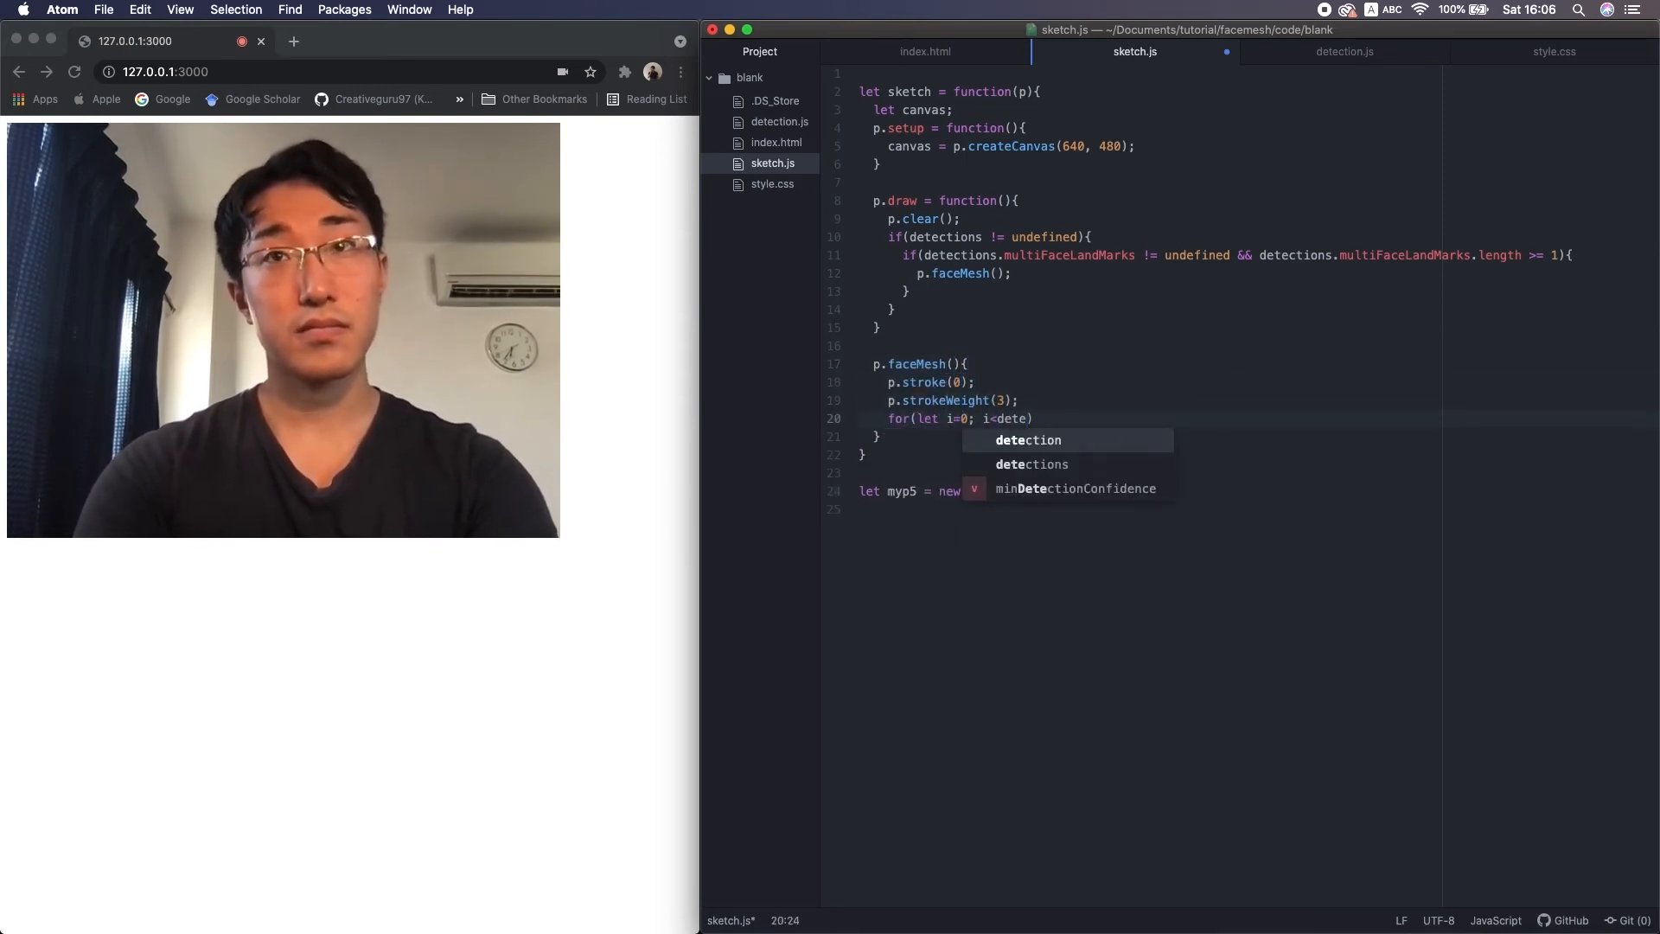
type("ctions.multiFaceLandMarks[0].length; i++)")
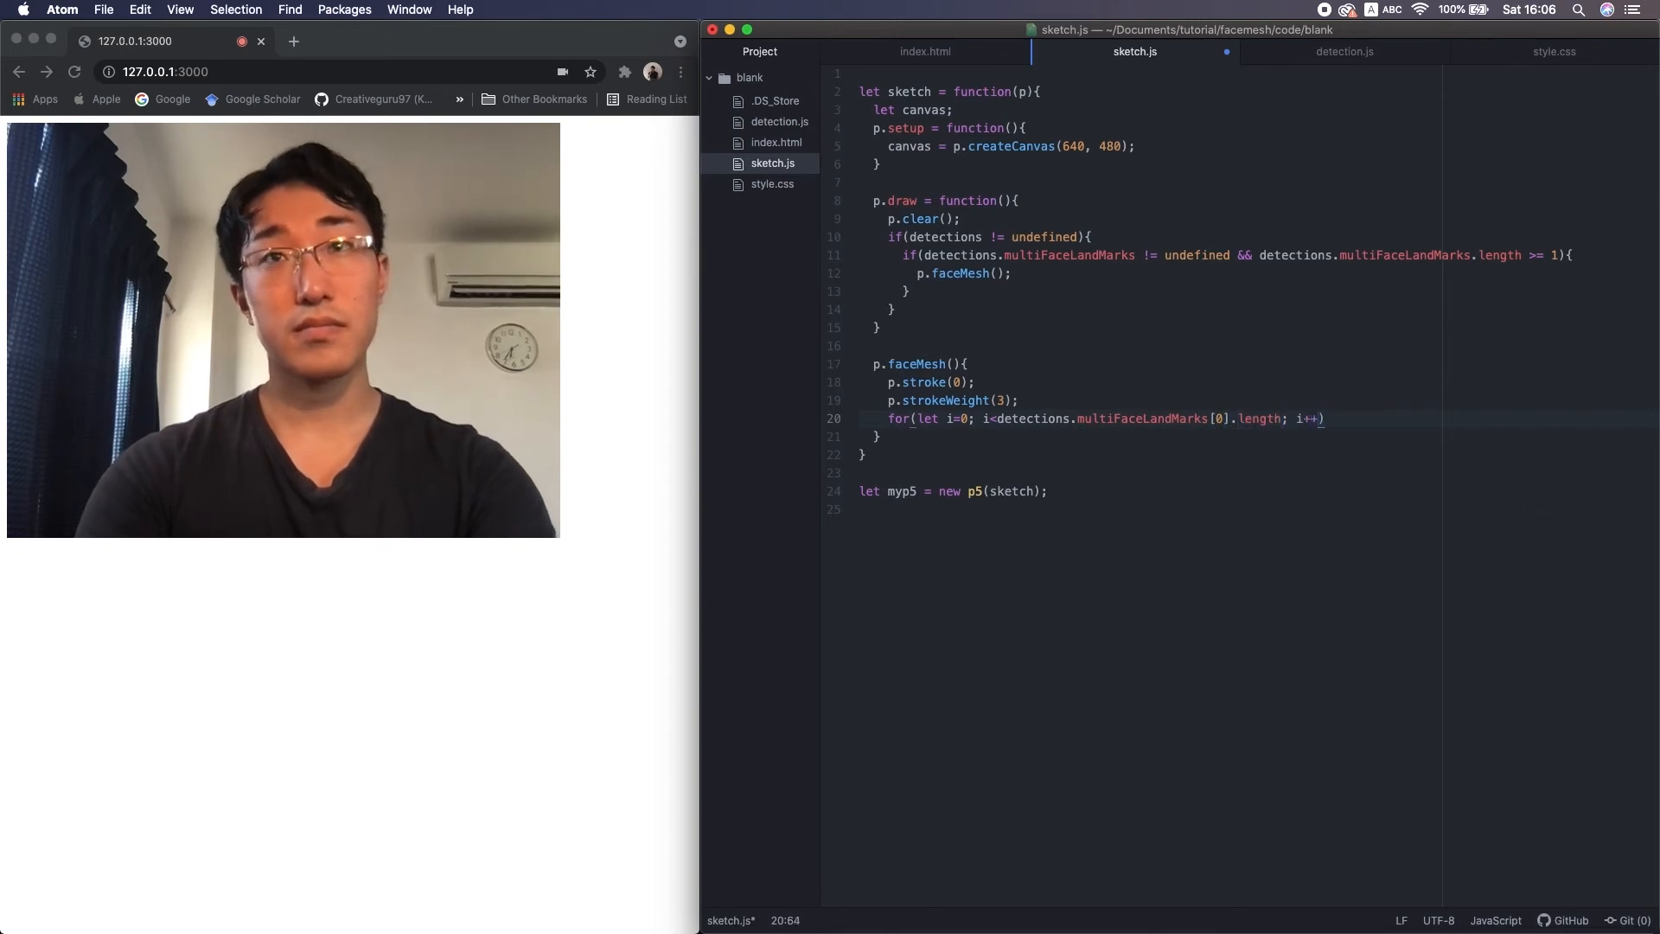
type("{")
key("Return")
type("let x = detections.multiFaceLandMarks")
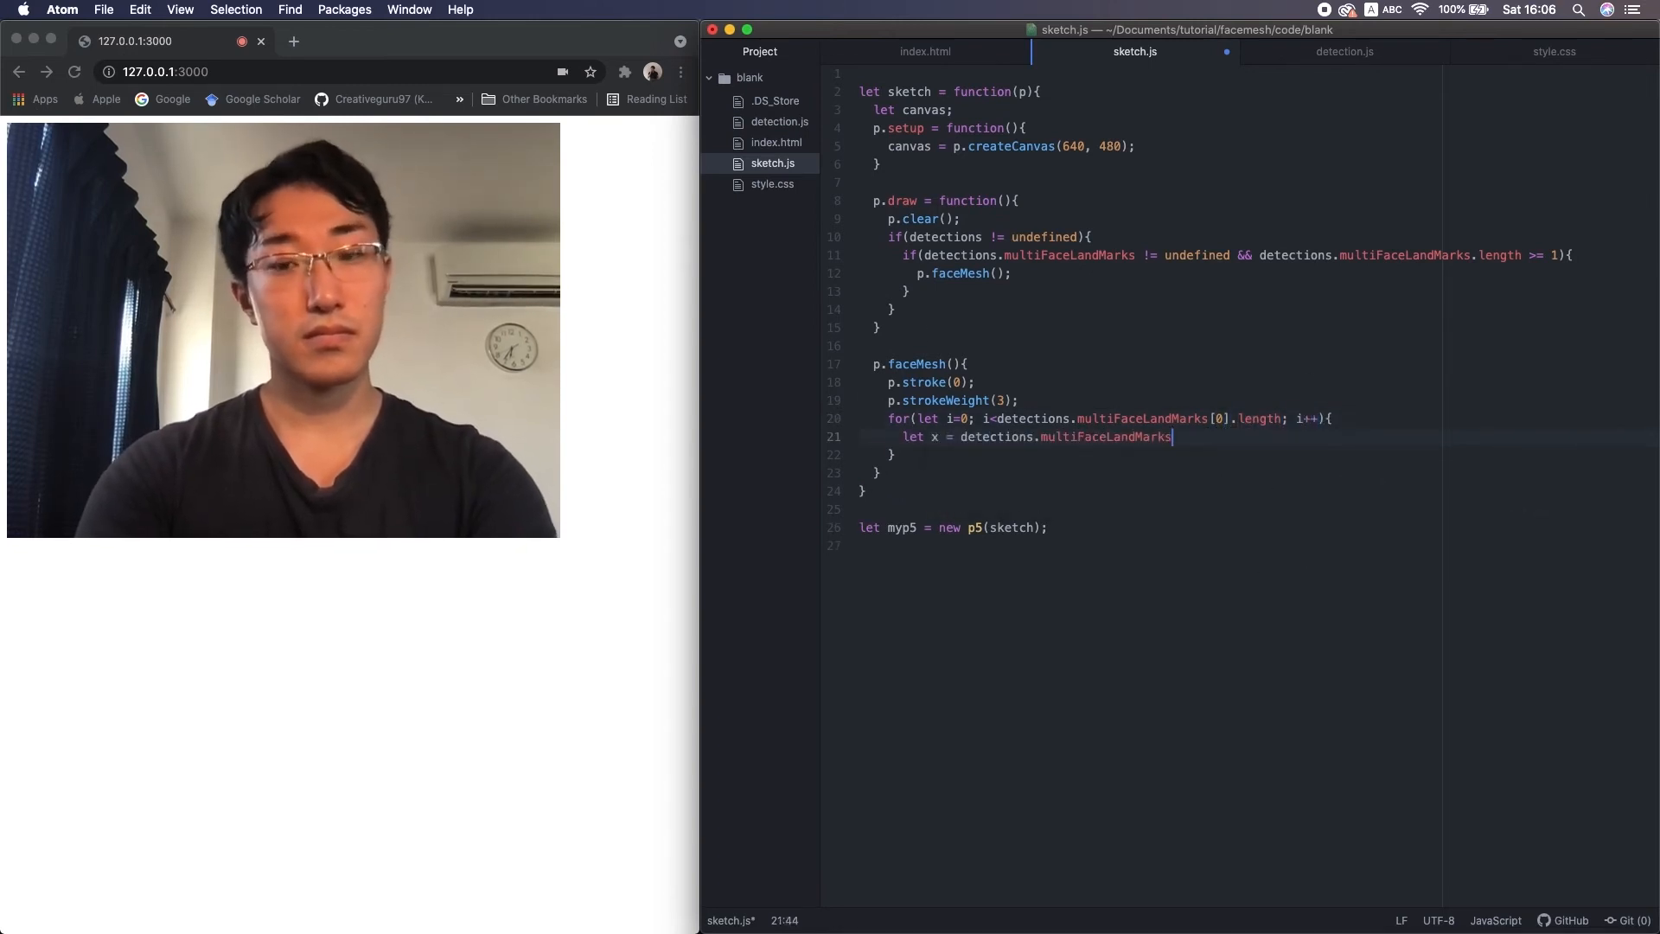
type("[0][i].x * p.width;")
- Compute x and y from landmark coordinates times width/height and wrap the vertex loop in beginShape(POINTS)/endShape
key("super+shift+d")
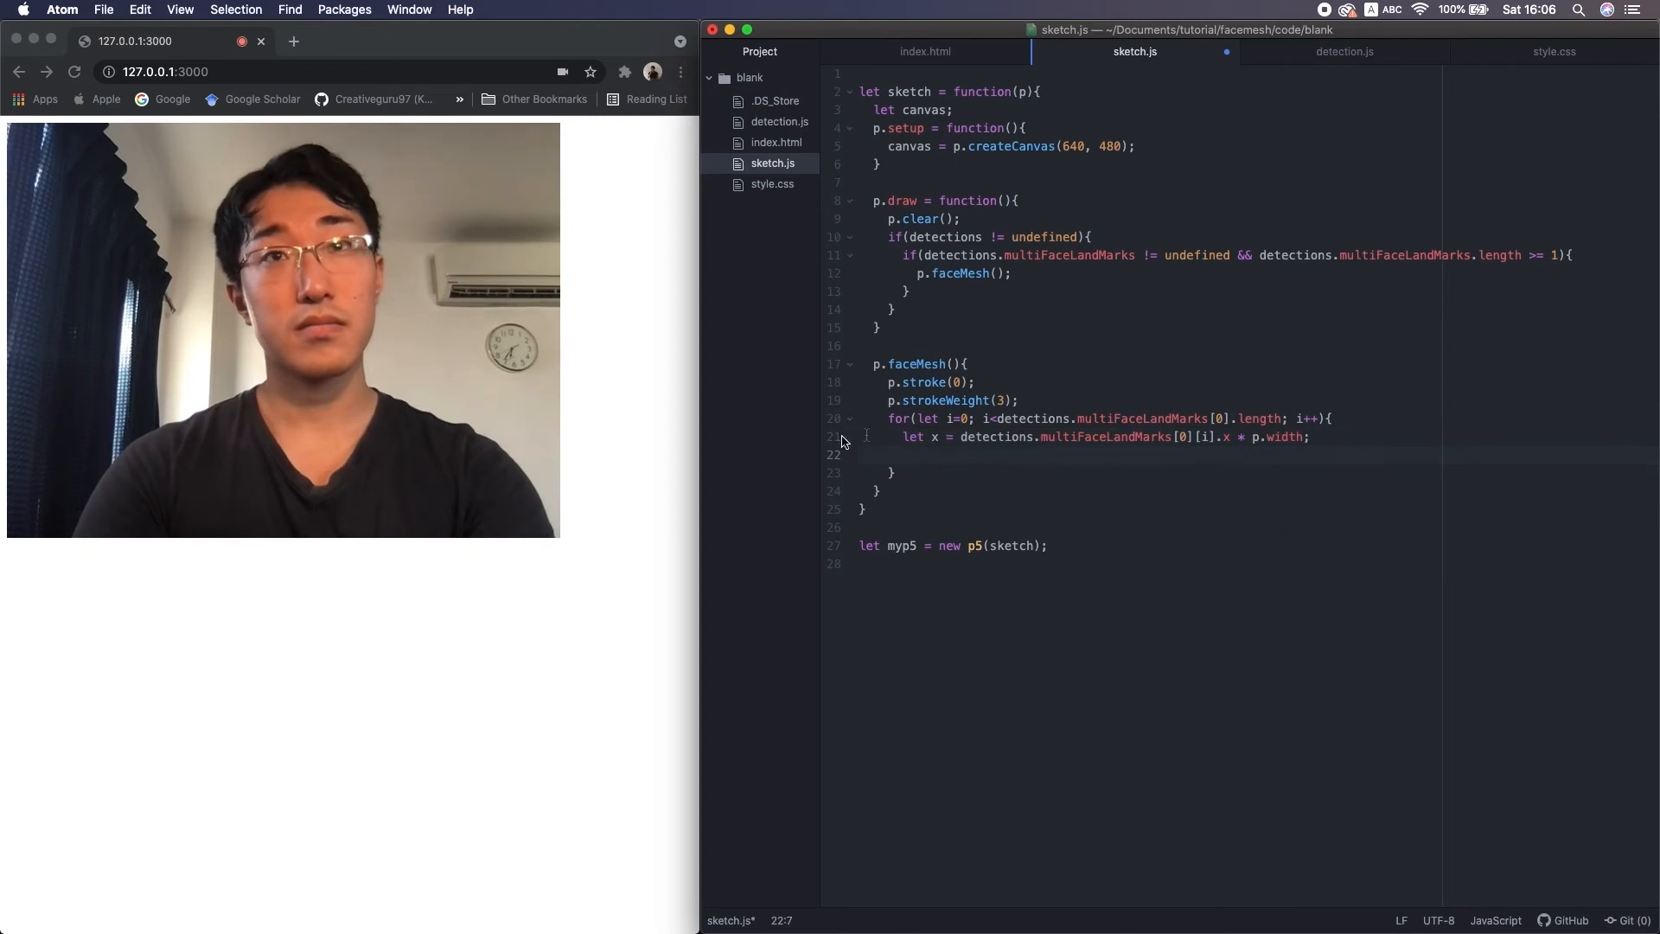
double_click(932, 453)
type("y")
double_click(1224, 453)
type("y")
double_click(1284, 454)
type("height;")
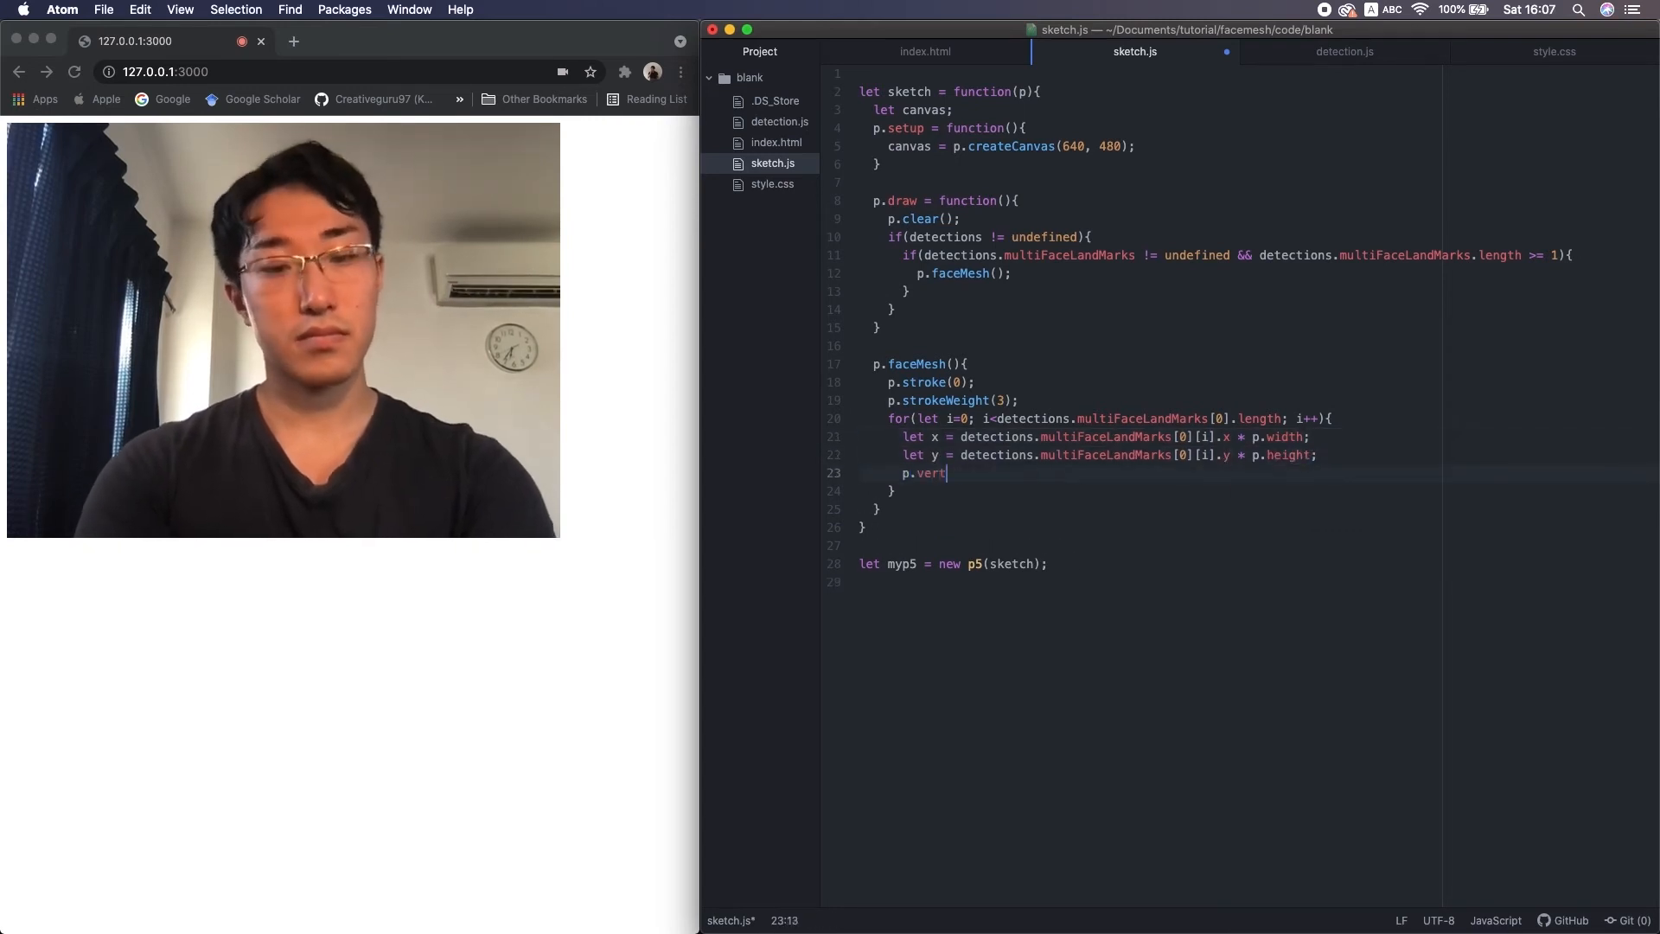
type("       p.vertex(x, y);")
left_click(1025, 400)
type("p.beginShape(")
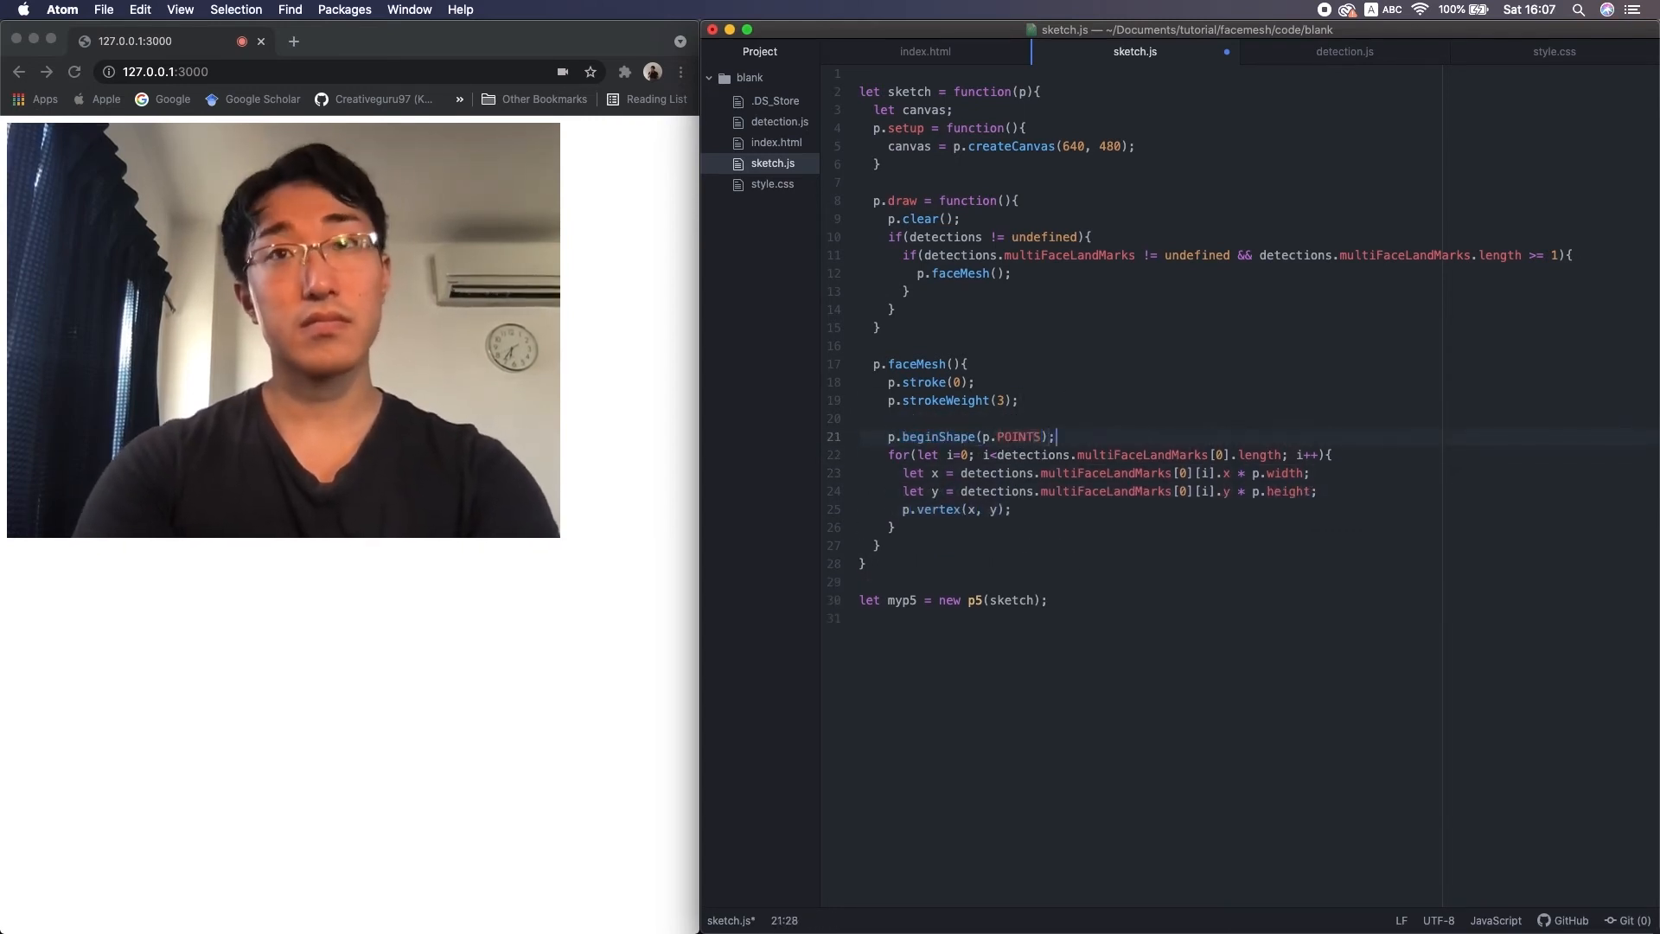
type("p.POINTS);")
left_click(1056, 510)
left_click(898, 527)
type("p.endShape();")
- Save, check the browser console, fix the faceMesh declaration and save again
key("super+s")
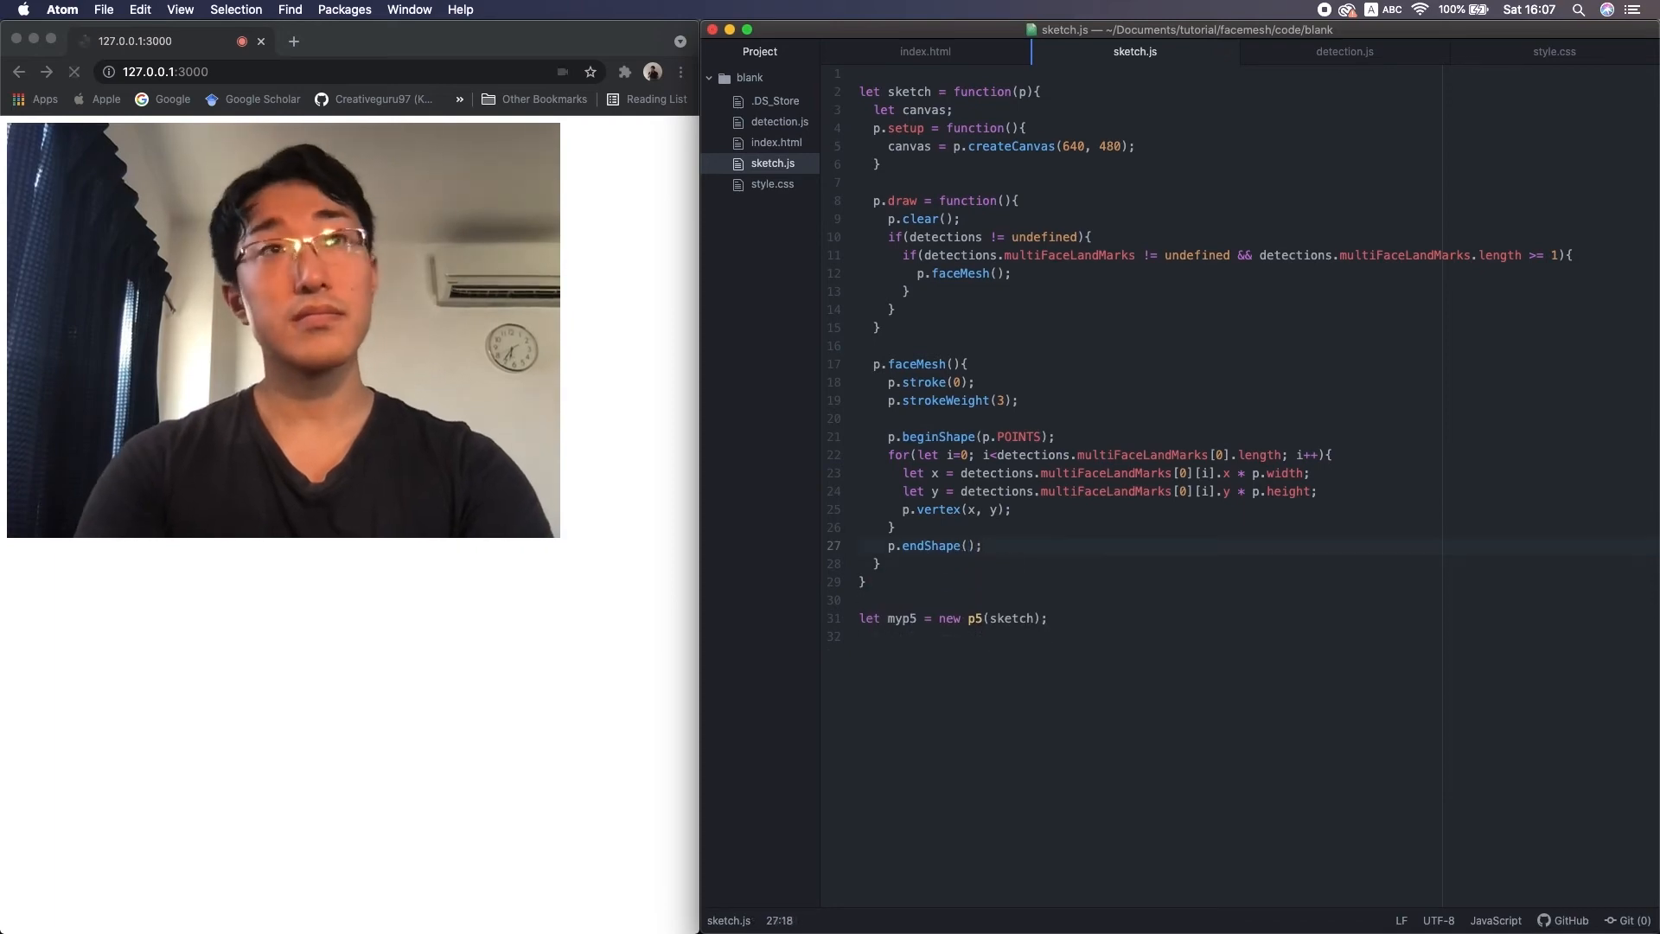
left_click(596, 604)
key("super+alt+j")
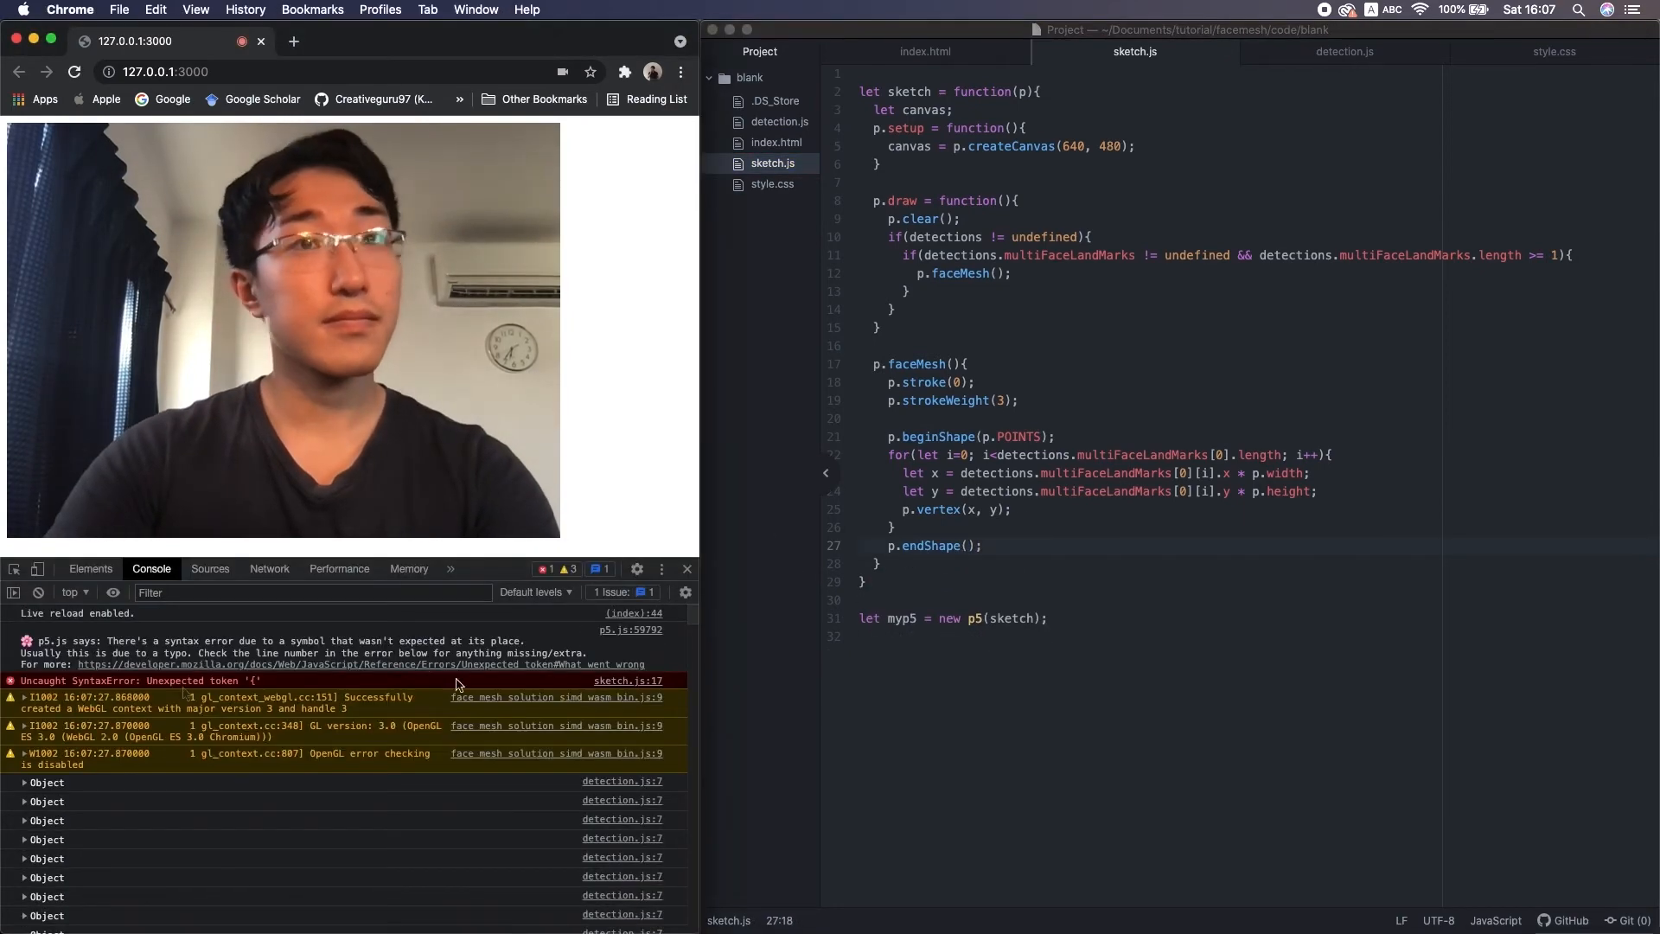
left_click(947, 365)
type("= function")
key("super+s")
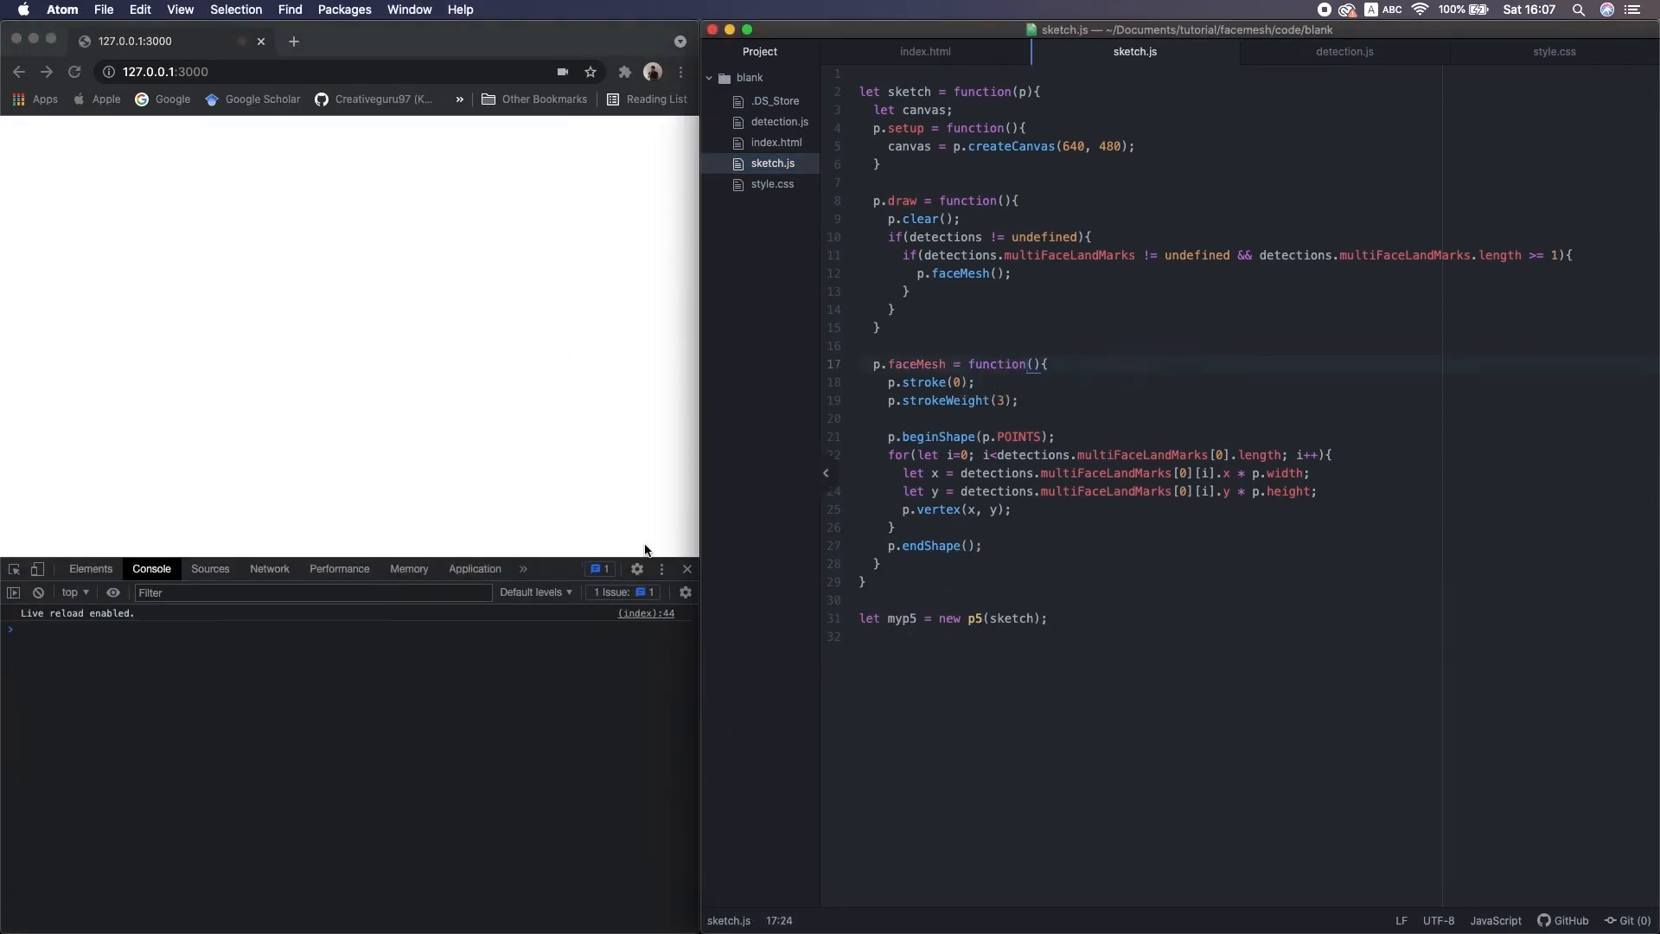
left_click(689, 578)
left_click(688, 570)
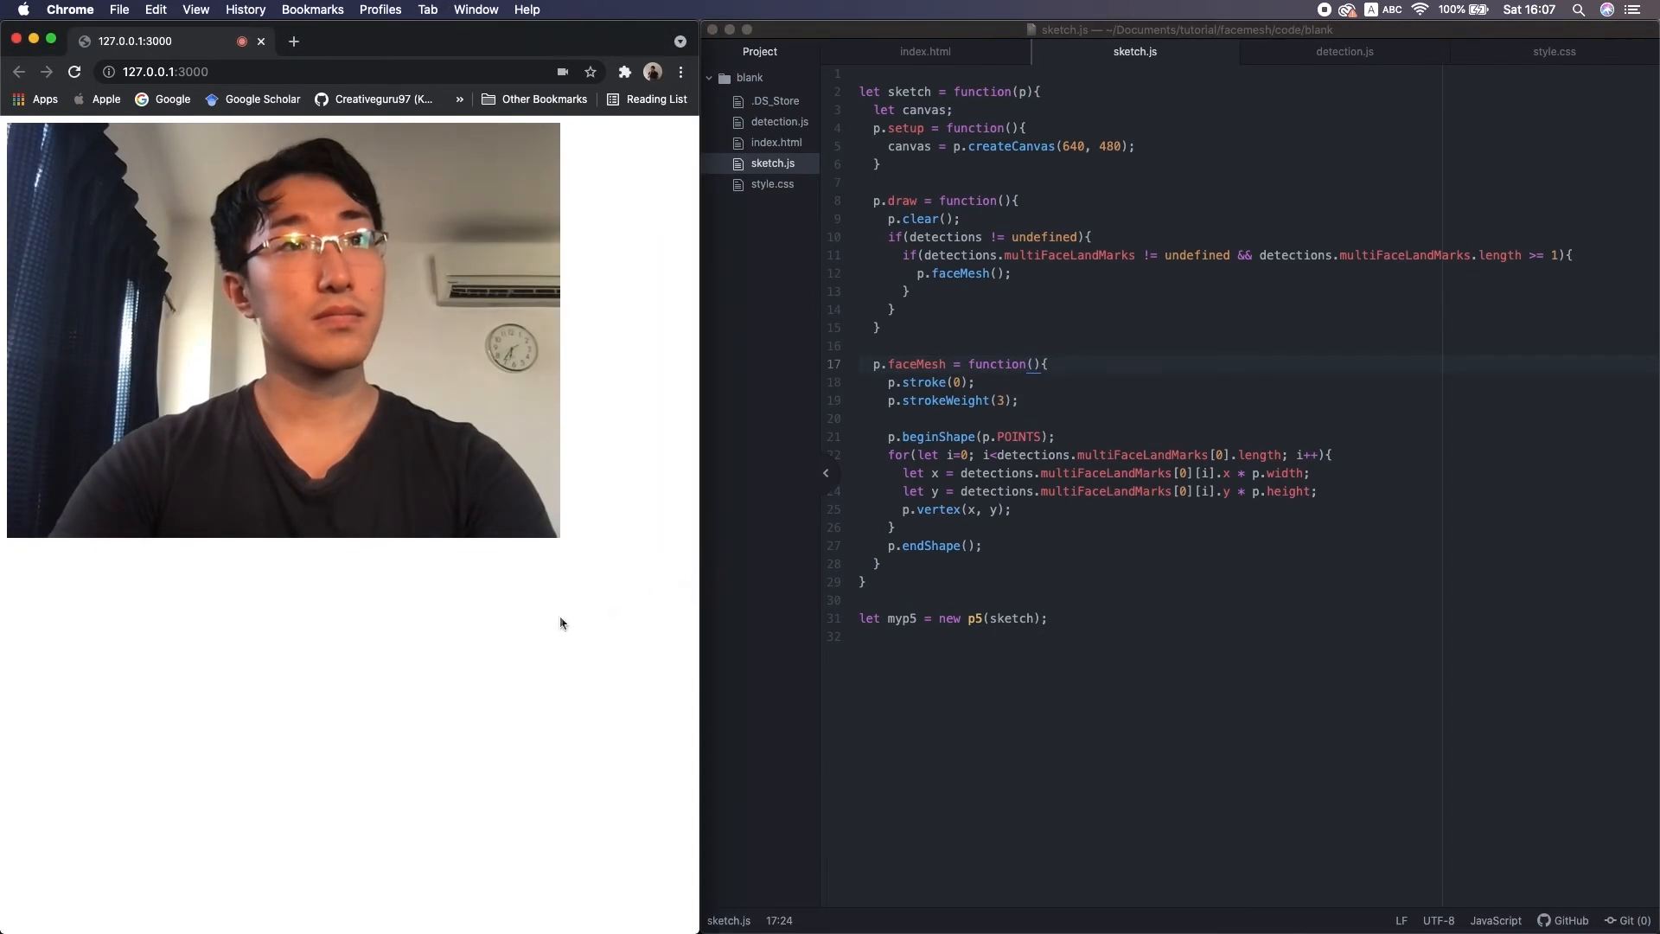
left_click(1026, 601)
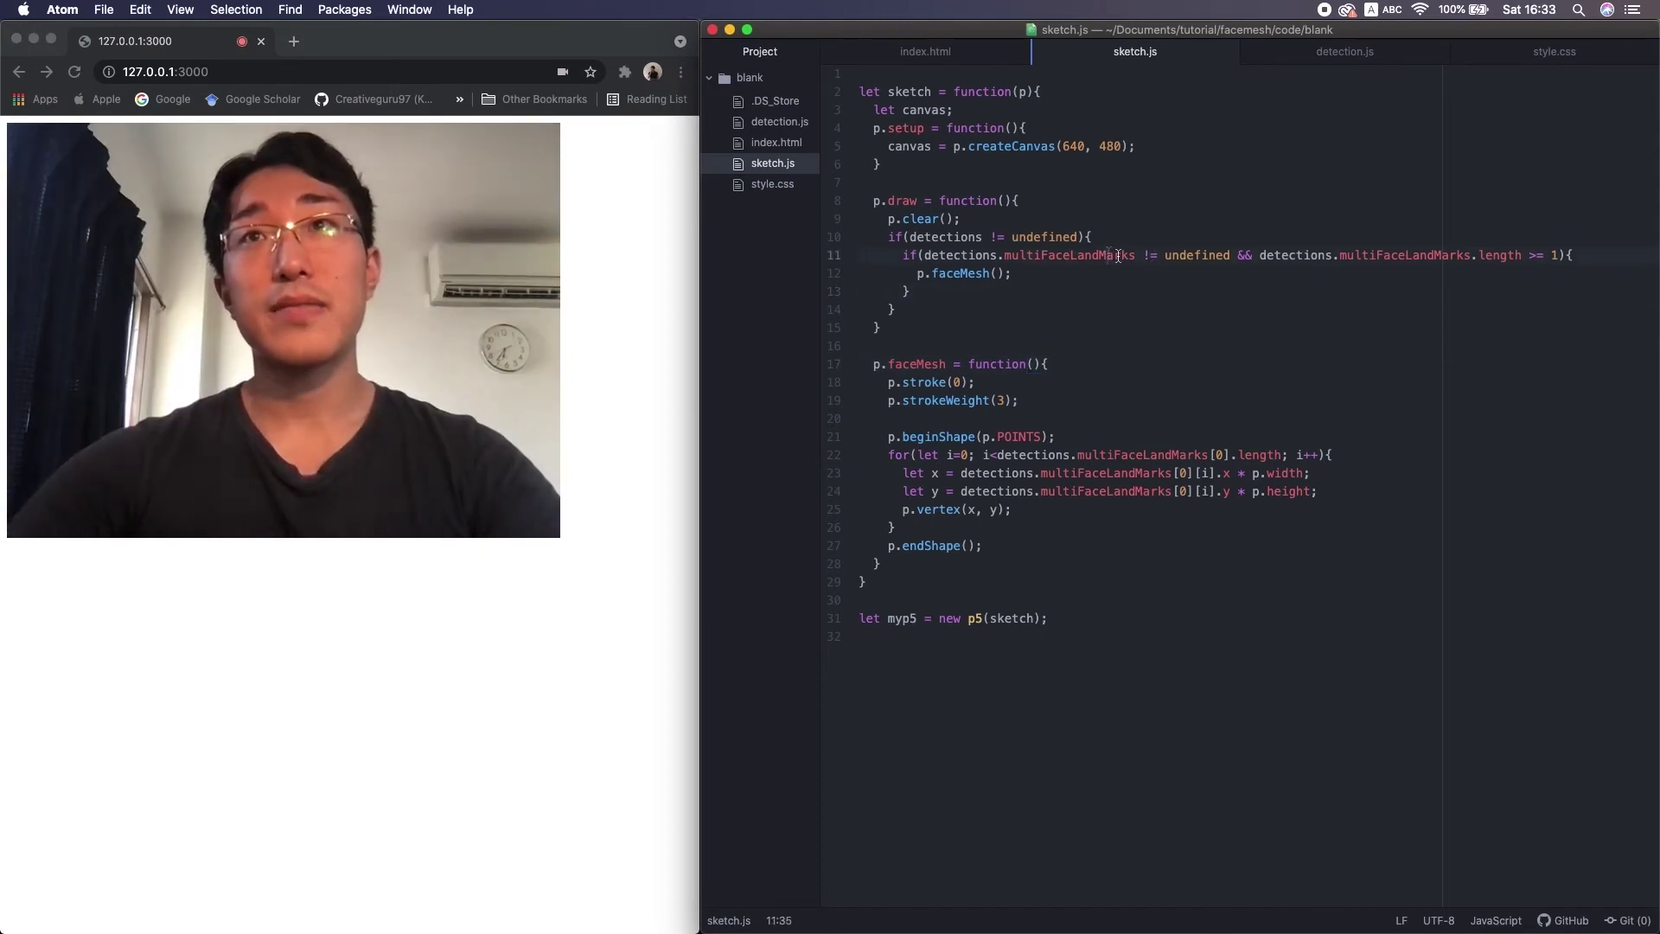
left_click(1118, 255)
type("M")
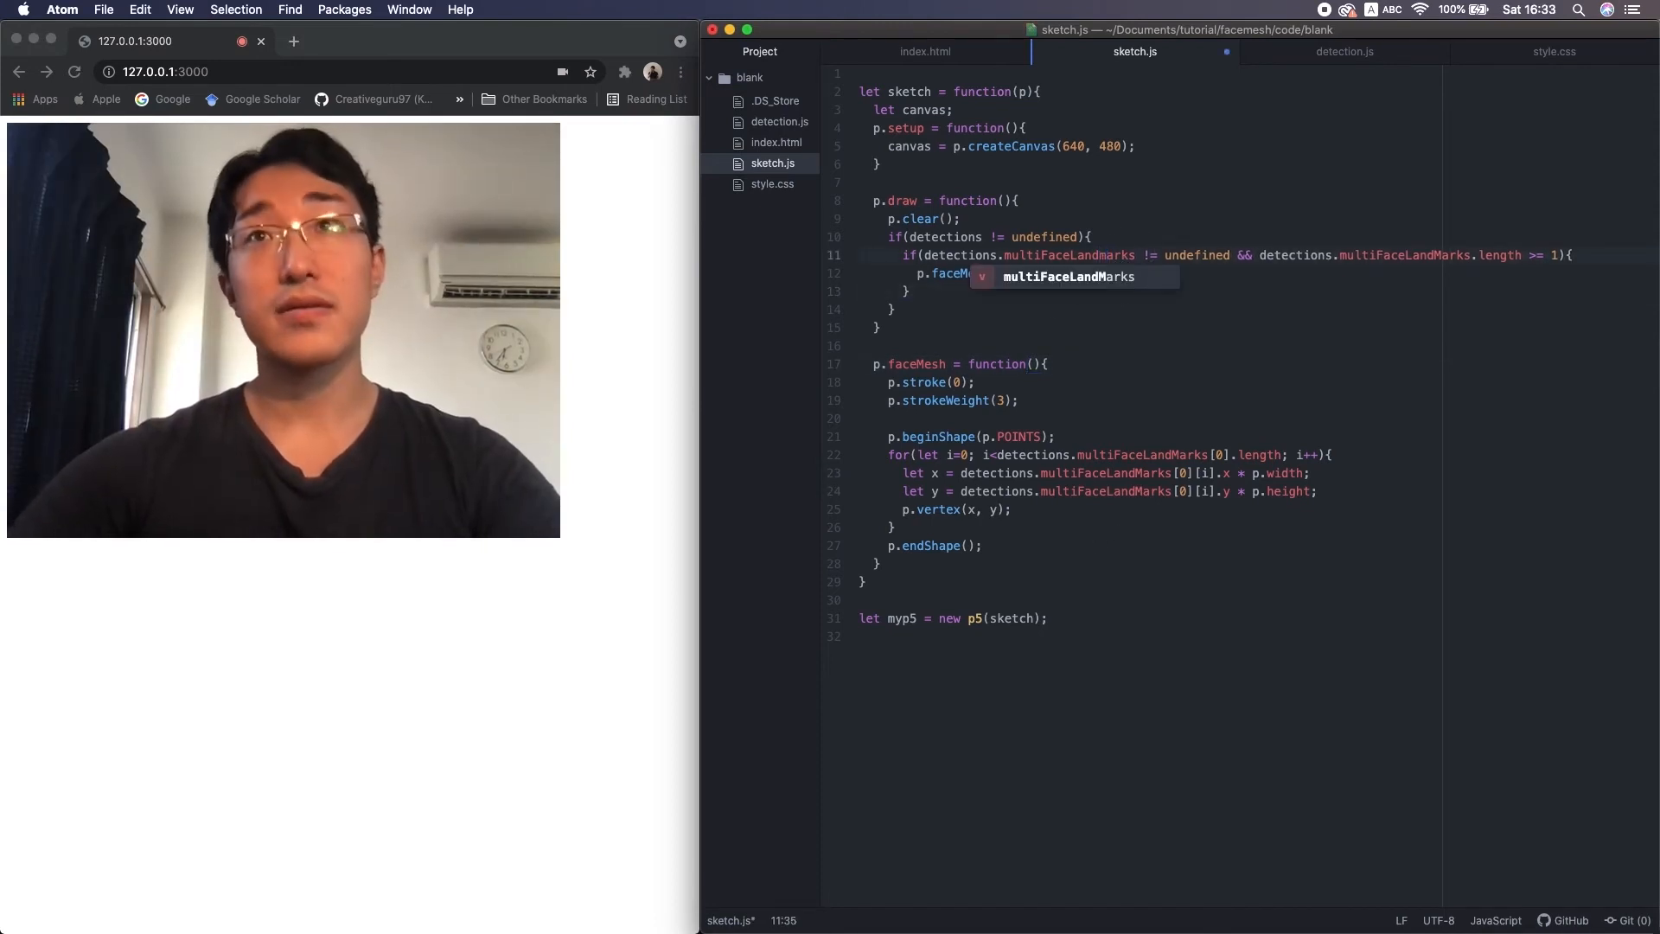
- Retype multiFaceLandmarks on lines 11 and 22–24 and save so the landmark dots render
double_click(1093, 254)
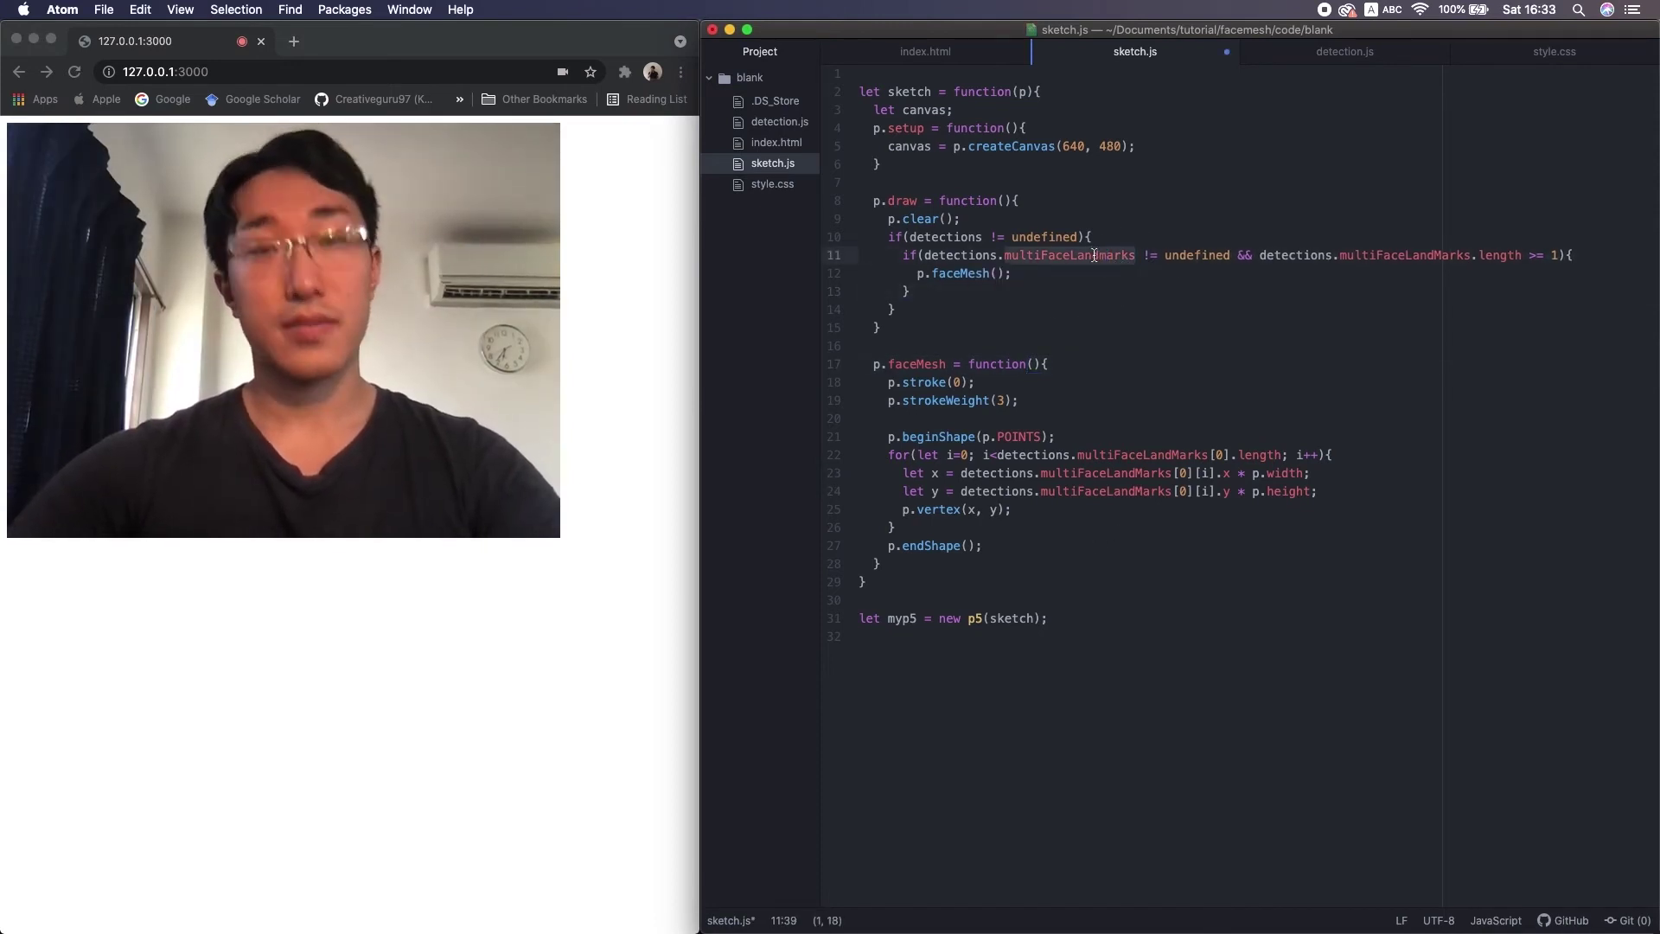
double_click(1394, 257)
double_click(1150, 453)
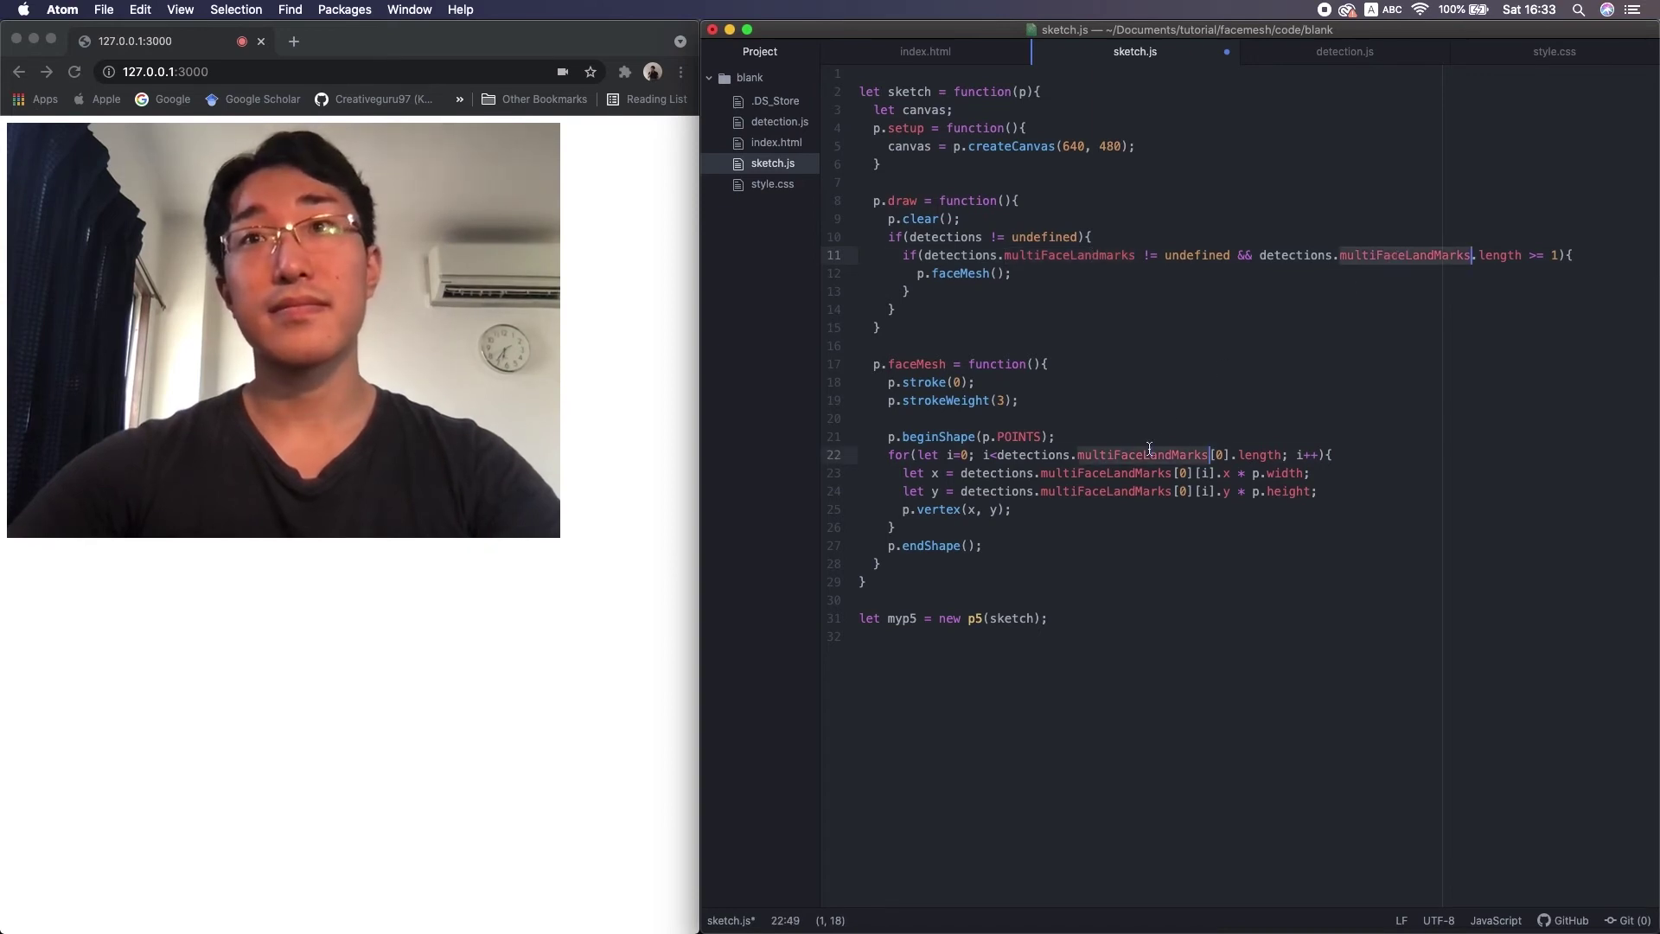
double_click(1122, 491)
key("super+s")
type("m")
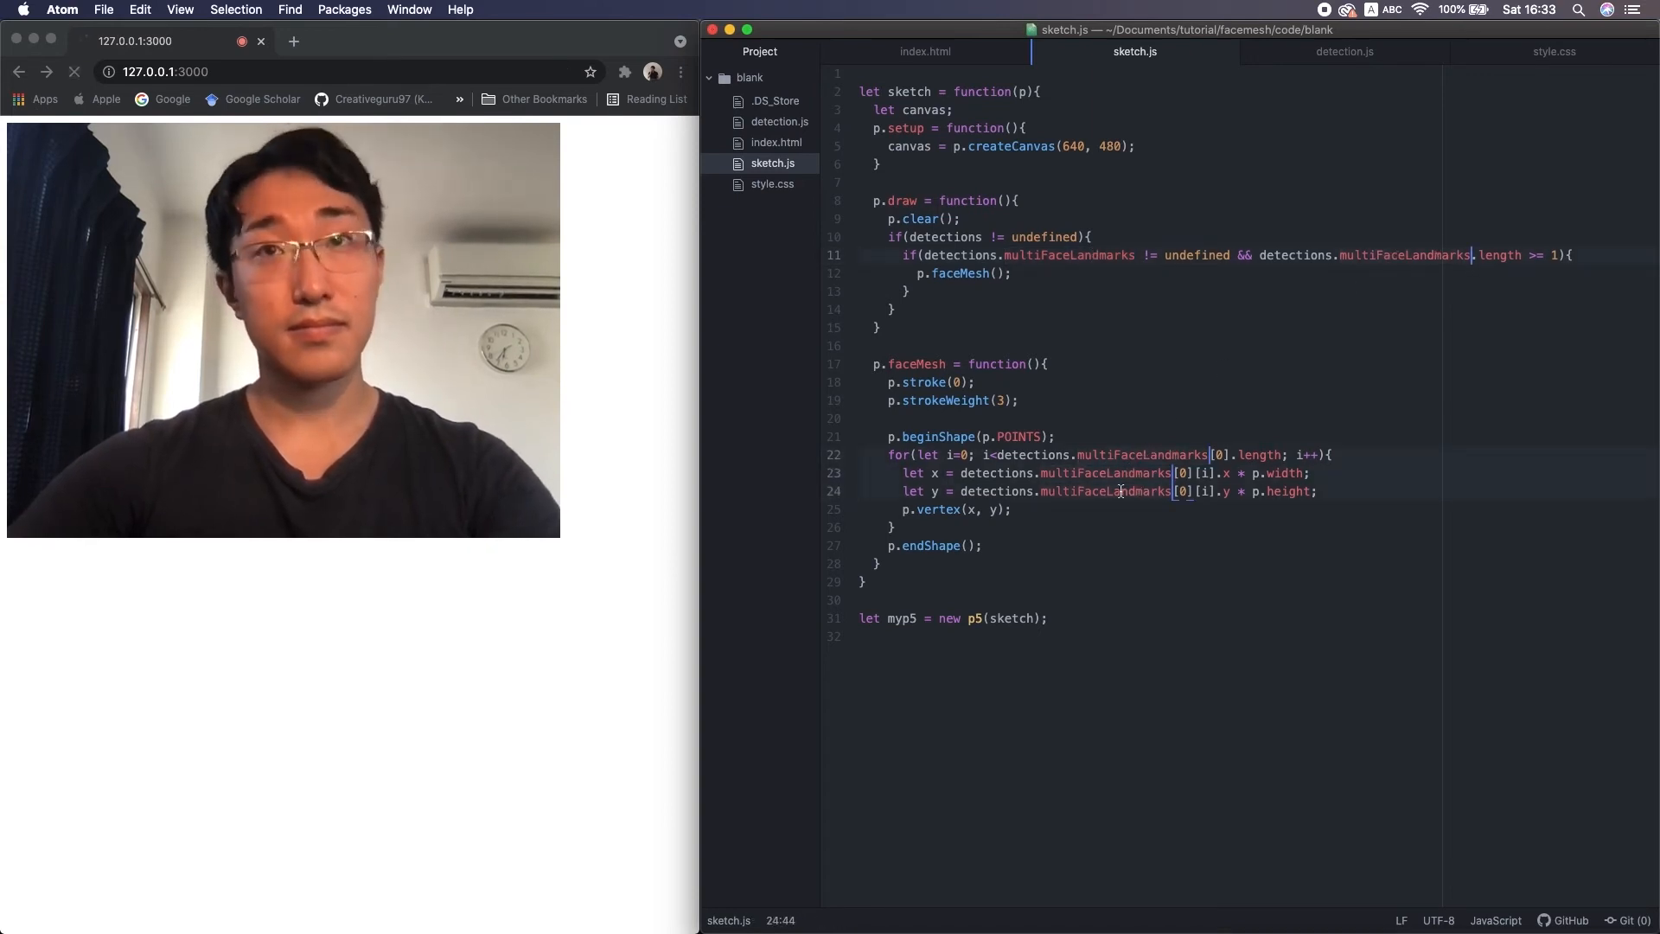
left_click(755, 502)
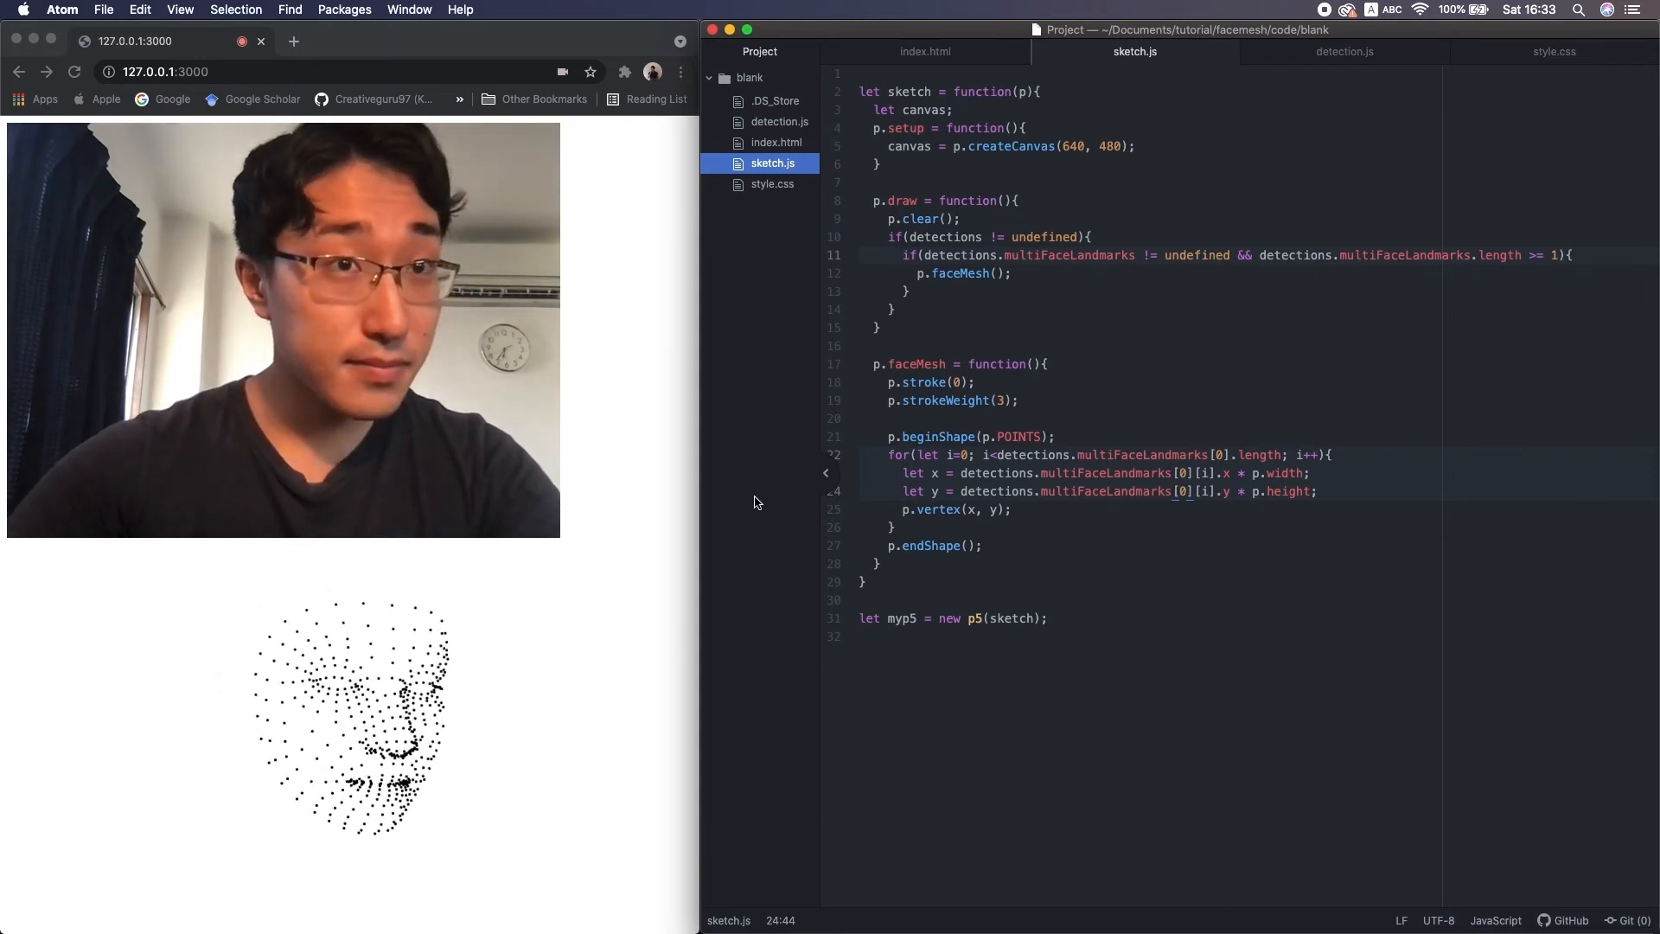
left_click(1002, 291)
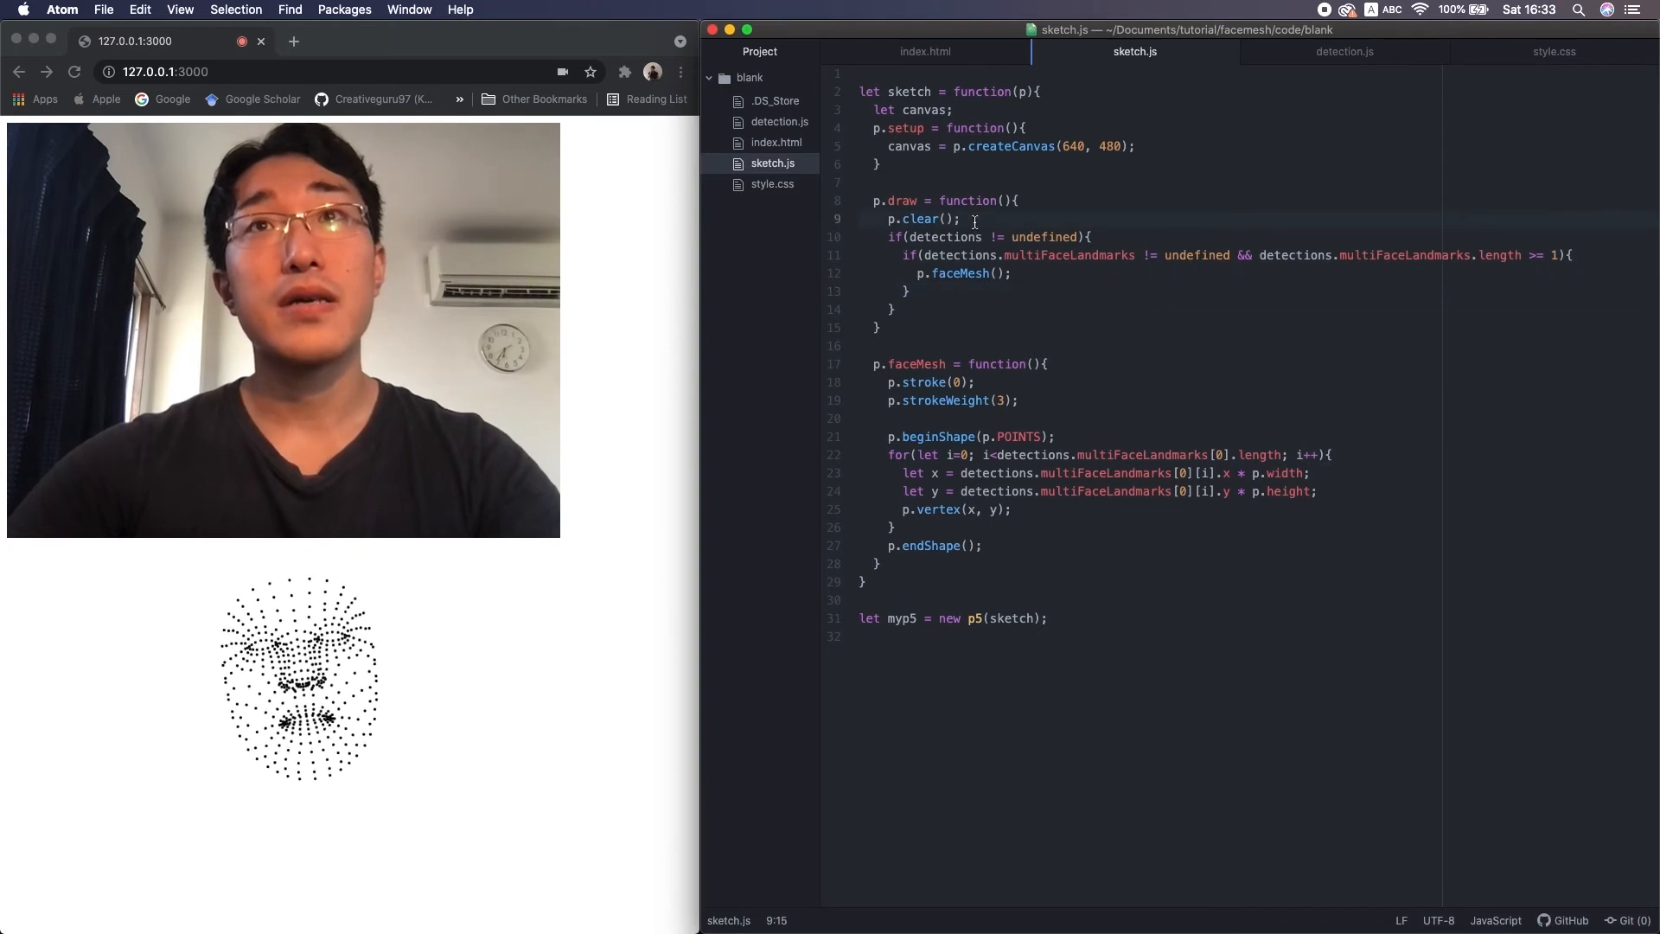
left_click_drag(979, 218, 990, 227)
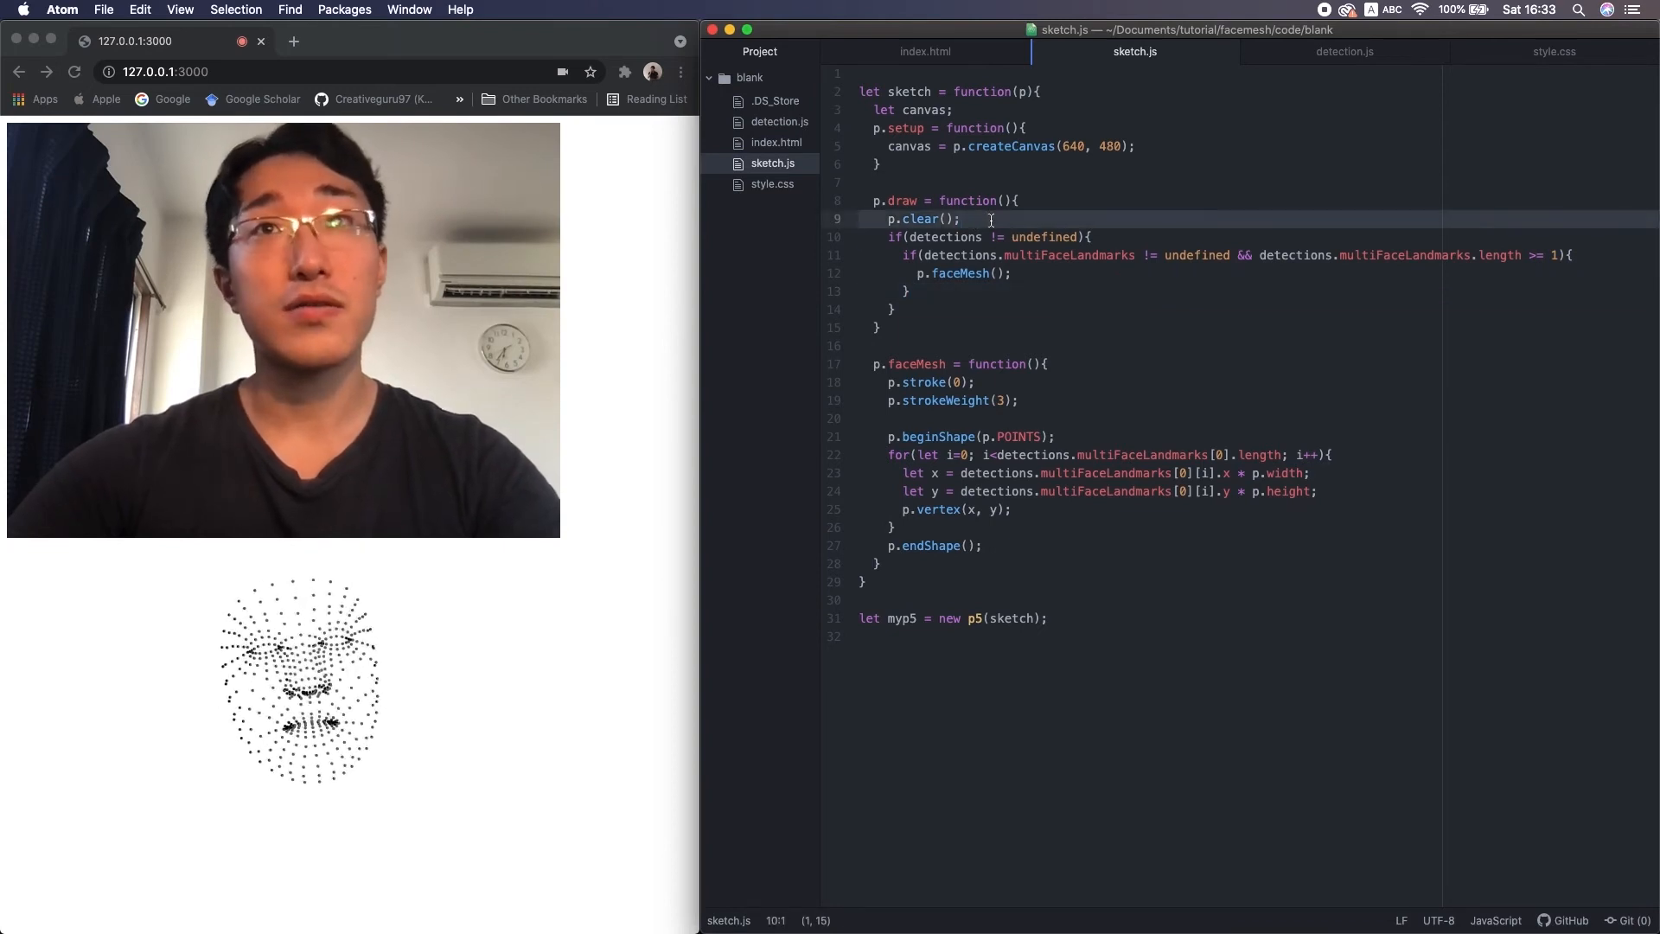
left_click(990, 220)
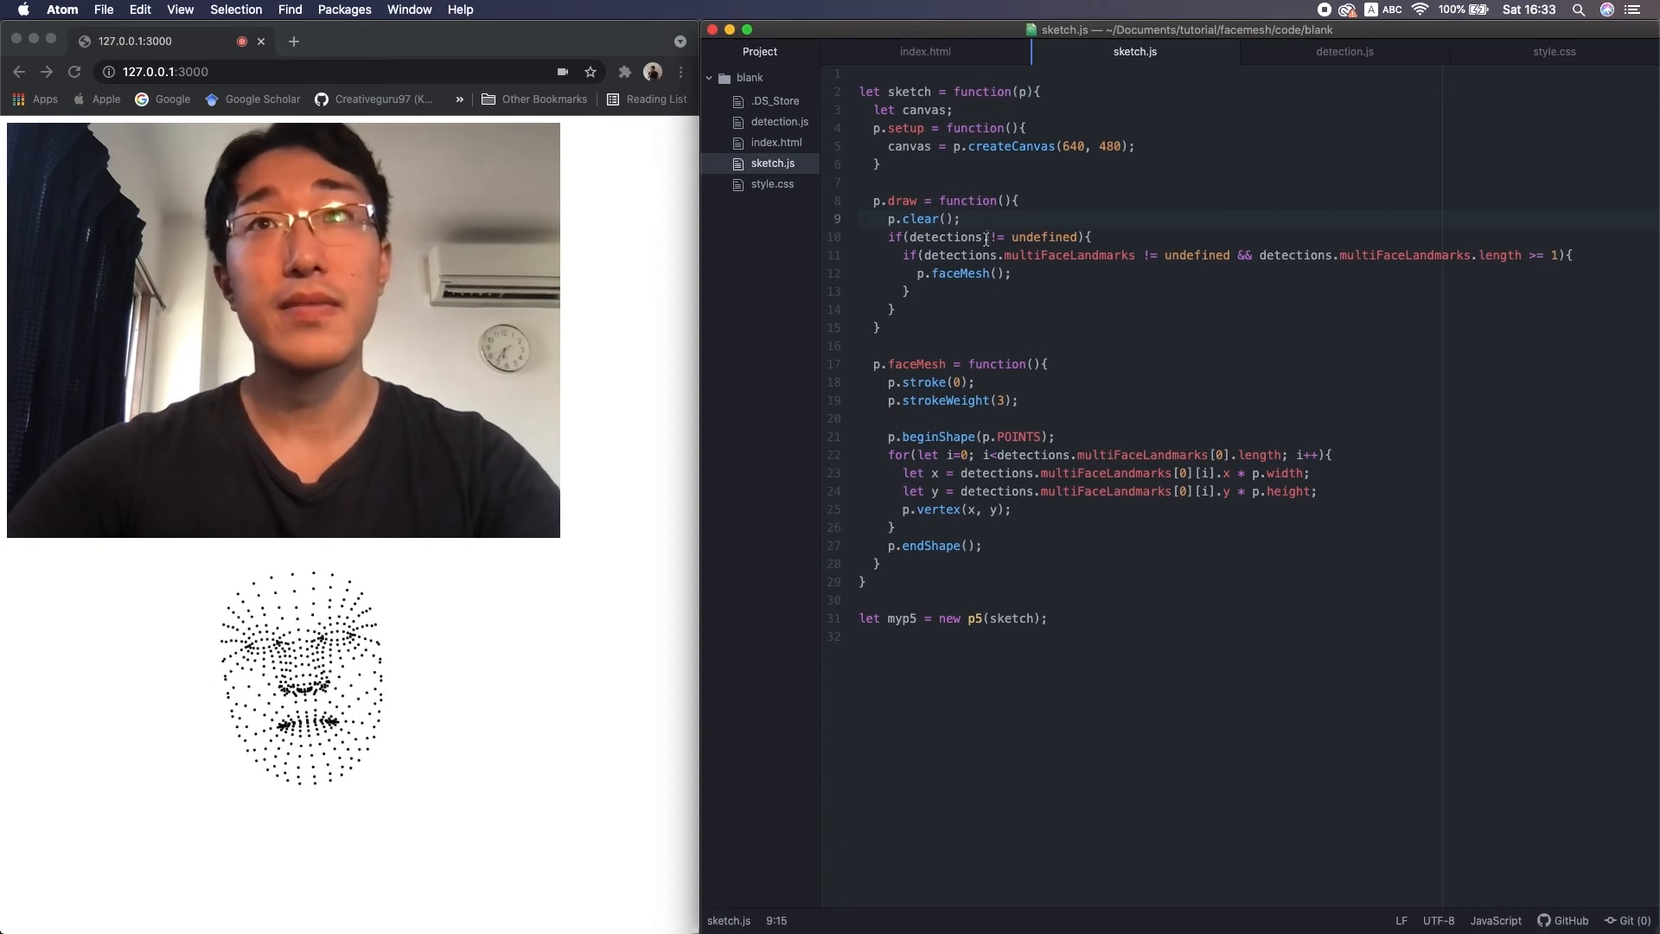
left_click_drag(909, 238, 1093, 238)
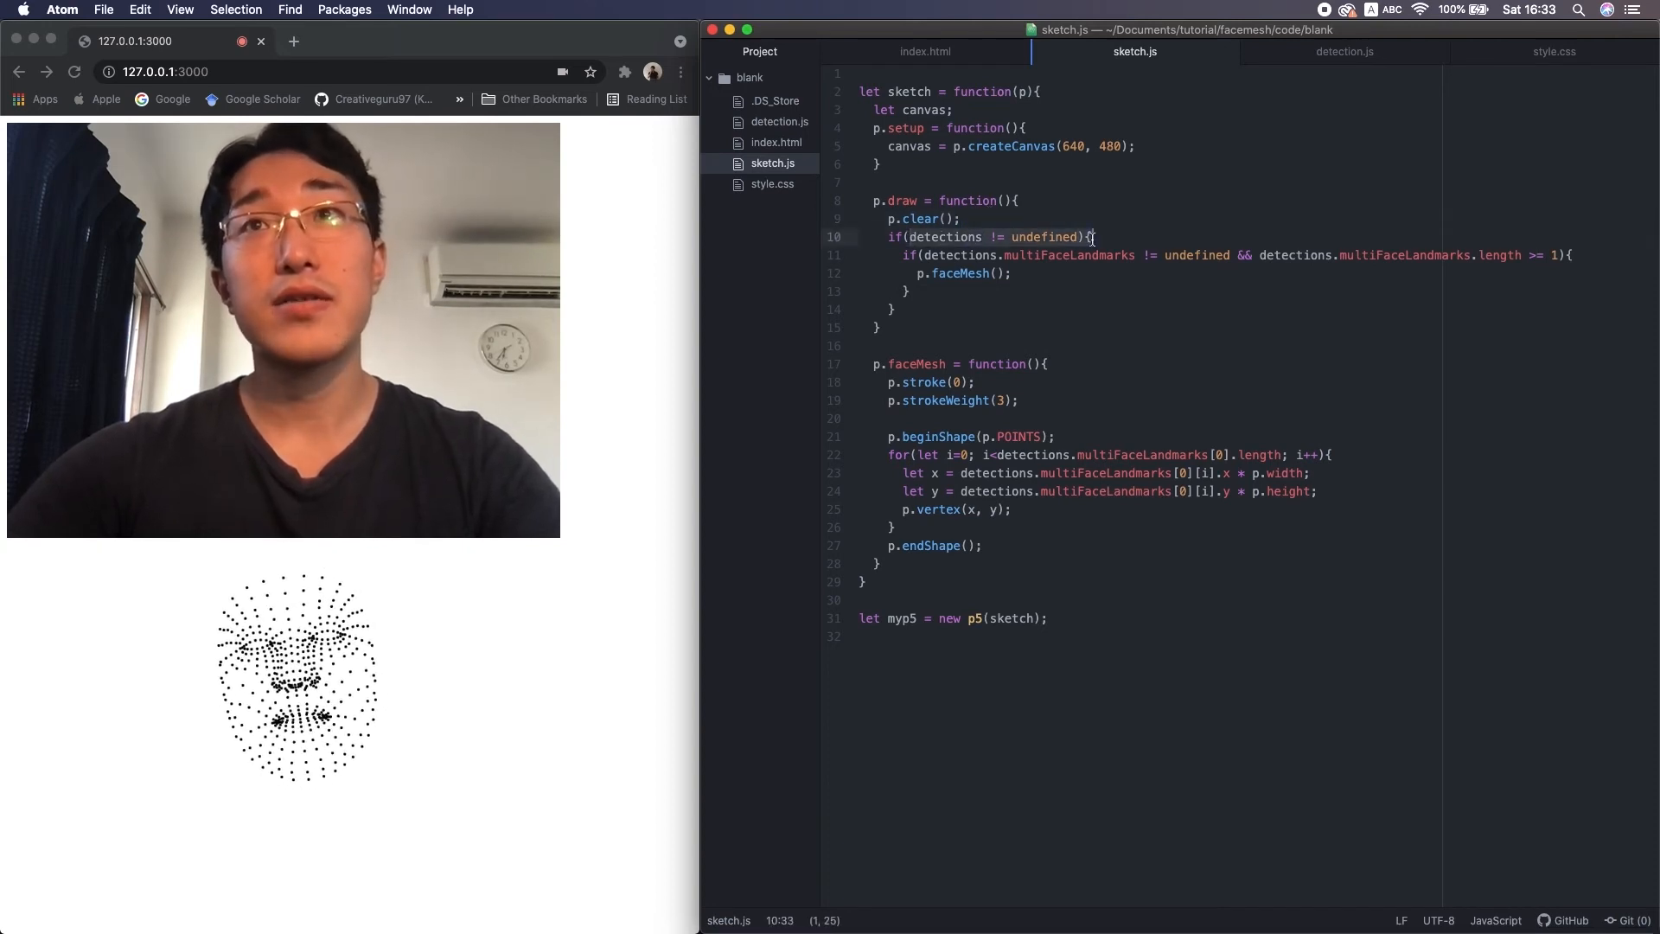
left_click_drag(916, 255, 1235, 266)
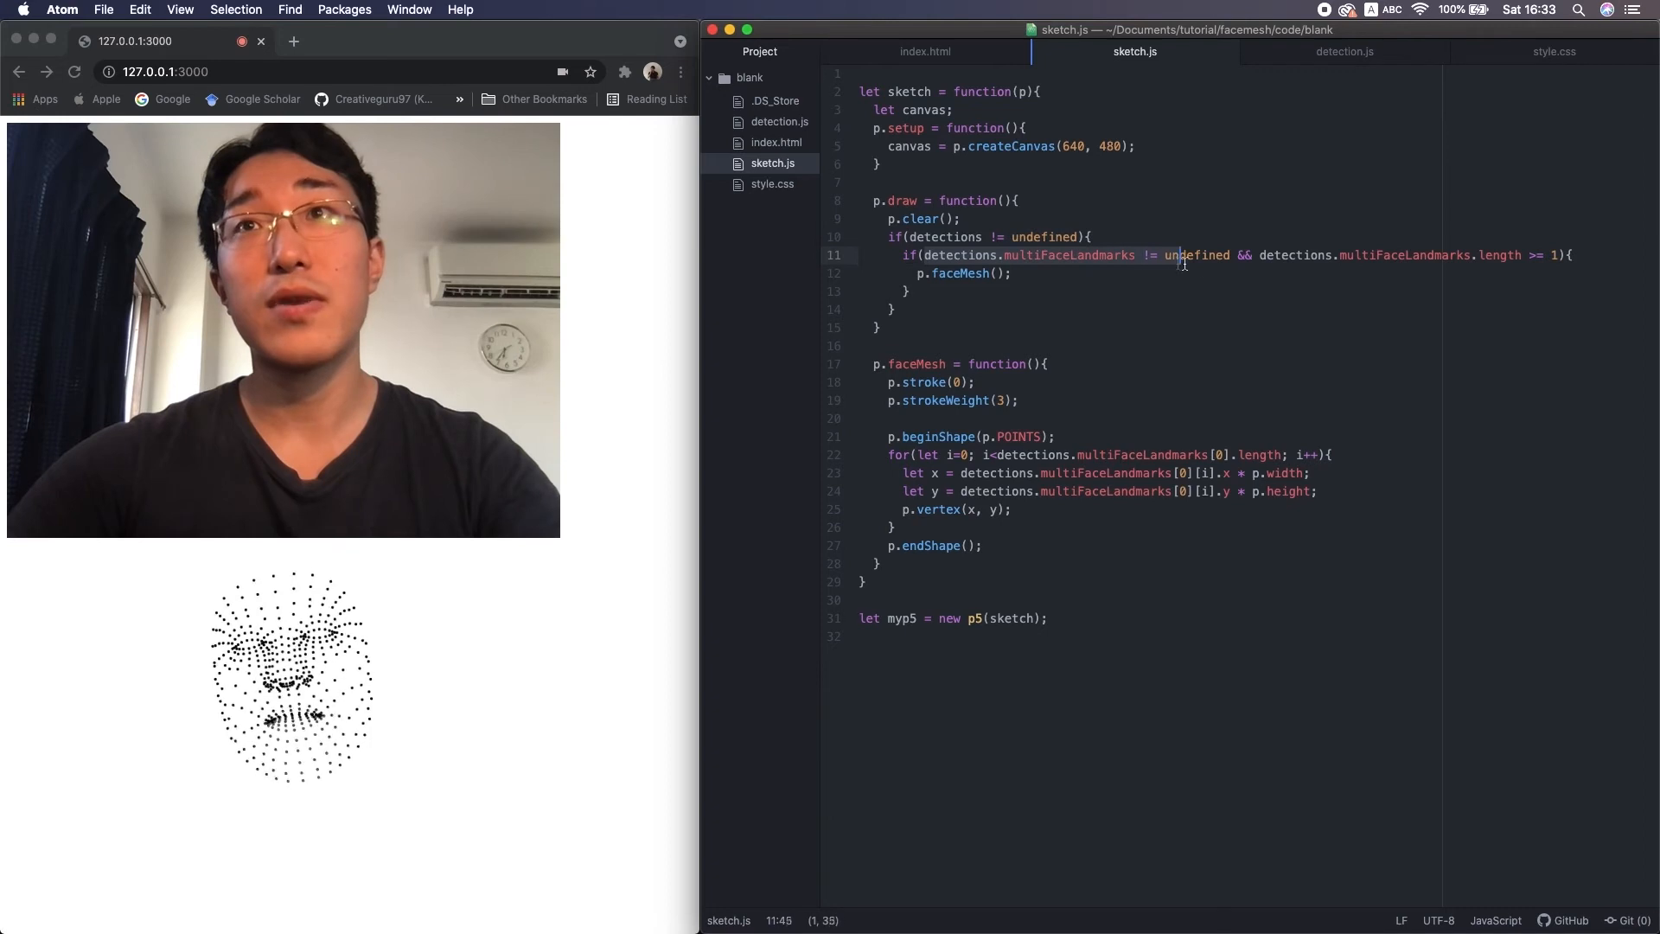
double_click(1182, 254)
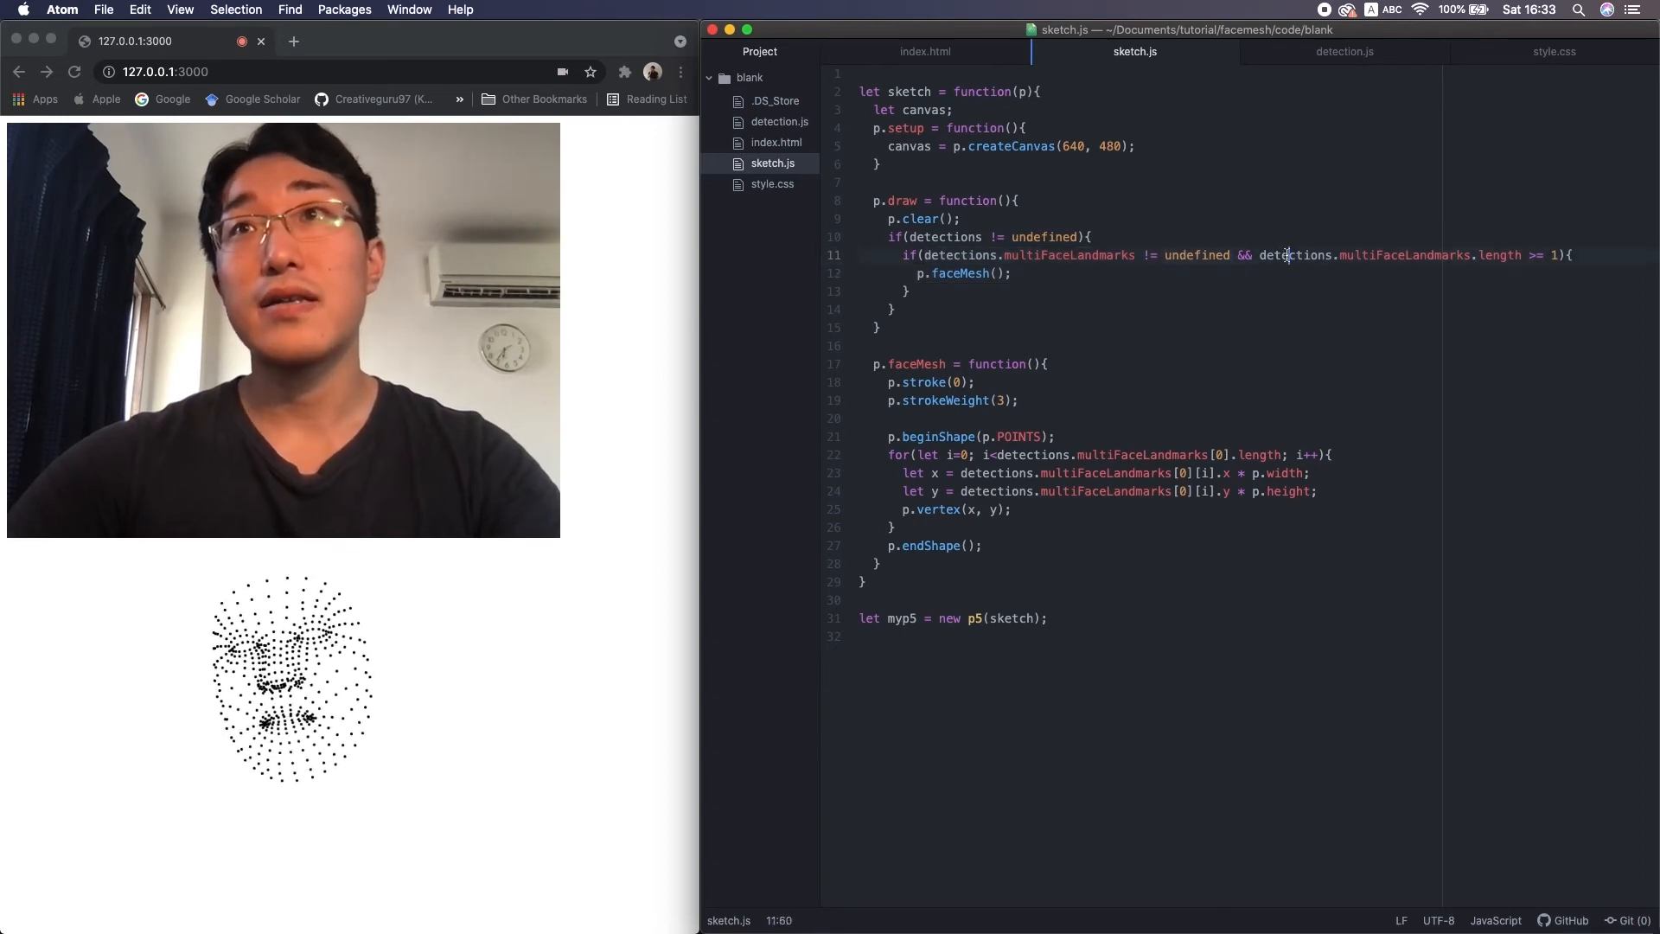
left_click_drag(1404, 255, 1571, 265)
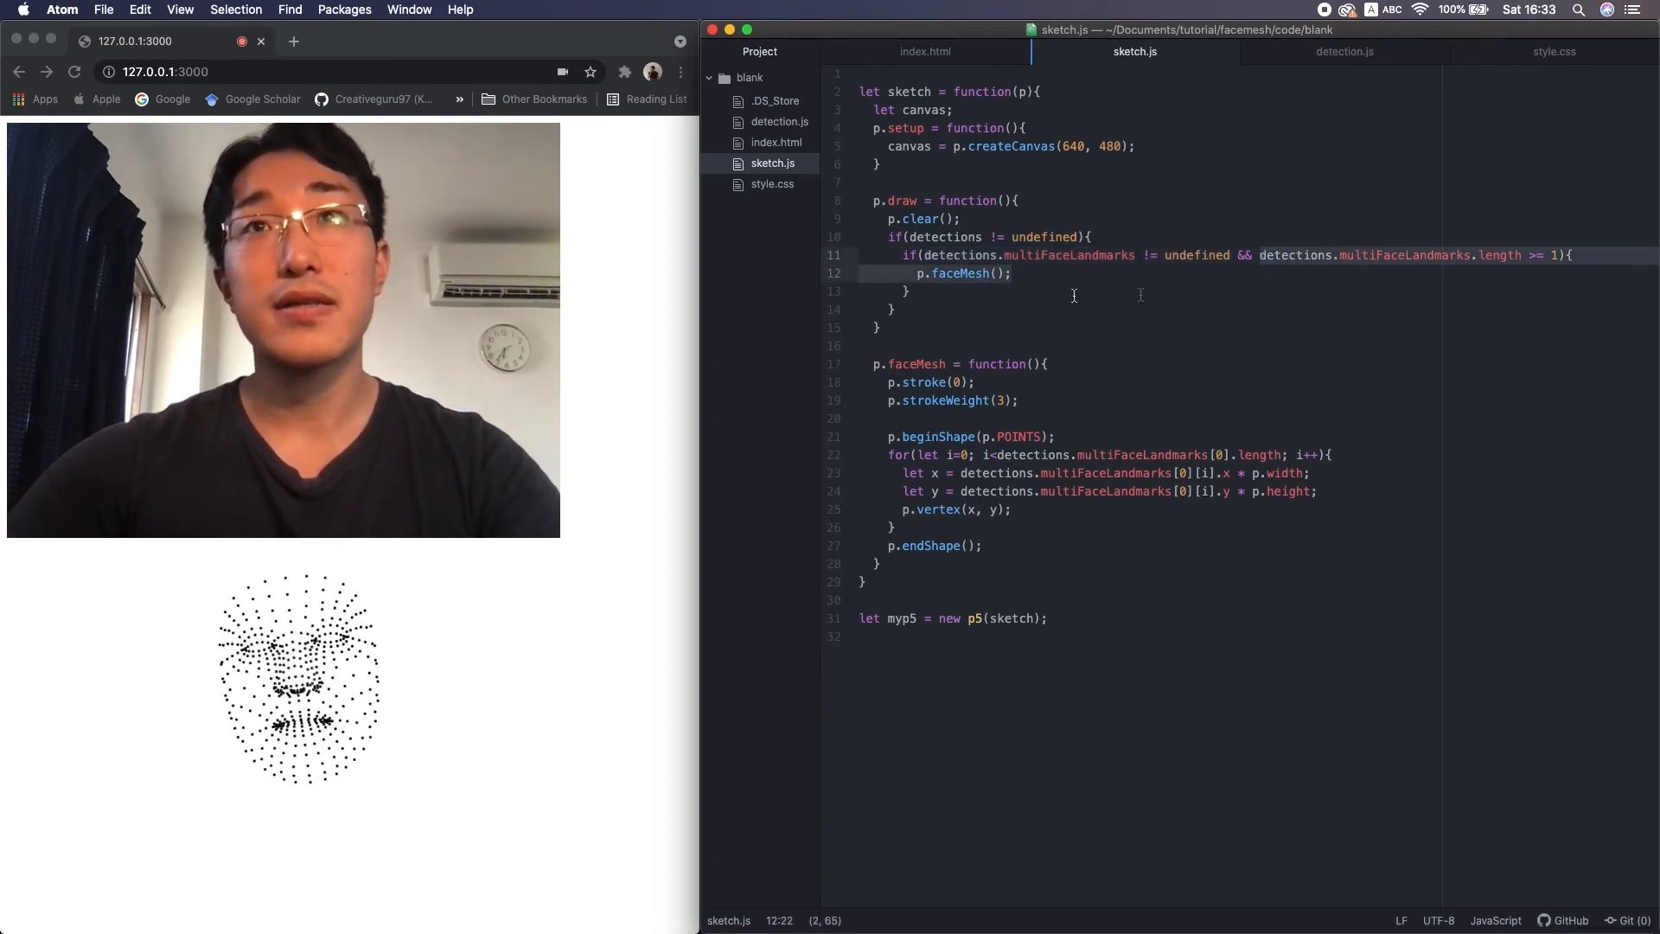
left_click_drag(1012, 274, 991, 274)
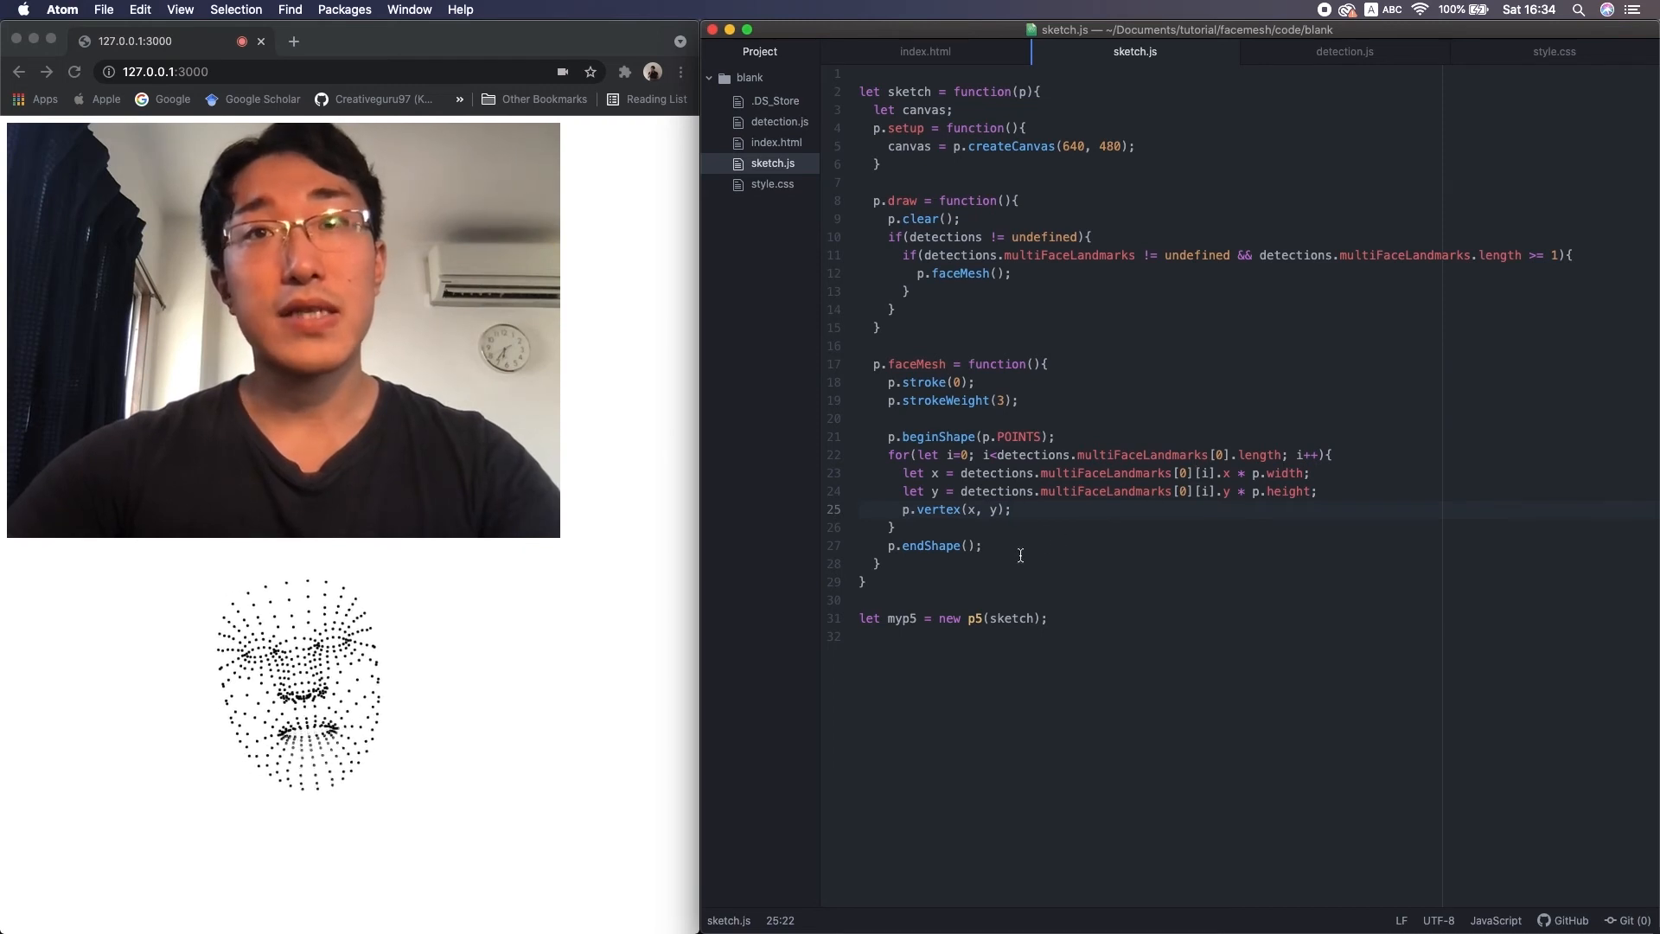
double_click(1137, 455)
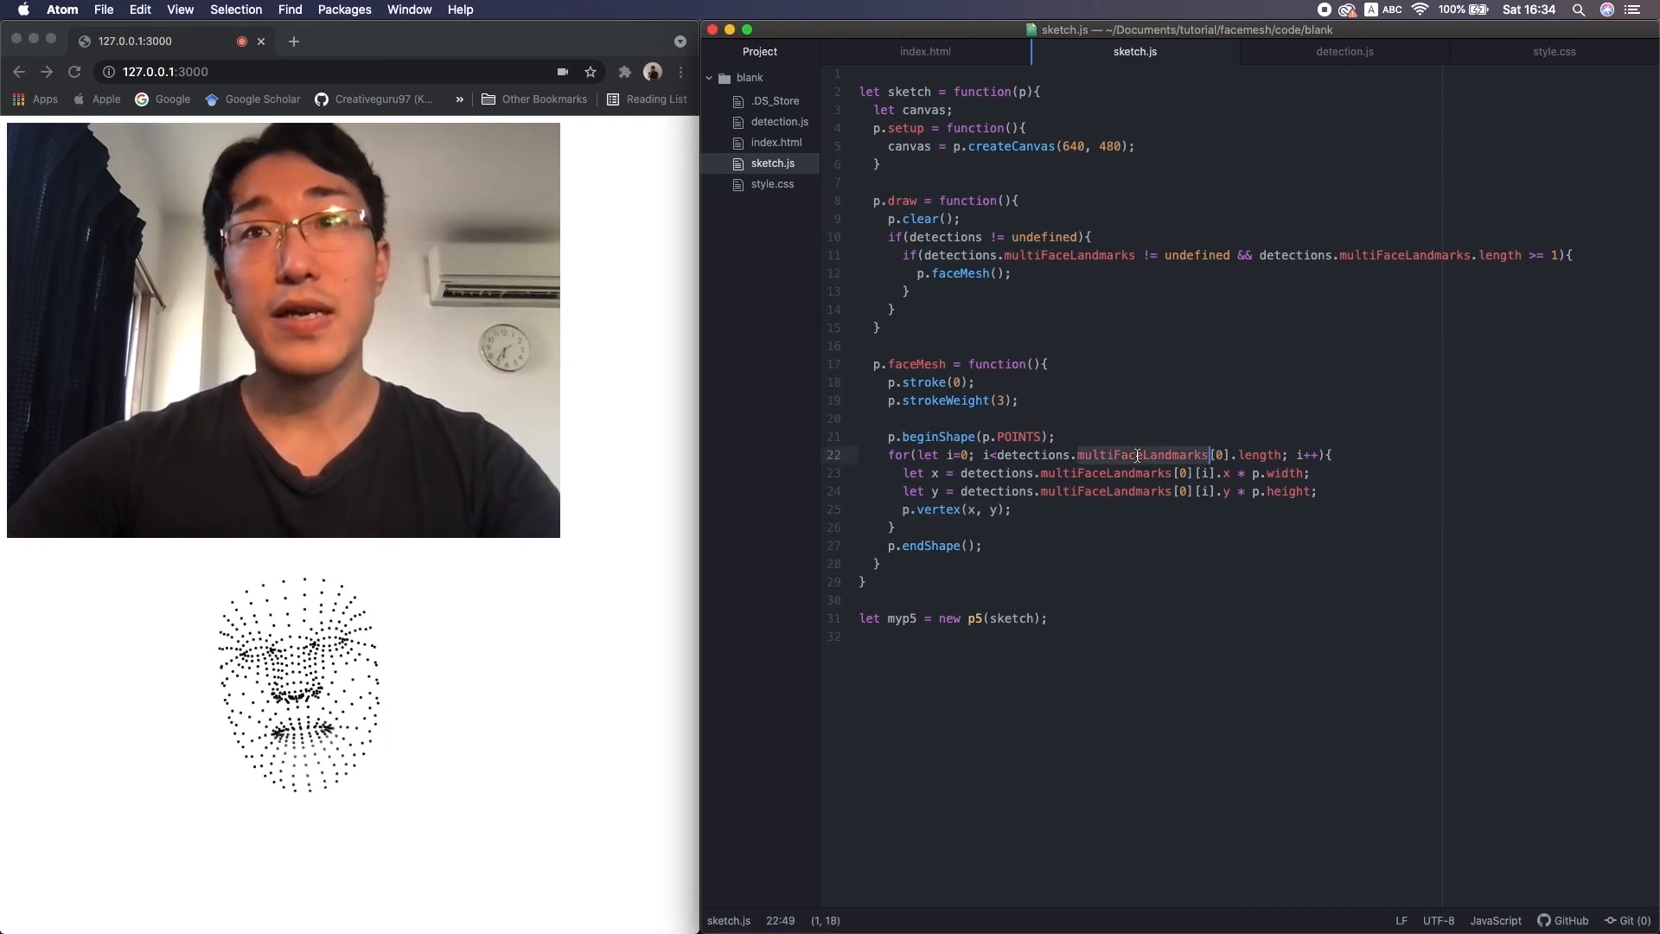
double_click(1256, 476)
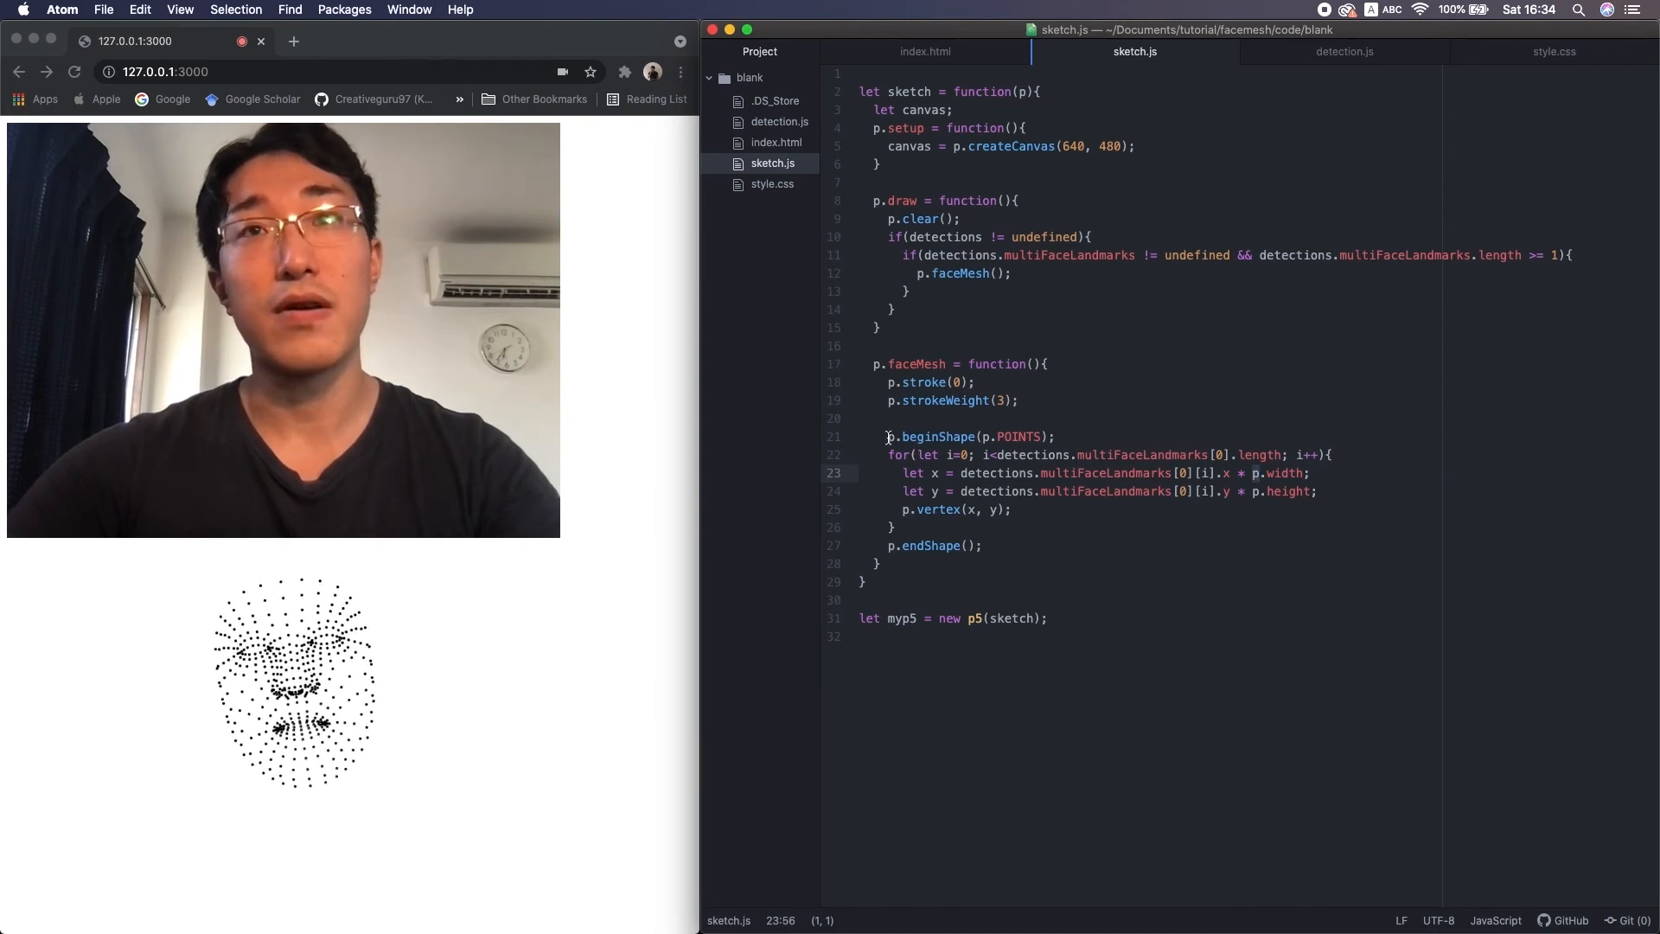
left_click_drag(887, 437, 1041, 437)
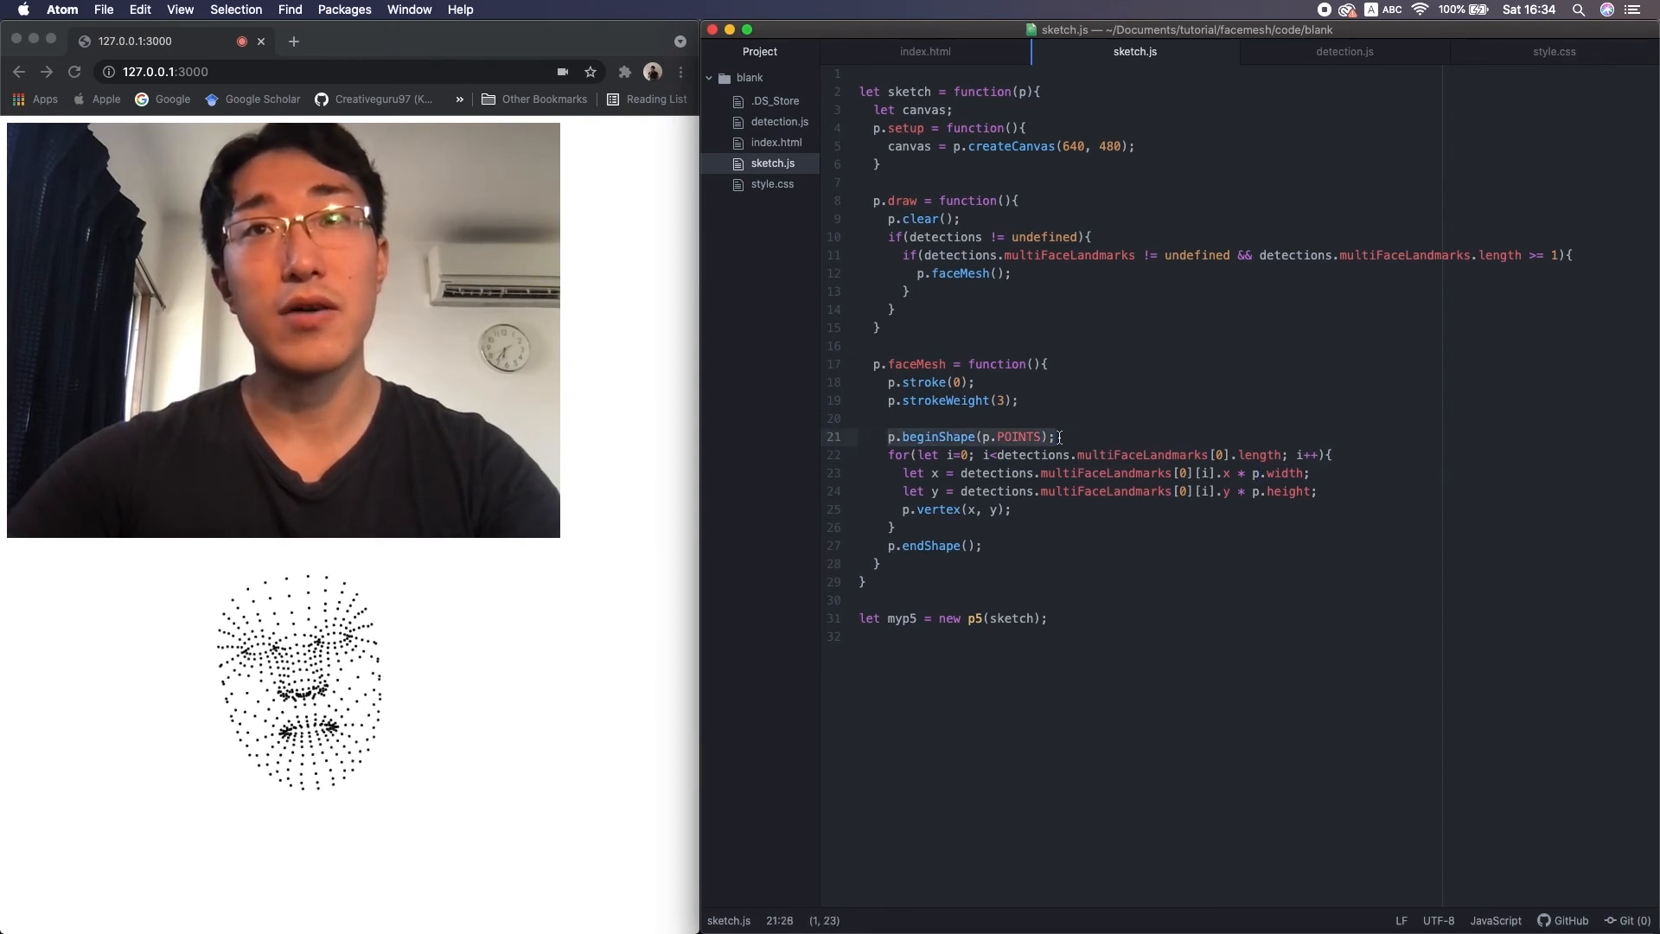
double_click(1024, 437)
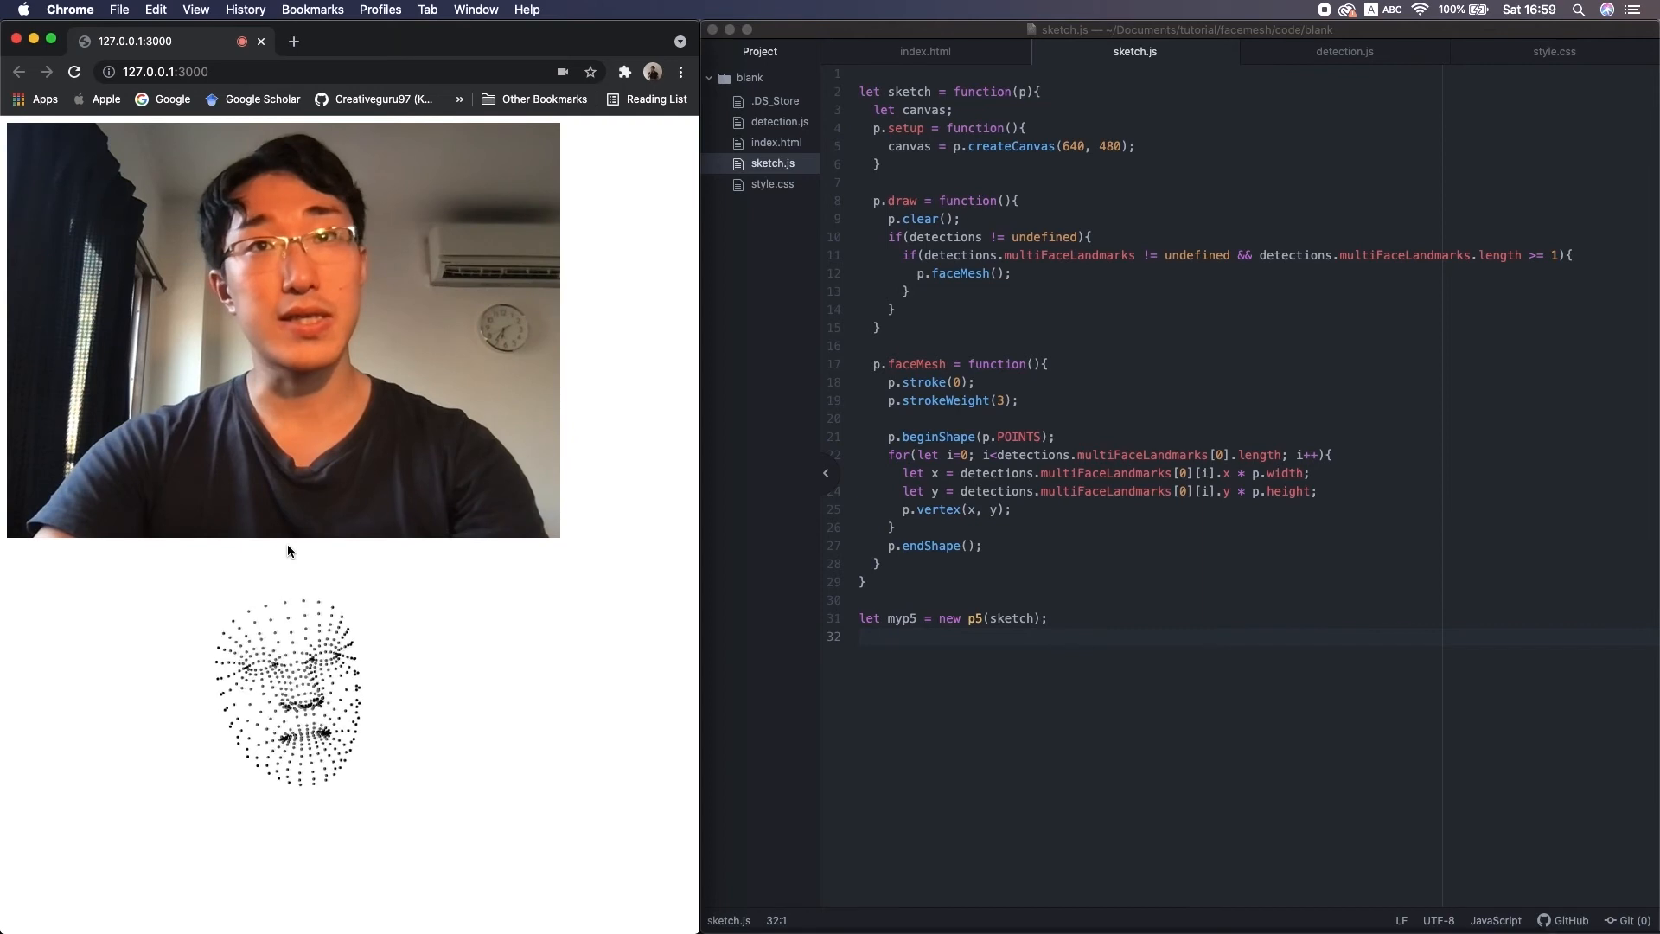
- Give the p5 canvas the id 'canvas' after createCanvas and save sketch.js
left_click(973, 431)
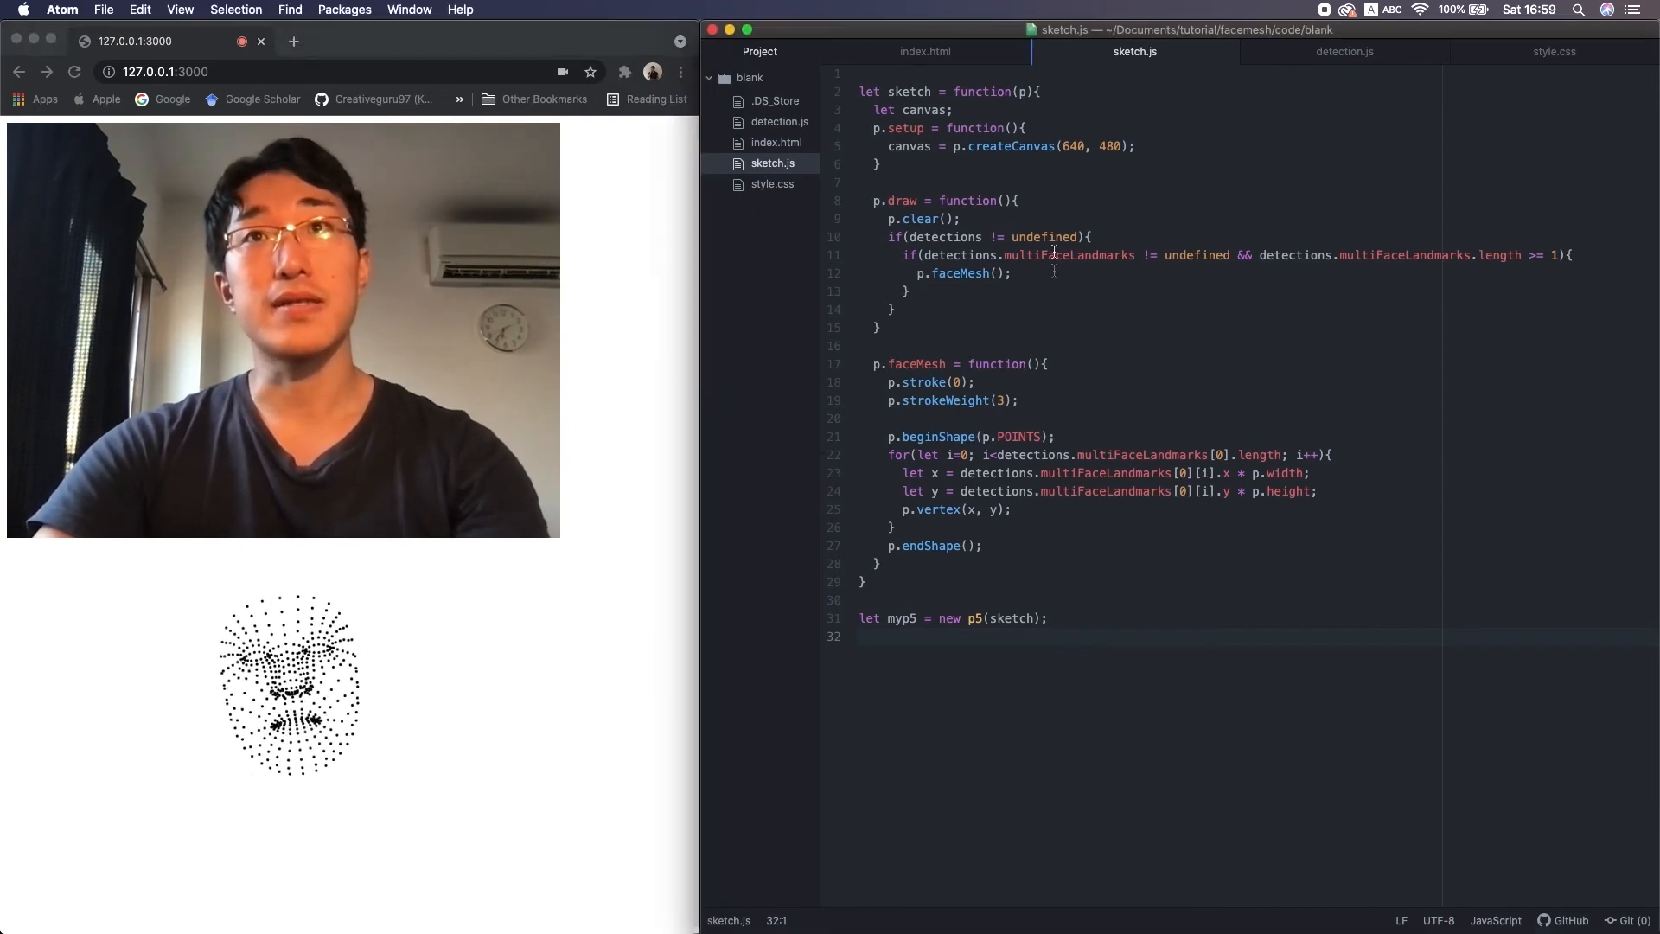
left_click(1148, 146)
key("Return")
type("canv")
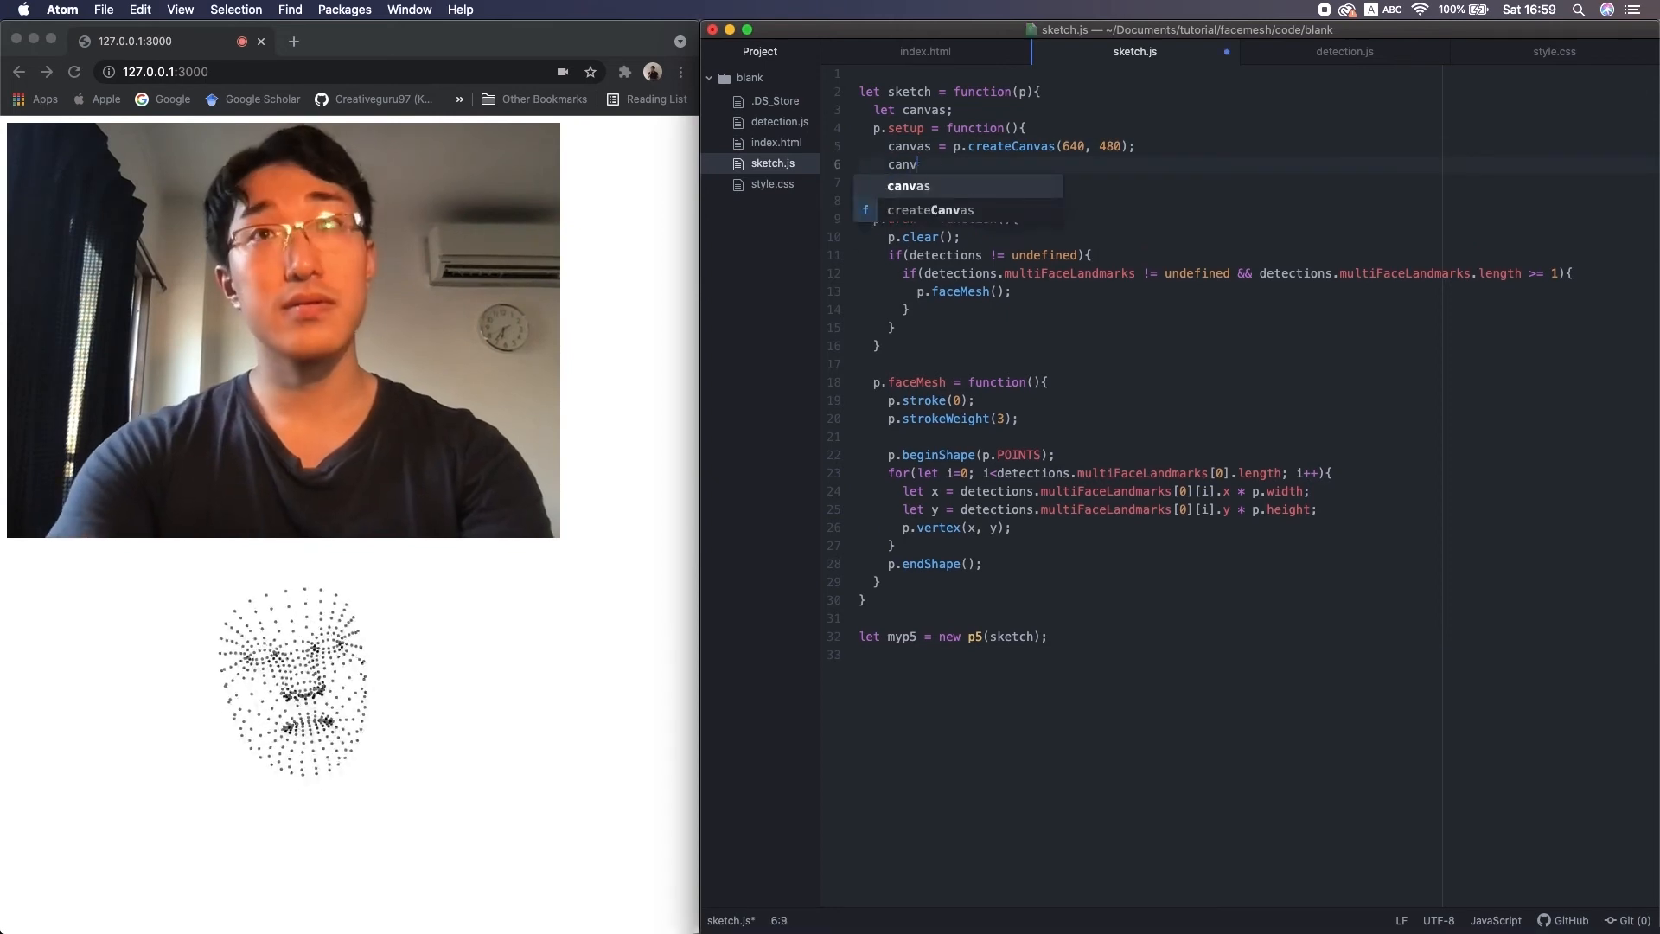
type("as.id('canvas")
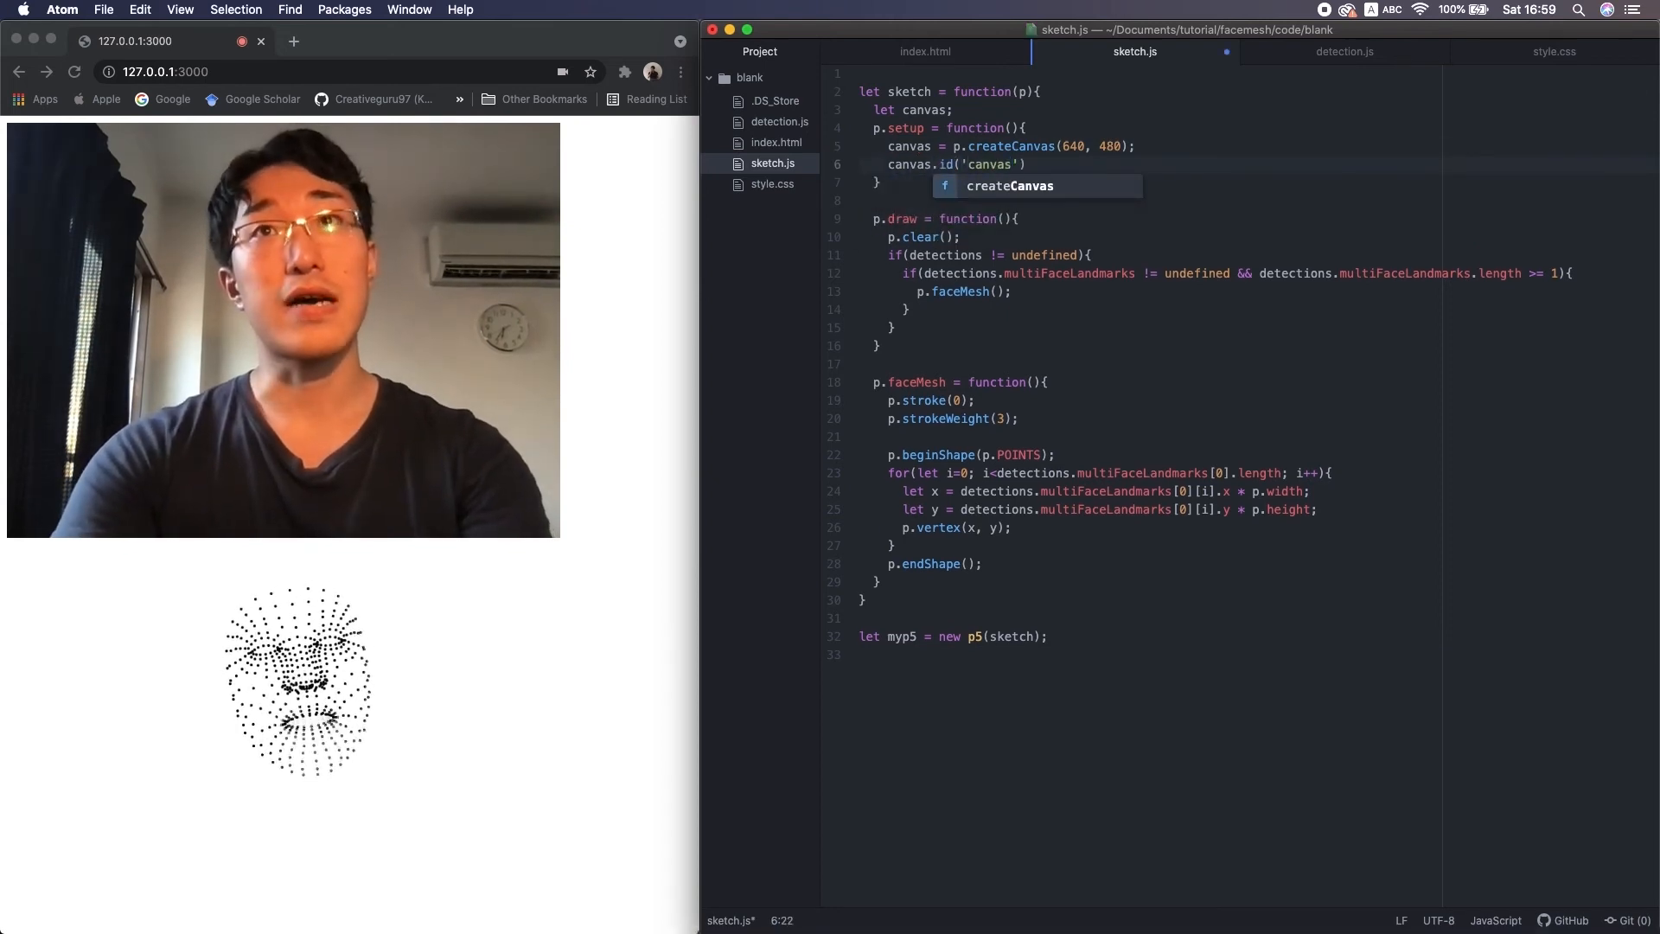
type("');")
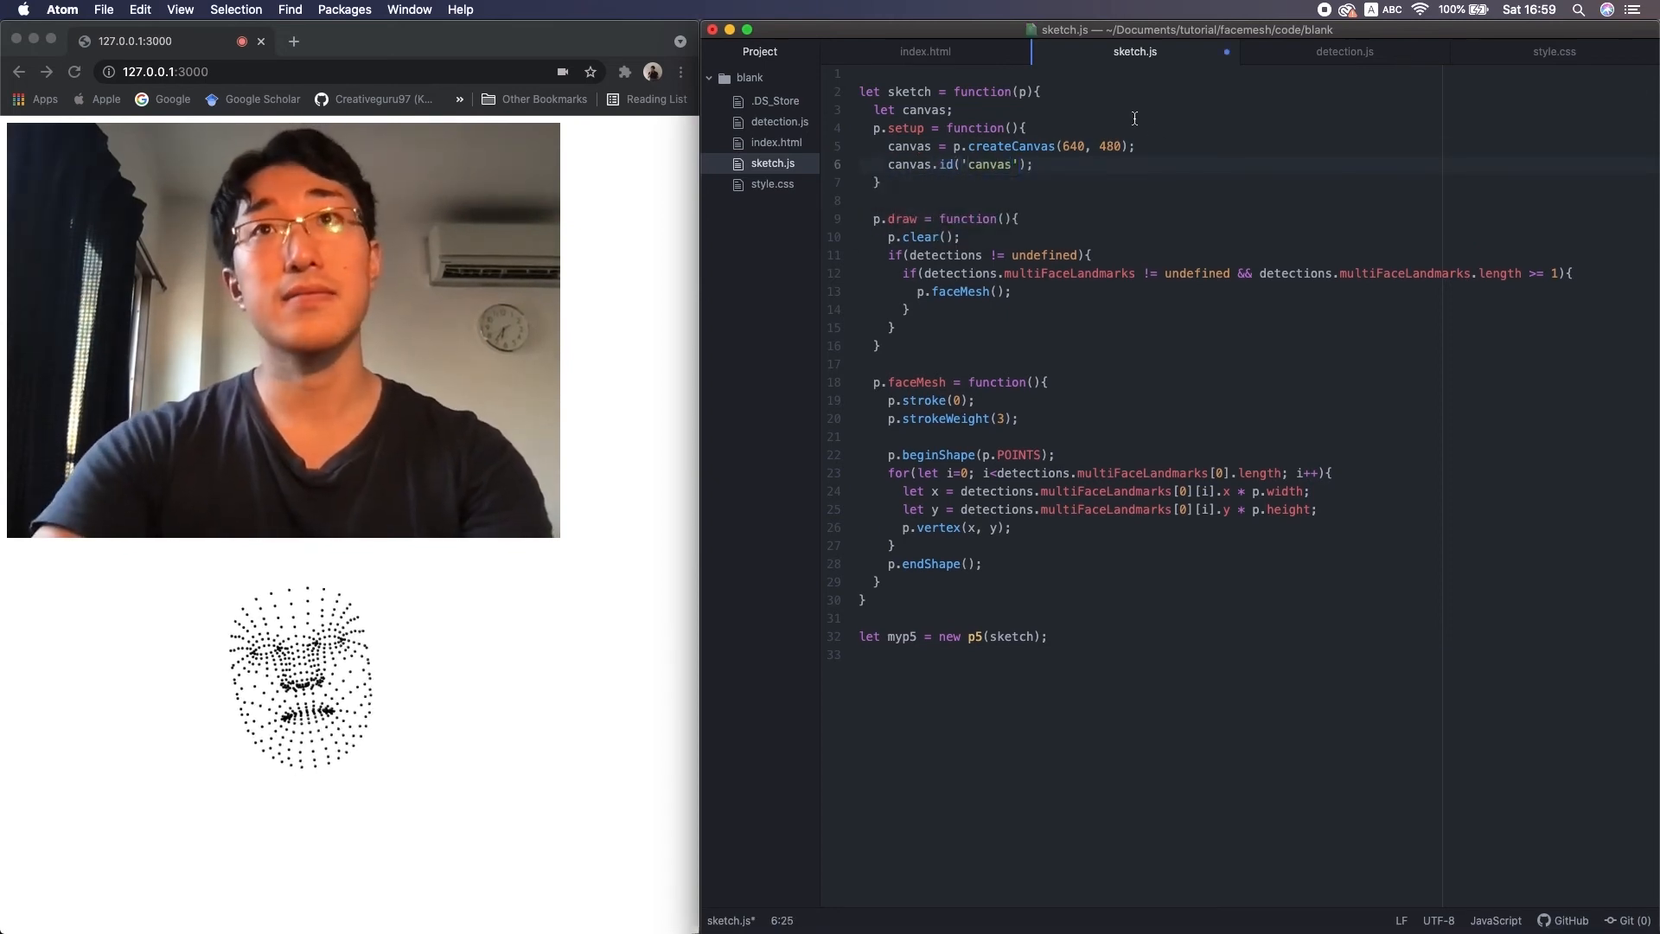
key("super+s")
- Change the video element's class="input_video" to id="video" in index.html and save
left_click(924, 51)
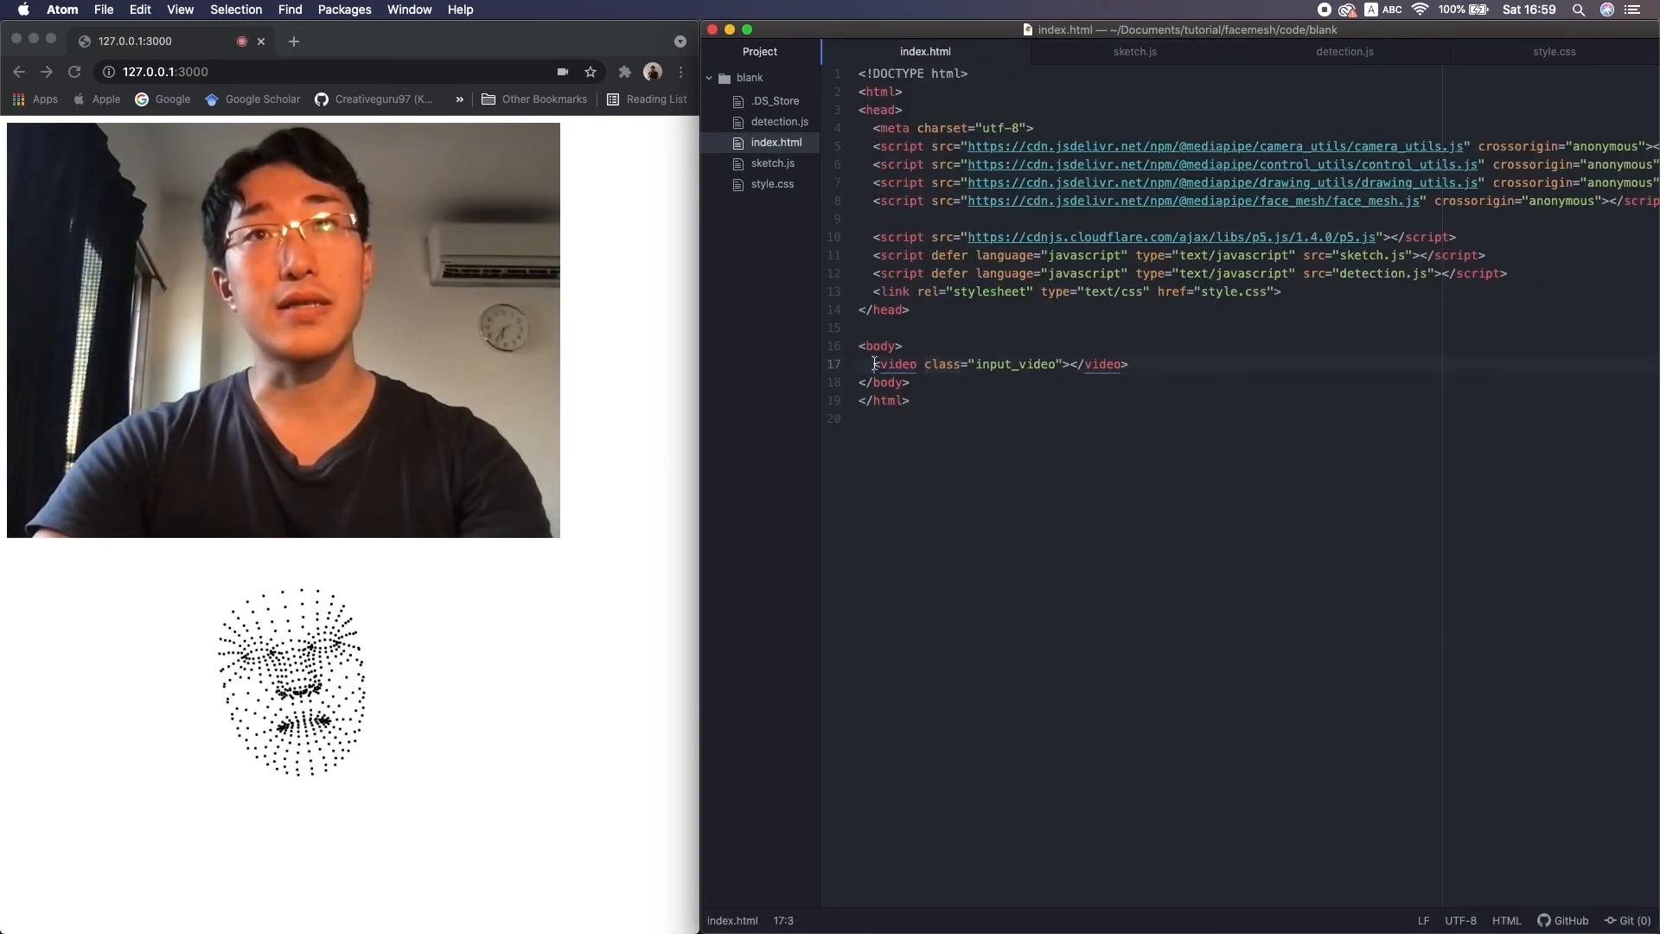
left_click_drag(874, 363, 1128, 363)
left_click(1009, 363)
type("id")
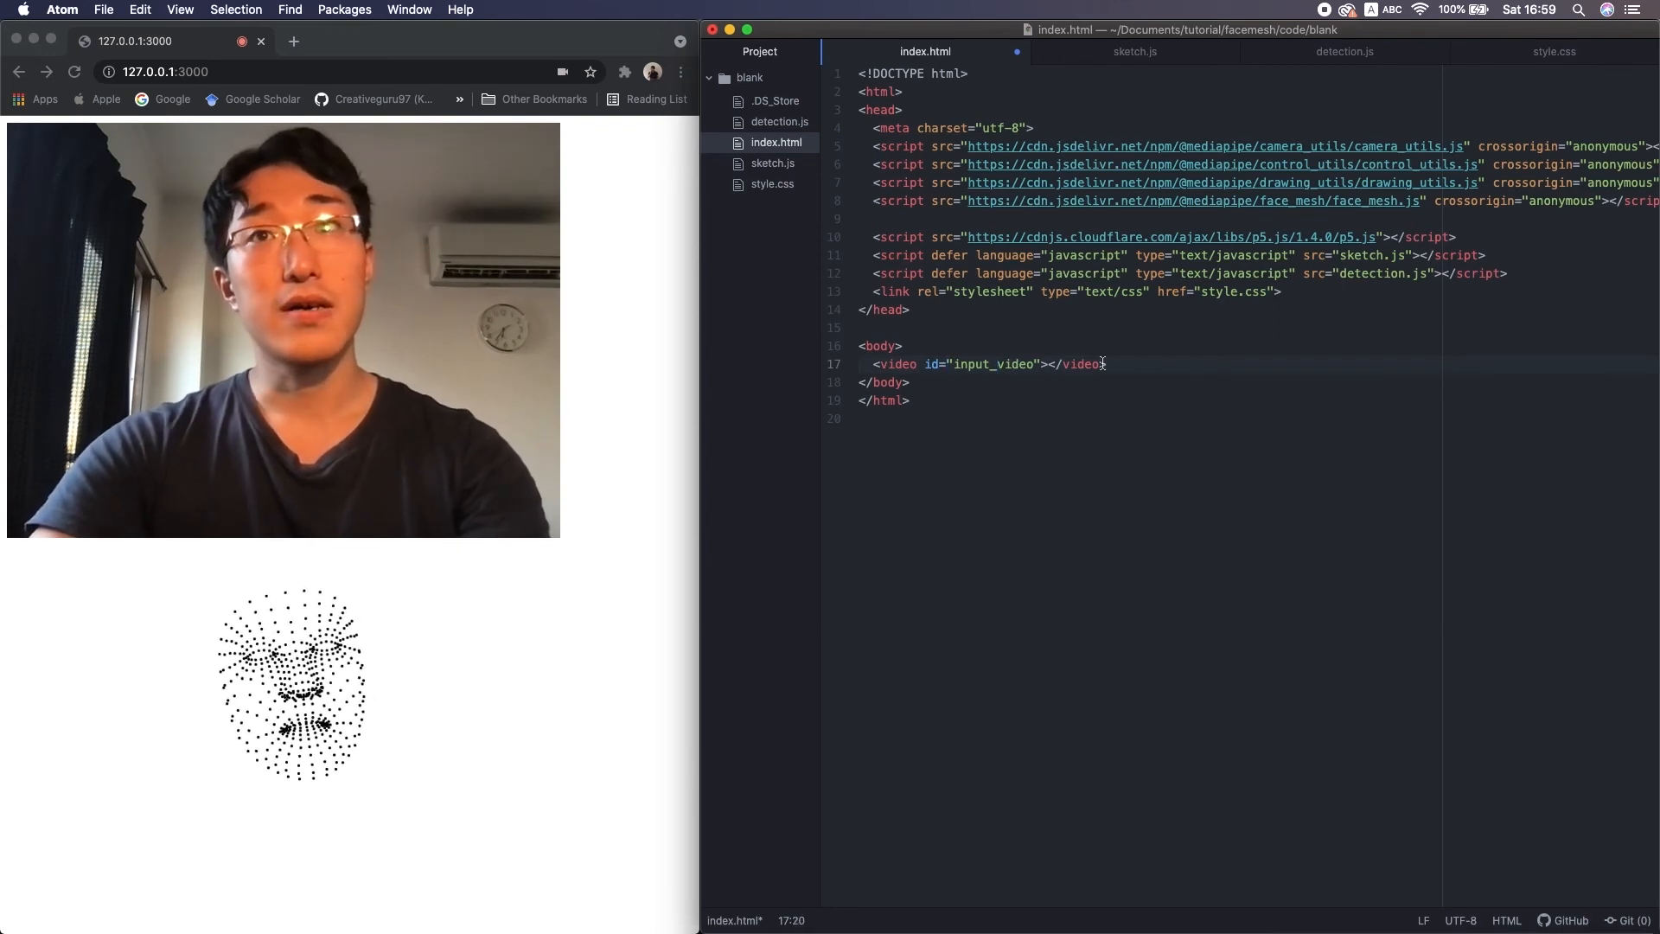
key("BackSpace")
key("BackSpace")
key("BackSpace")
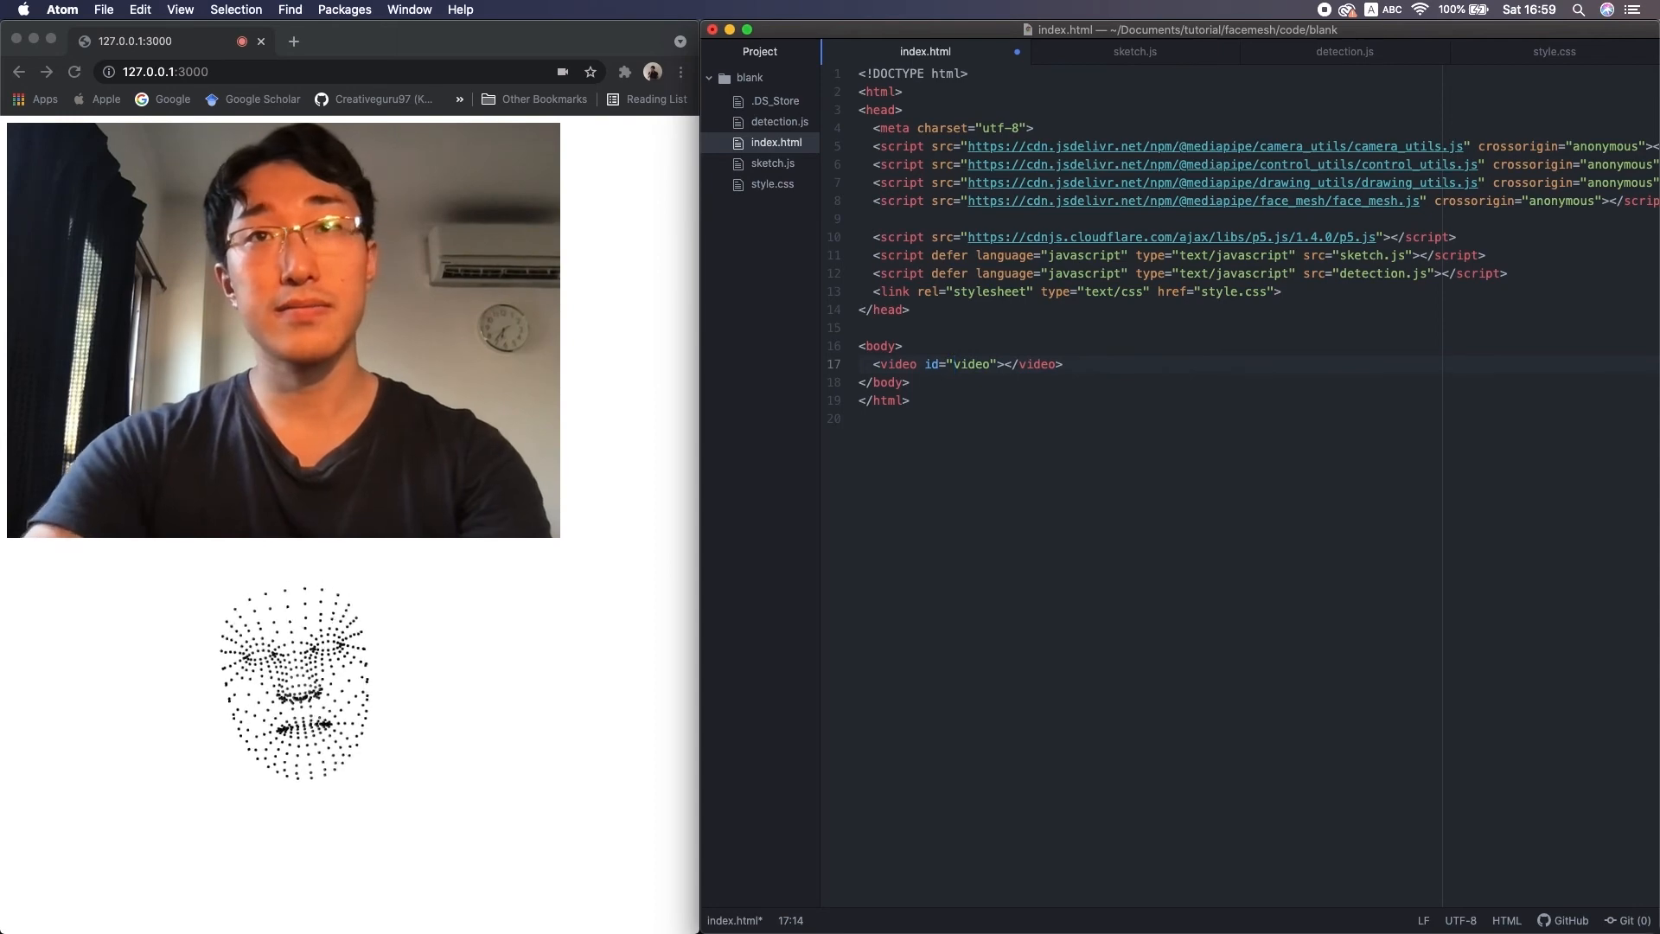
key("super+s")
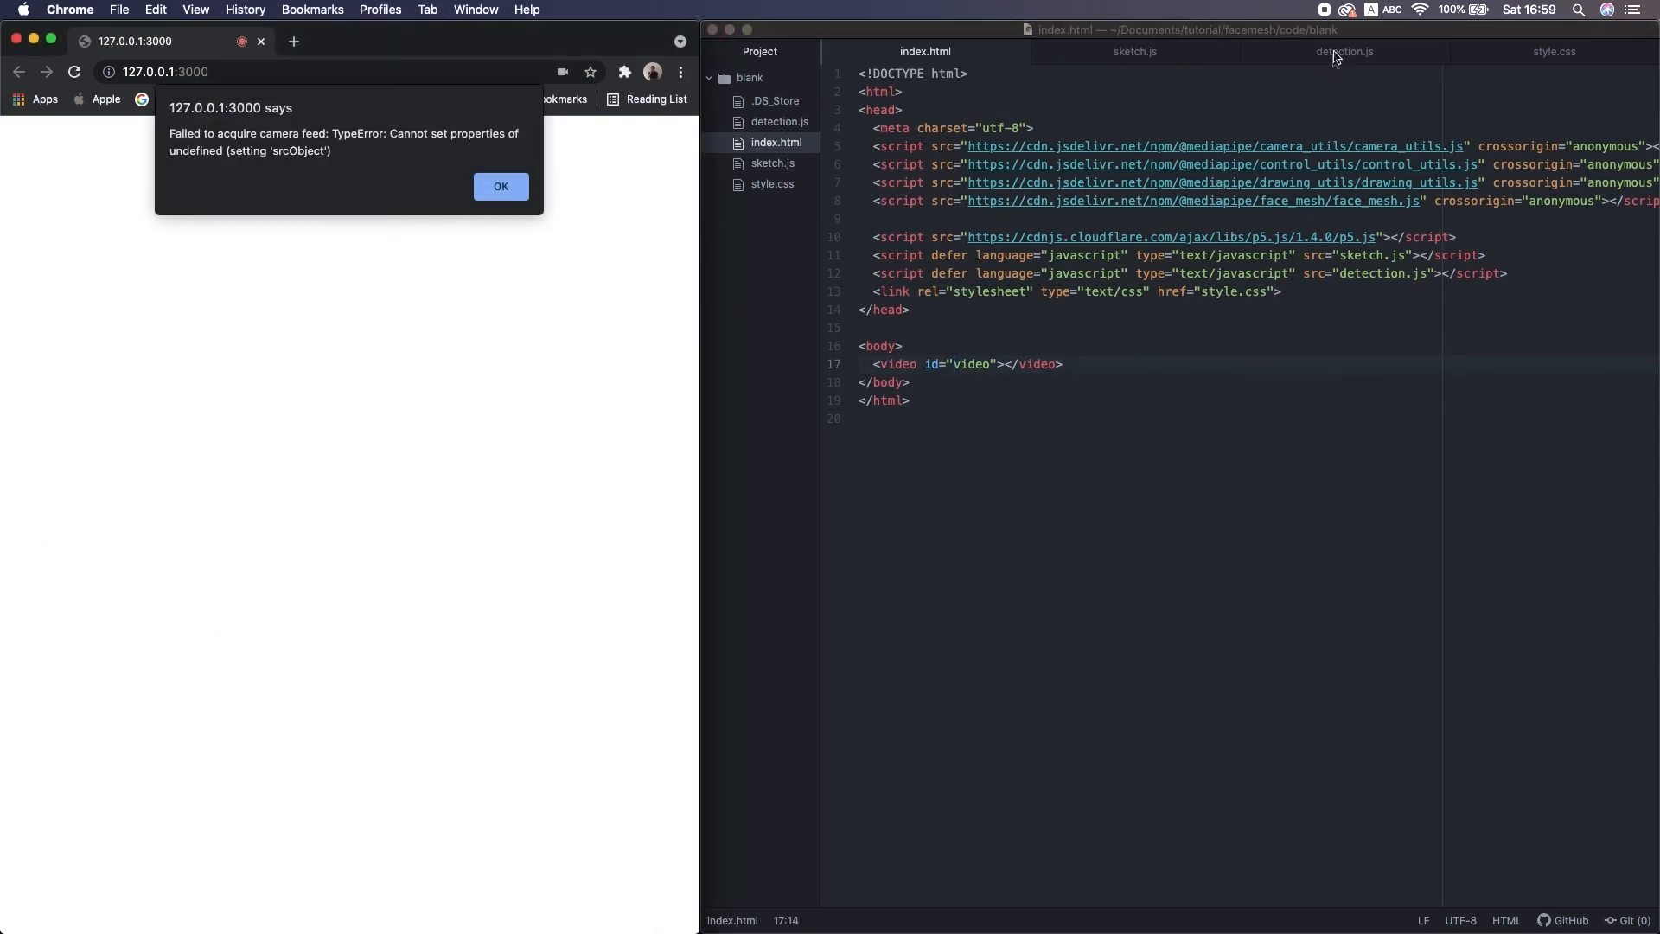
- Check detection.js for the video id lookup and dismiss the camera error alert
left_click(1335, 52)
left_click(931, 53)
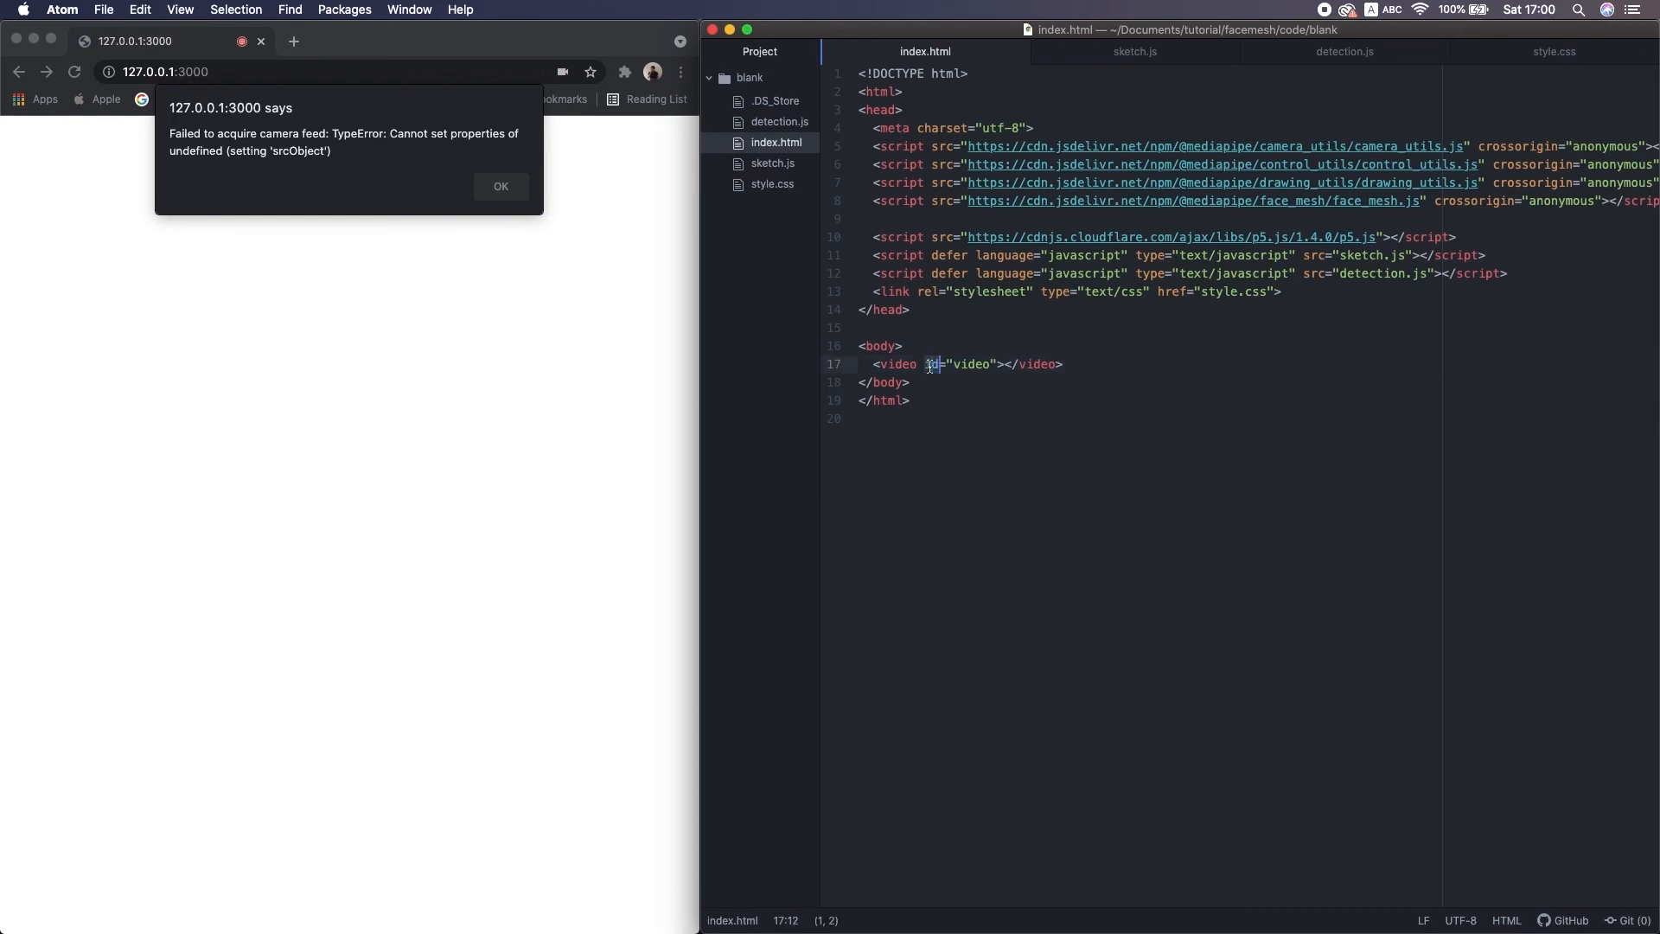
left_click(1350, 55)
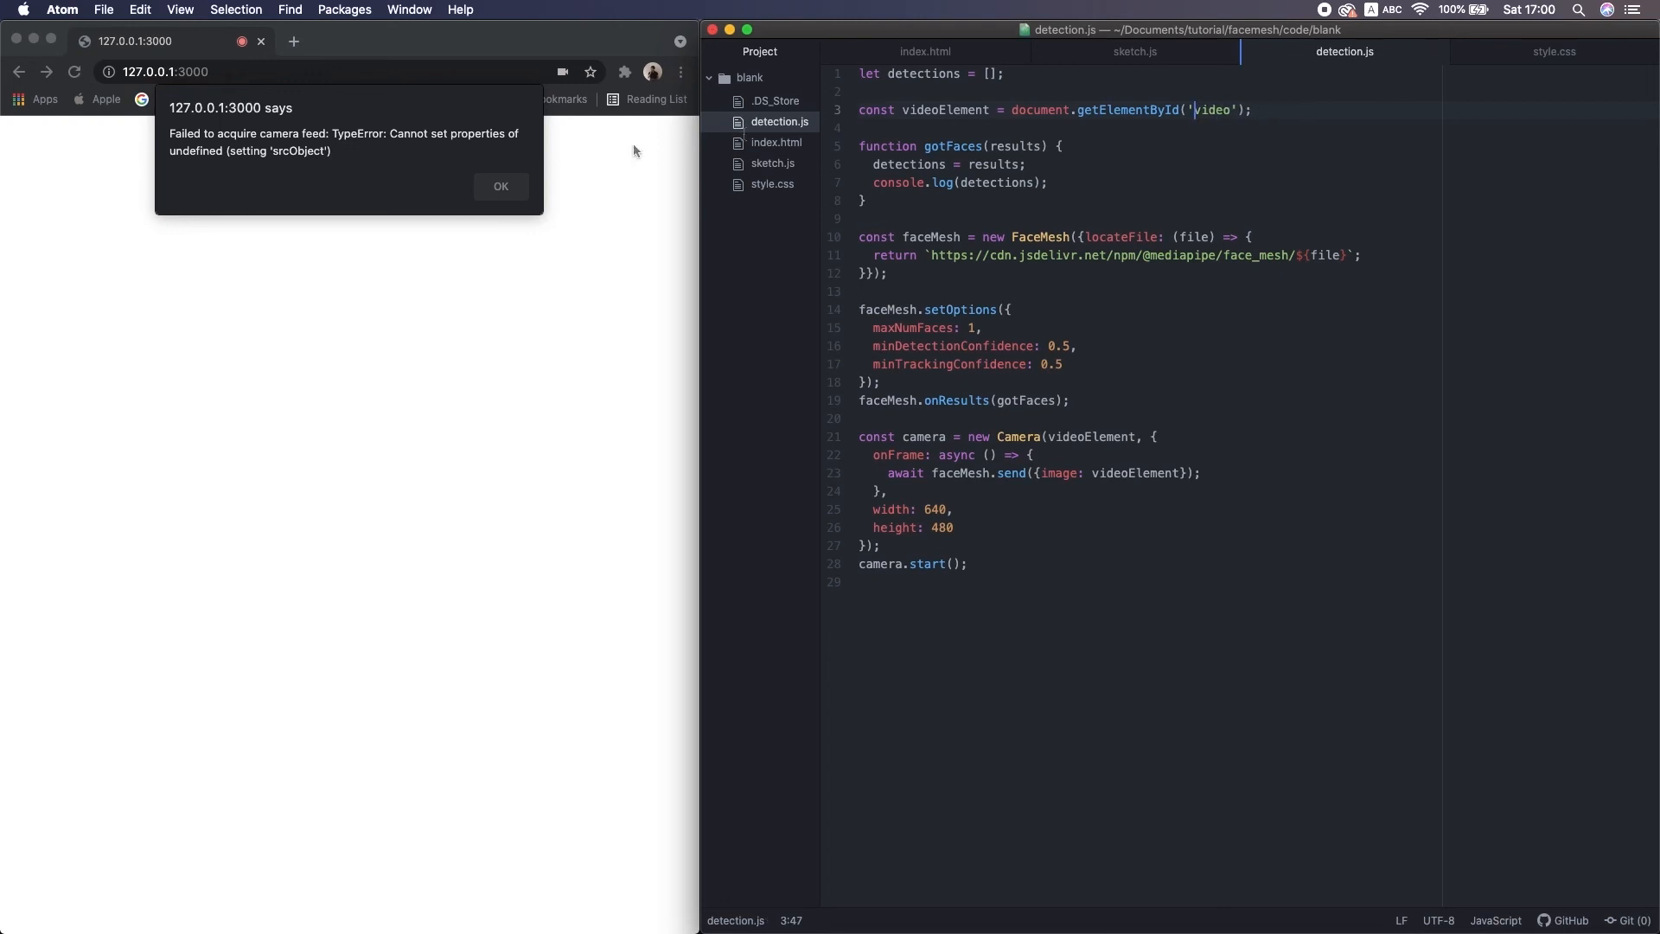
left_click(501, 186)
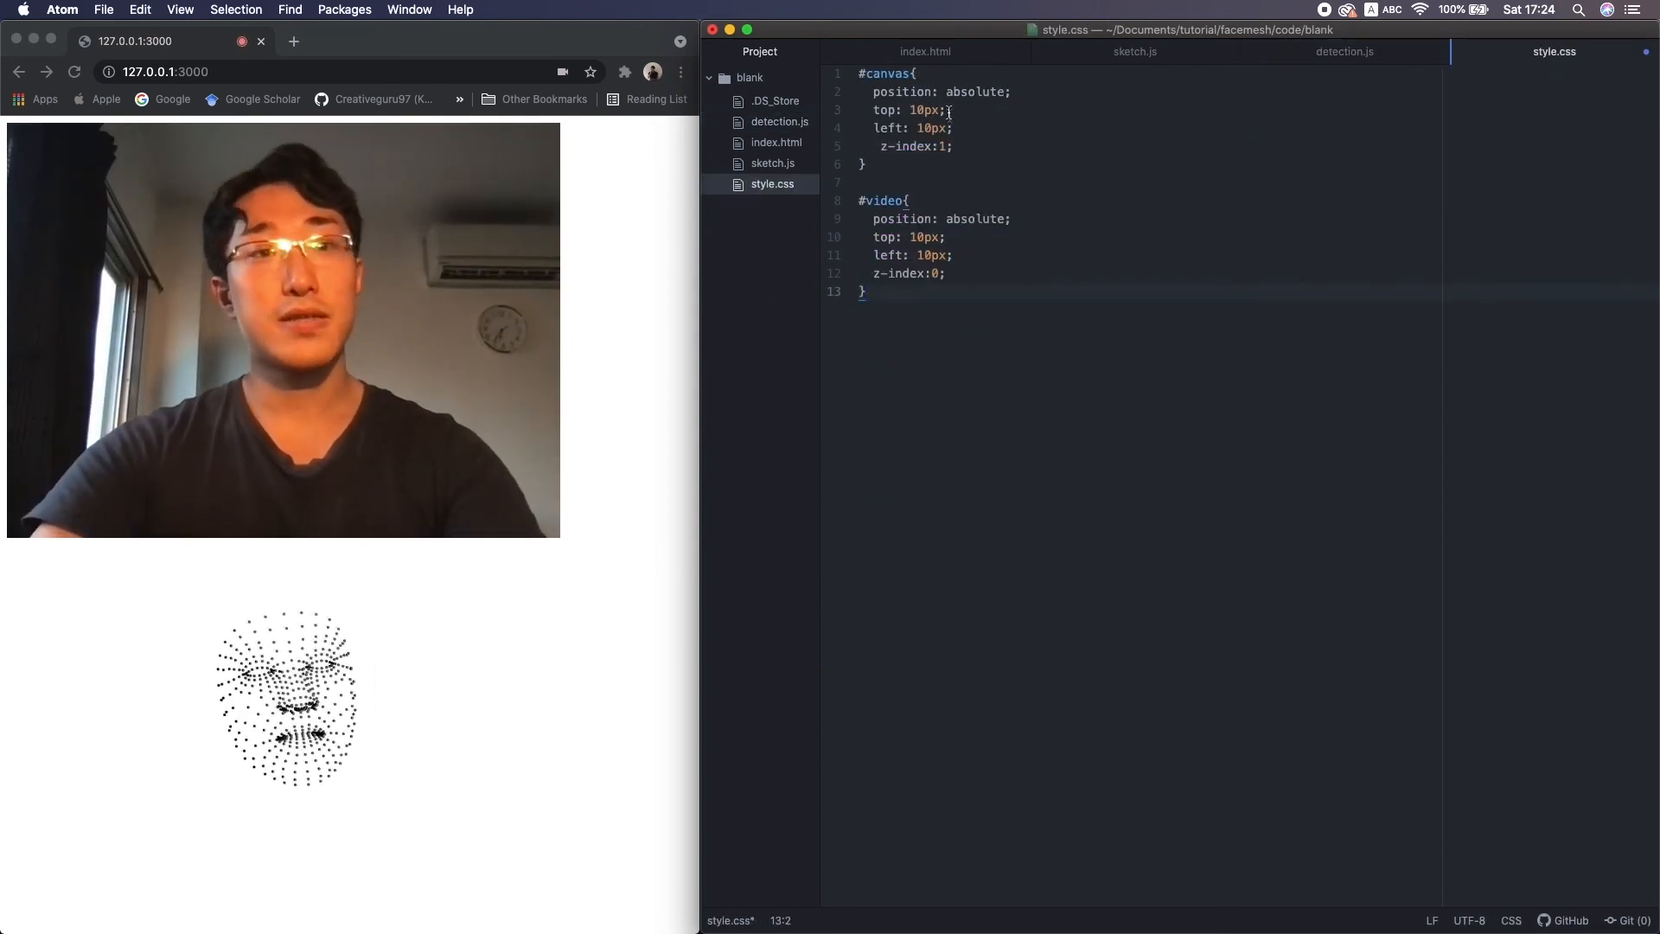
- Review the #canvas rule's position: absolute and its 10px top/left offsets in style.css
triple_click(934, 92)
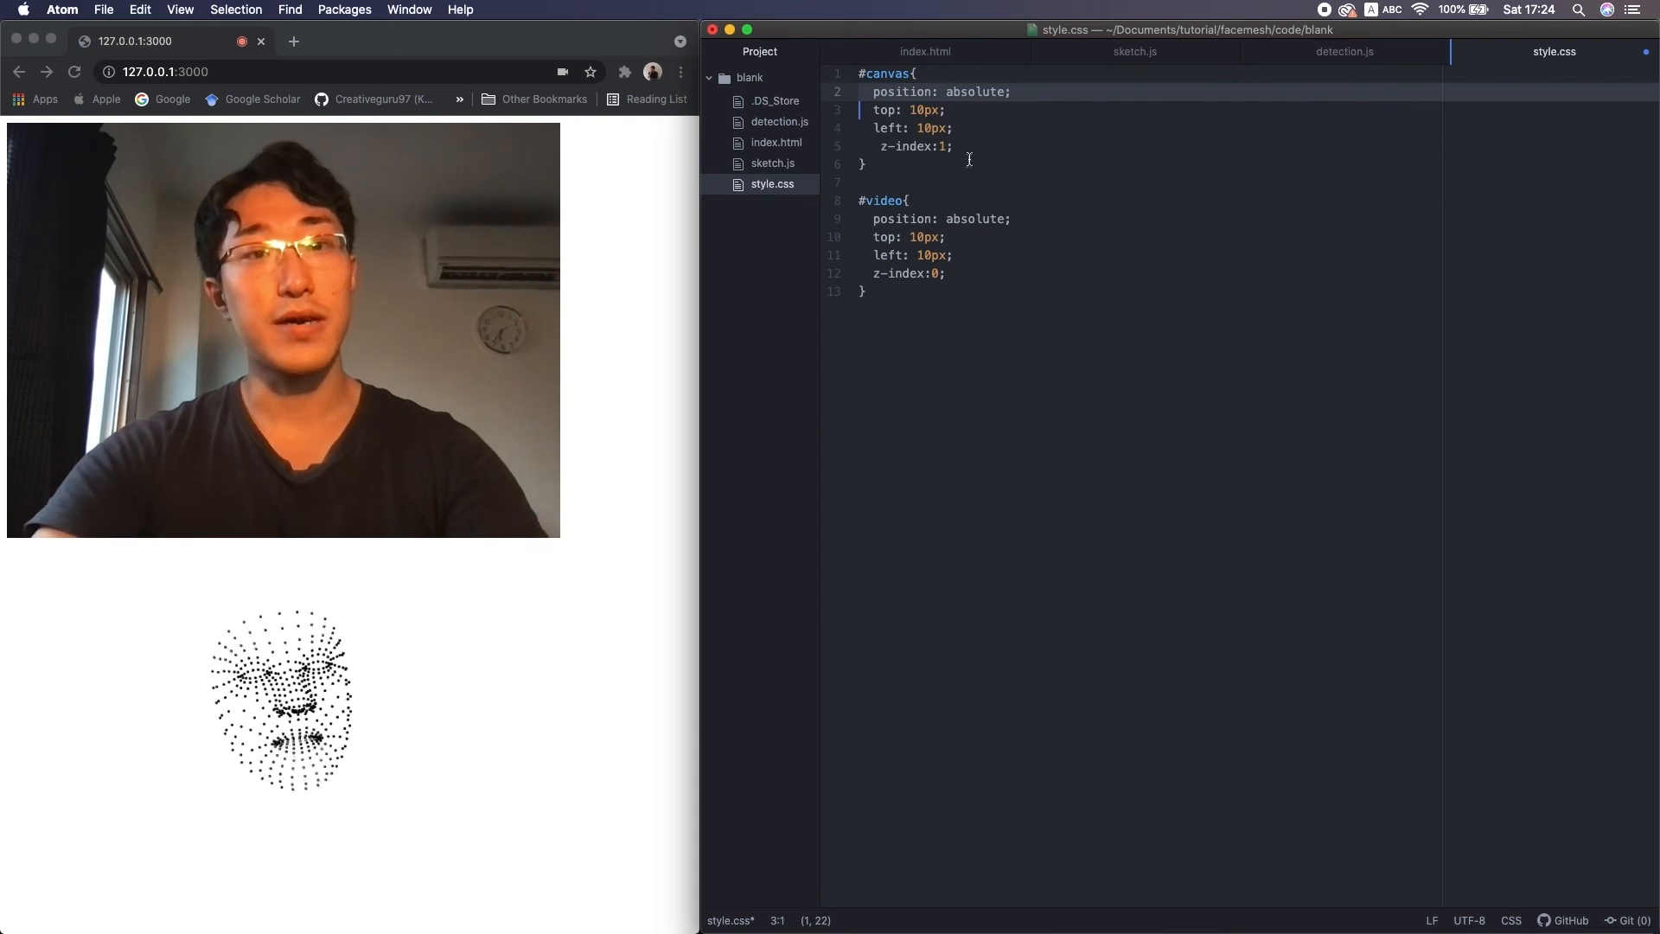
left_click(969, 158)
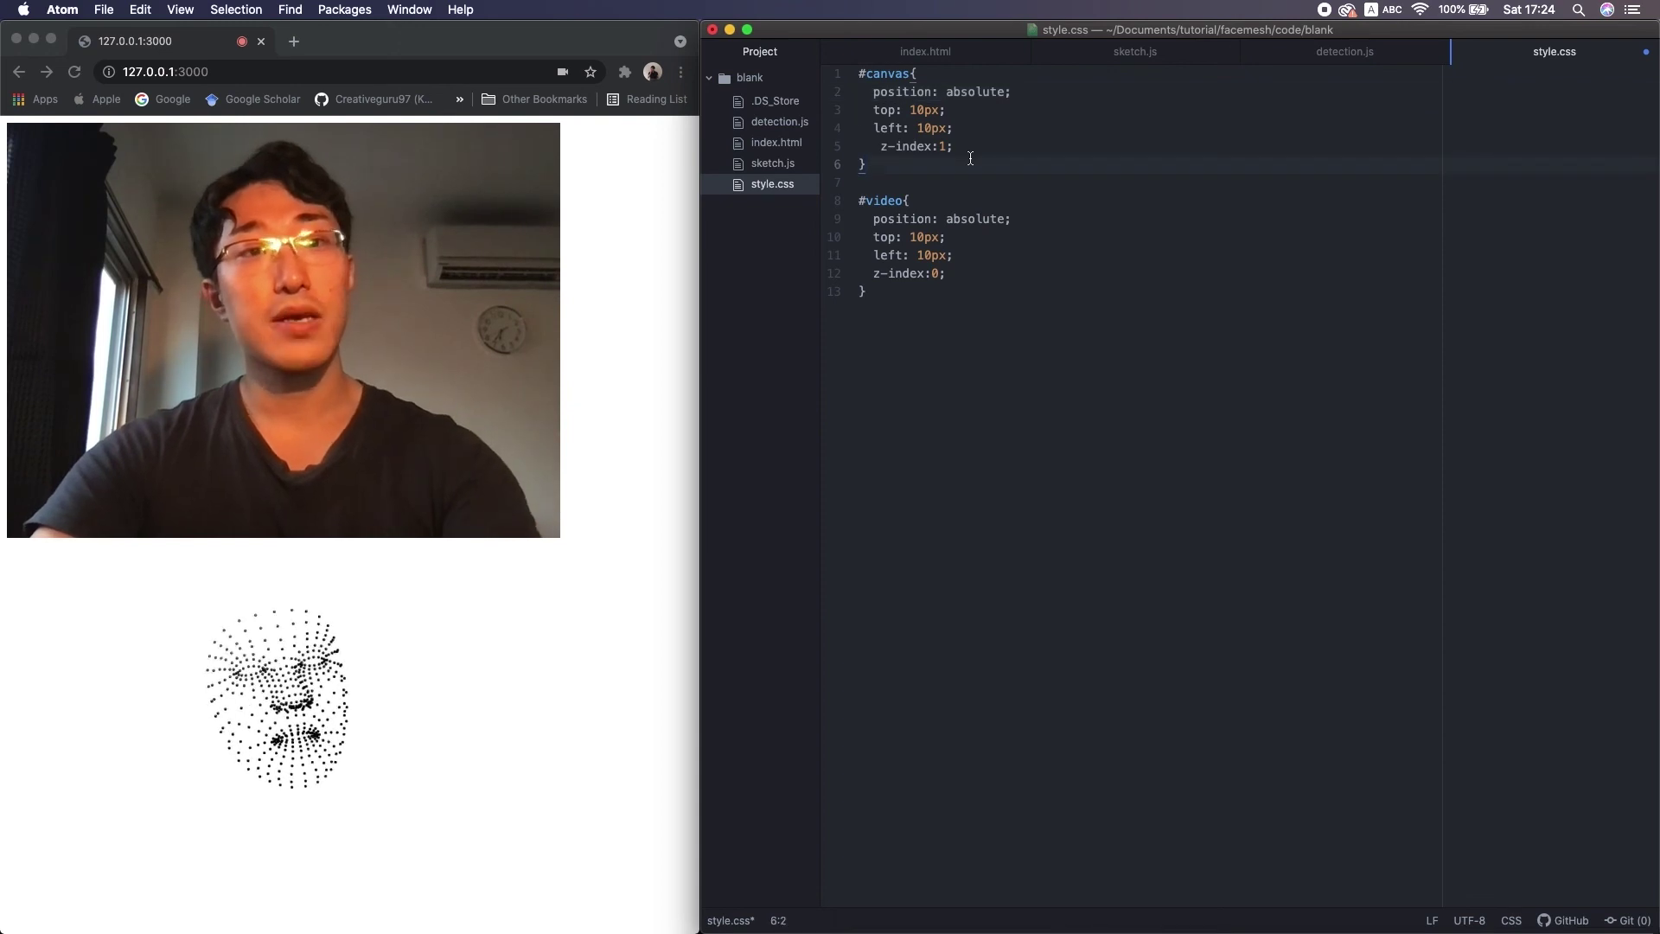
triple_click(962, 89)
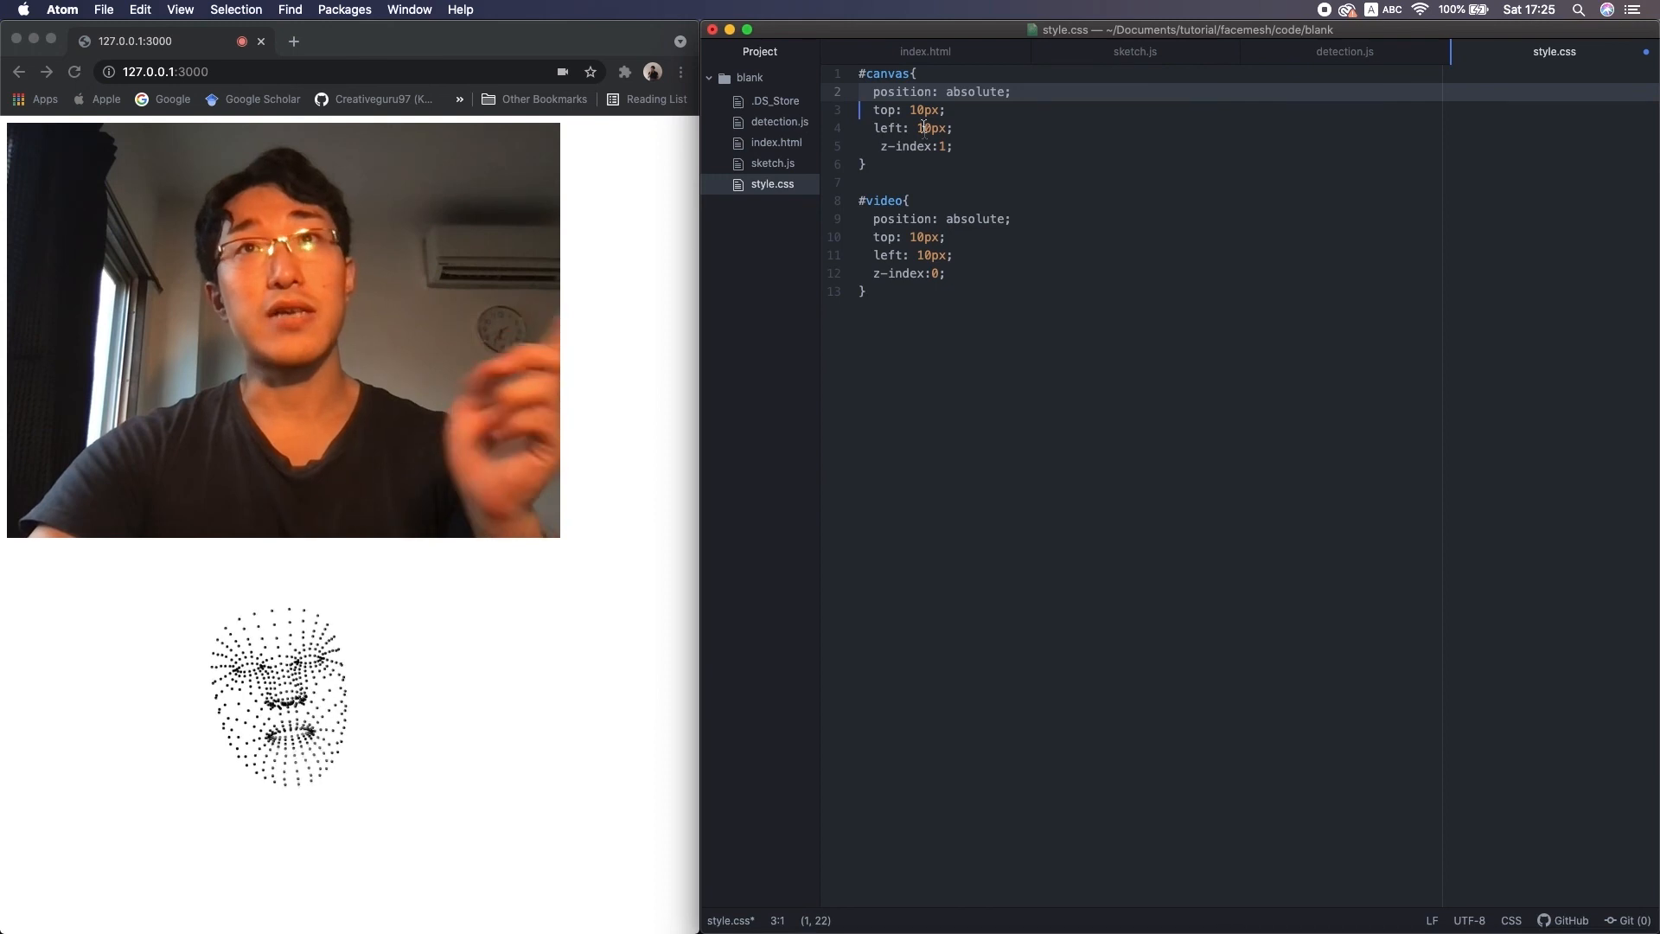
left_click_drag(875, 109, 953, 127)
left_click(873, 145)
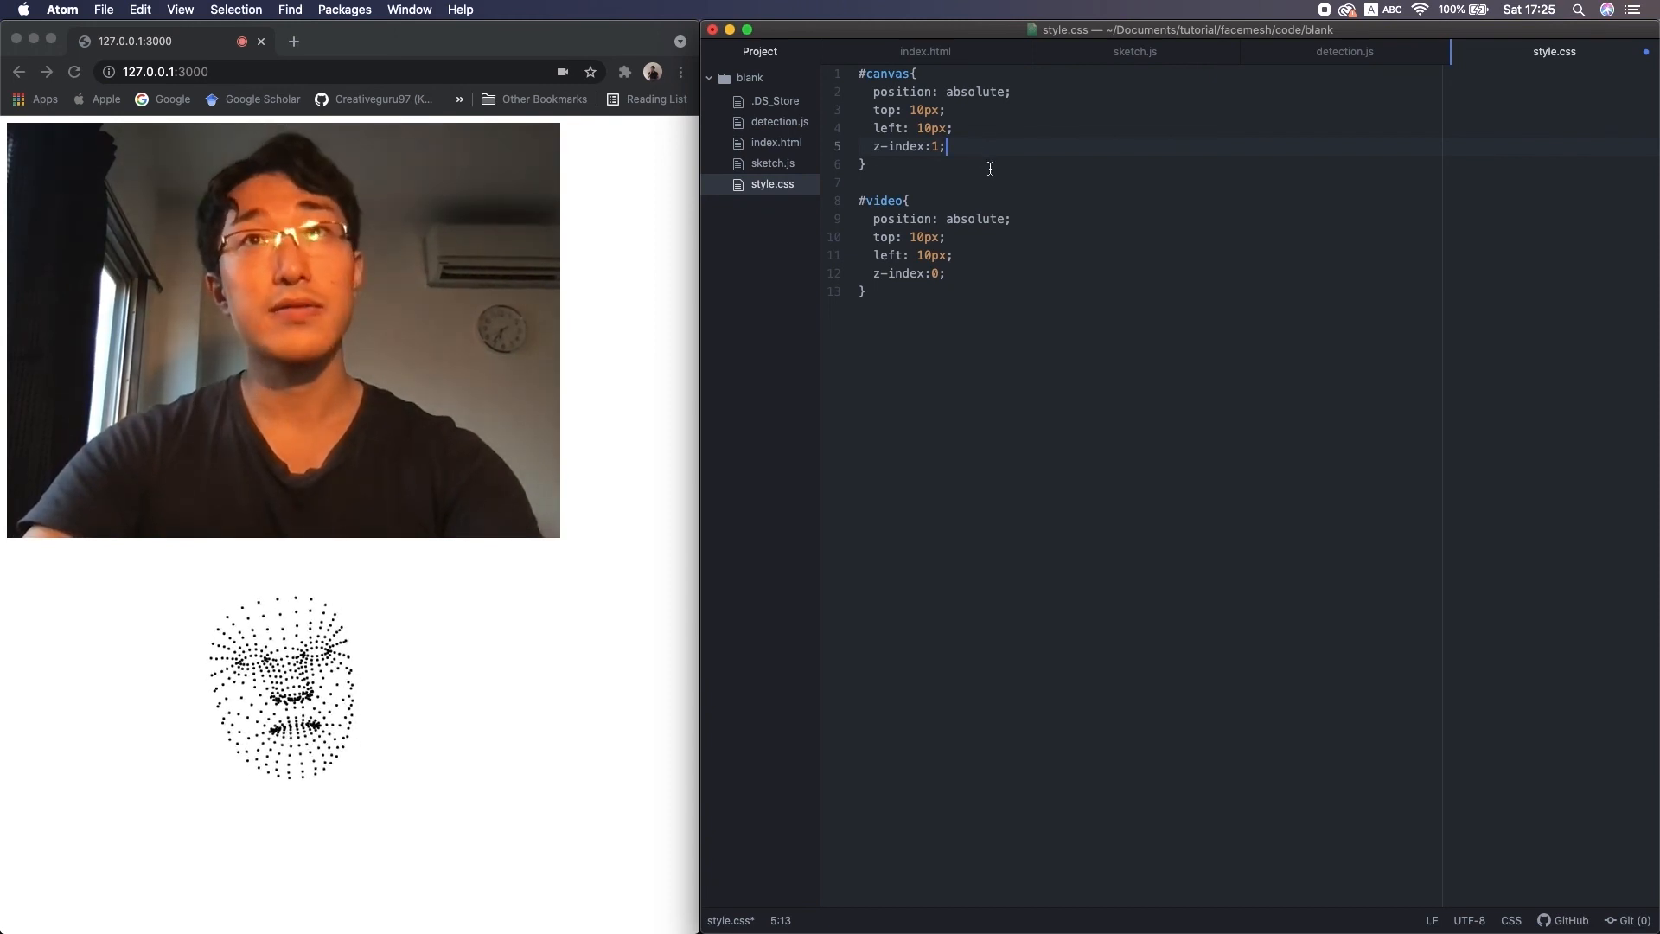
- Save style.css so dots overlay the video, then change p.stroke(0) to 255 and save sketch.js
key("super+s")
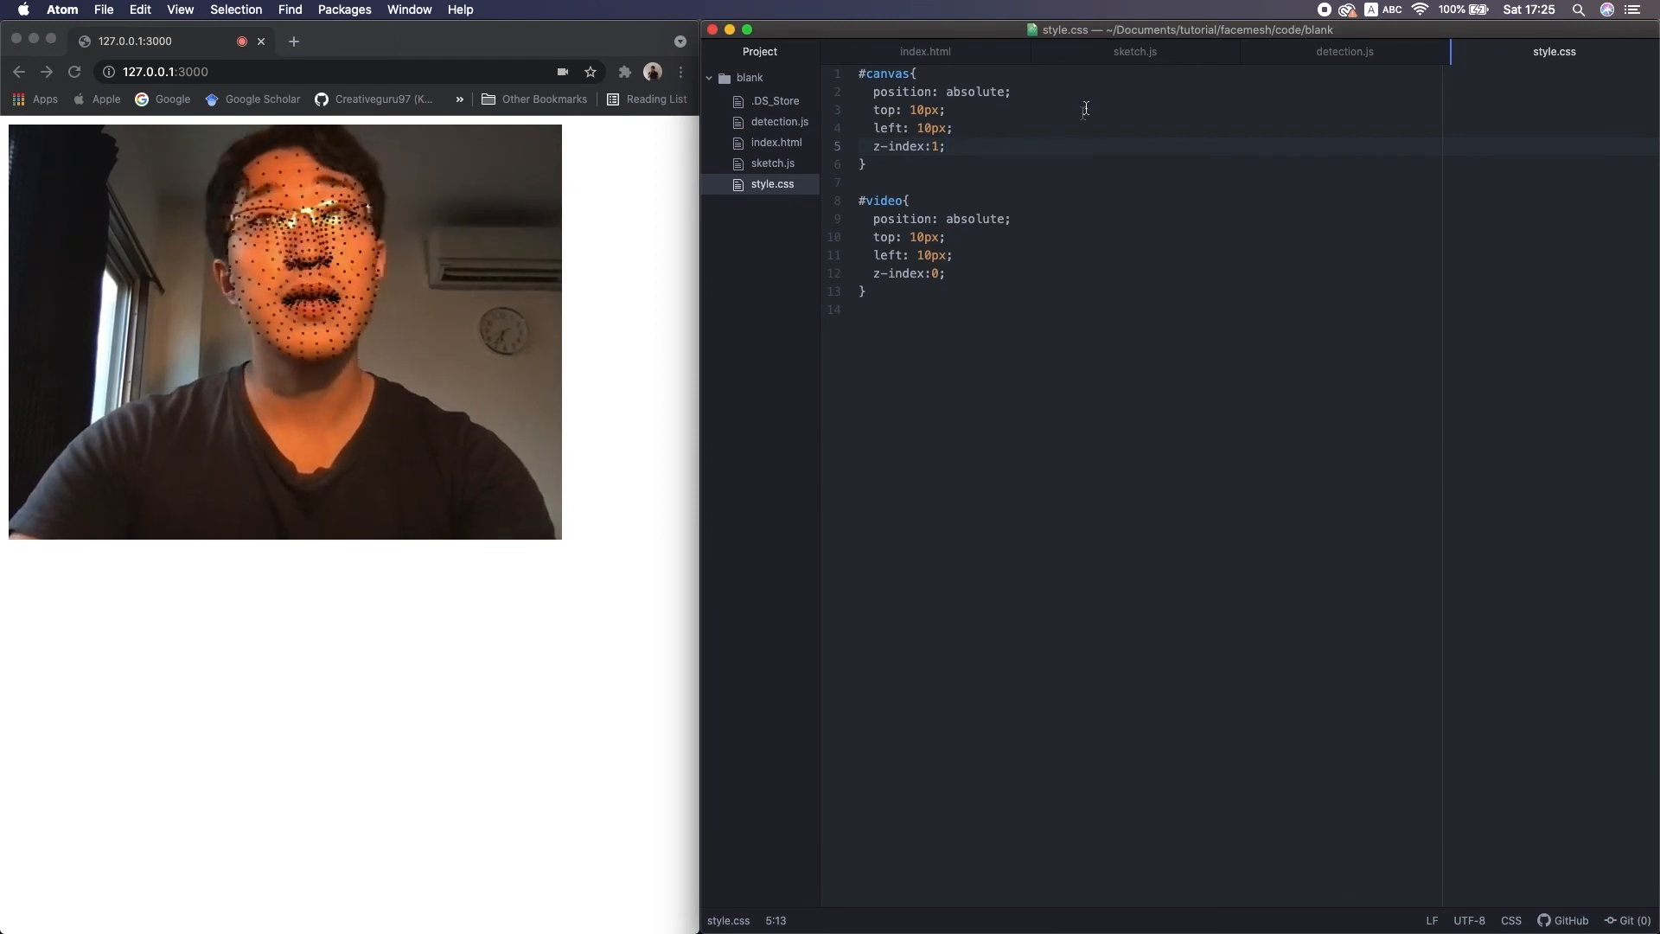
left_click(1127, 55)
double_click(957, 400)
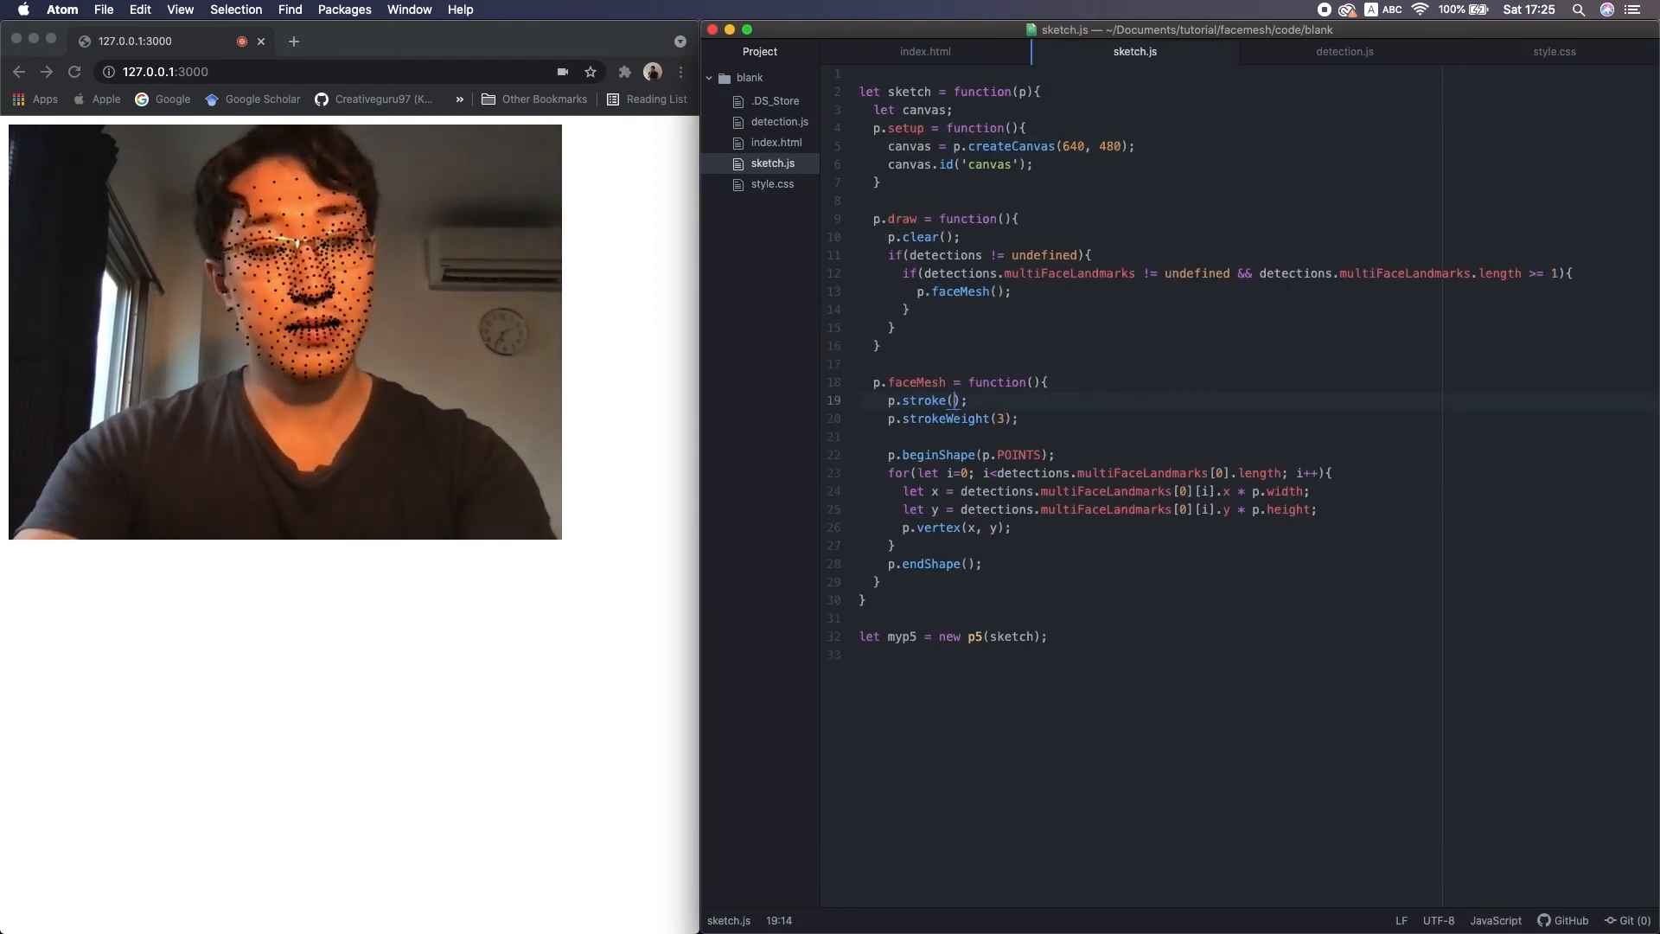
type("255")
key("super+s")
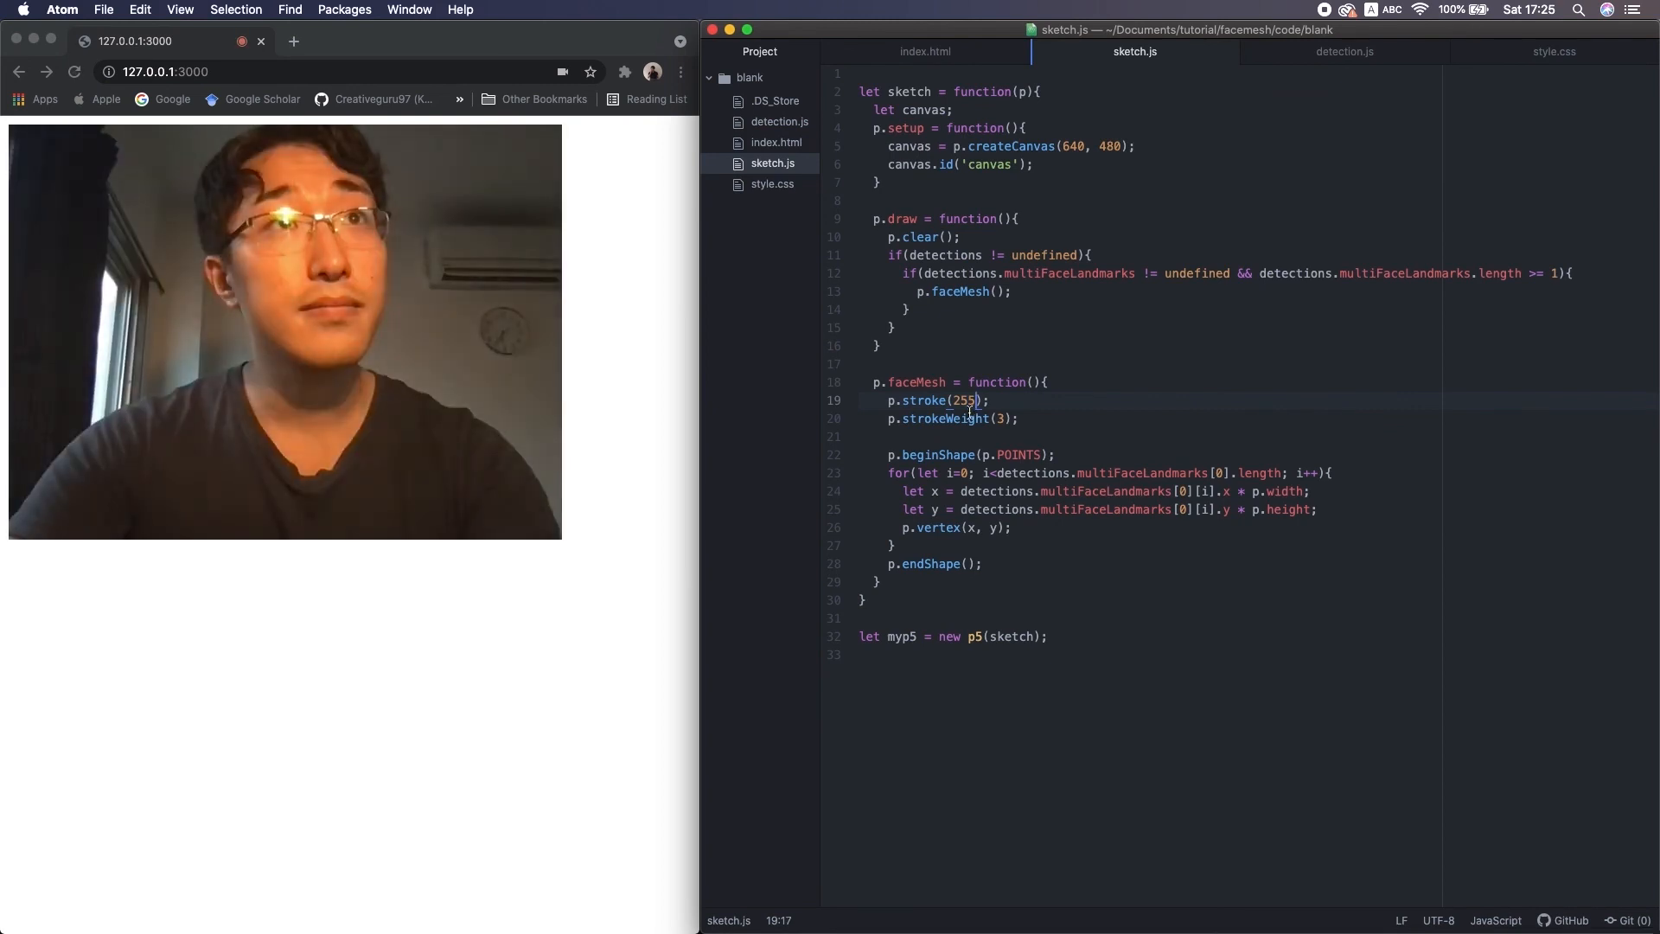